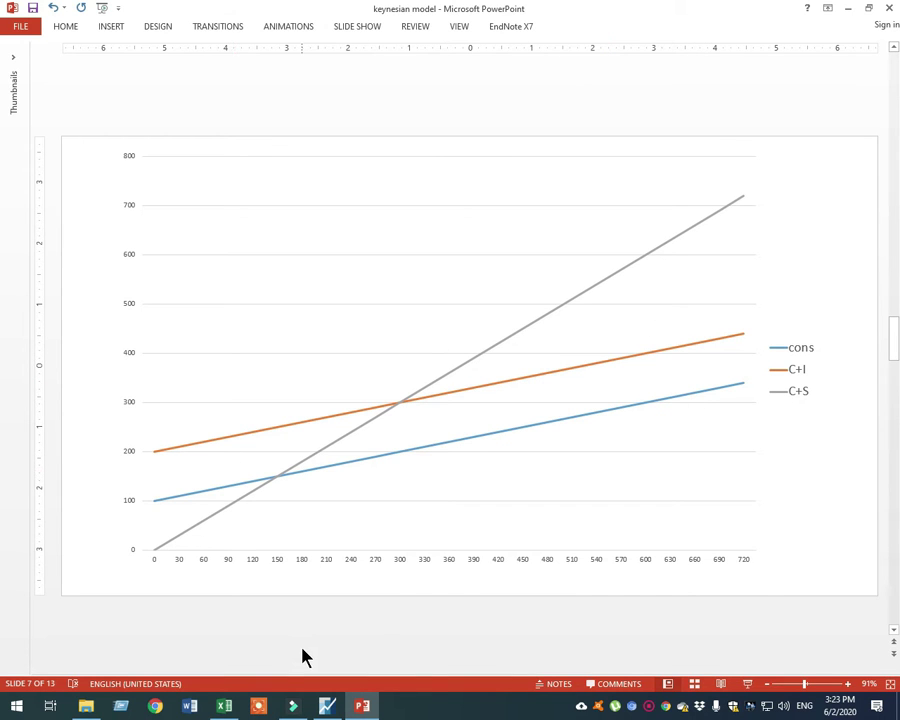
Step: Switch to the simple keynesian model workbook in Excel and examine the parameters a, b and I with their descriptions
mouse_move(226, 709)
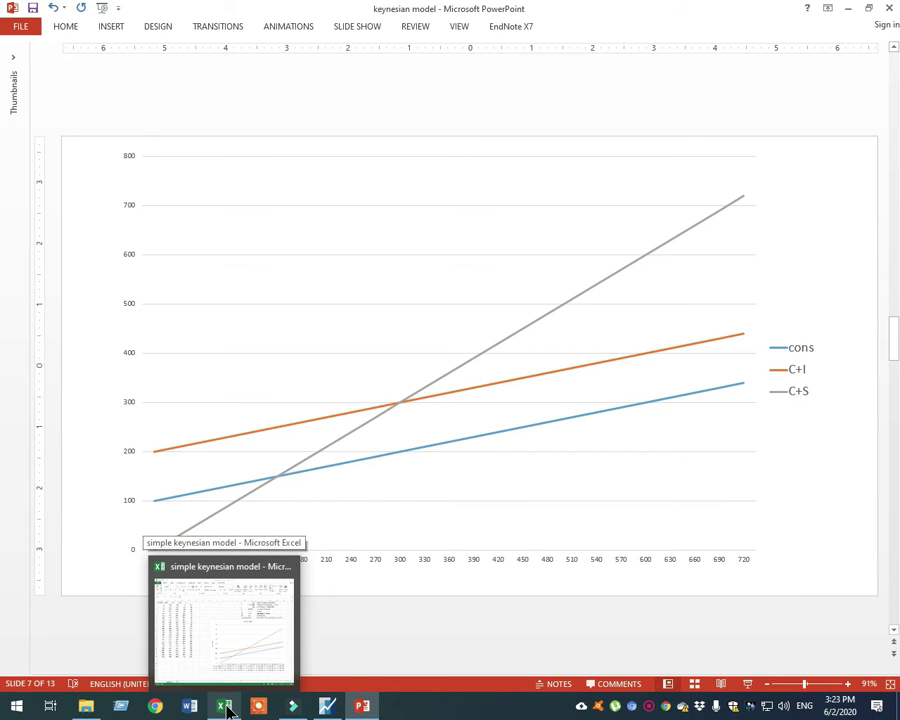
left_click(226, 709)
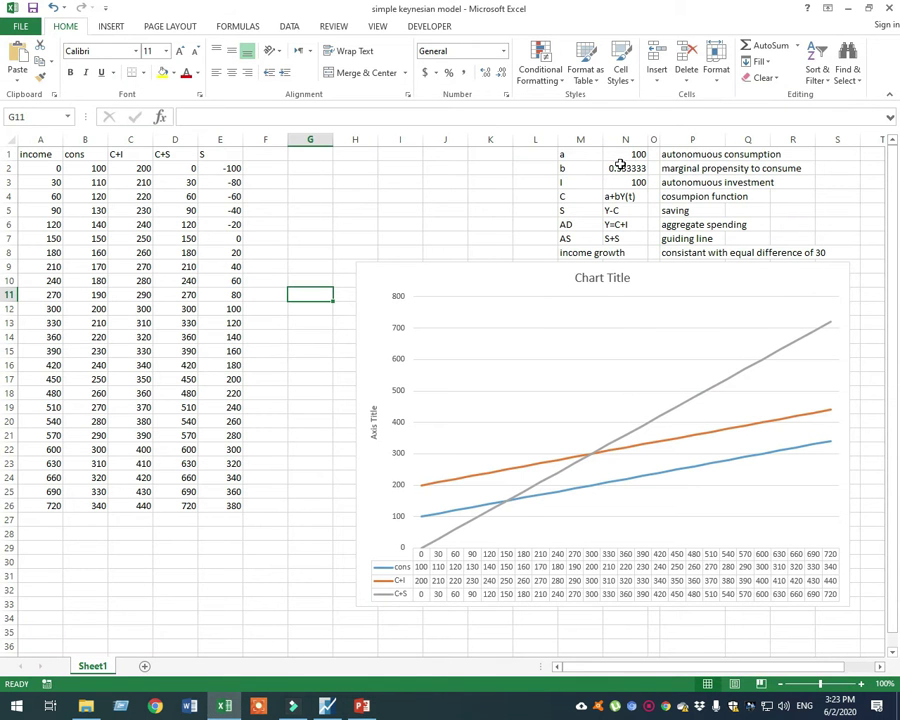
left_click(576, 154)
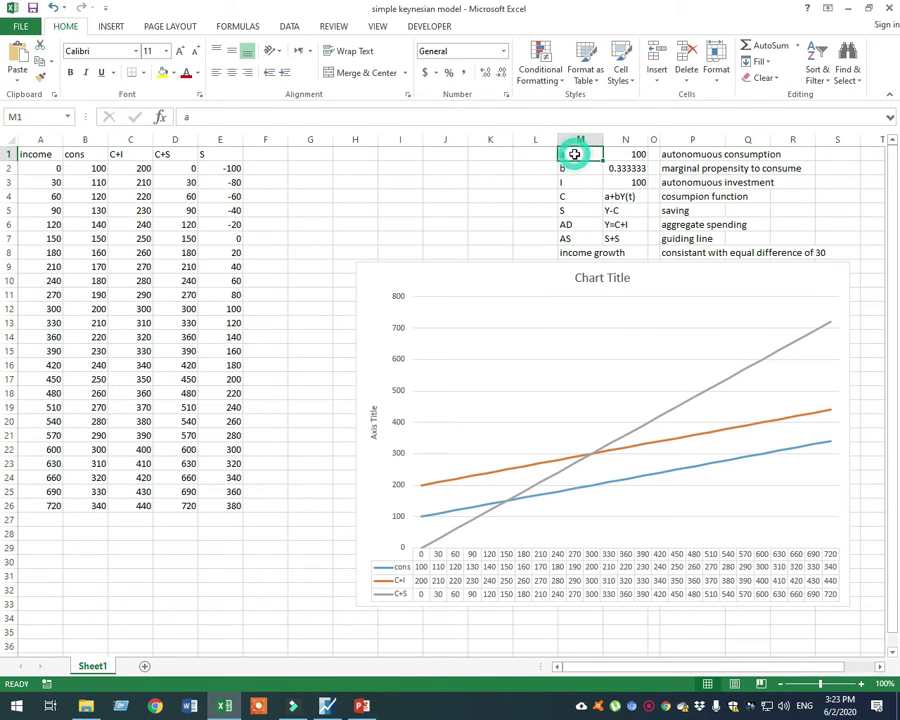
left_click(681, 154)
left_click(651, 154)
left_click(638, 154)
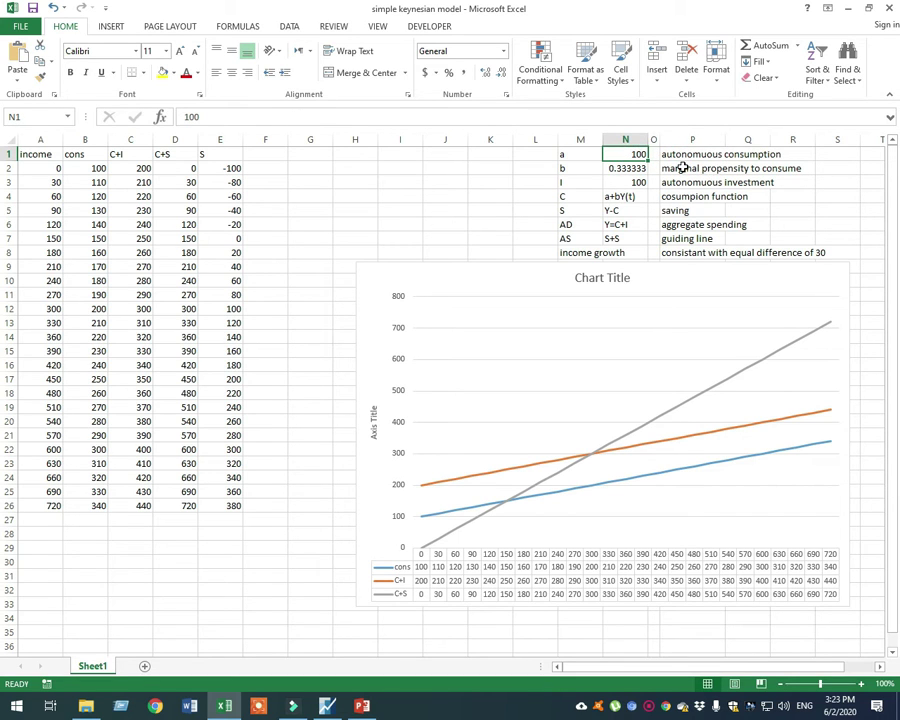
left_click(681, 168)
left_click(637, 169)
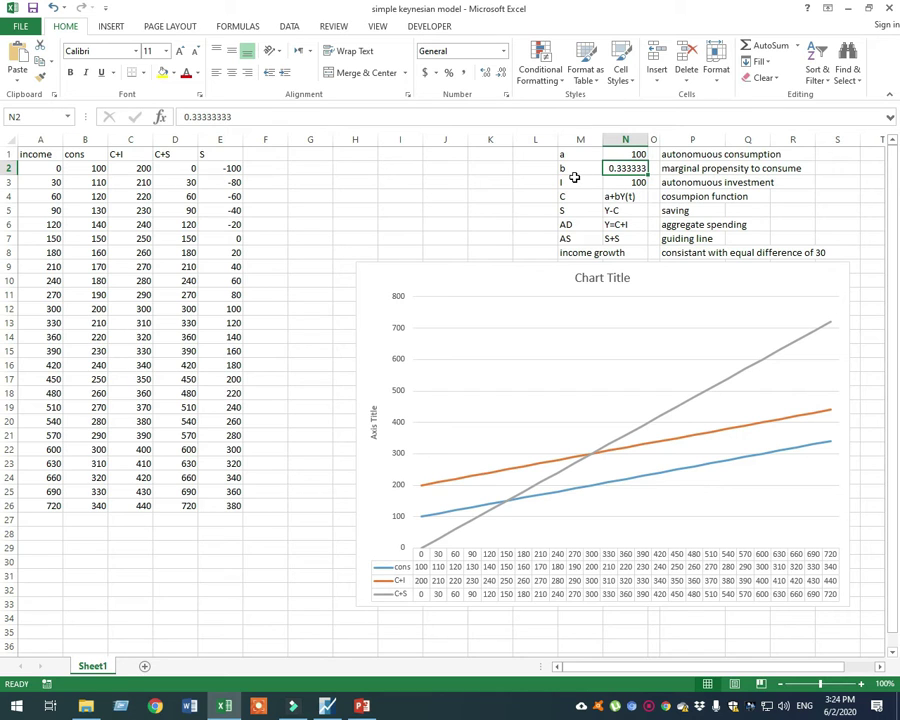
left_click(682, 184)
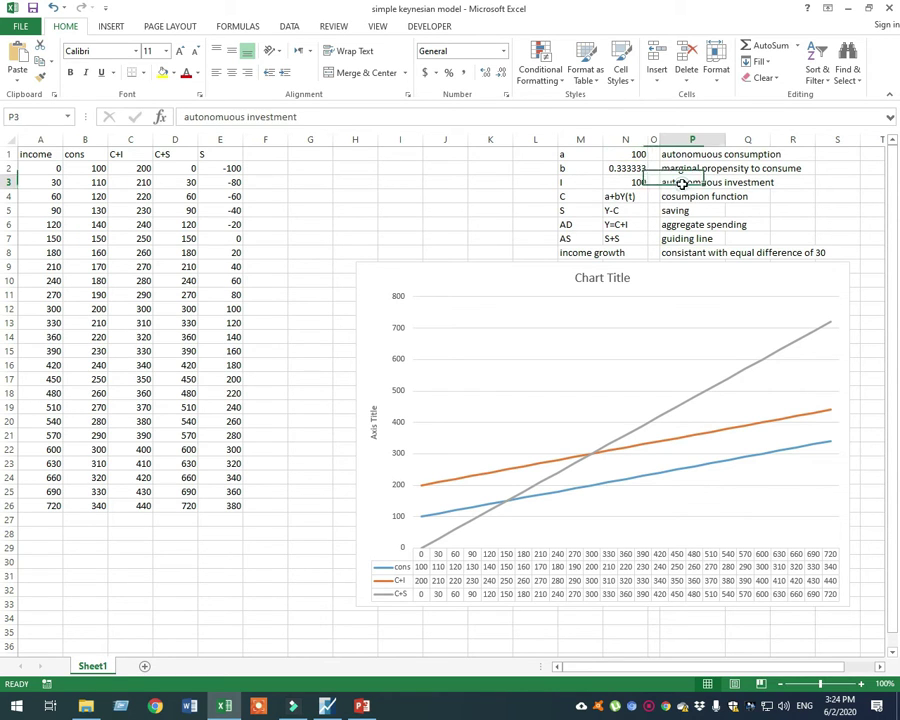
left_click(625, 182)
left_click(591, 182)
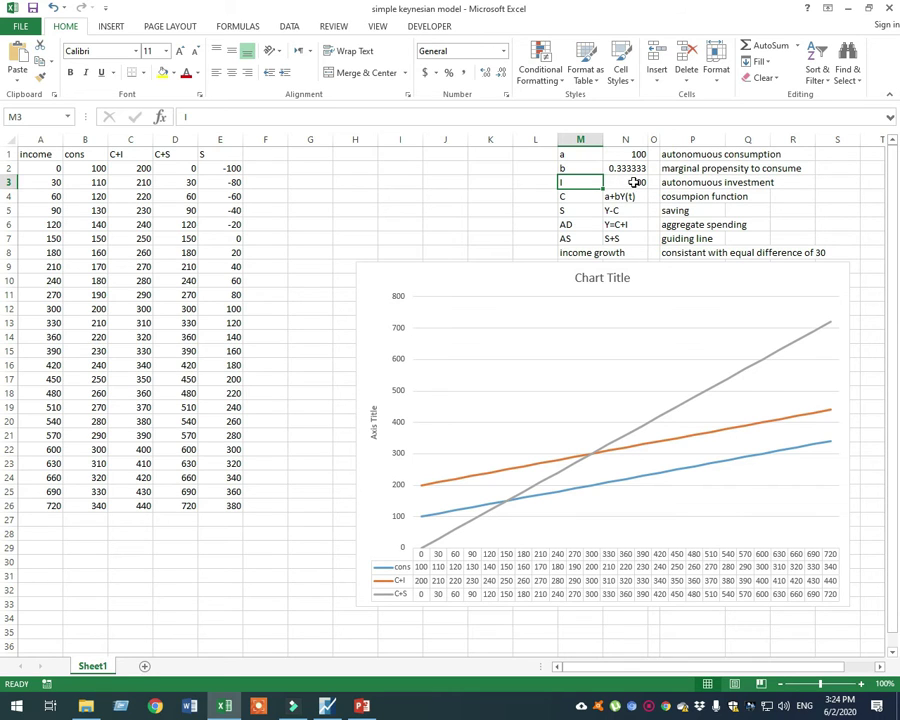
left_click(617, 183)
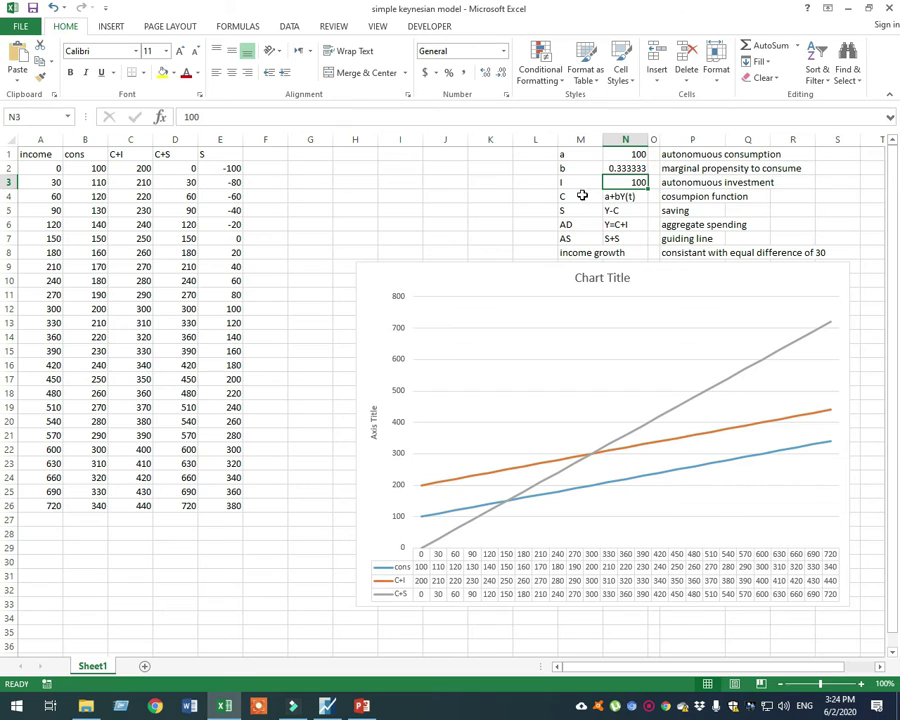
Step: Examine the definitions of the consumption function, saving and aggregate spending in rows 4 to 6
left_click_drag(561, 196, 626, 196)
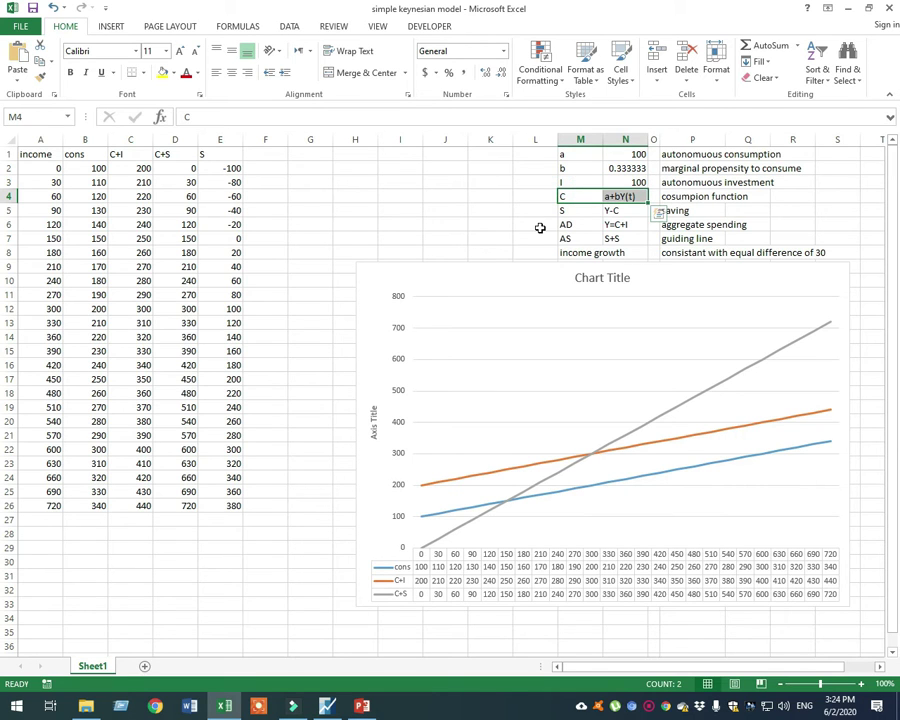
left_click(675, 210)
left_click(572, 209)
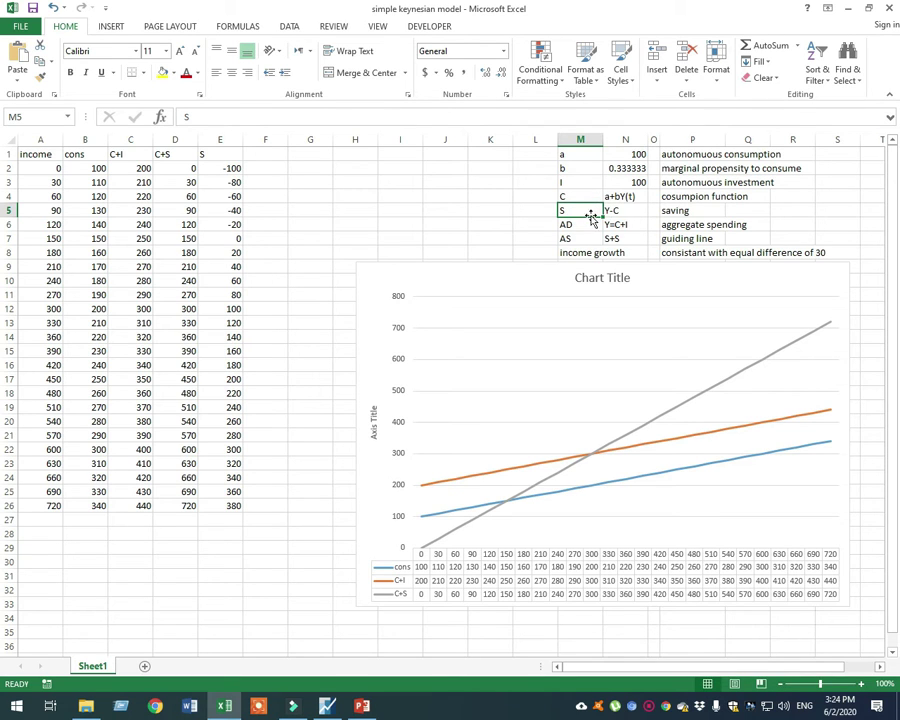
left_click(622, 210)
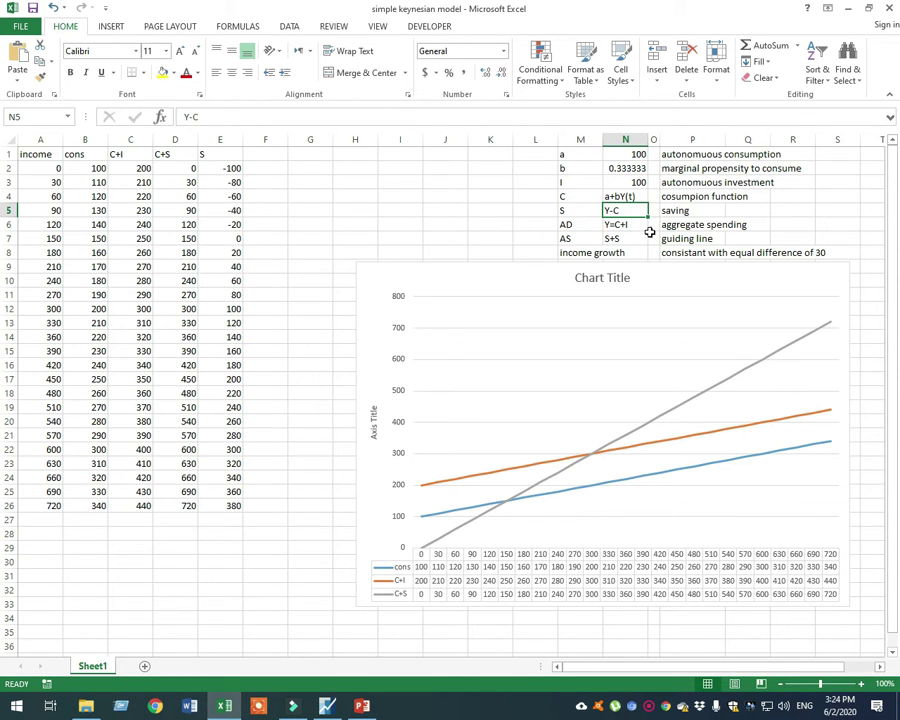
left_click(582, 225)
left_click(620, 227)
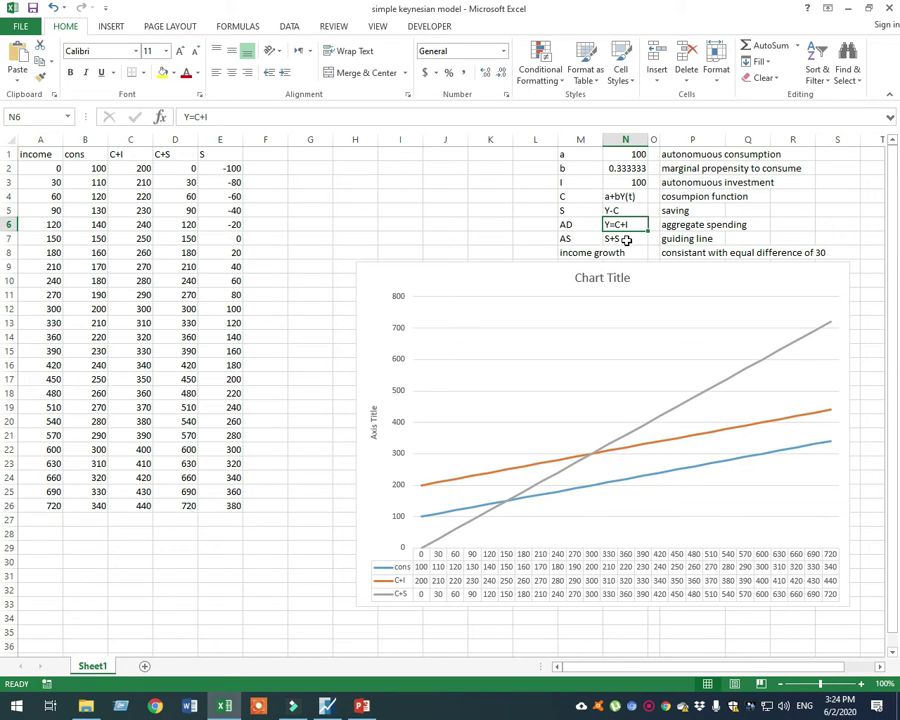
Step: Correct the AS definition in cell N7 to C+S, and check the income growth label below it
left_click(608, 239)
double_click(606, 239)
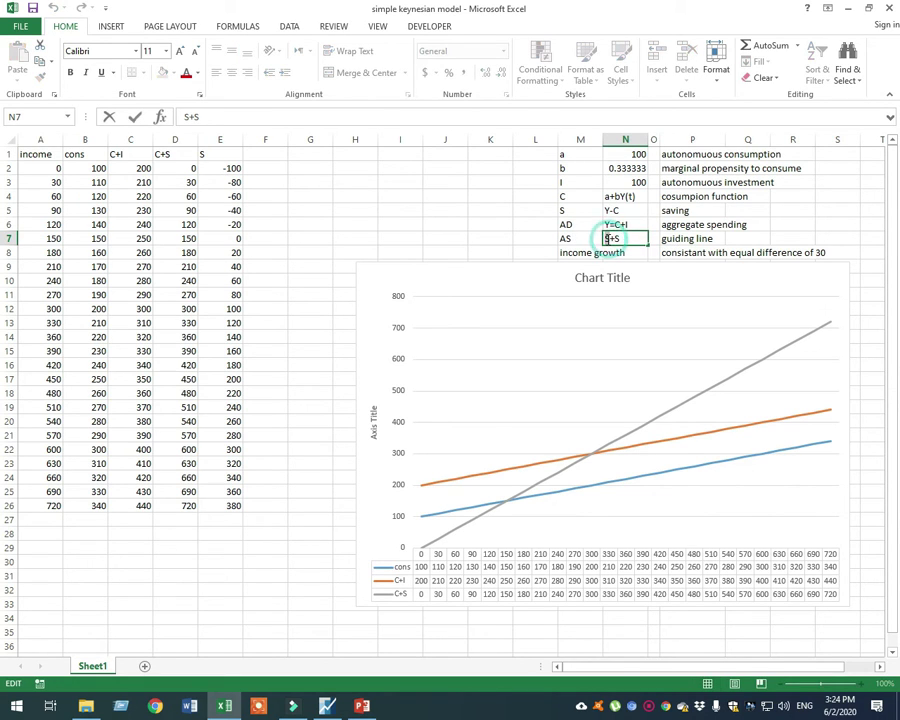
key("BackSpace")
type("C")
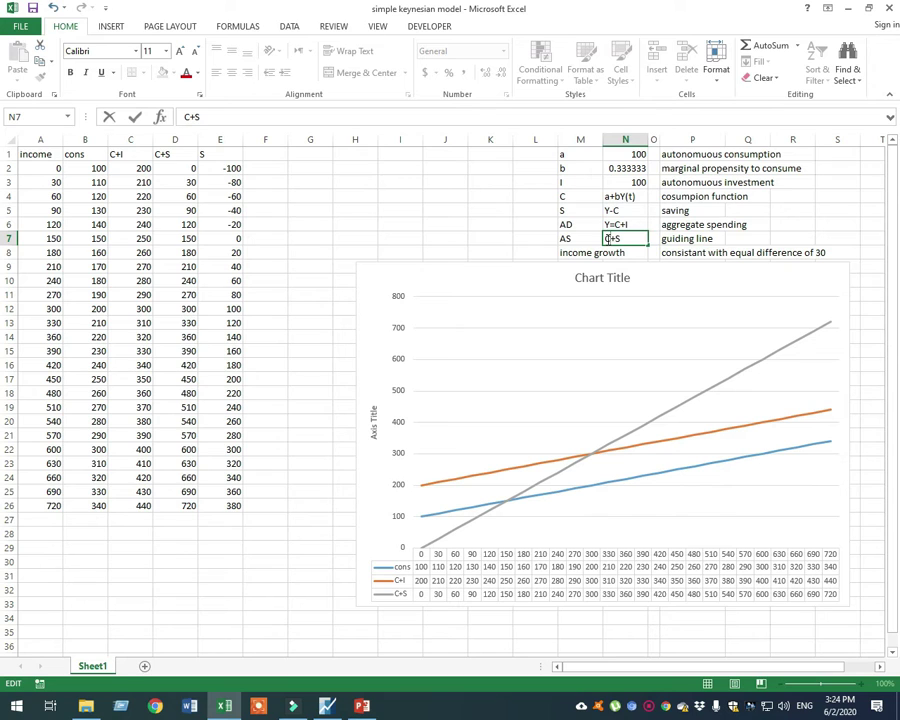
left_click(716, 238)
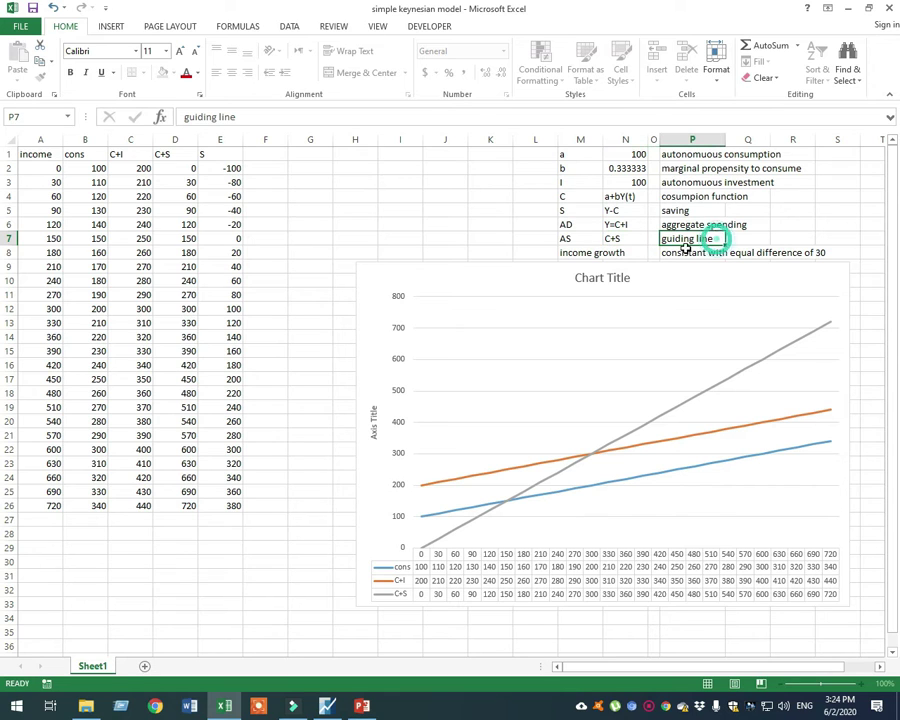
left_click(584, 252)
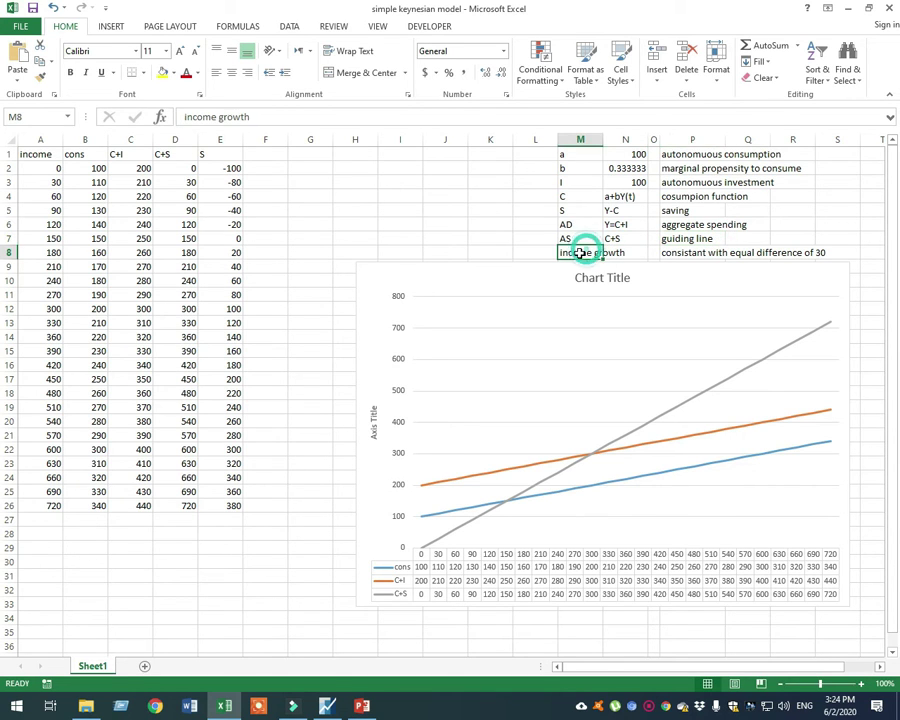
Step: Enlarge the line chart by stretching its lower-left corner outward to column G and row 34
left_click(511, 234)
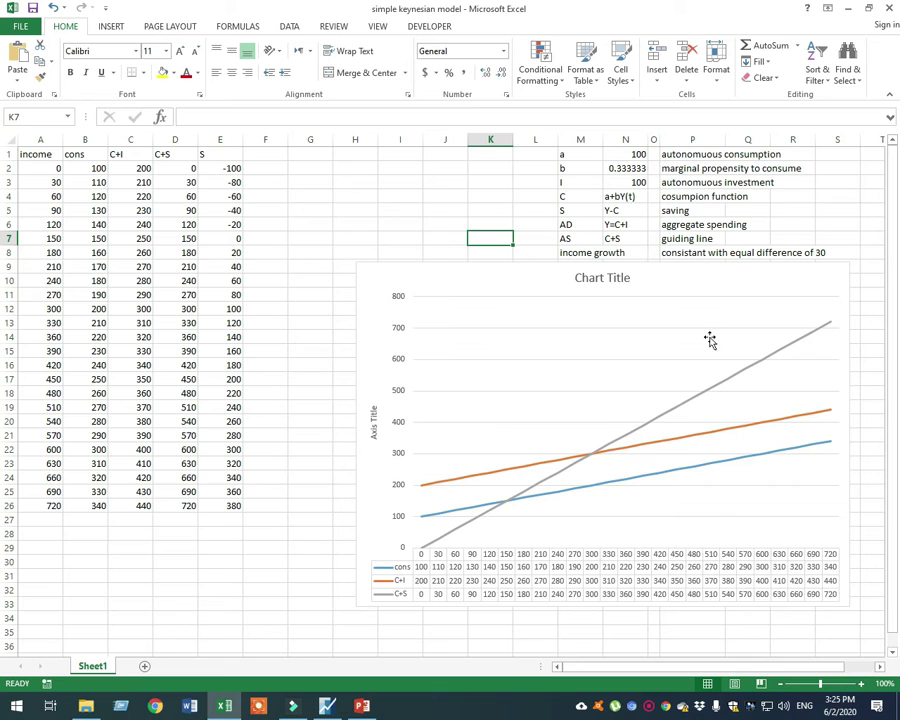
left_click(378, 267)
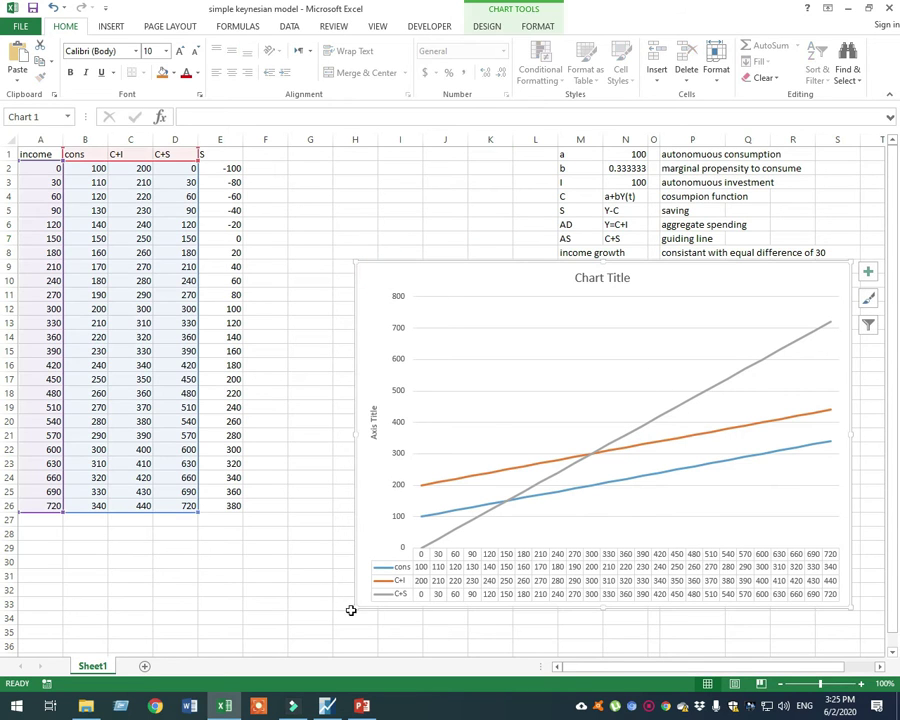
left_click_drag(351, 607, 313, 620)
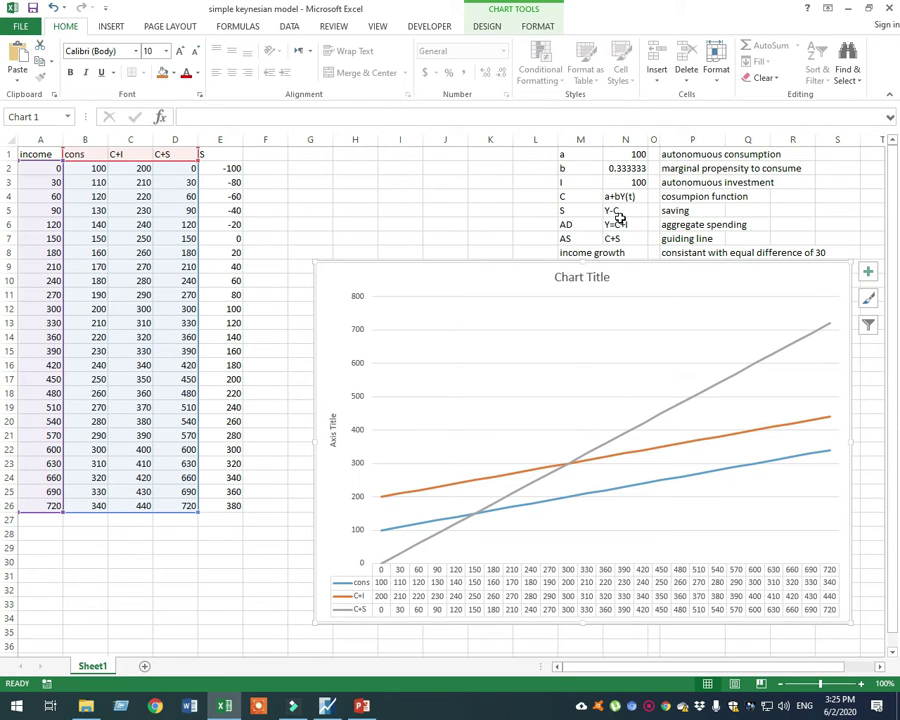
Step: Compare autonomous investment with saving and income in row 12, and examine the C+I and C+S intersection in the chart
left_click(626, 182)
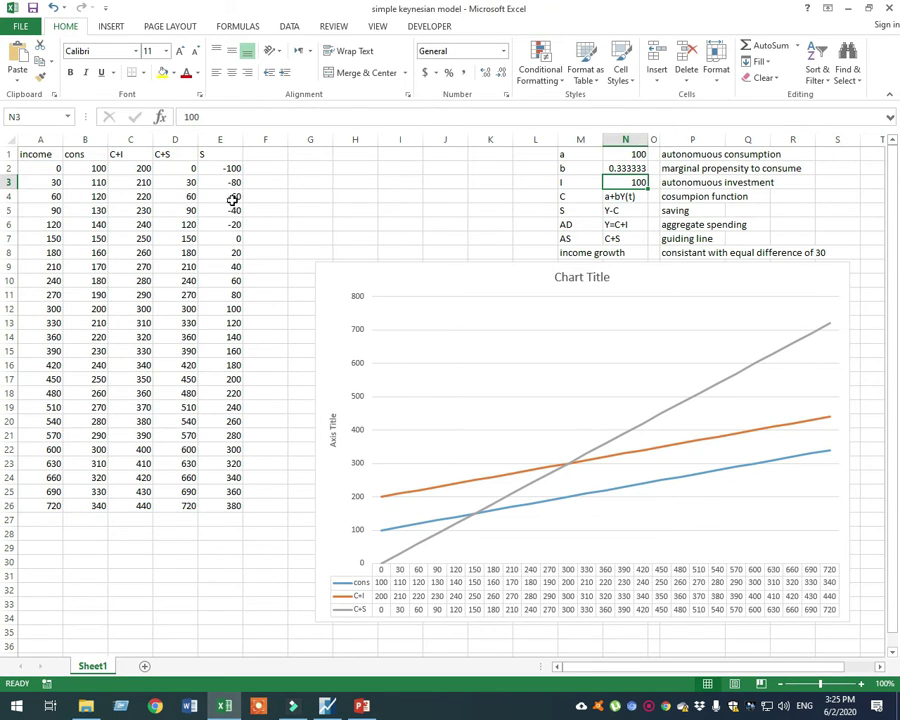
left_click(231, 312)
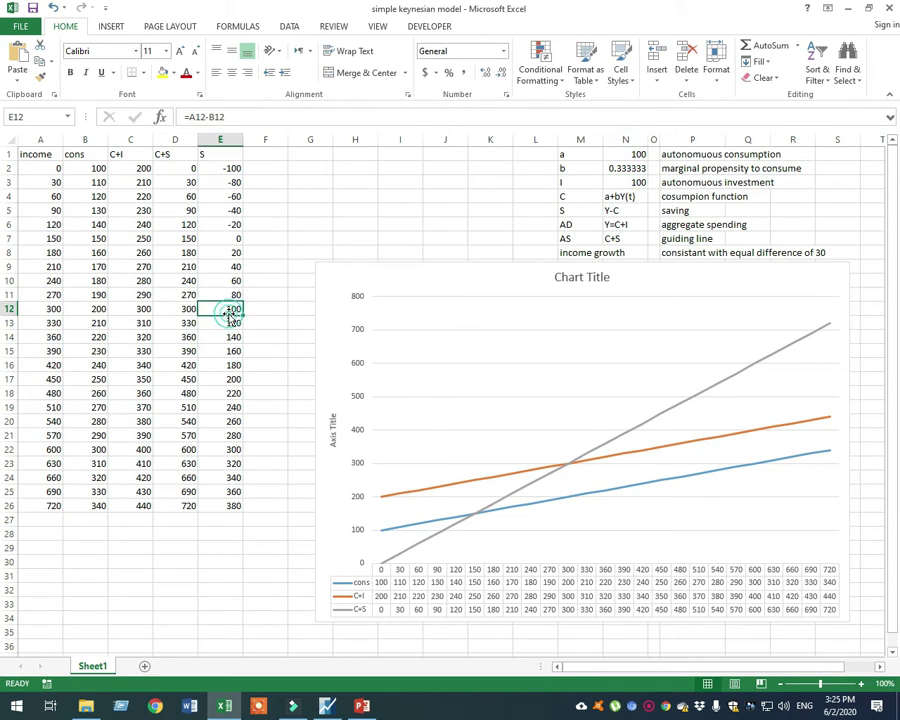
left_click(641, 185)
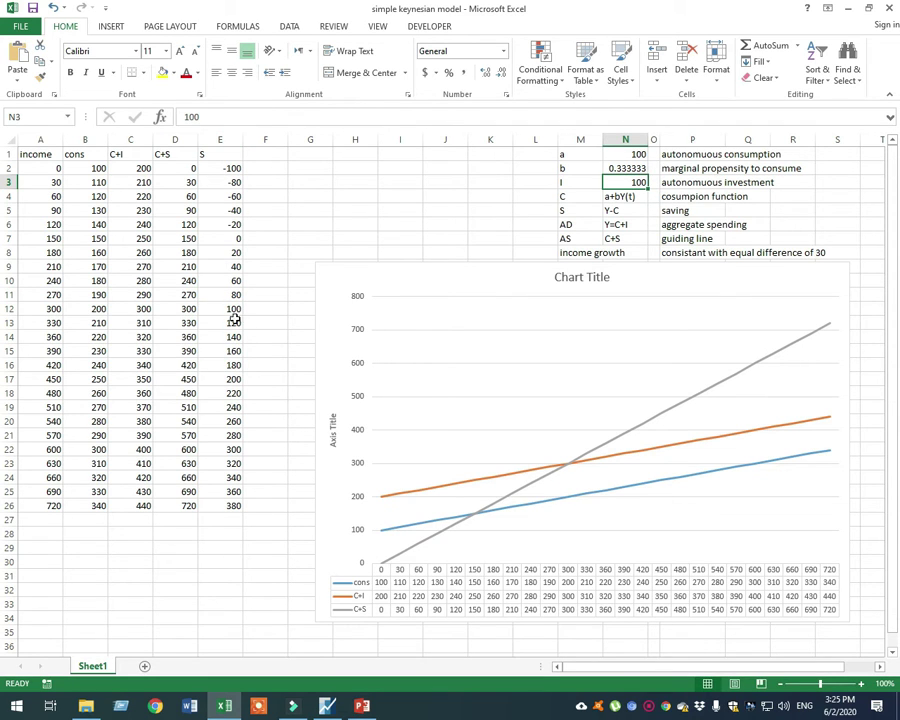
left_click(34, 313)
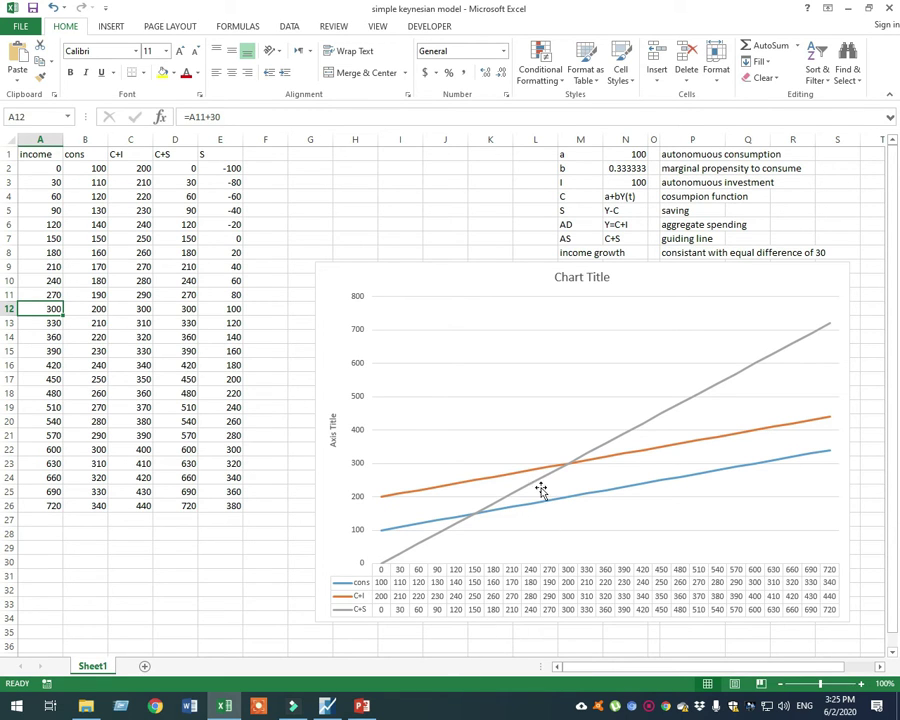
mouse_move(569, 468)
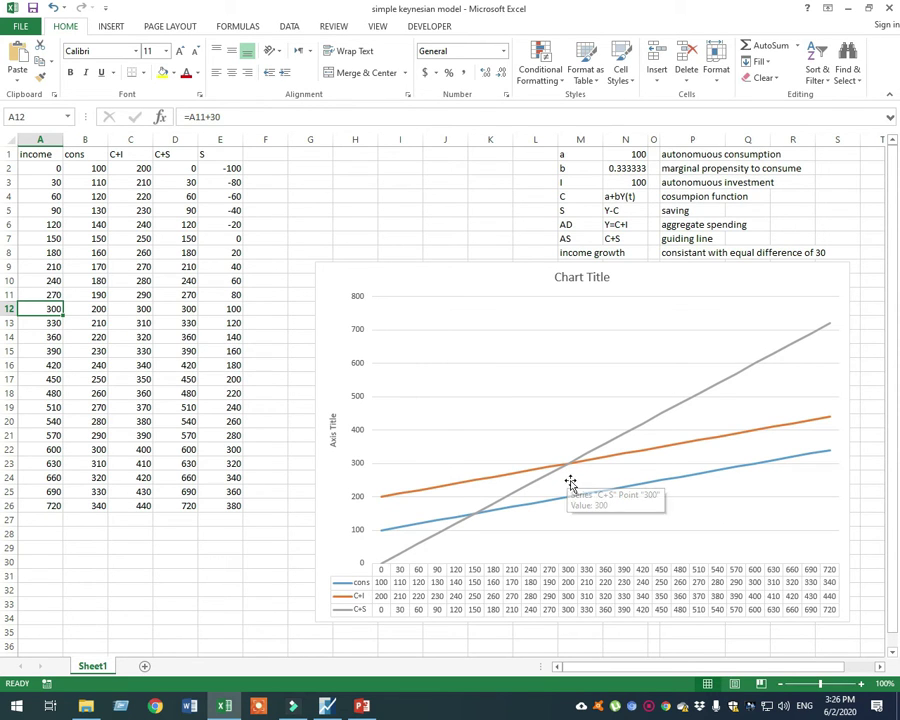
left_click(570, 577)
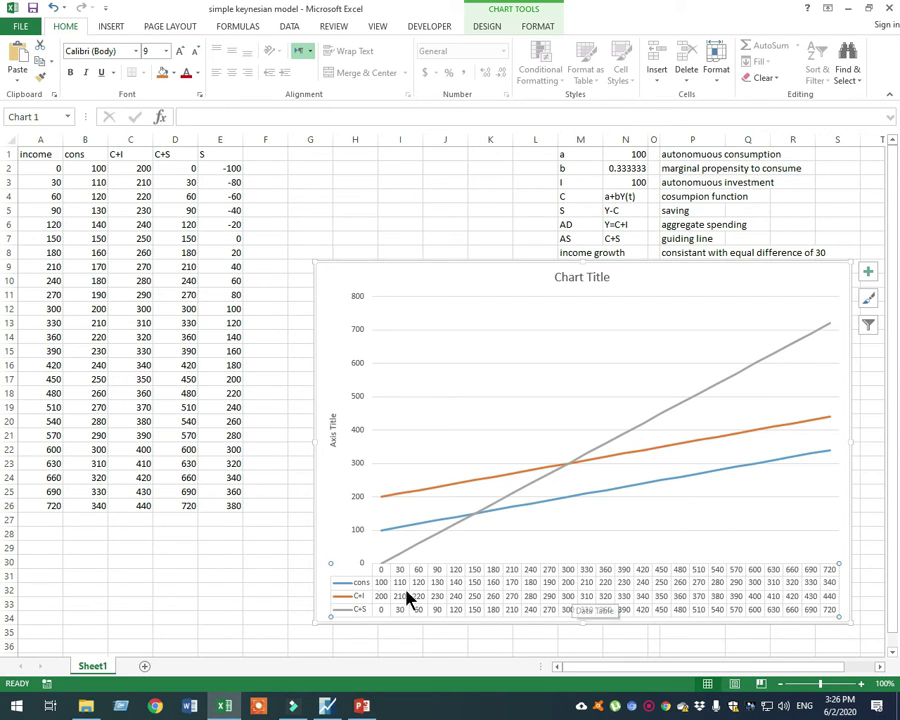
left_click(566, 576)
Step: Switch to the keynesian model presentation in PowerPoint and go to slide 8 on steady state growth
left_click(362, 706)
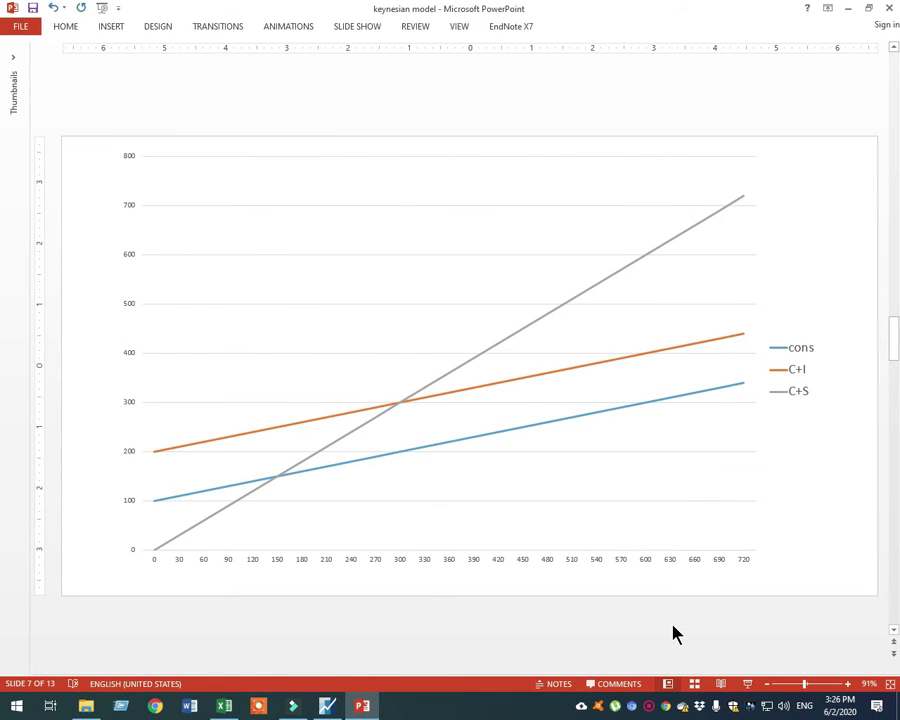
scroll(673, 632, "down", 1)
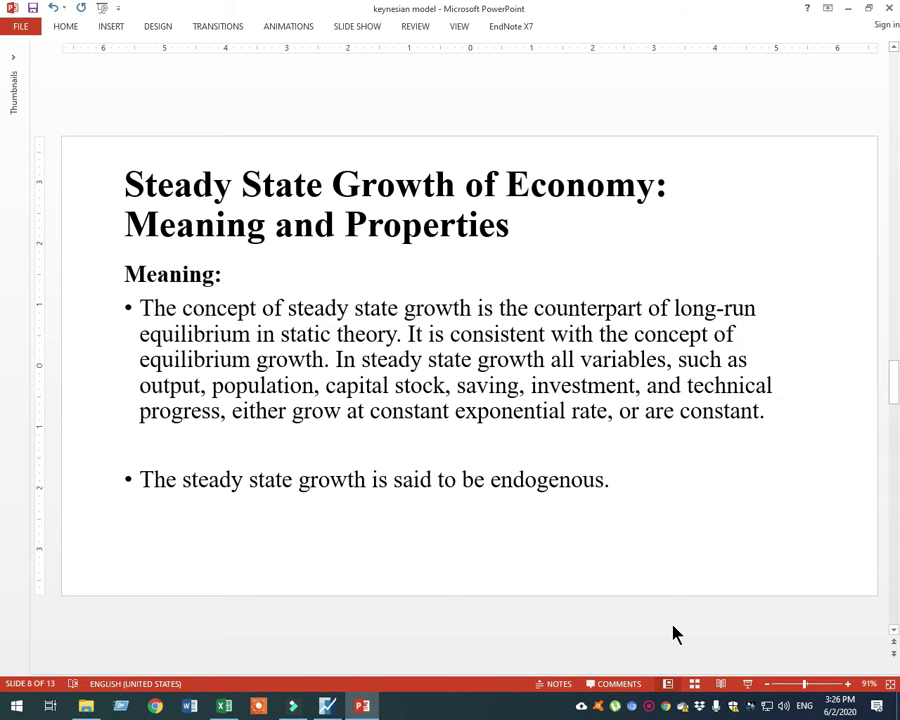
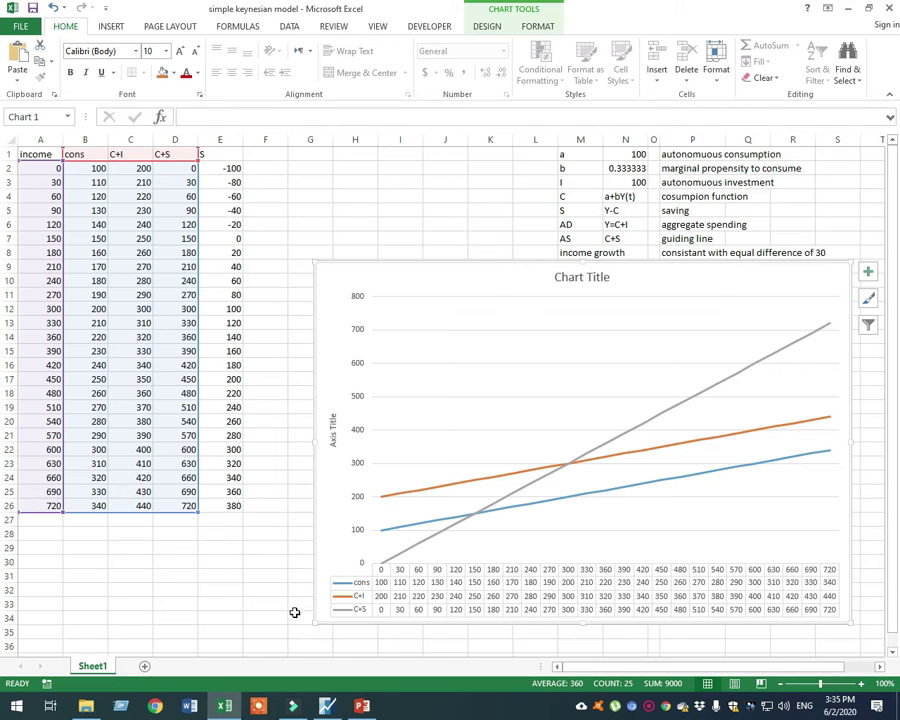
Step: Try to extend the whole income series from A2:A26 down to row 33, and undo the fill
left_click(58, 533)
left_click(52, 506)
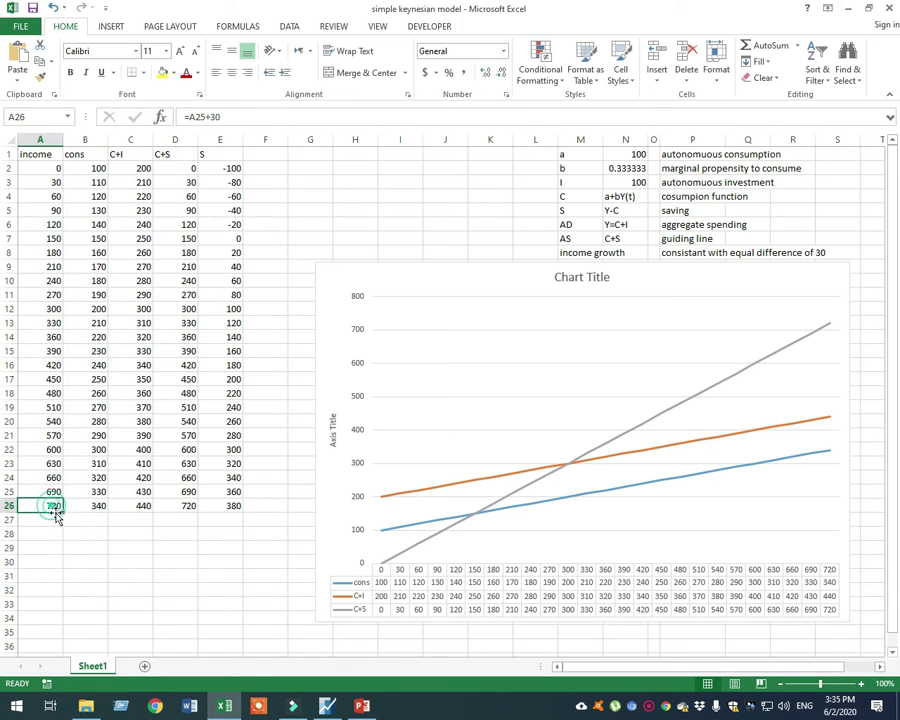
left_click_drag(46, 168, 116, 590)
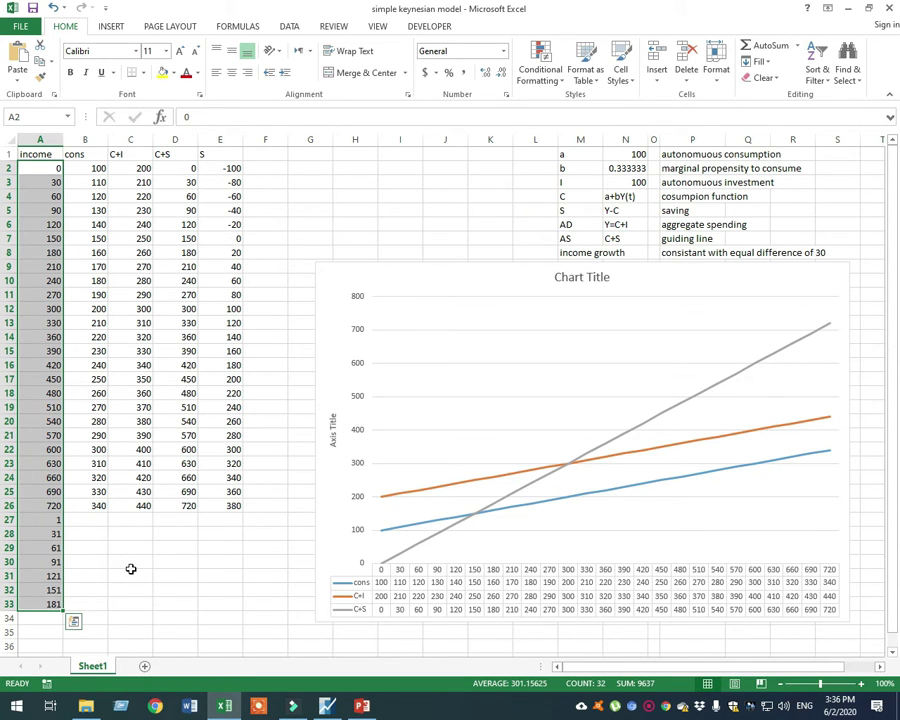
key("ctrl+z")
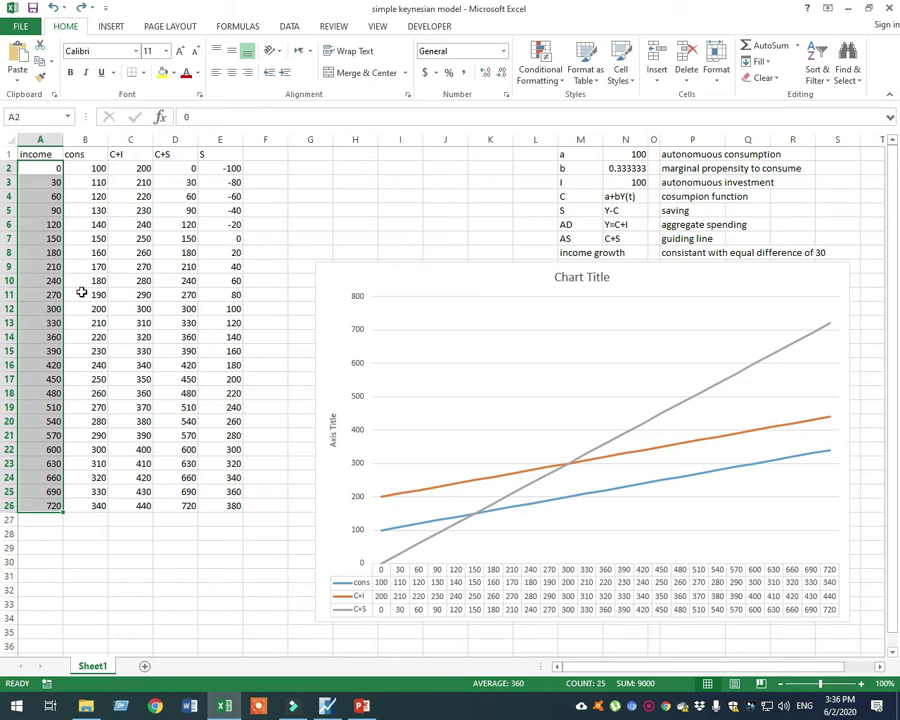
Step: Fill the income formula from cell A3 down through A33
left_click(82, 293)
left_click(55, 181)
left_click_drag(60, 189, 60, 606)
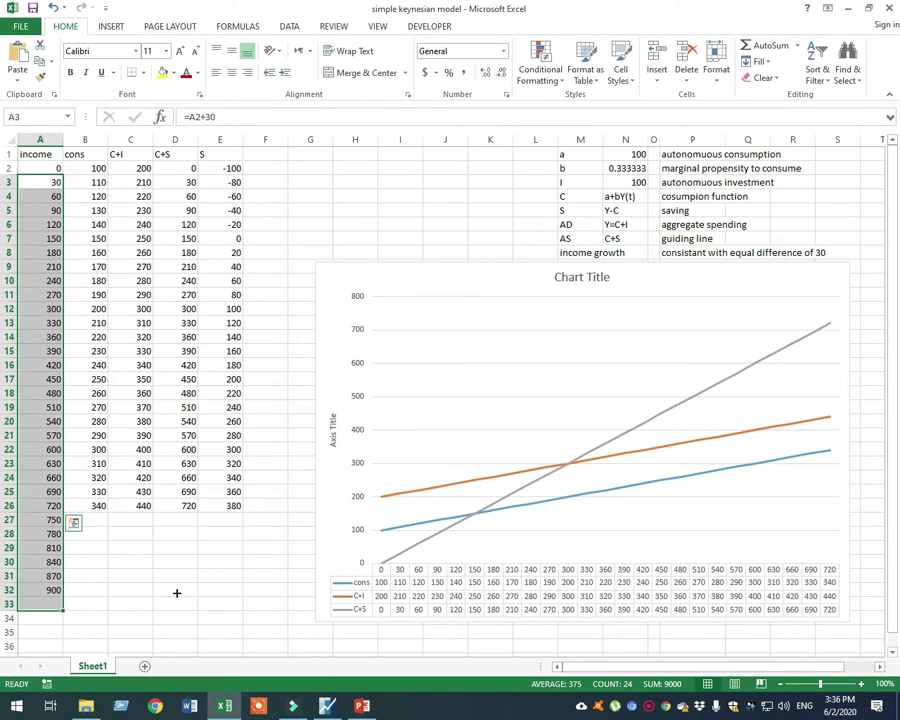
left_click(323, 568)
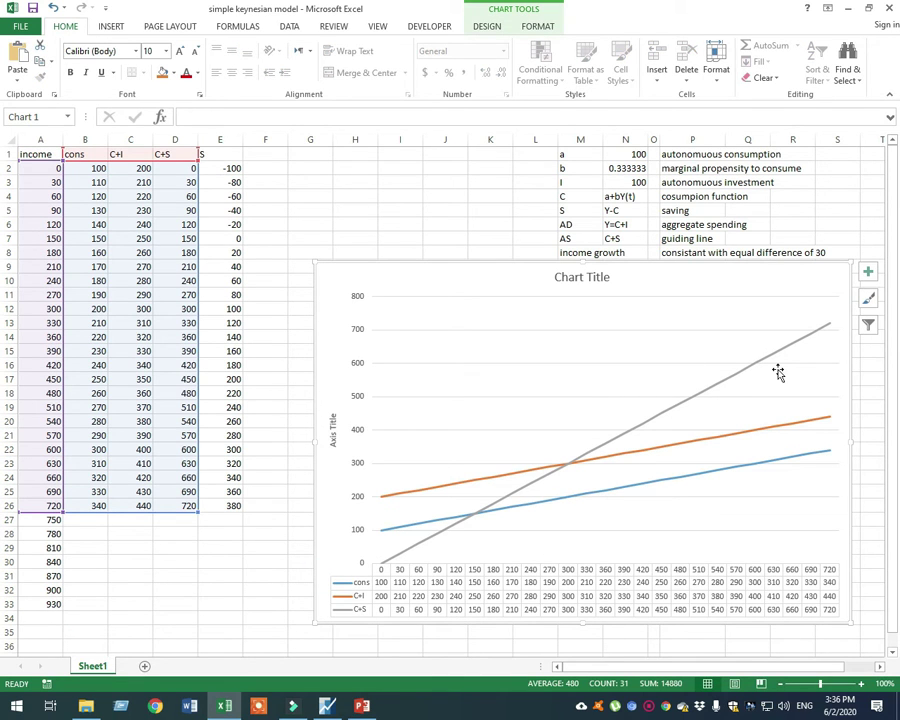
left_click(320, 609)
left_click(336, 265)
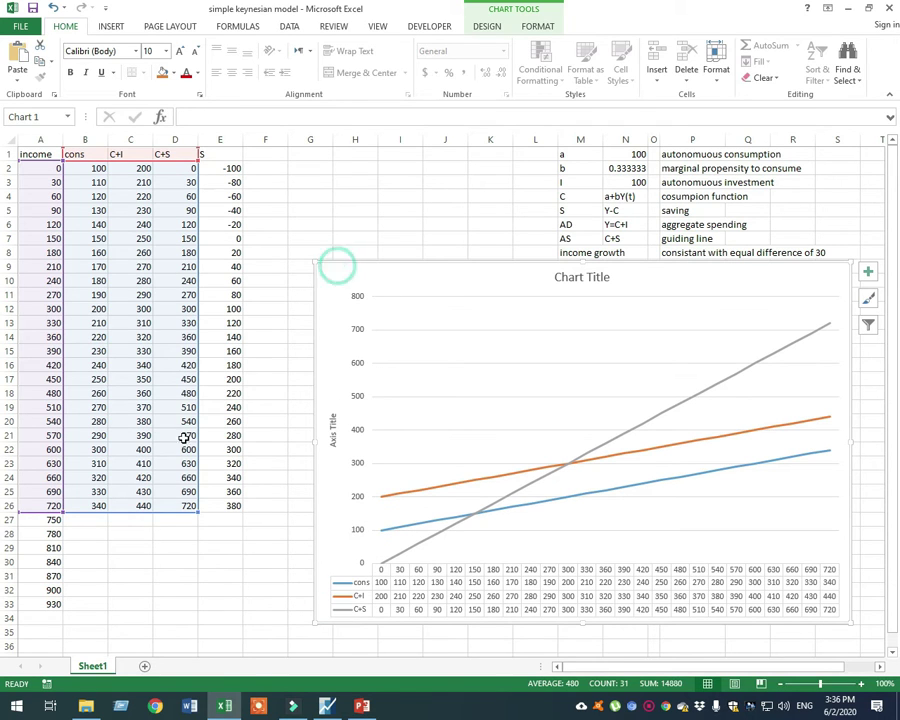
left_click(256, 532)
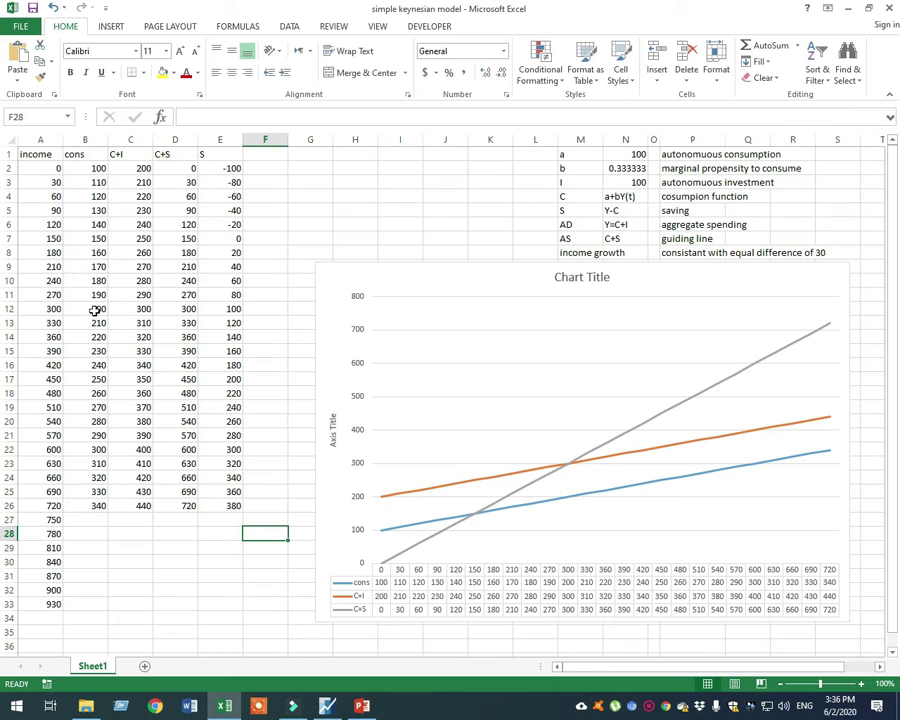
Step: Fill the cons, C+I and C+S formulas from row 2 down through row 33
left_click(91, 169)
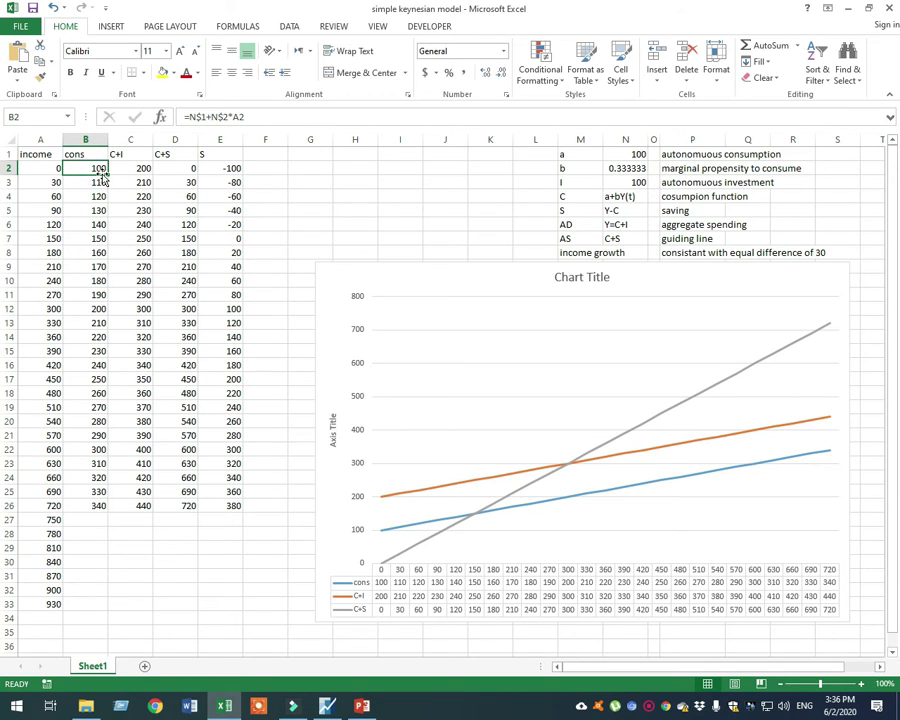
left_click_drag(108, 176, 108, 512)
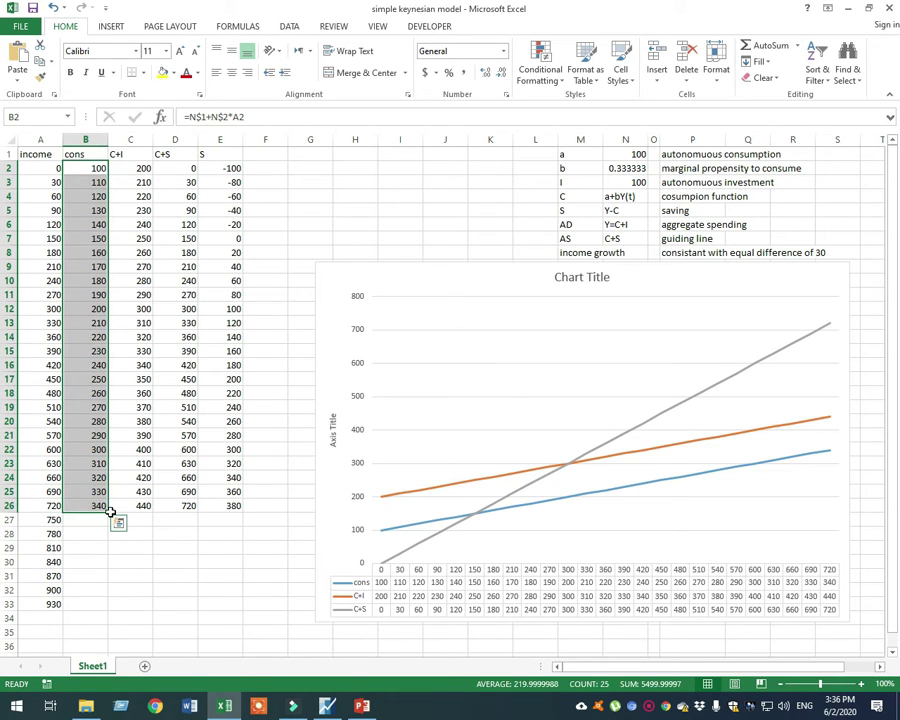
double_click(108, 512)
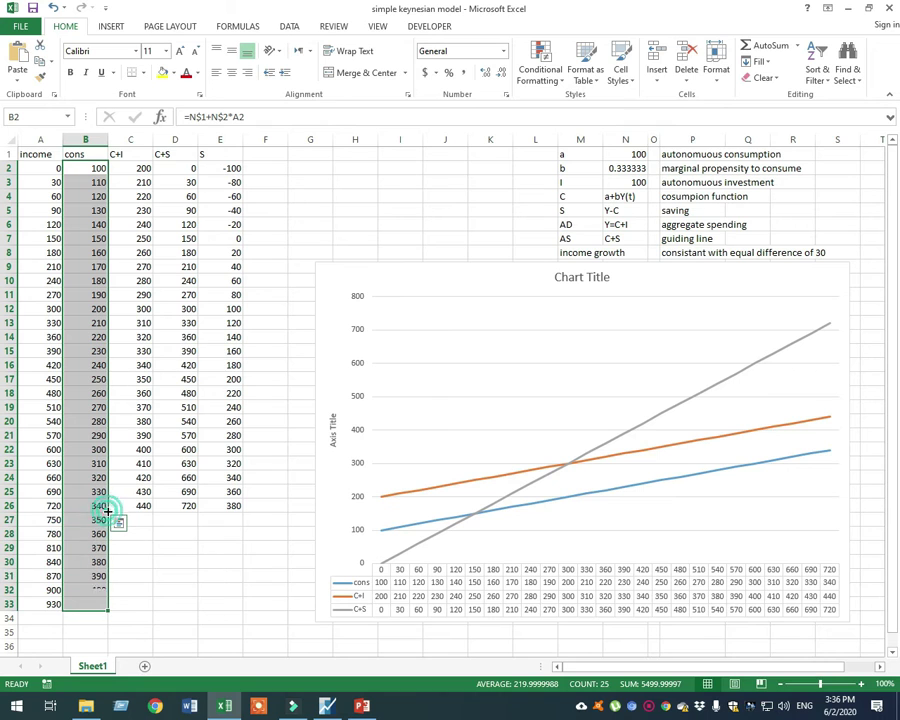
left_click(150, 172)
left_click_drag(155, 175, 153, 511)
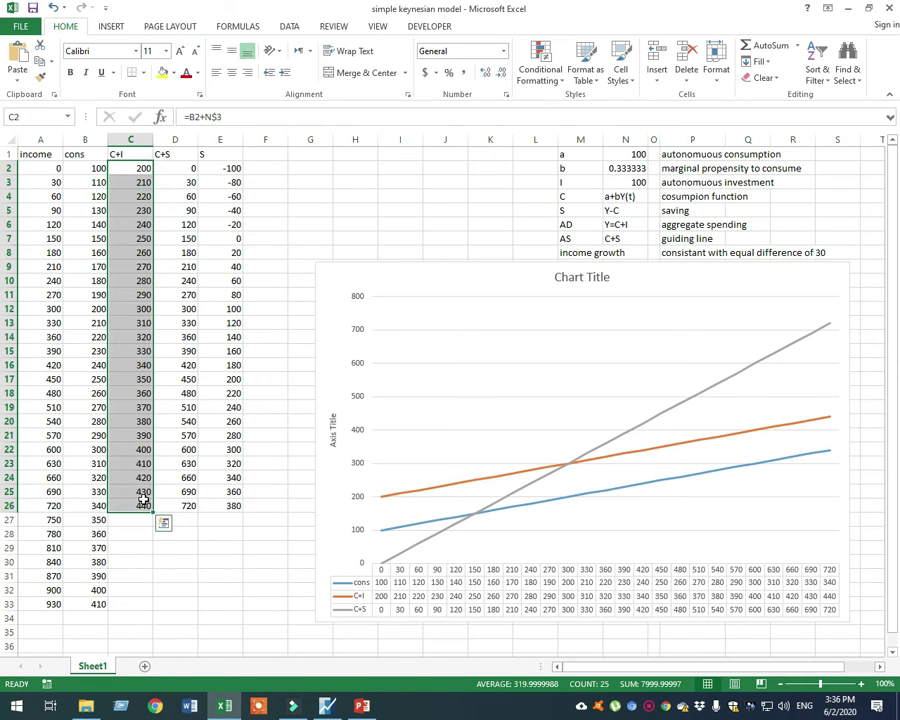
double_click(153, 511)
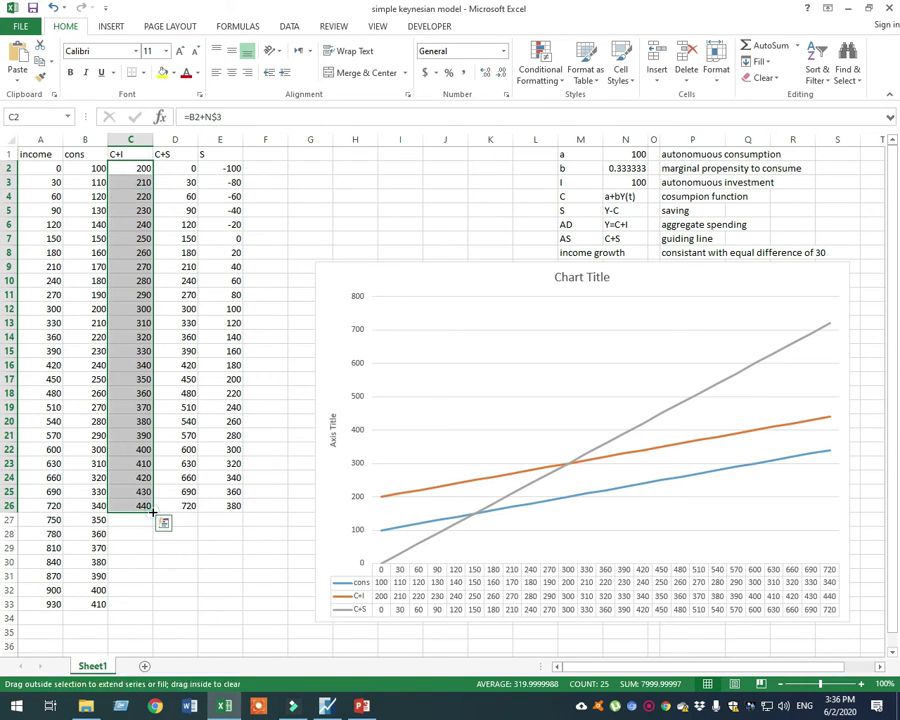
left_click(185, 172)
left_click_drag(198, 175, 199, 514)
double_click(199, 513)
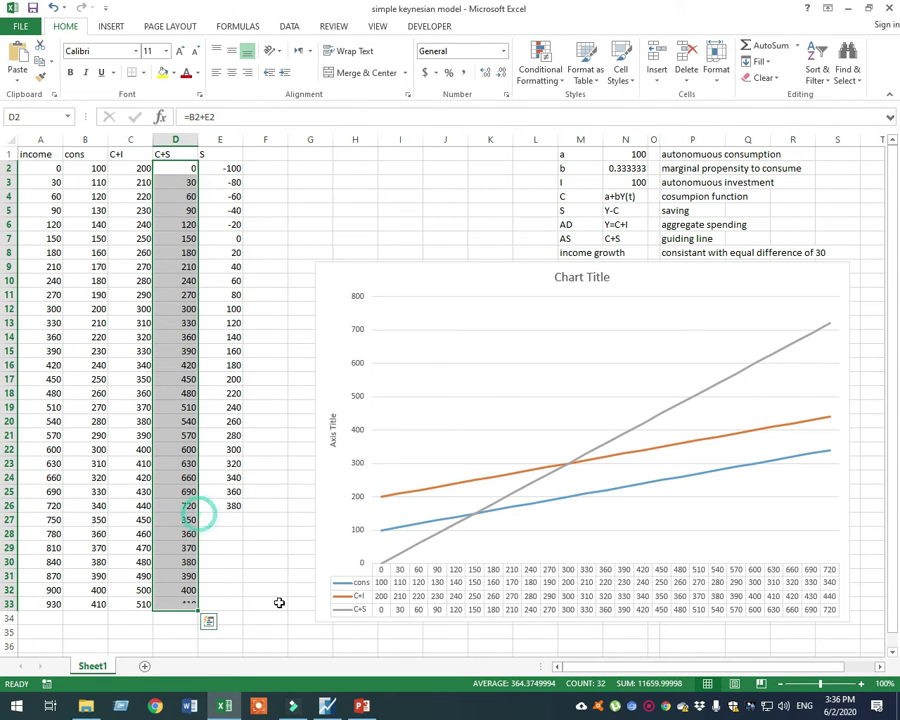
Step: Extend the chart's data range to row 33, and fill the saving formula from E26 down through E33
left_click(327, 544)
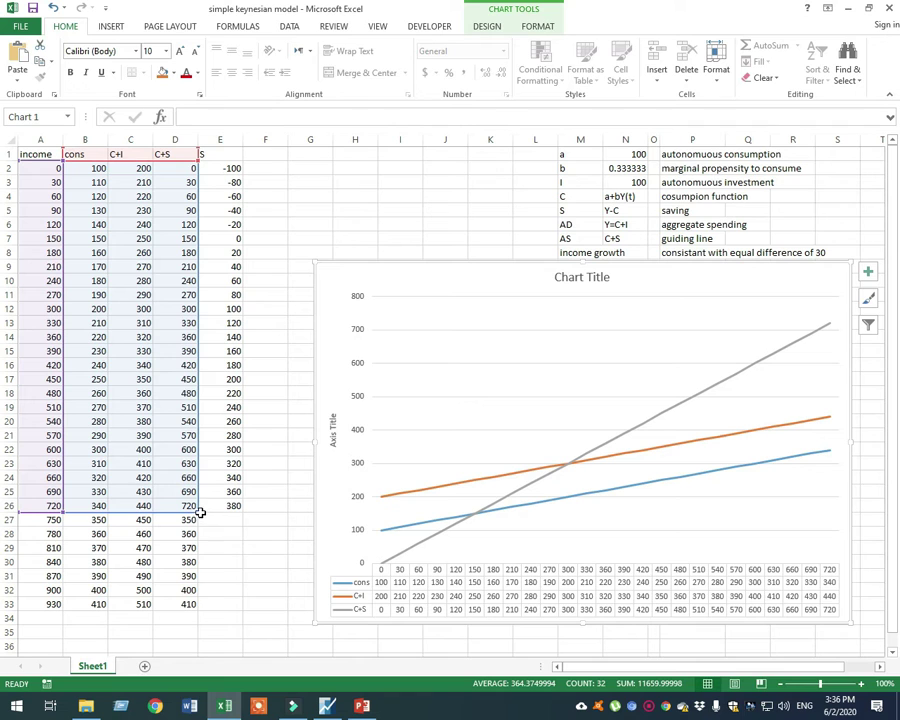
left_click_drag(200, 513, 208, 605)
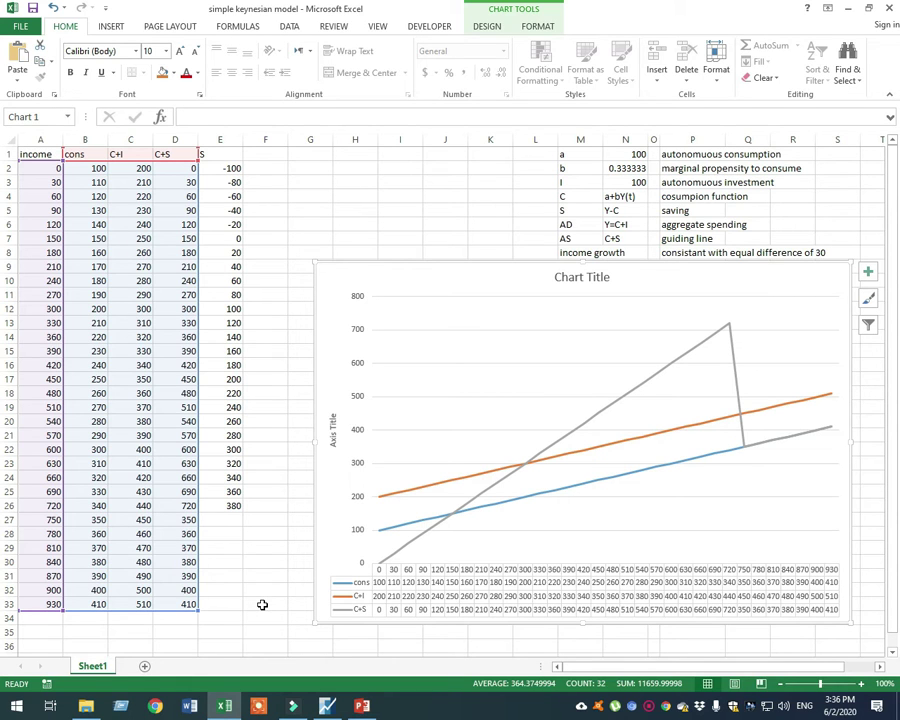
left_click(262, 521)
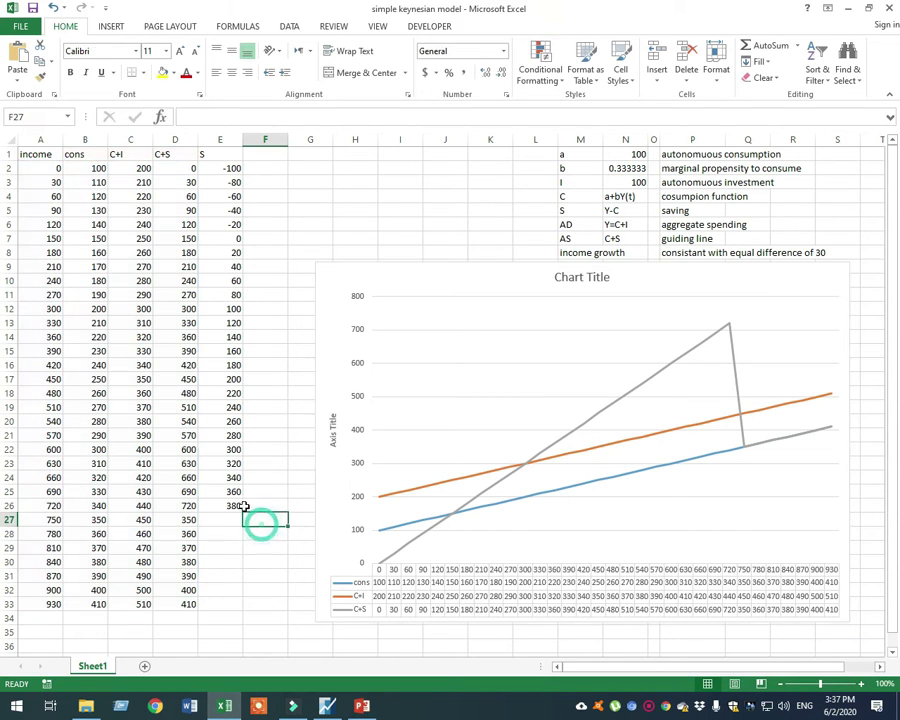
left_click(228, 507)
left_click_drag(243, 514, 252, 612)
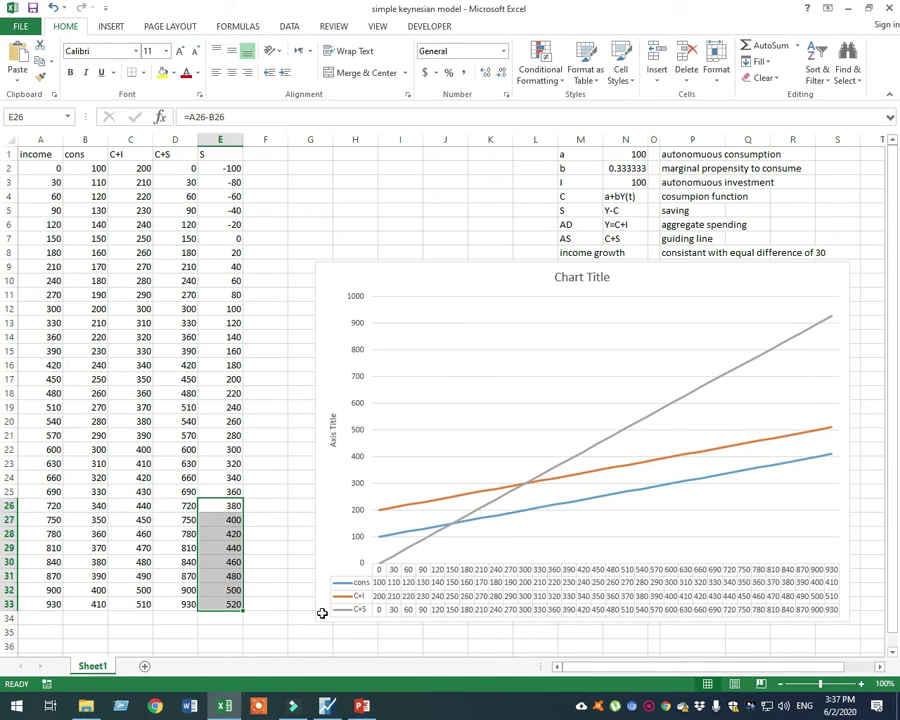
Step: Examine the extended C+S line in the chart, and switch to slide 9 of the keynesian model presentation in PowerPoint
left_click(322, 617)
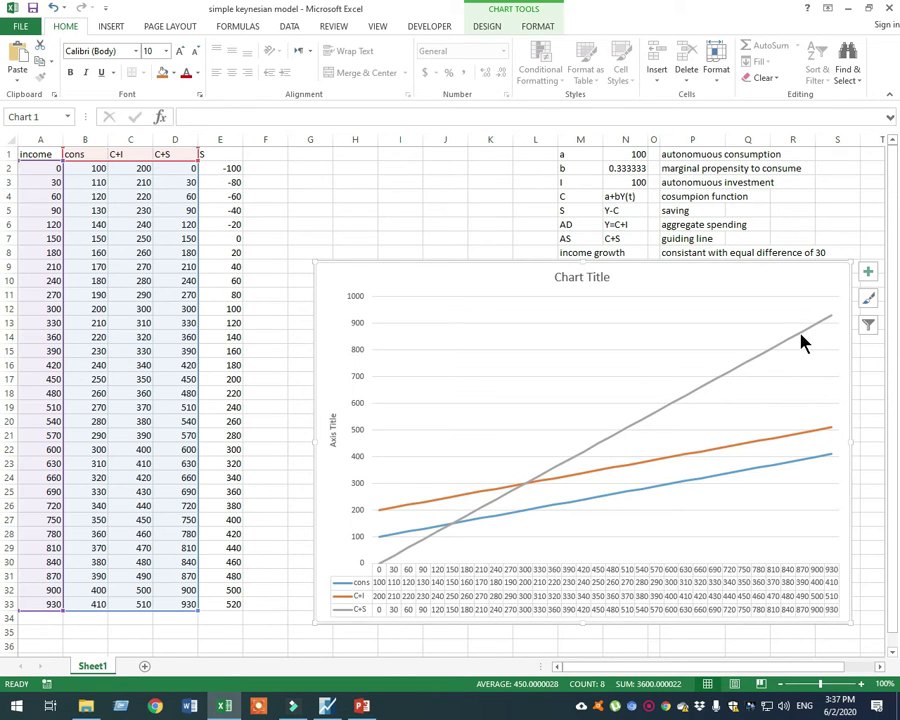
mouse_move(801, 342)
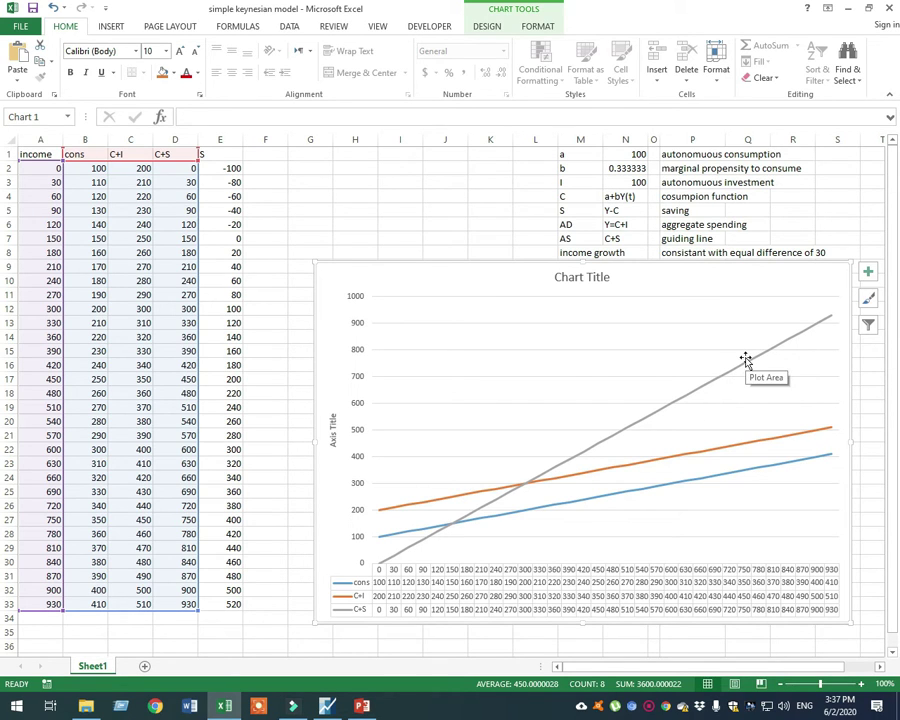
mouse_move(586, 457)
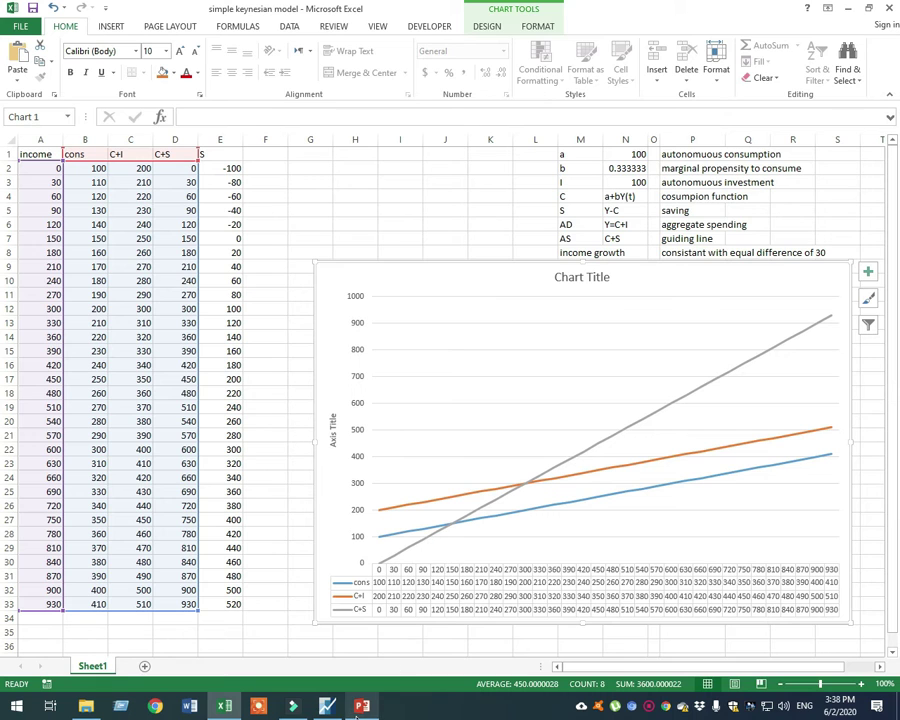
mouse_move(376, 717)
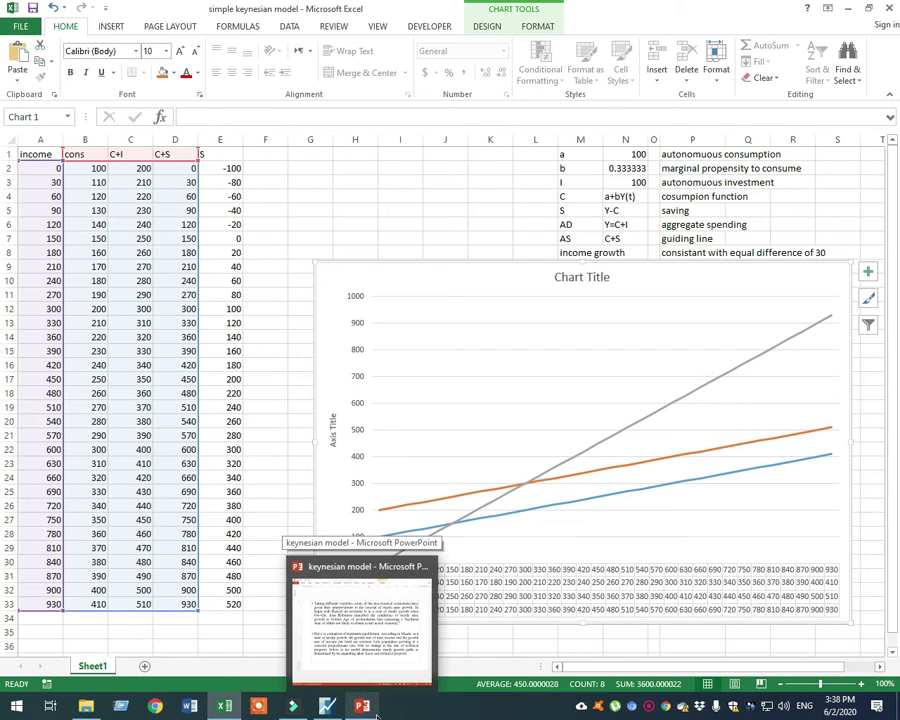
left_click(425, 612)
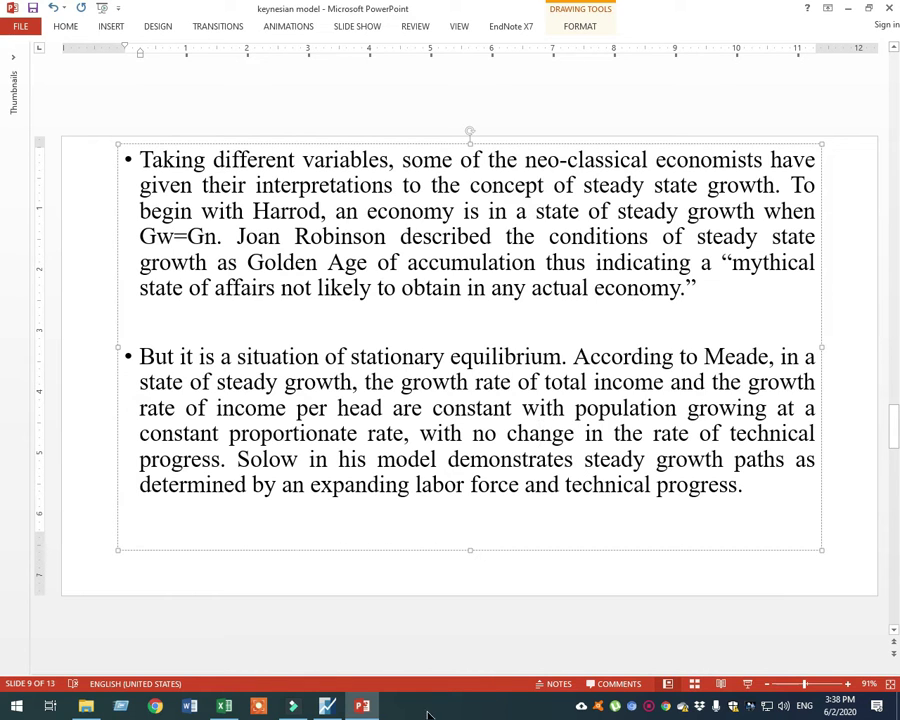
Step: Check the Excel chart, and return to the PowerPoint presentation at slide 10 on steady state growth in the Keynesian economy
left_click(224, 706)
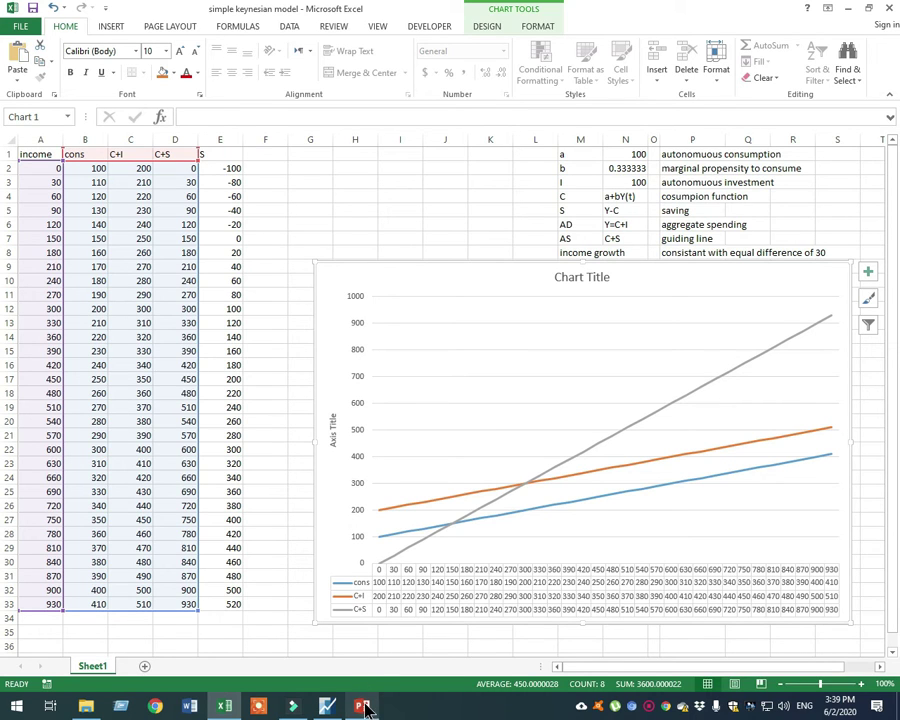
mouse_move(367, 708)
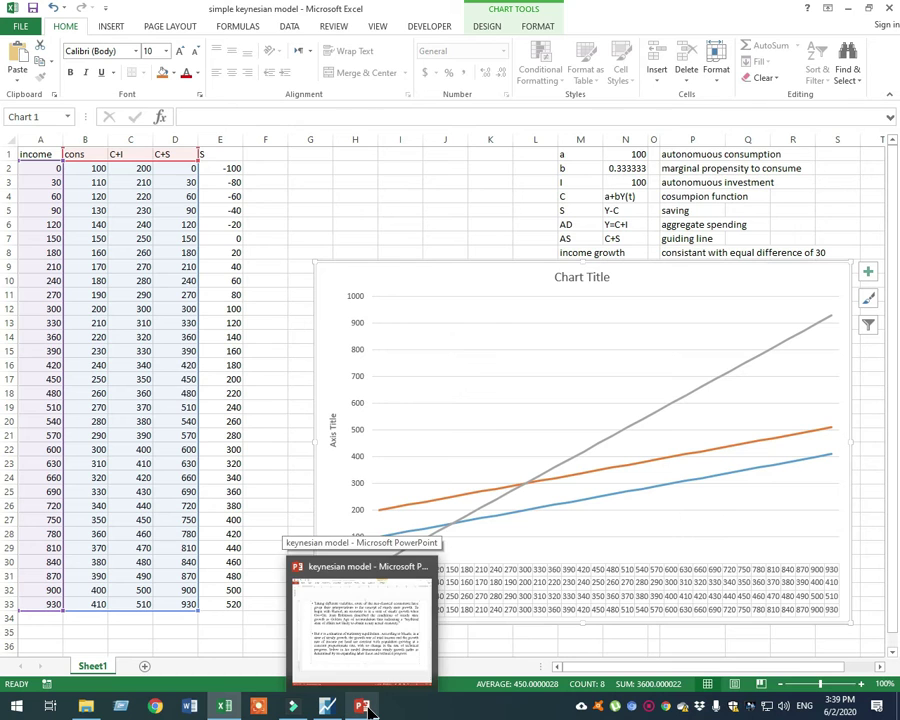
mouse_move(375, 707)
left_click(373, 707)
left_click(612, 552)
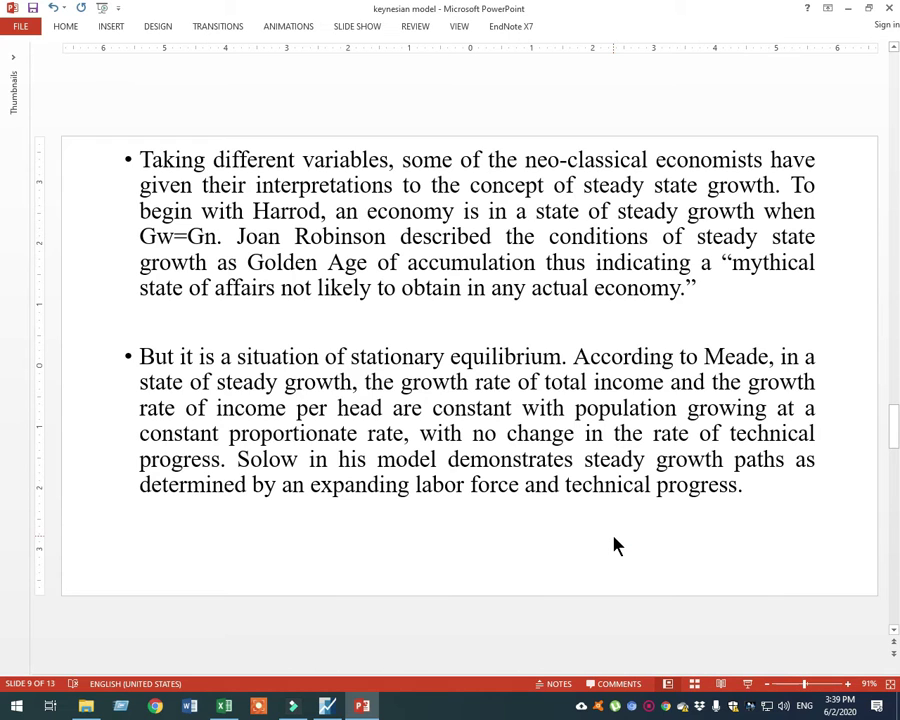
scroll(614, 545, "down", 1)
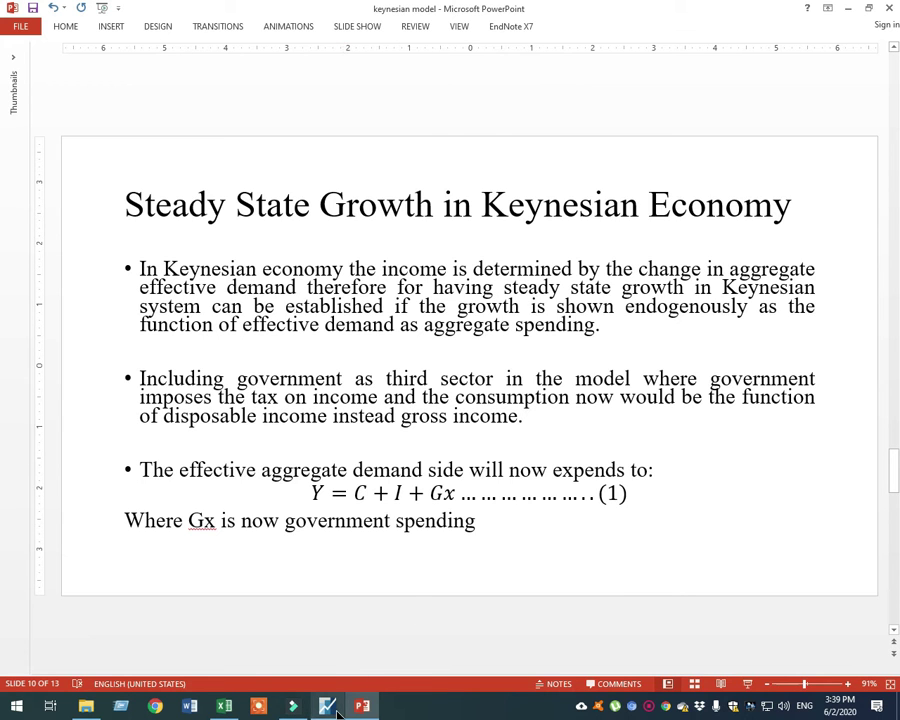
Step: Switch to Excel and review the income growth note in row 8 and the income series in A2:A33 against the chart
left_click(224, 706)
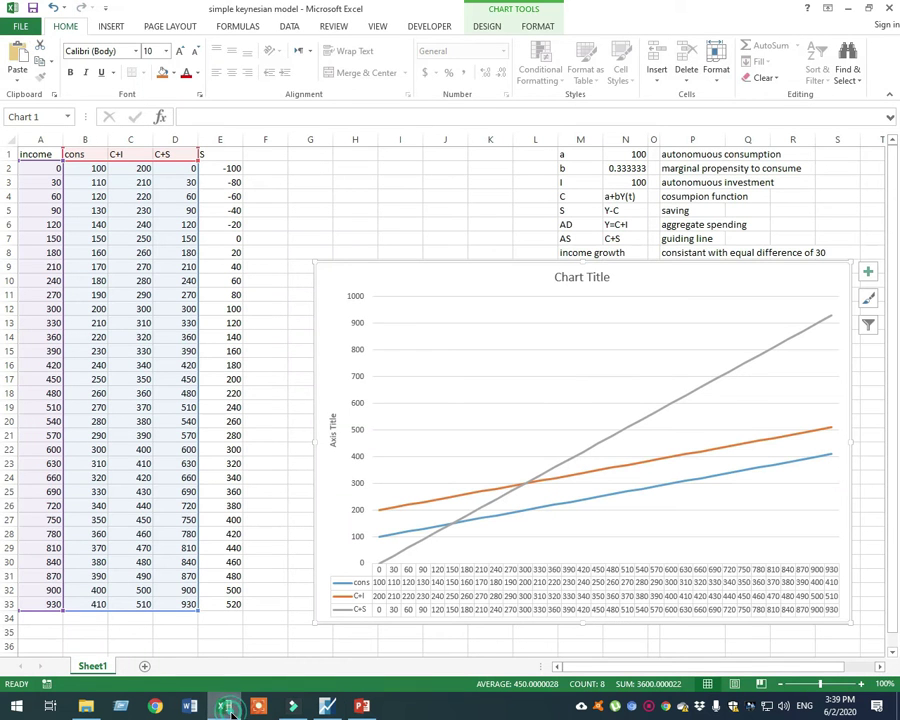
left_click_drag(596, 252, 820, 252)
left_click_drag(56, 172, 28, 600)
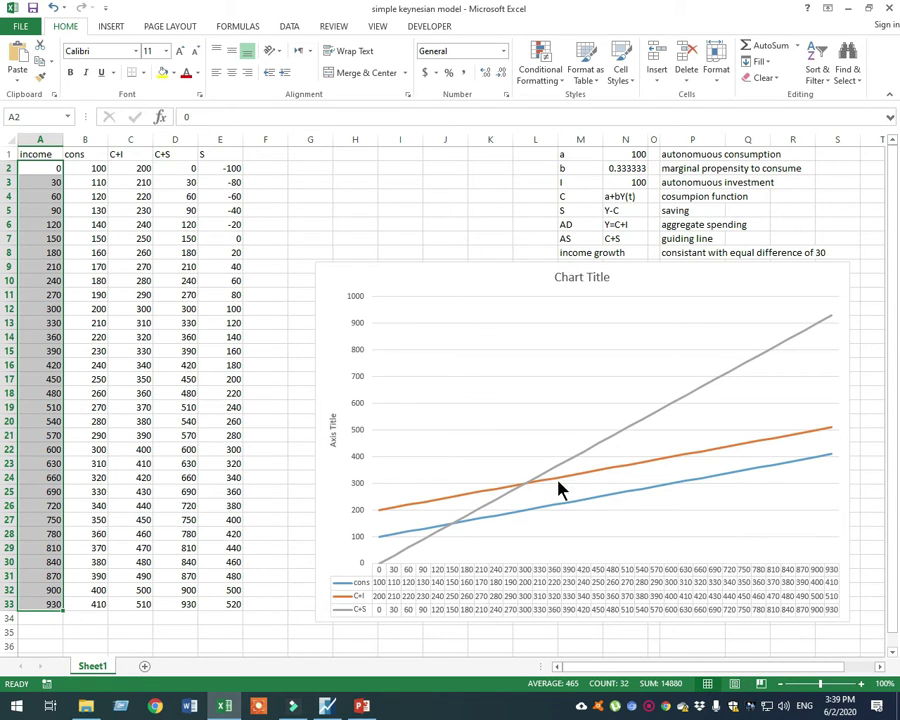
mouse_move(795, 352)
Step: Switch to slide 10 in PowerPoint and highlight C + I + Gx in the effective aggregate demand equation
mouse_move(360, 708)
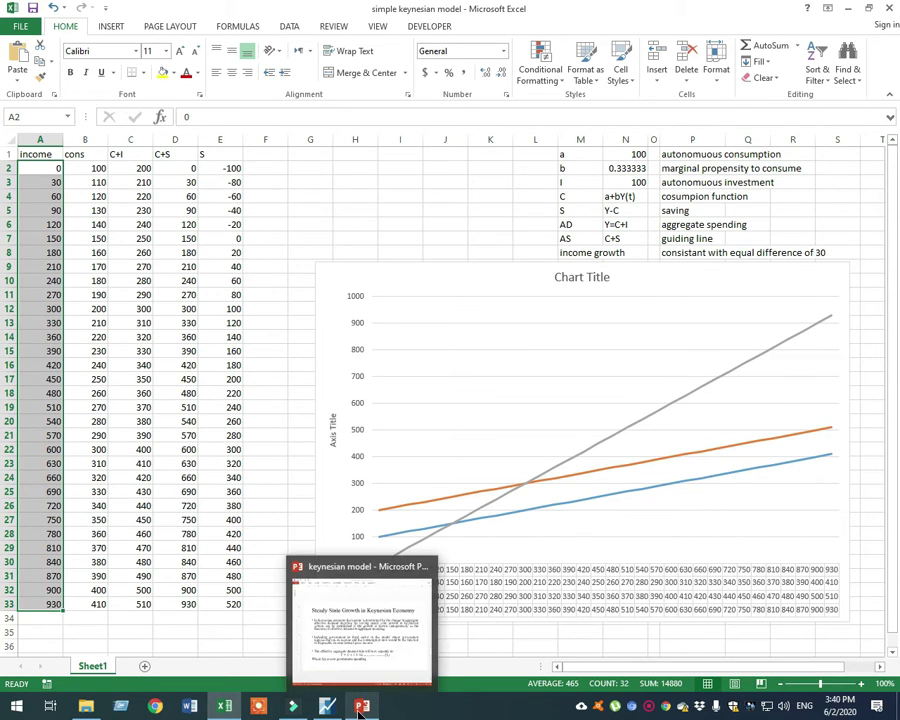
left_click(360, 625)
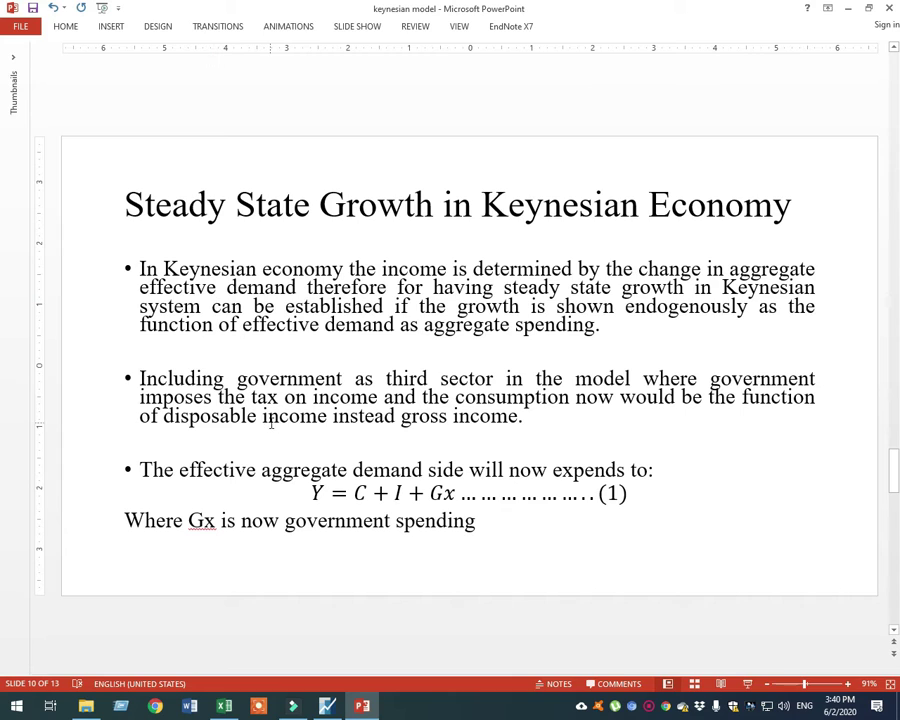
left_click(361, 492)
left_click_drag(361, 492, 455, 492)
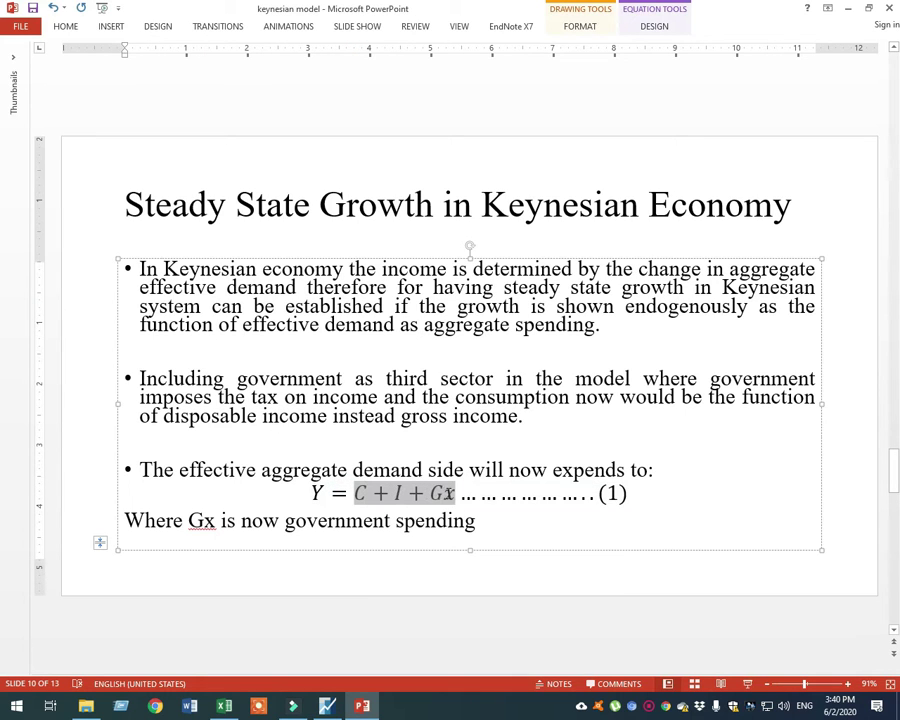
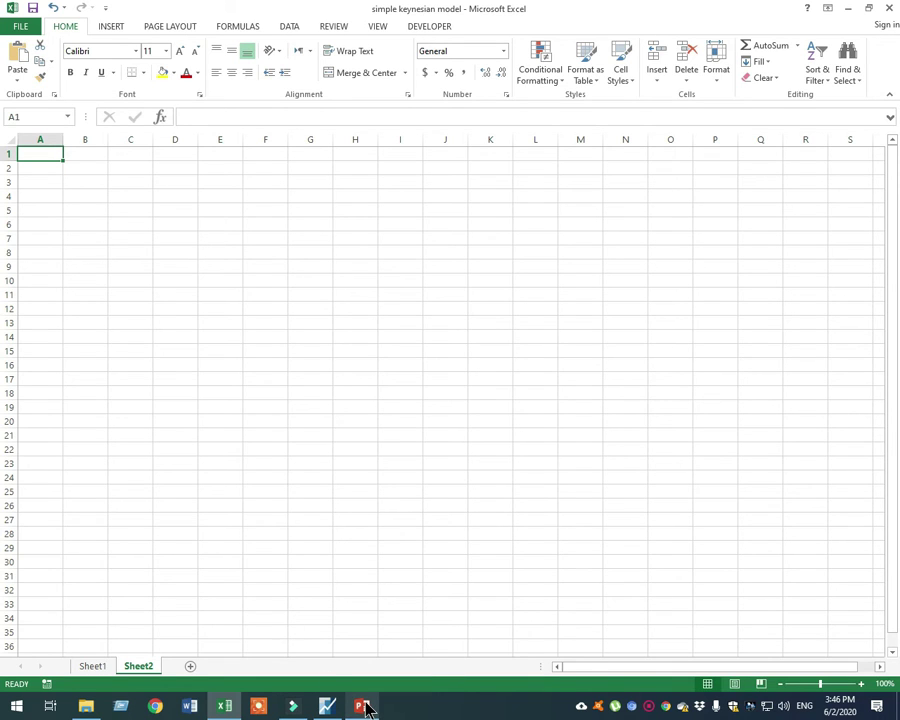
Step: Check the parameters and governing equation on the Example slide in PowerPoint, and return to Excel
mouse_move(367, 708)
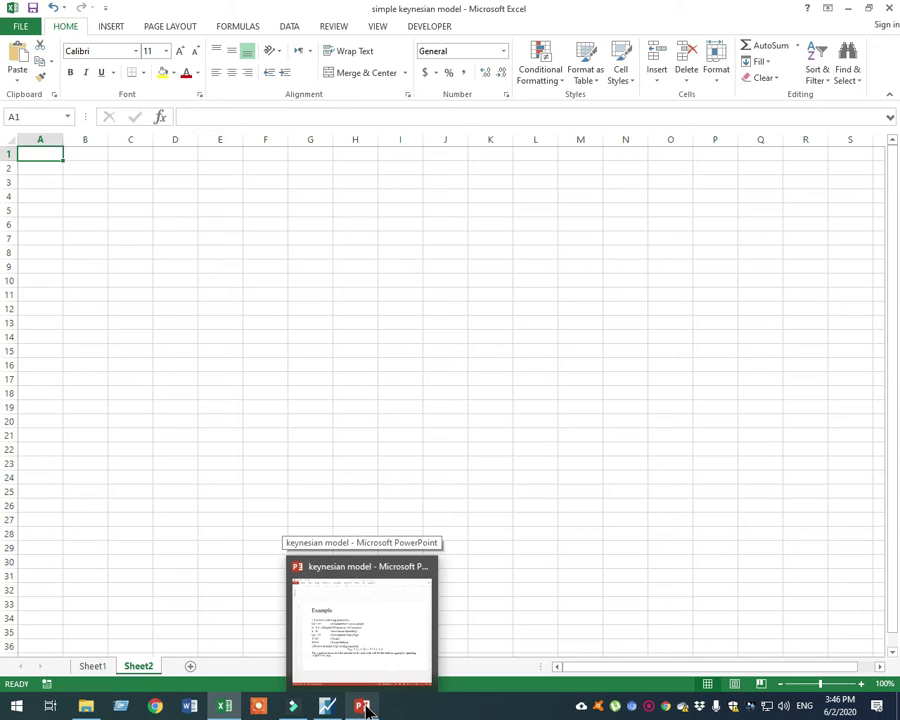
left_click(366, 709)
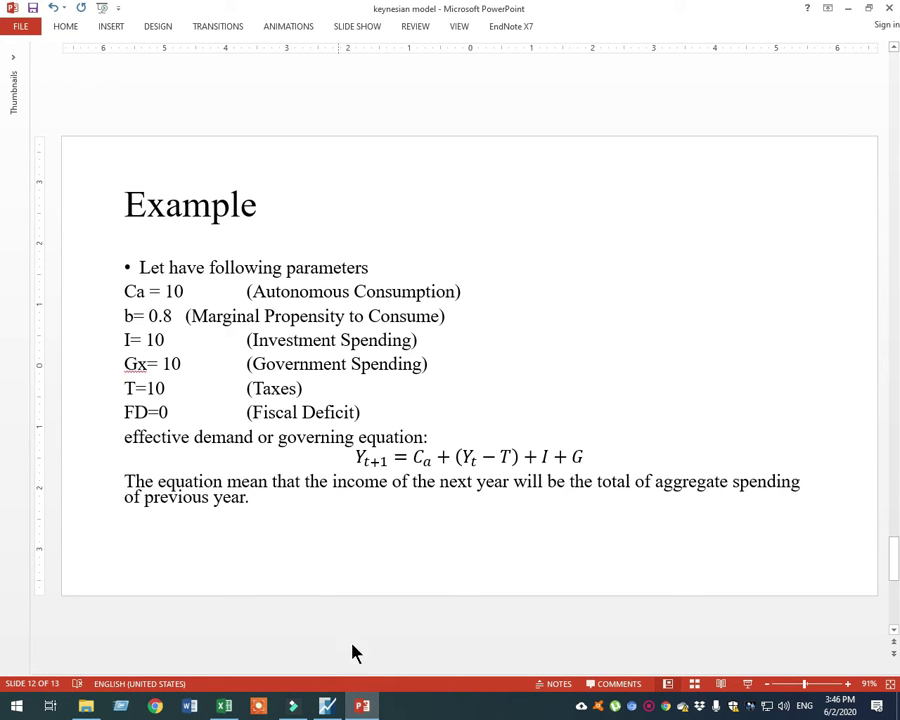
left_click(362, 707)
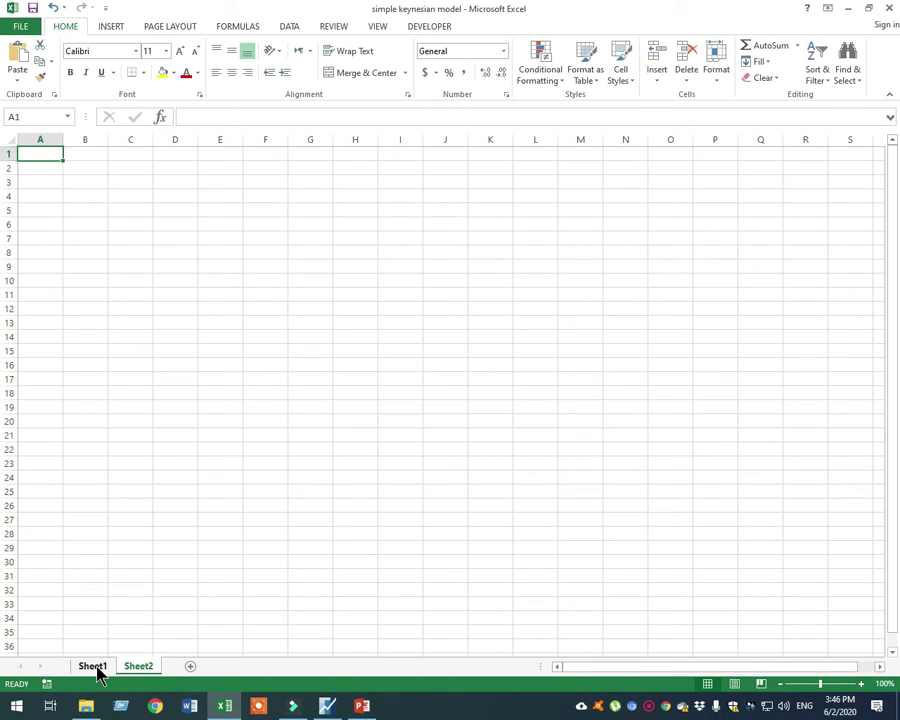
Step: Copy the parameter table M1:S7 from Sheet1 and paste it as values at cell M1 of Sheet2
left_click(94, 667)
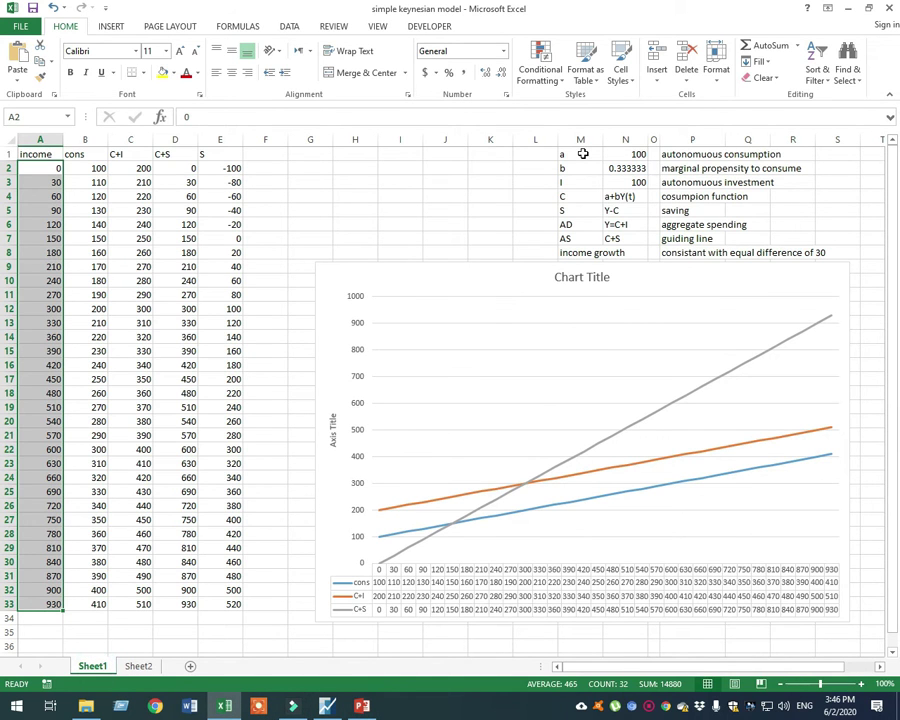
left_click_drag(582, 154, 820, 233)
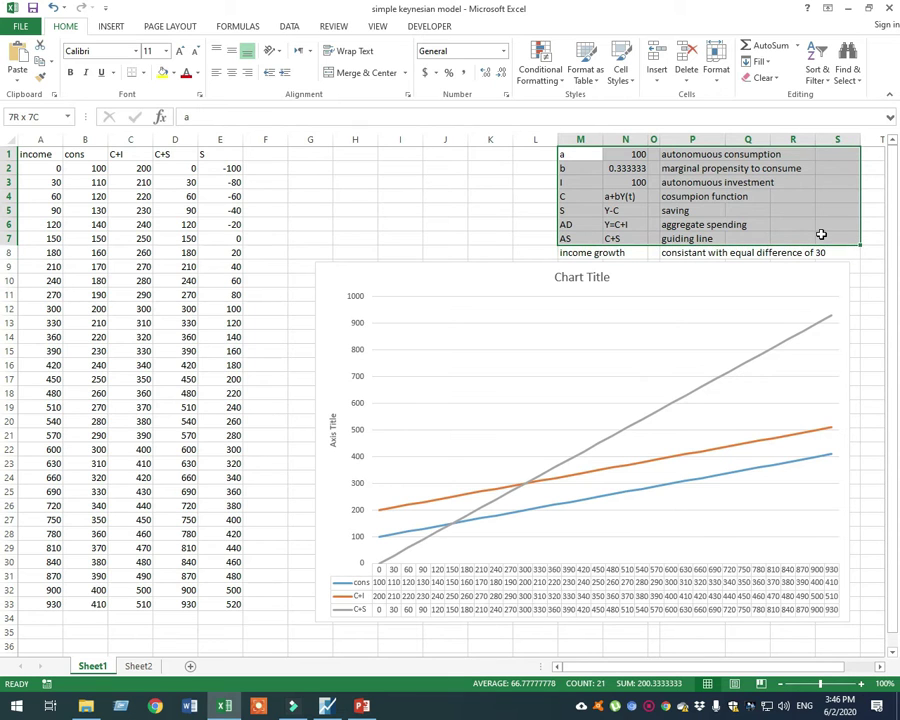
right_click(679, 215)
left_click(743, 241)
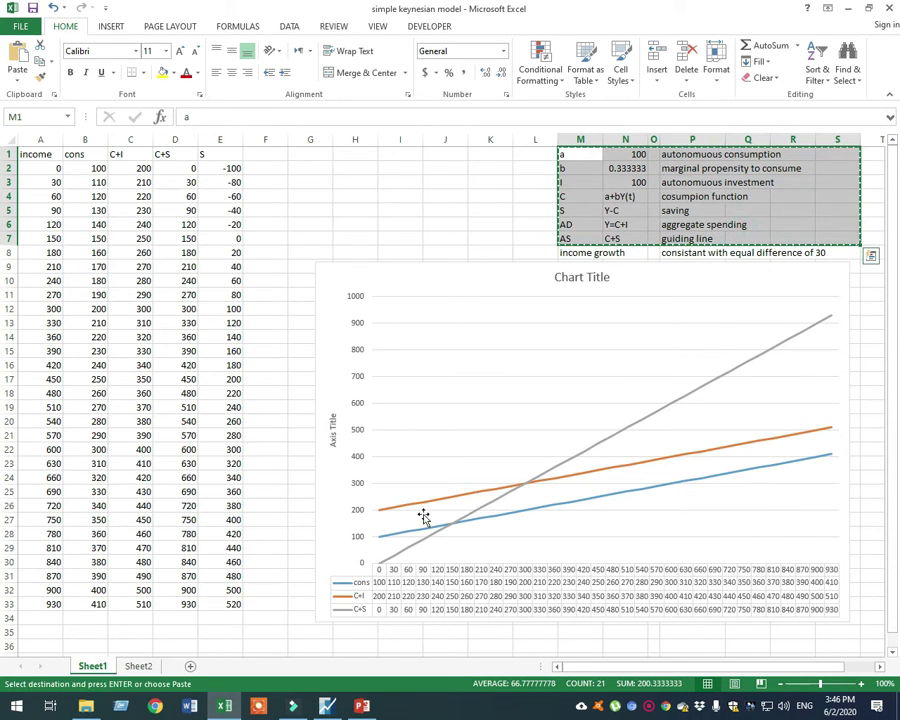
left_click(138, 667)
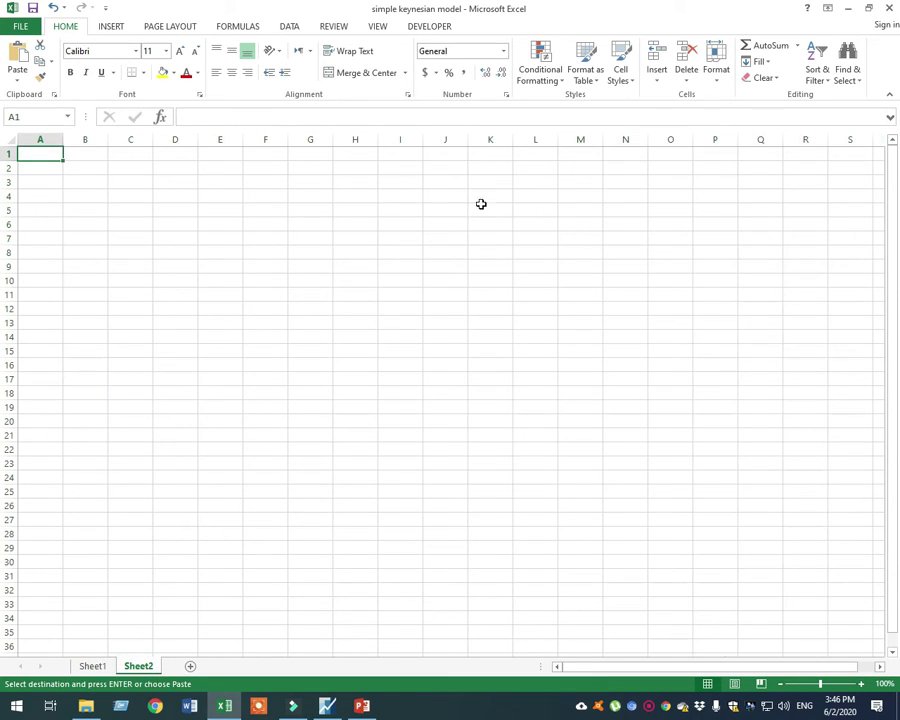
right_click(591, 153)
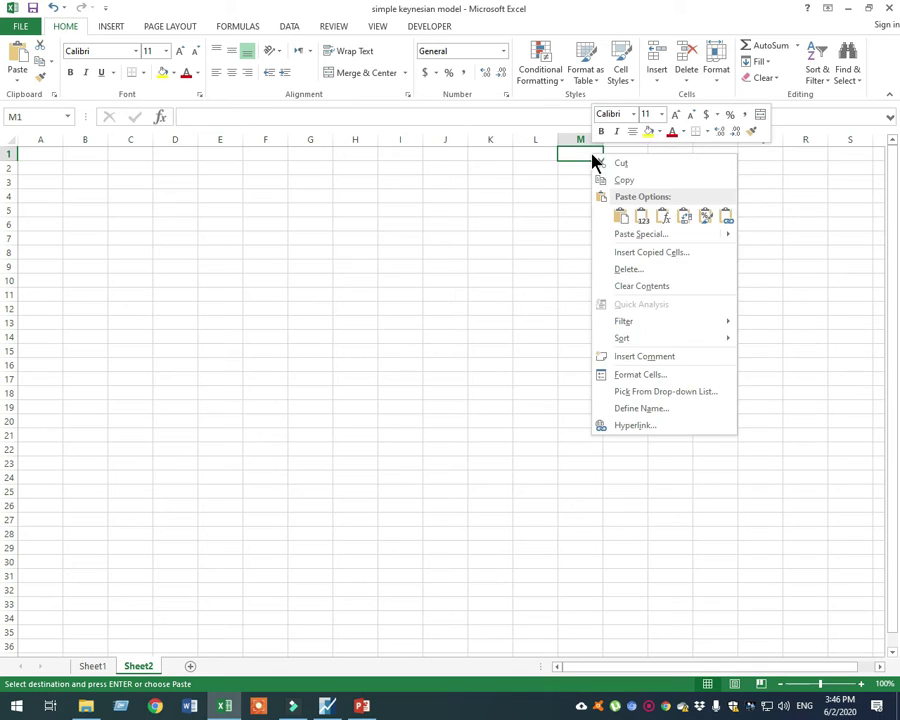
left_click(644, 218)
left_click(670, 321)
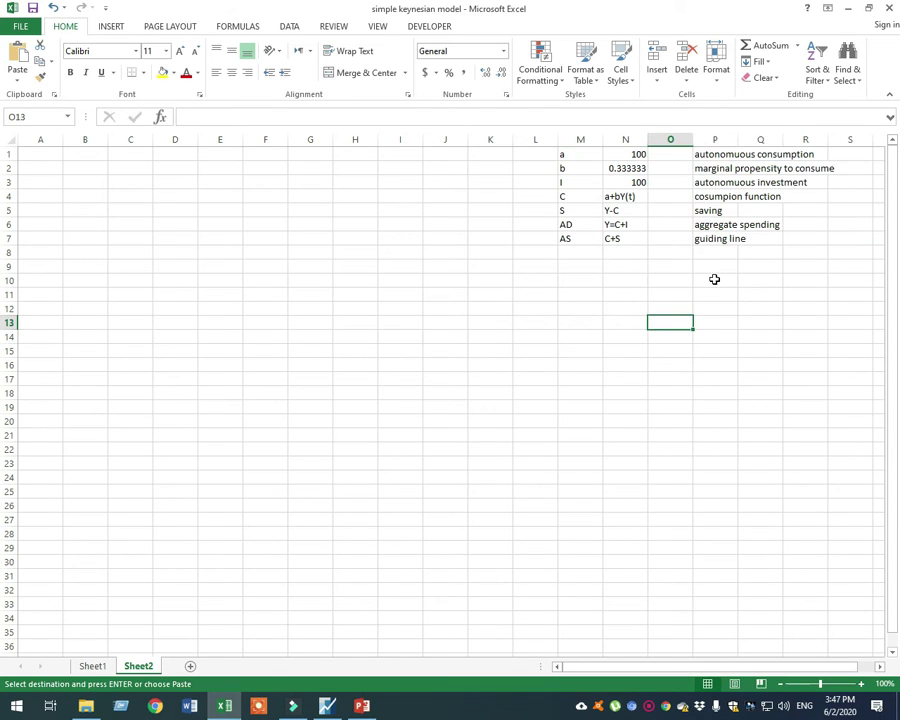
Step: Check the autonomous consumption on PowerPoint's Example slide and set parameter a in N1 of Sheet2 to 10 in Excel
left_click_drag(624, 154, 626, 168)
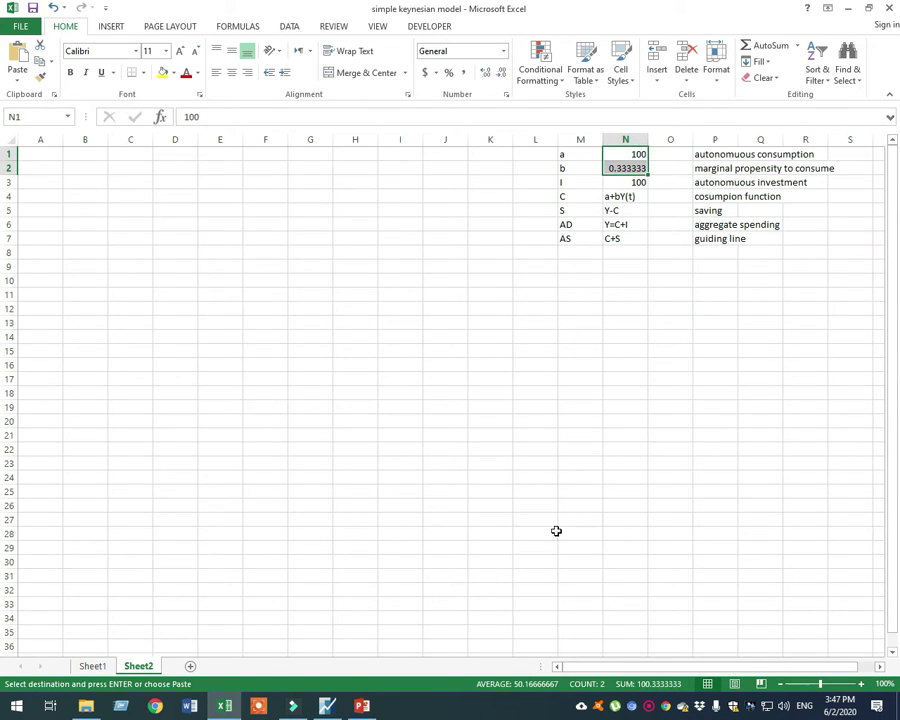
left_click(588, 393)
left_click(362, 708)
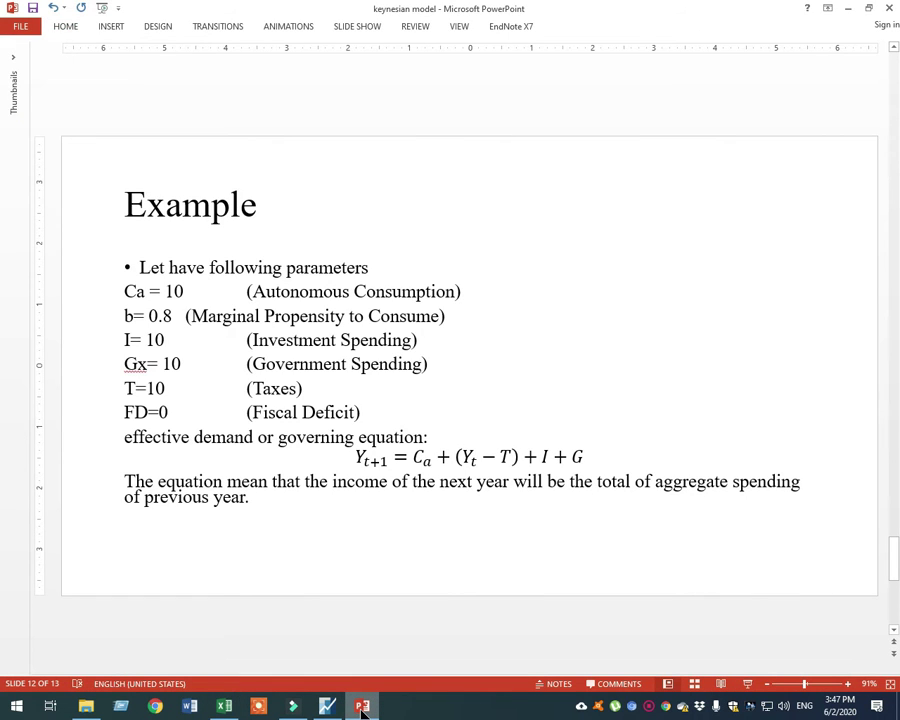
left_click(362, 708)
left_click(638, 154)
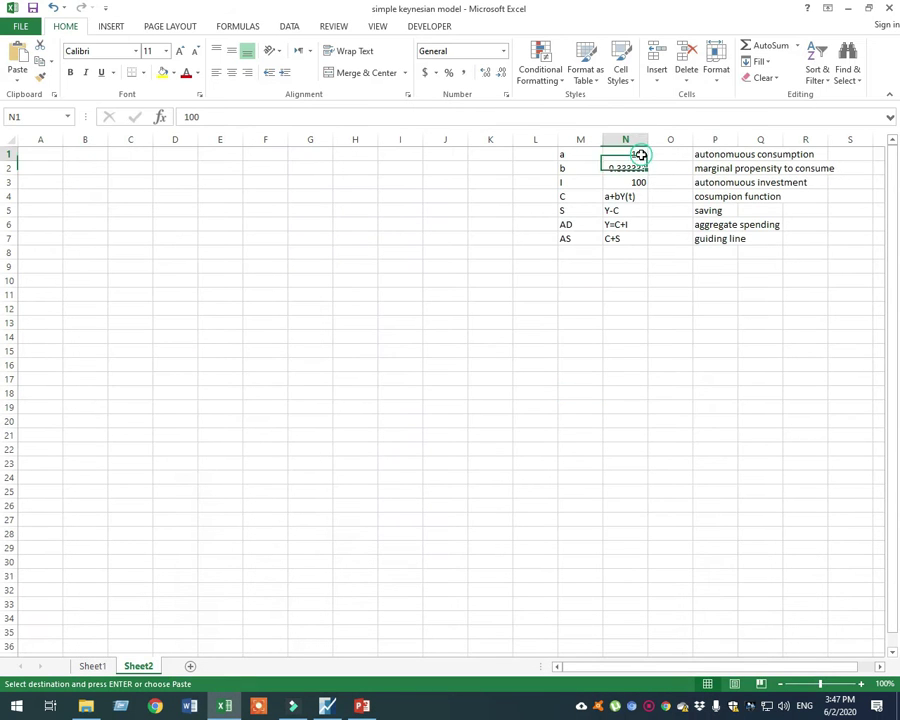
type("10")
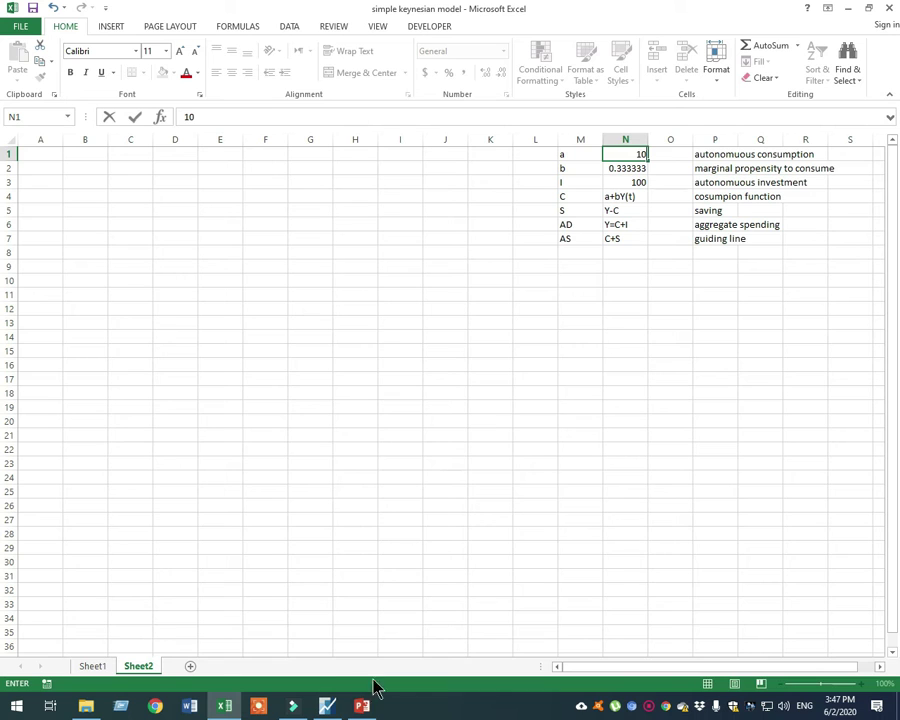
Step: Check the marginal propensity to consume on the PowerPoint slide and set b in cell N2 to 0.8 in Excel
left_click(361, 710)
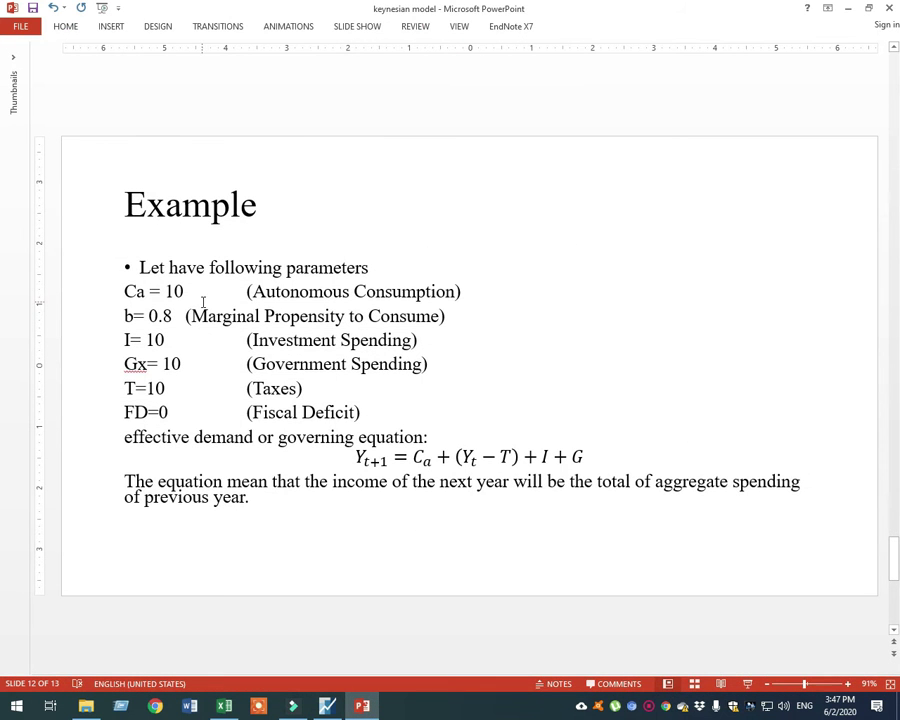
left_click(362, 706)
left_click(644, 169)
type("0.8")
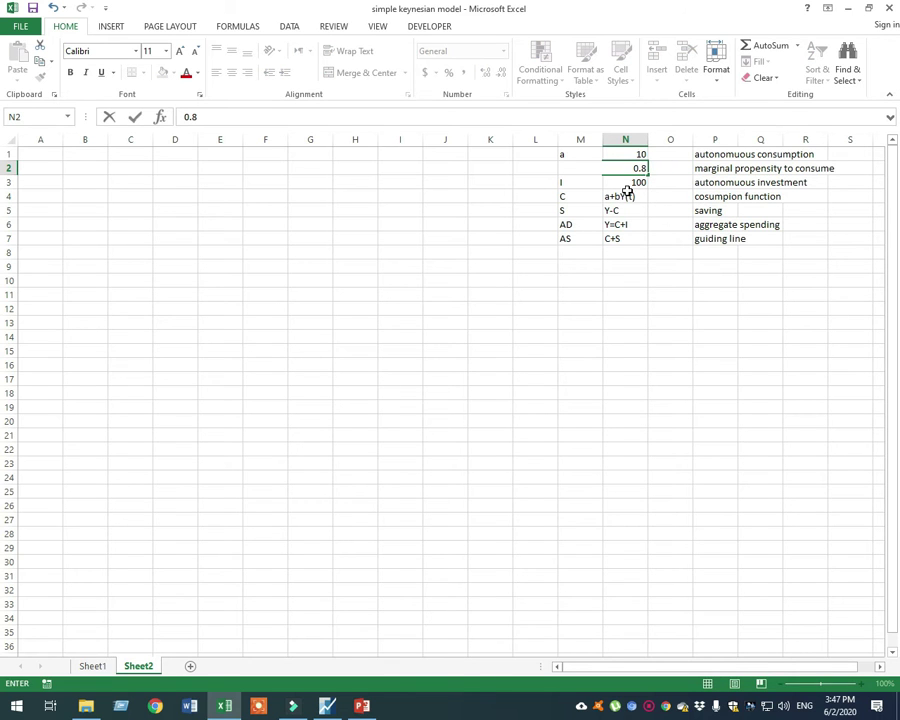
Step: Check the investment spending on the PowerPoint slide and set I in cell N3 to 10 in Excel
left_click(625, 183)
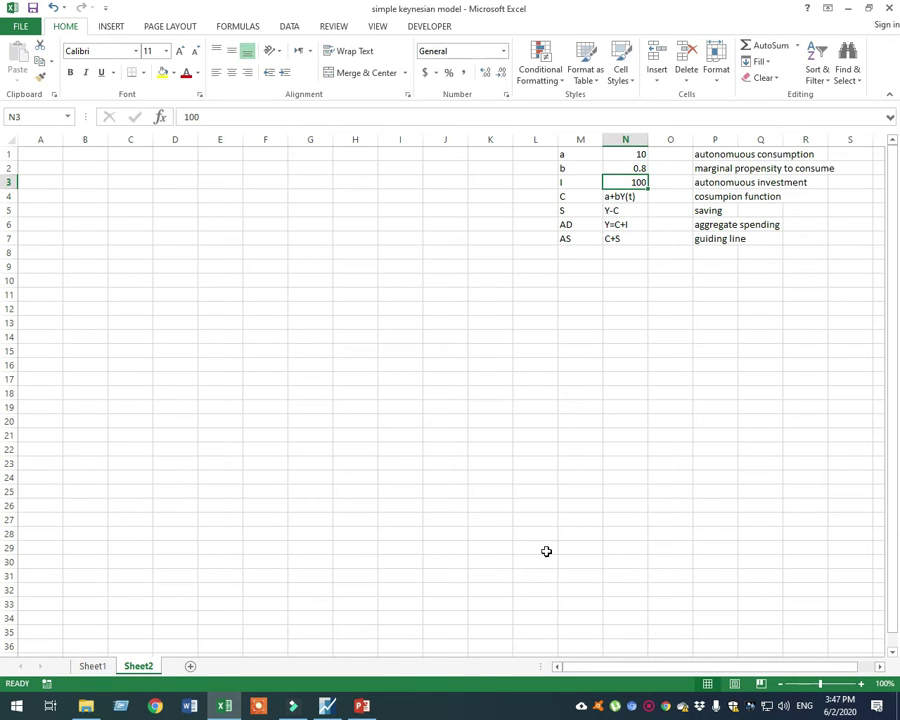
left_click(362, 706)
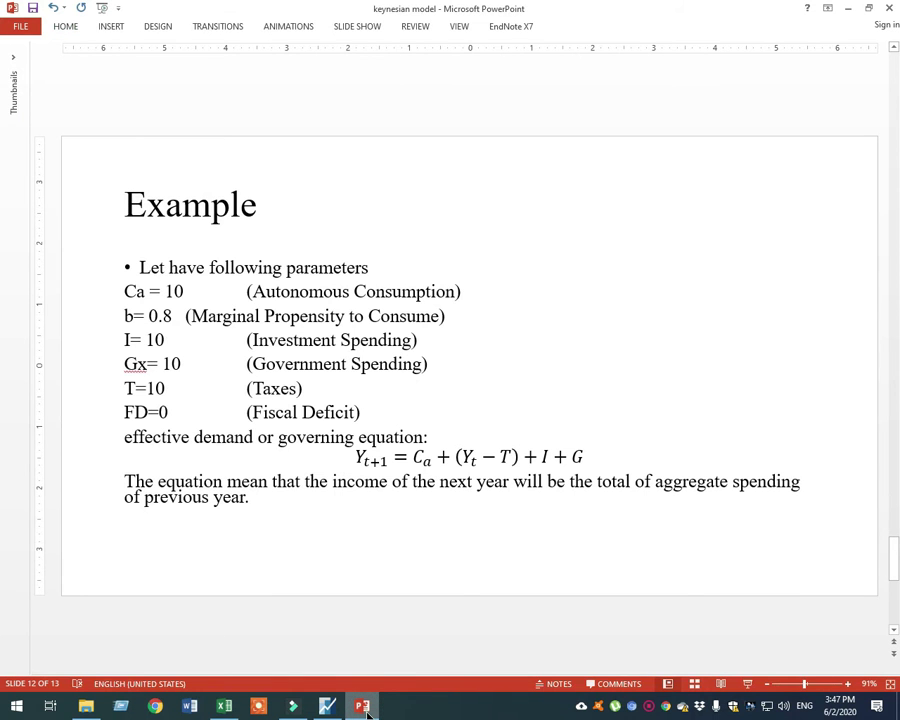
left_click(363, 707)
double_click(638, 182)
key("BackSpace")
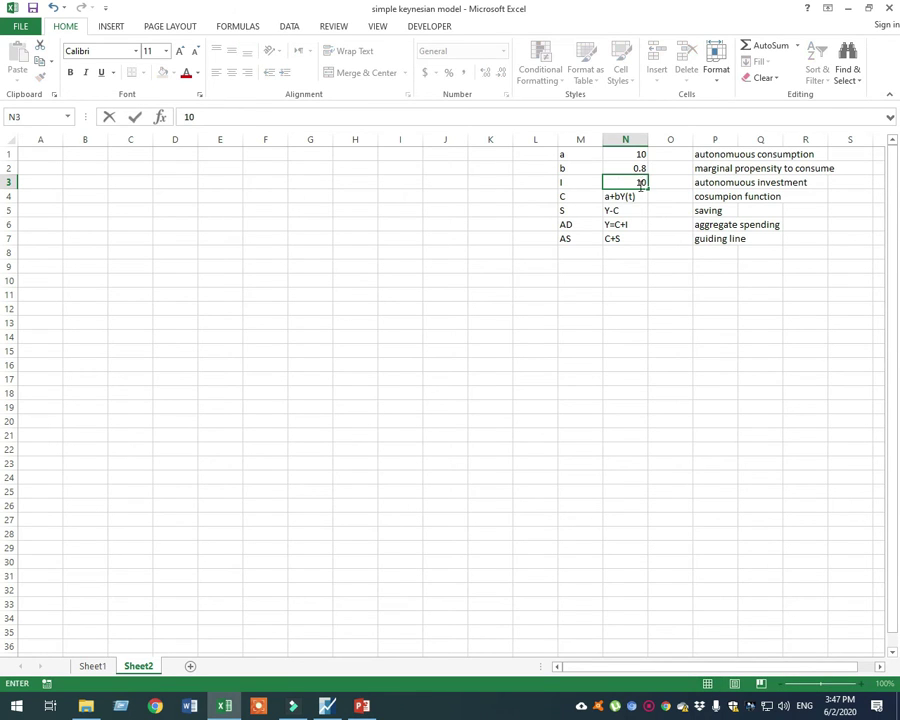
Step: Move the C to AS rows down to start at M6 and fill row 4 with Gx, 10 and "government spending"
left_click_drag(572, 196, 754, 256)
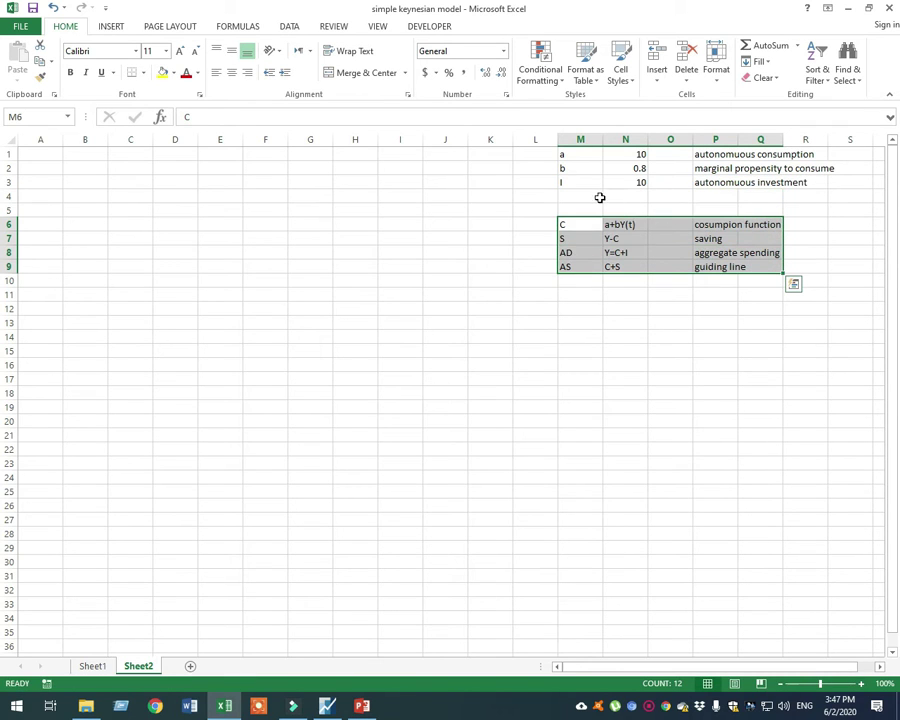
left_click(595, 195)
type("Gx")
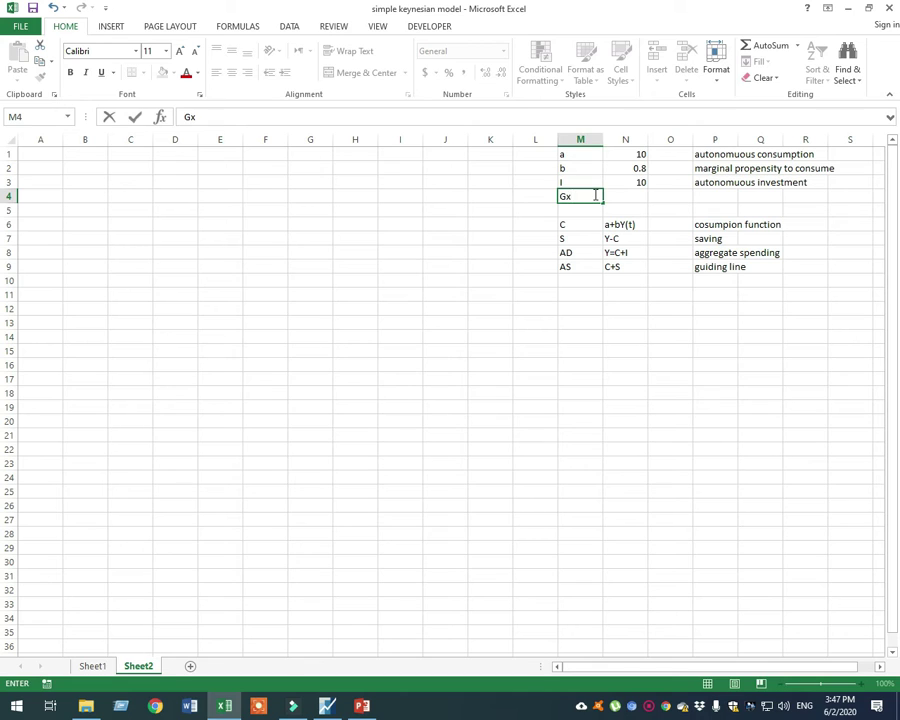
key("Tab")
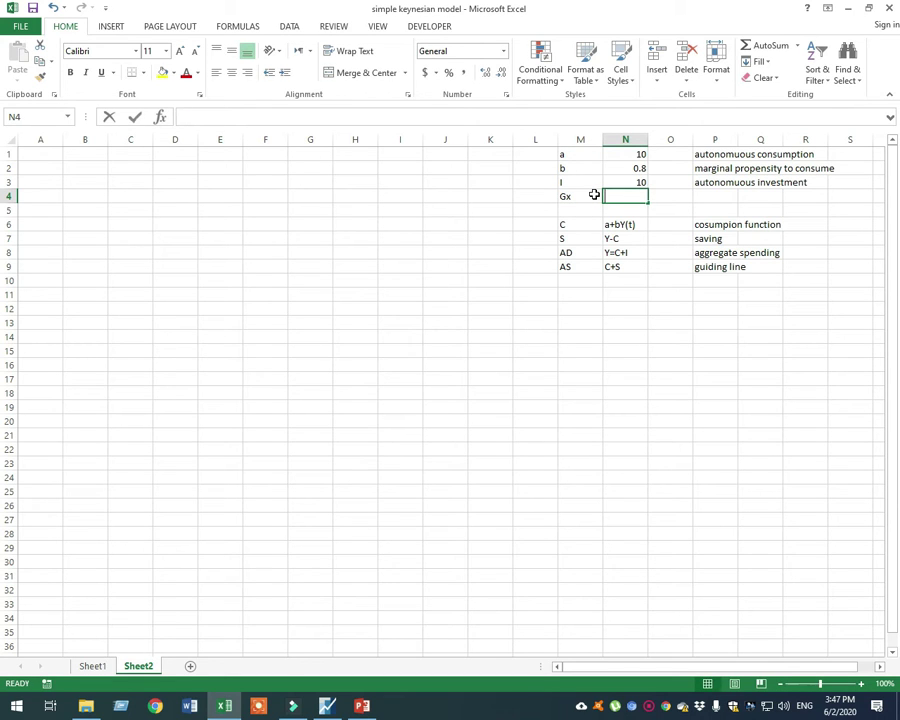
type("10")
key("Tab")
key("Tab")
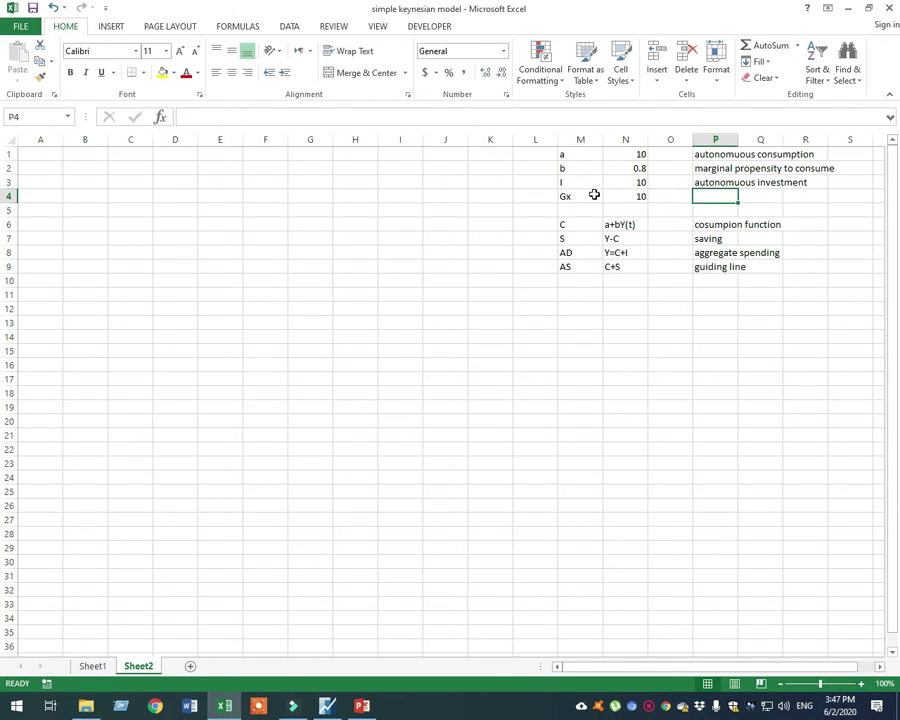
type("government e")
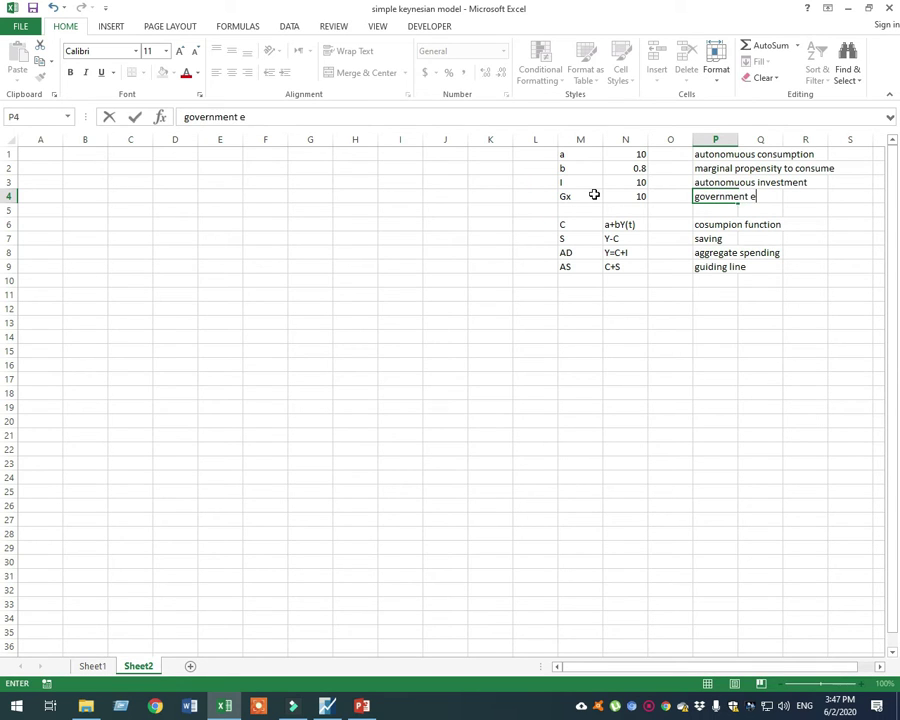
key("BackSpace")
type("spending")
key("Return")
Step: Fill row 5 of the parameter table with the label tax, the value 10 and the description "taxes"
key("Left")
key("Left")
key("Left")
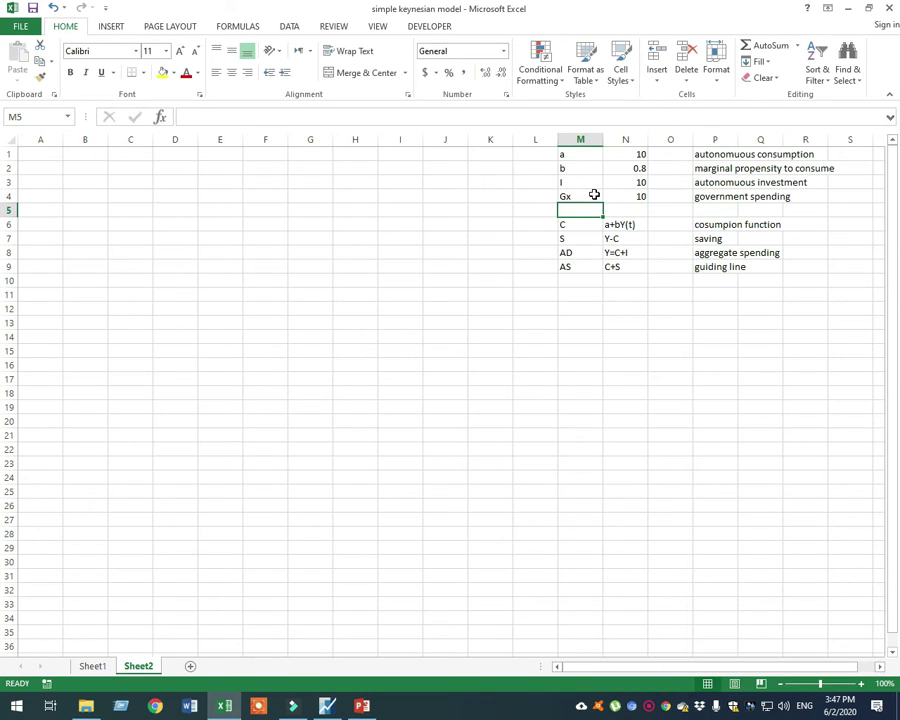
type("tax")
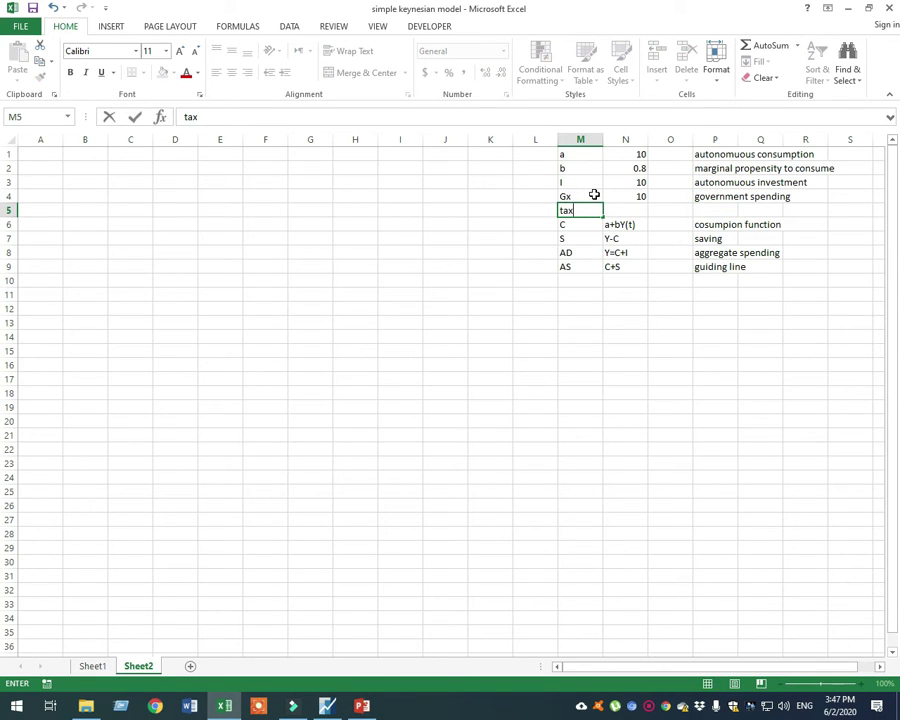
key("Tab")
type("10")
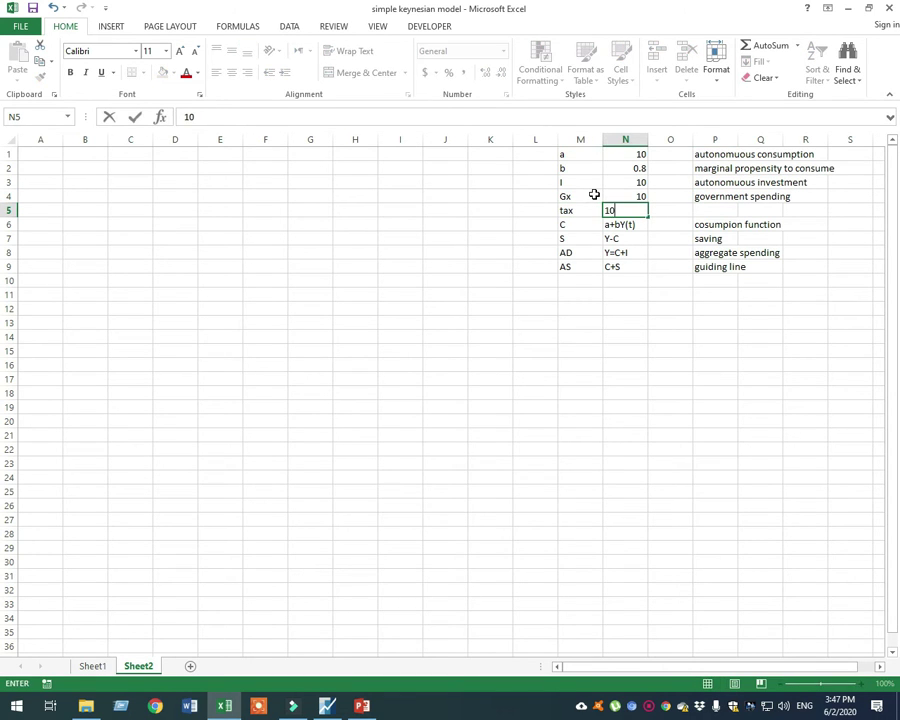
key("Tab")
key("Tab")
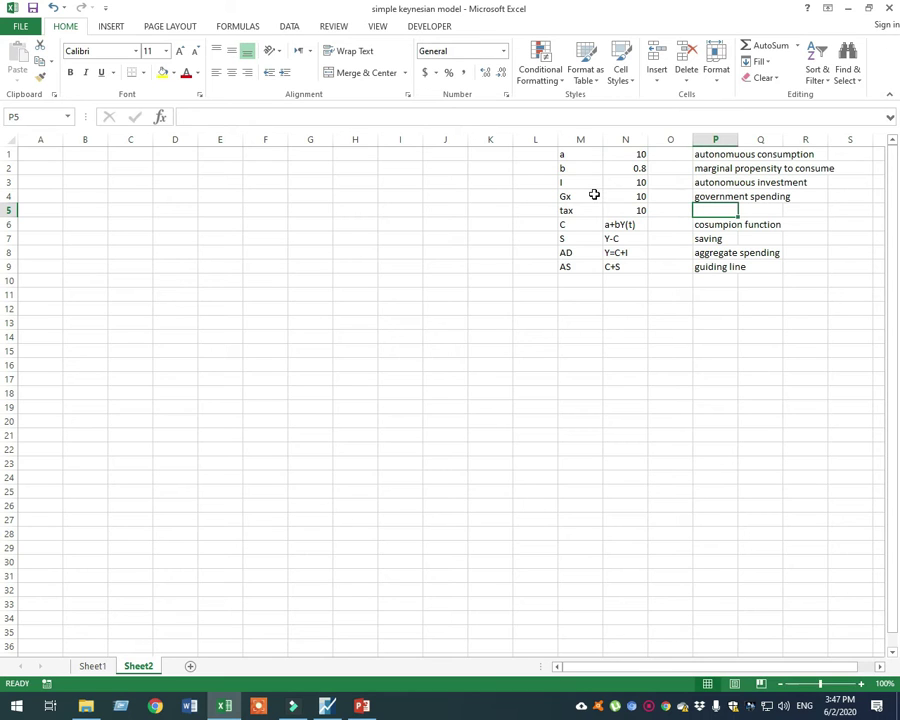
type("taxes")
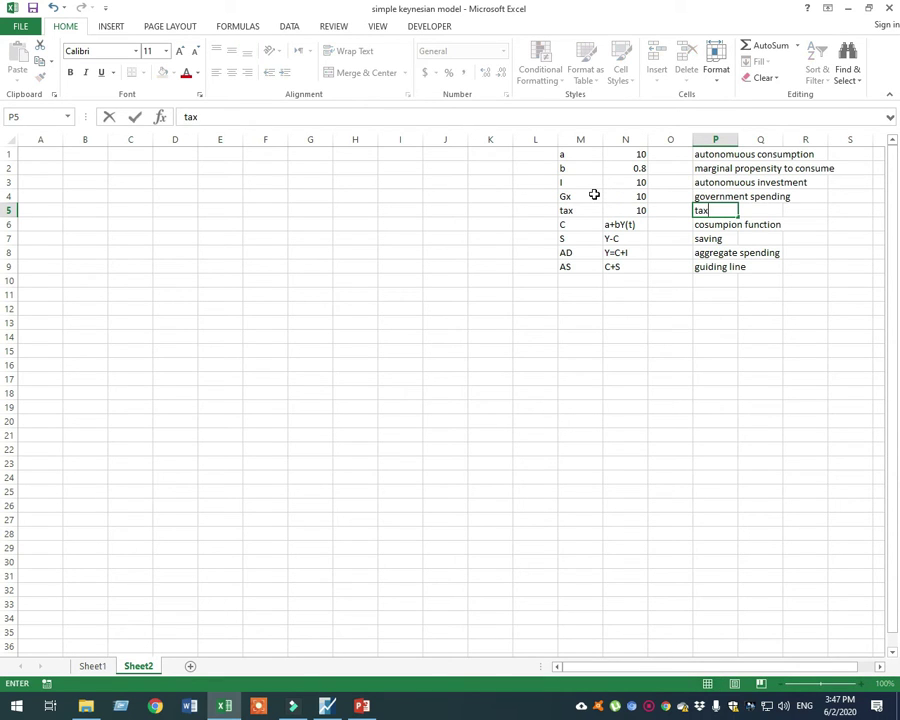
left_click(630, 310)
Step: Narrow the empty column O between the parameter values and their descriptions
left_click_drag(690, 145, 668, 148)
left_click(694, 306)
left_click(561, 381)
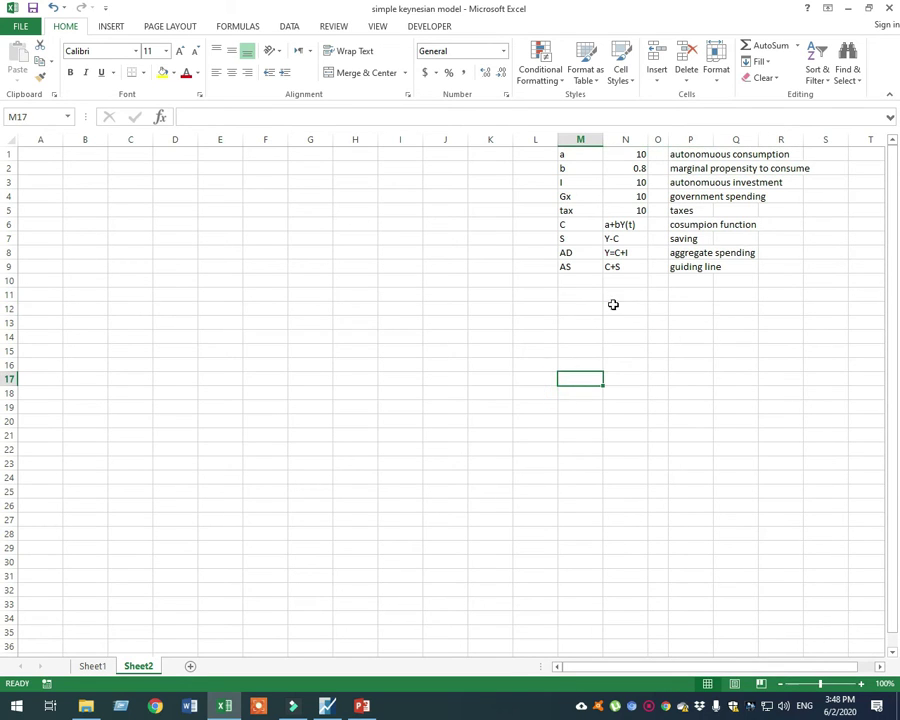
Step: Change the consumption function in cell N6 to a+b[Y(t)-T]
left_click(636, 225)
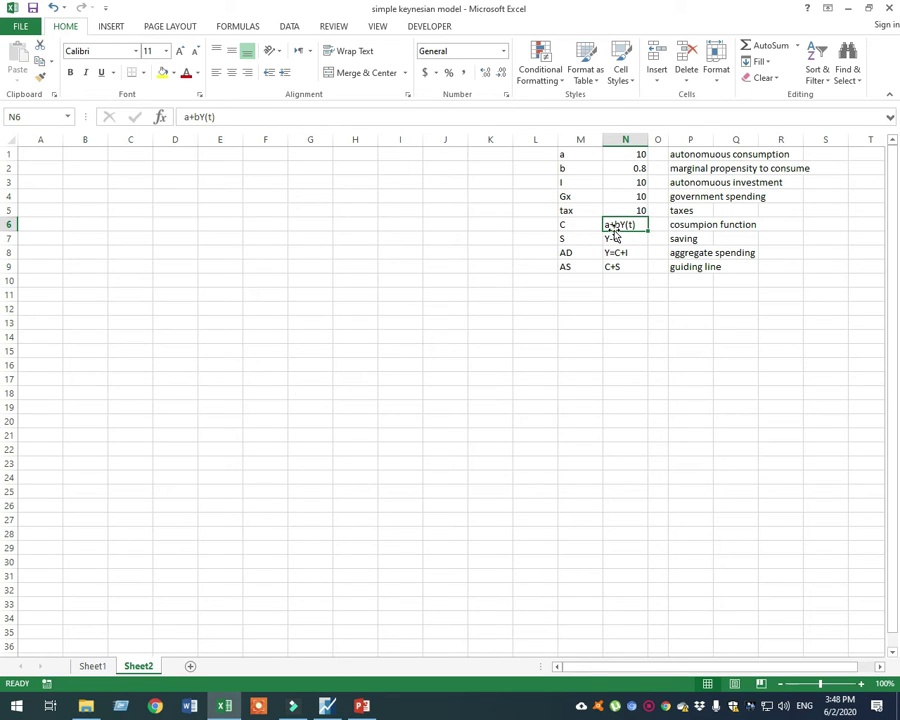
left_click(630, 225)
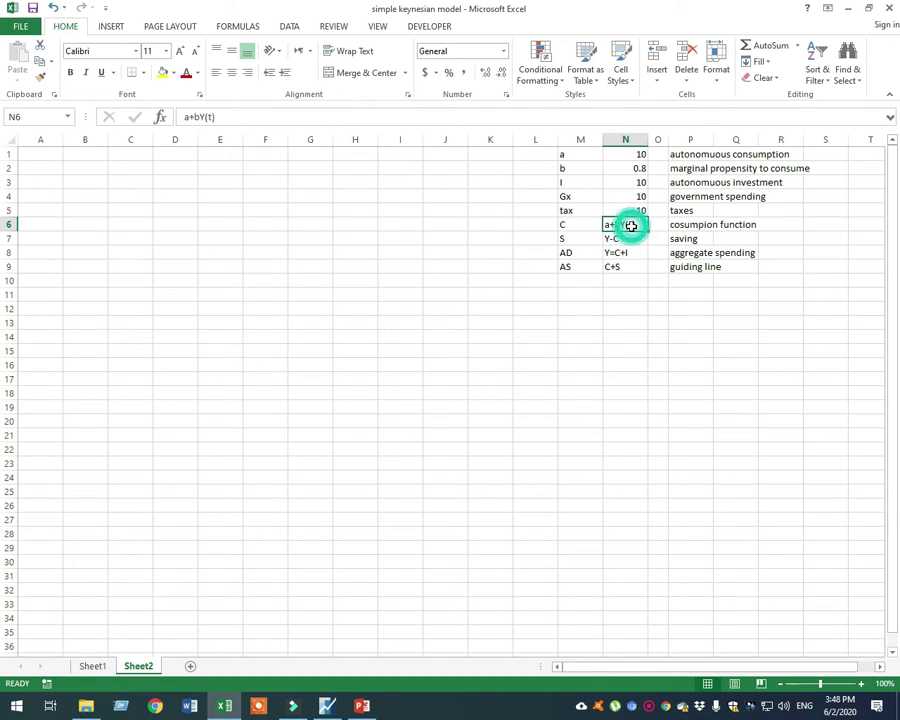
double_click(628, 225)
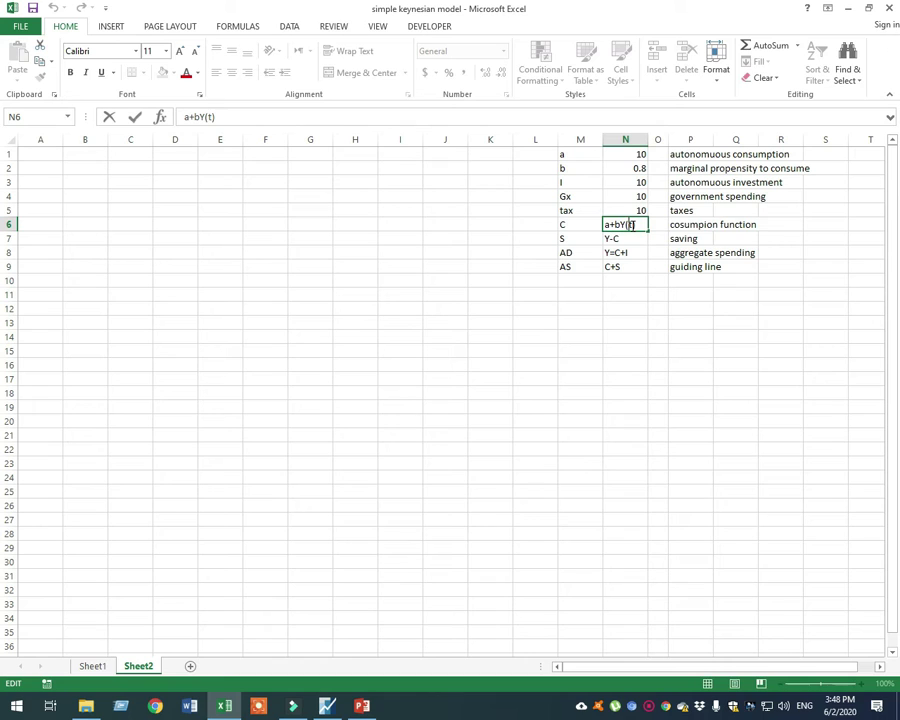
left_click(620, 224)
type("[")
key("BackSpace")
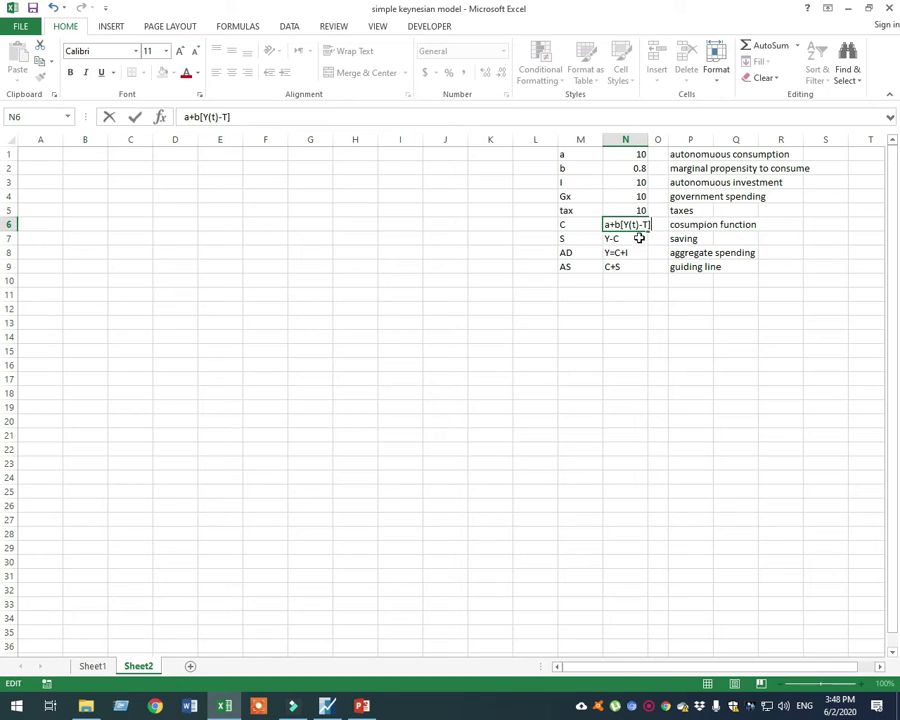
left_click(634, 287)
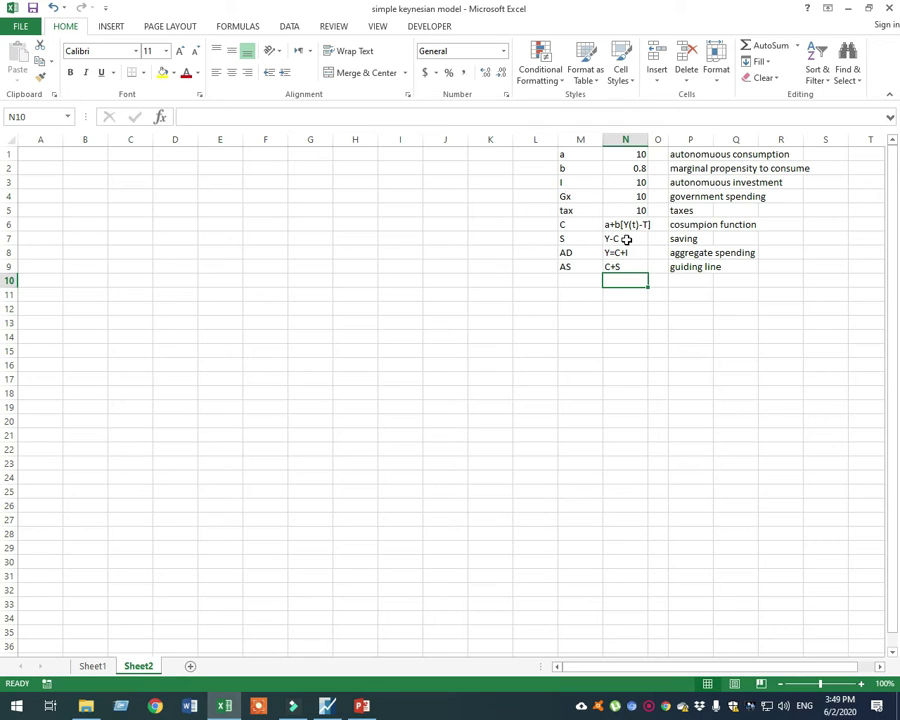
Step: Replace the saving formula in cell N7 with Yd(1-b)
left_click(626, 240)
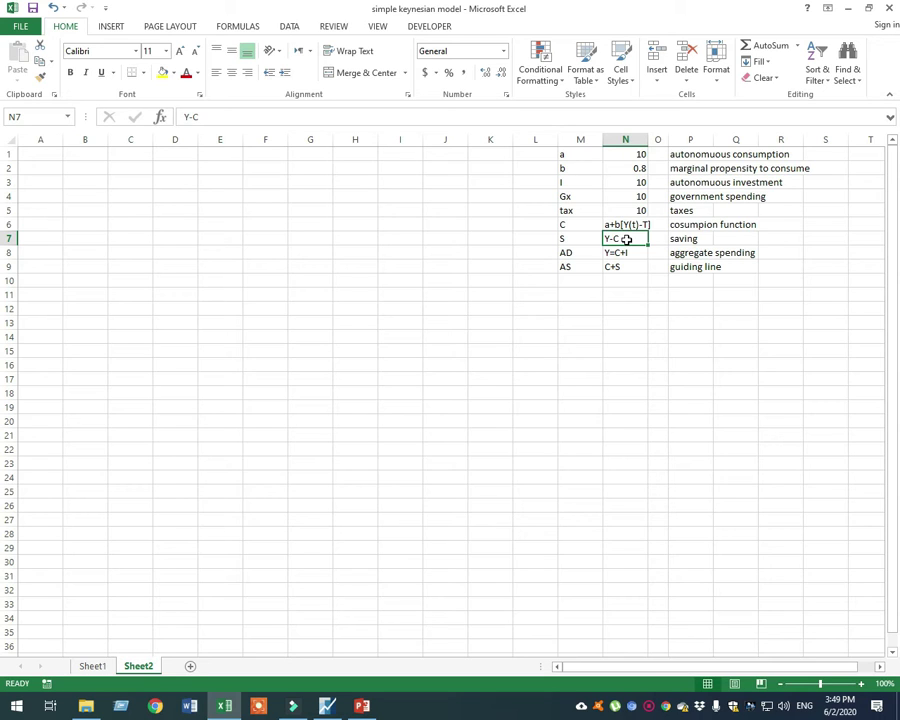
type("Y")
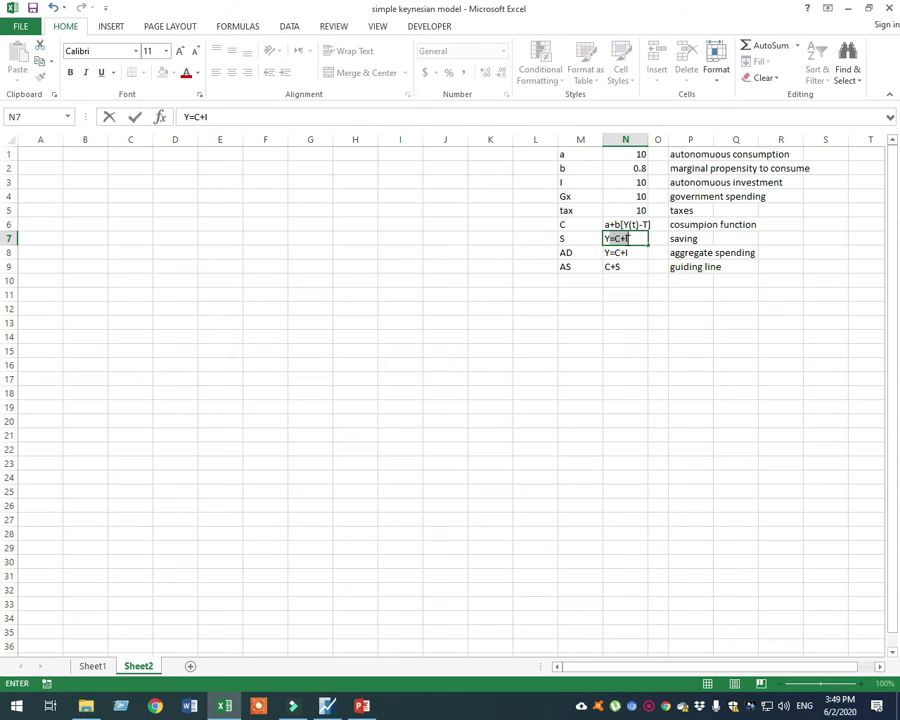
type("d(1-b)")
left_click(635, 263)
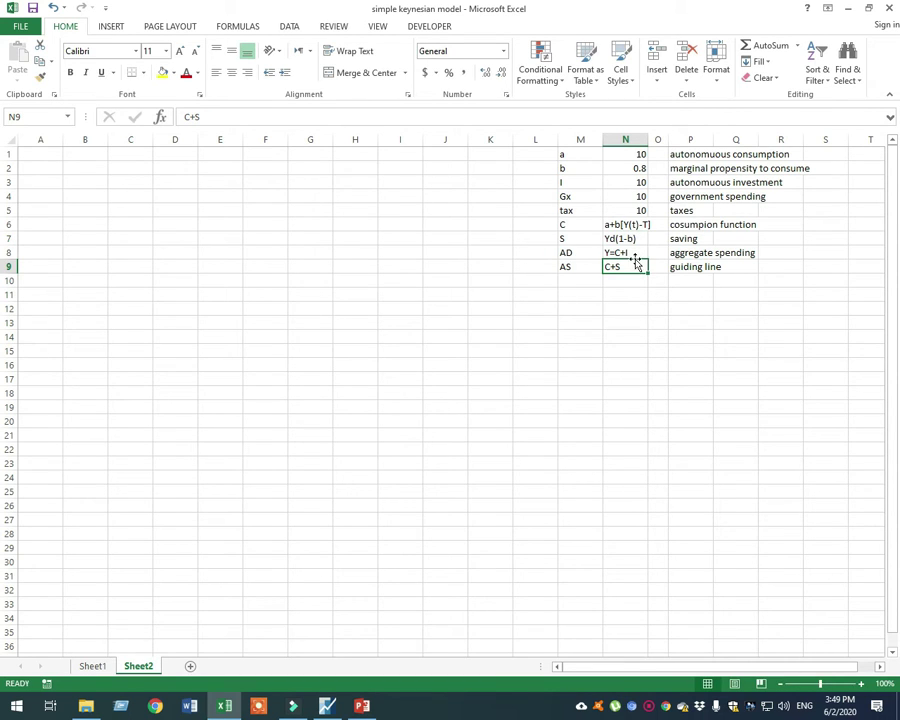
Step: Add government spending to the aggregate demand equation in cell N8 so it reads Y=C+I+Gx
left_click(635, 252)
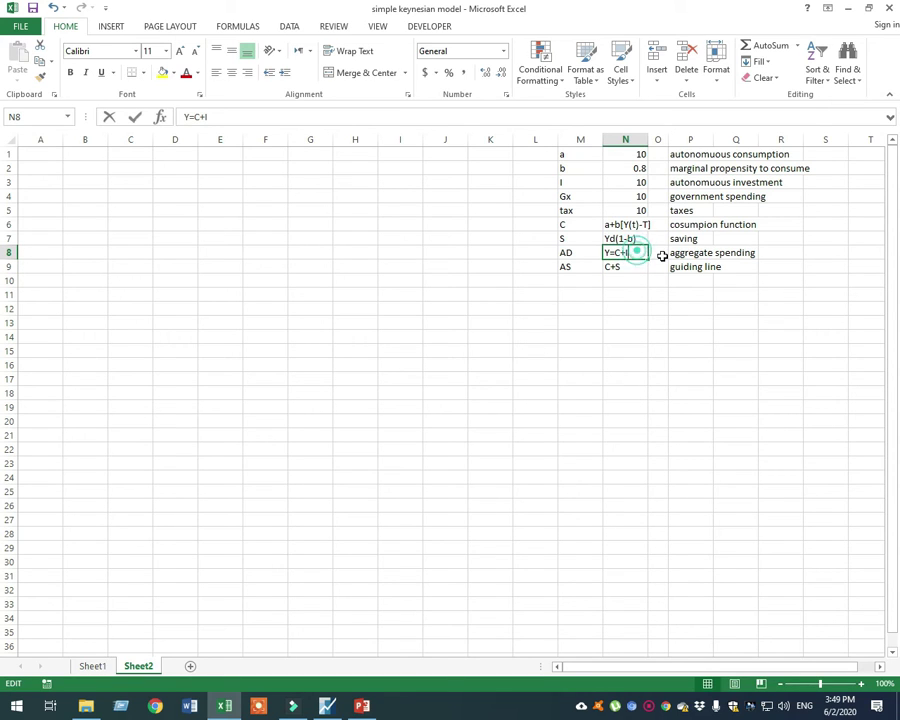
key("F2")
type("+")
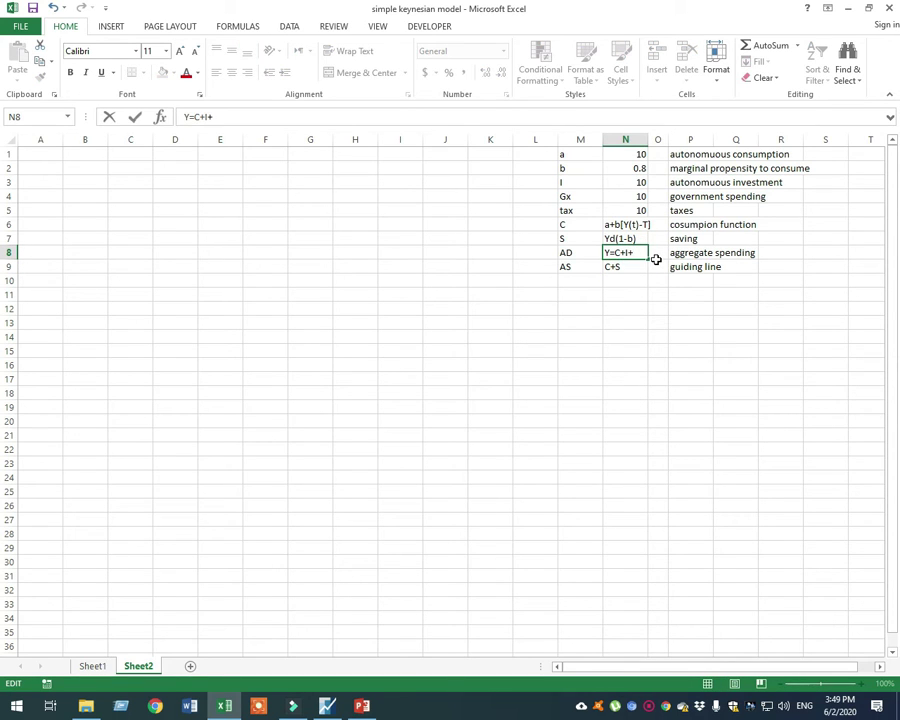
type("Gx")
Step: Add taxes to the guiding line expression in cell N9 so it reads C+S+T
left_click(628, 265)
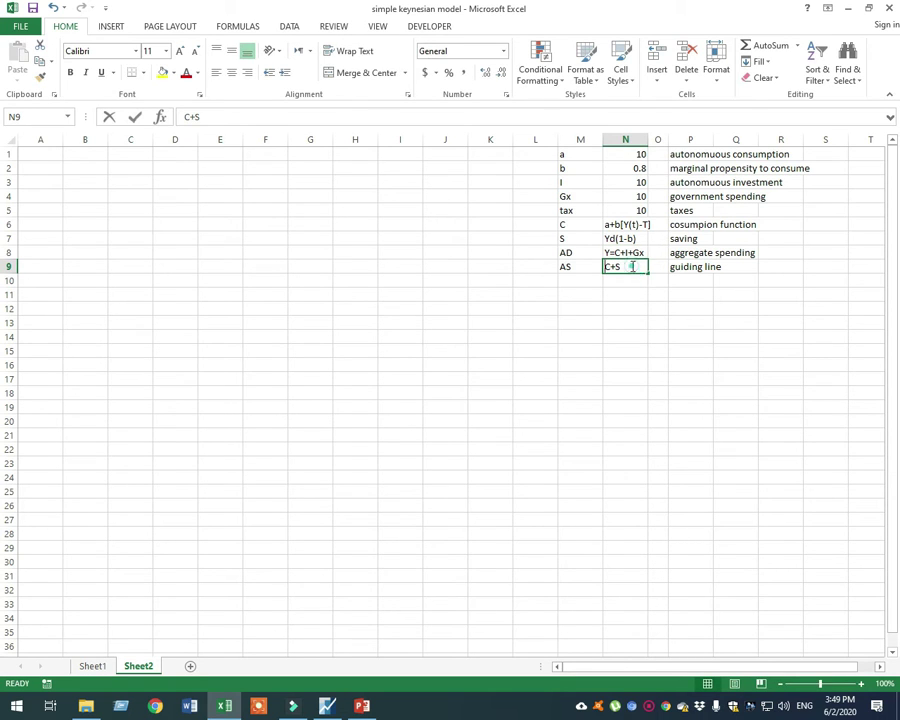
double_click(632, 266)
type("+")
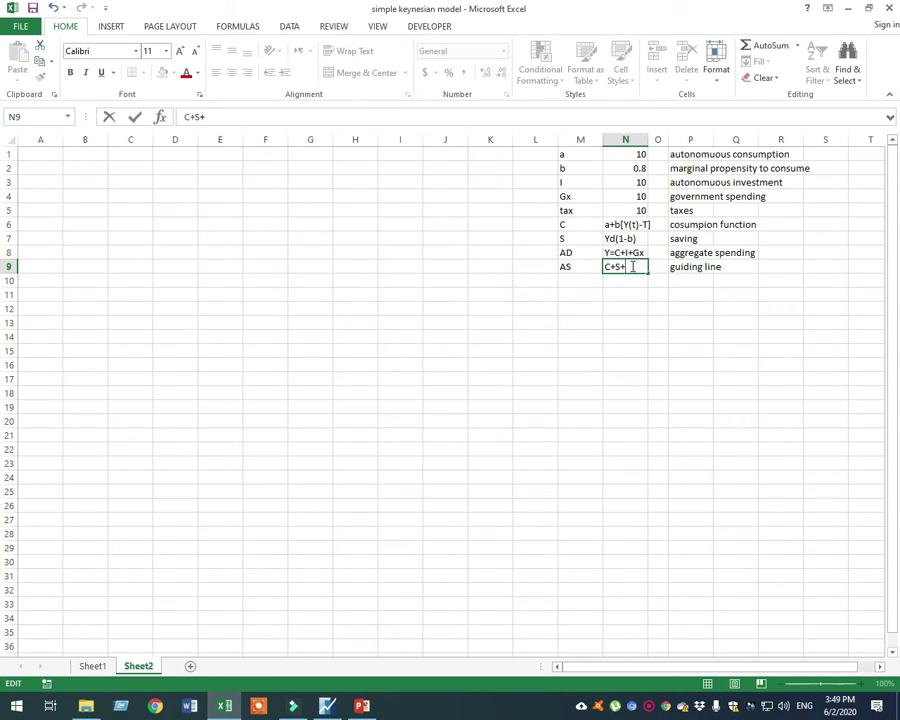
type("T")
left_click(648, 350)
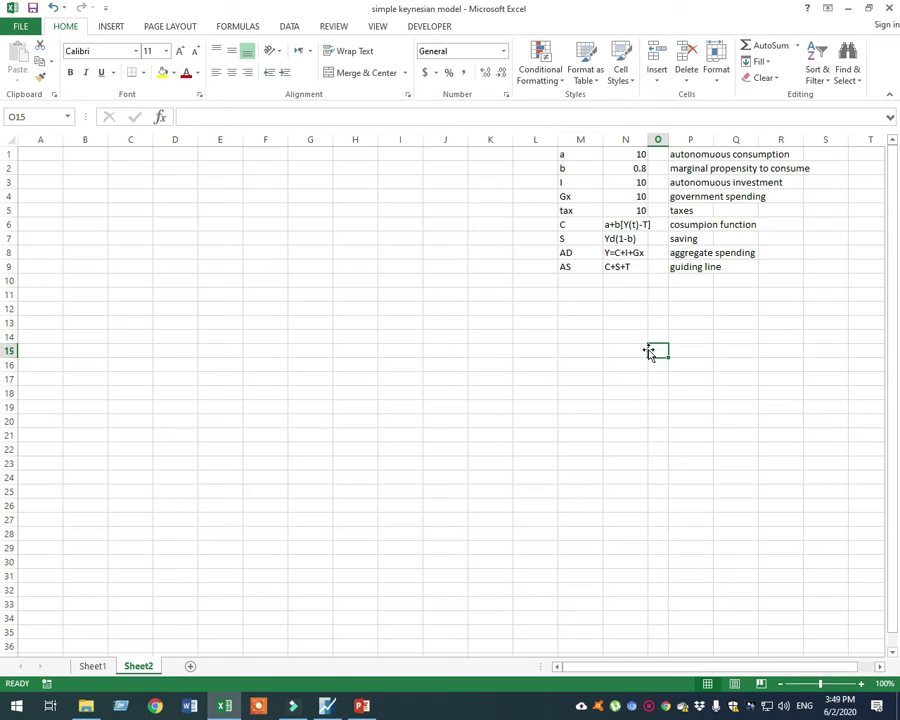
Step: Add the label "income growth" in cell M10, below the AS row
left_click(589, 281)
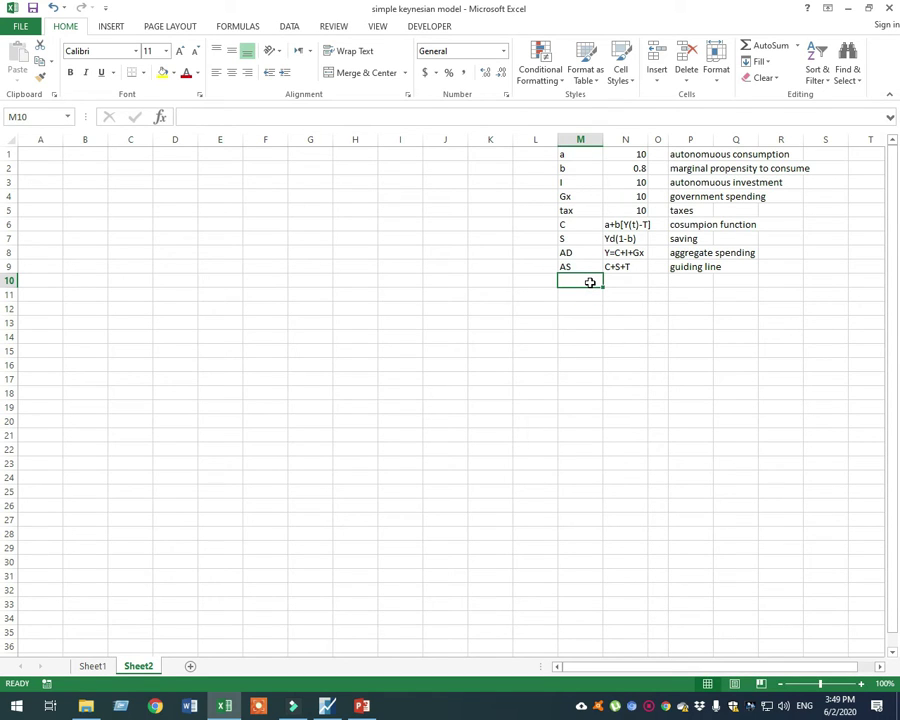
type("income")
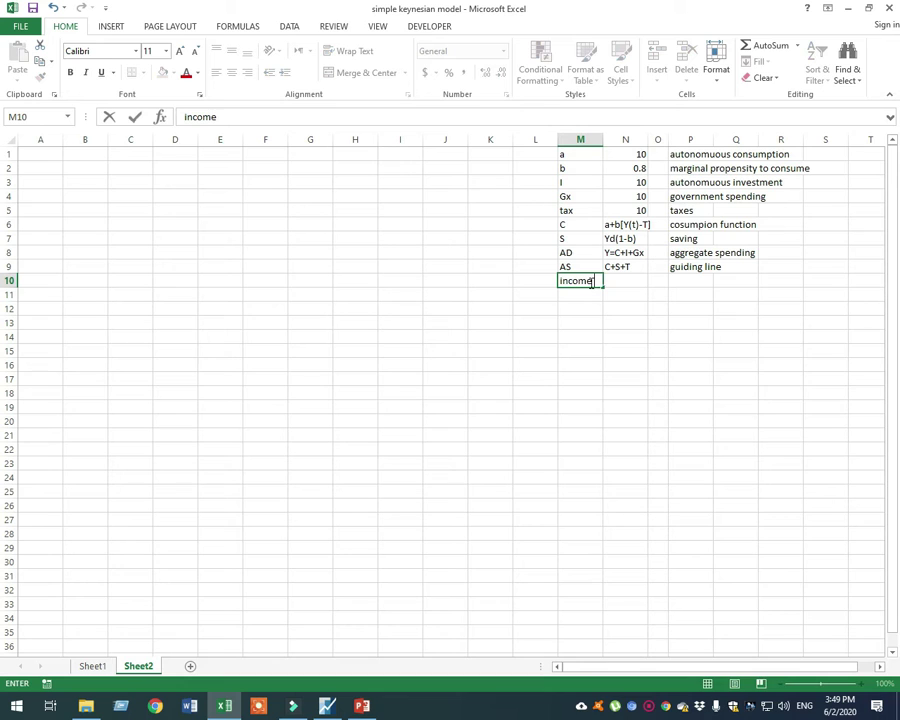
type(" growth")
key("Tab")
key("Tab")
key("Tab")
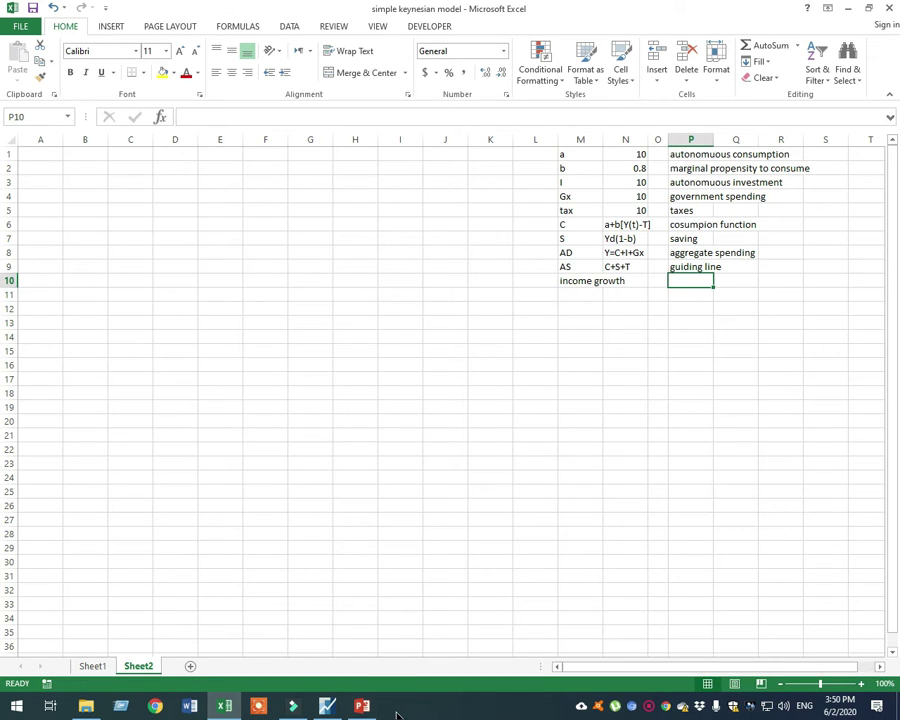
Step: Switch to the PowerPoint presentation and copy the governing equation for next year's income from the Example slide
left_click(362, 704)
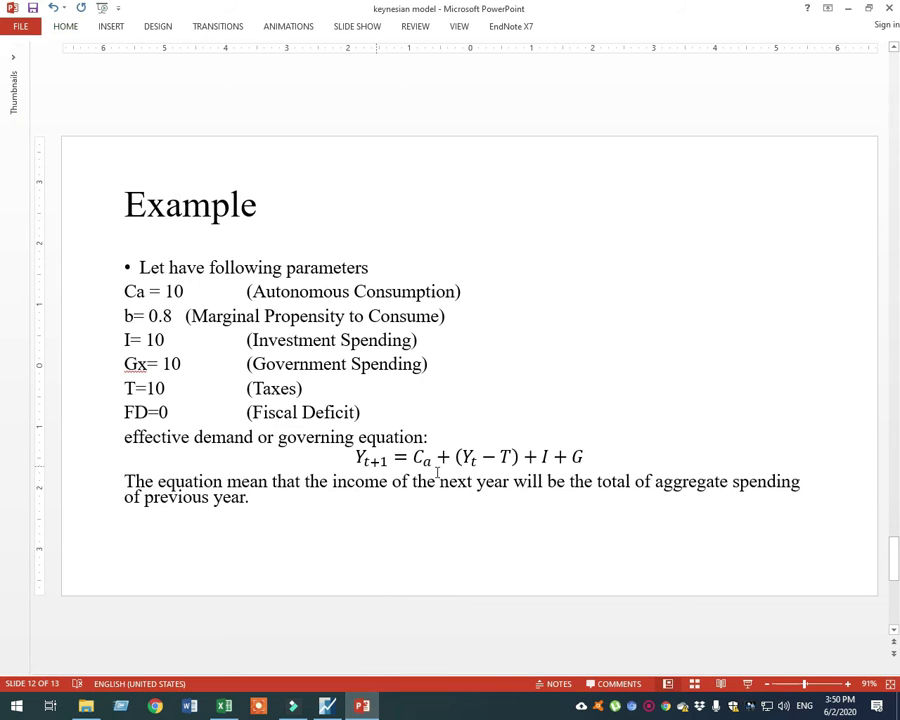
left_click_drag(578, 457, 356, 458)
right_click(376, 464)
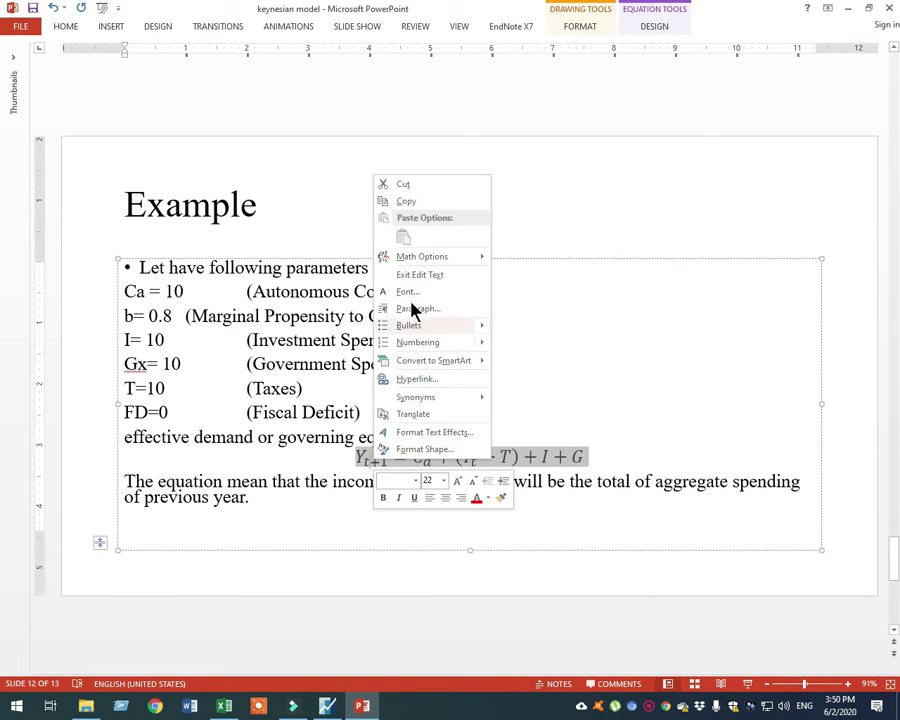
left_click(409, 204)
left_click(357, 707)
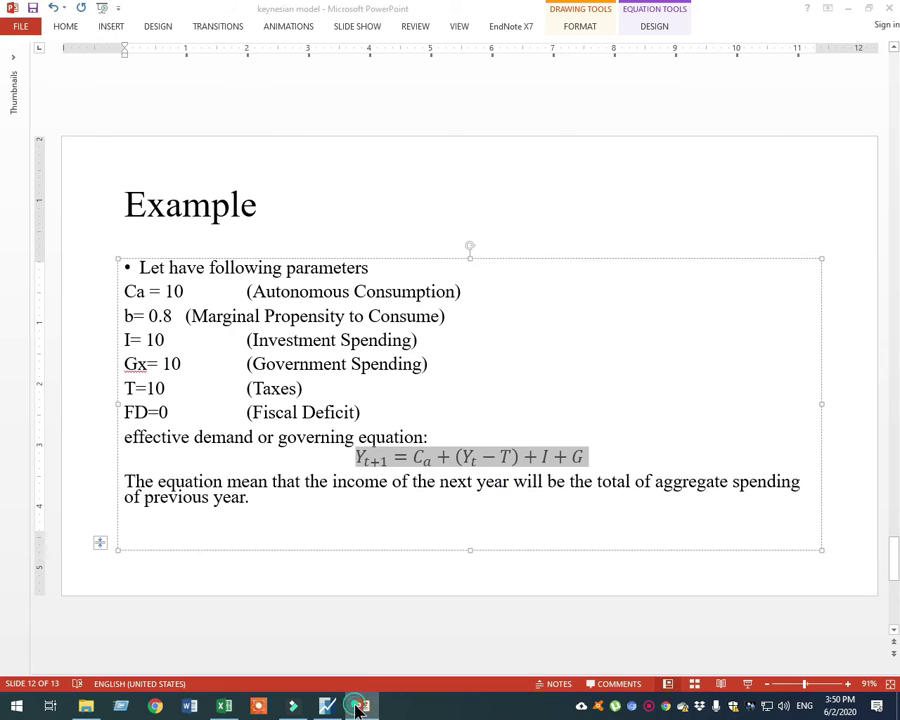
right_click(538, 480)
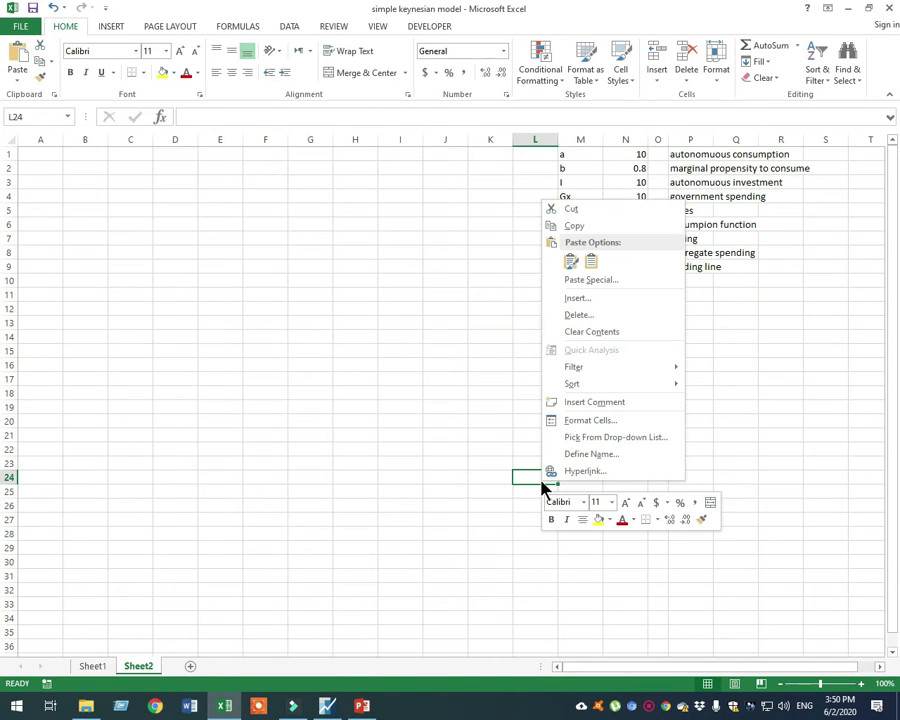
left_click(571, 262)
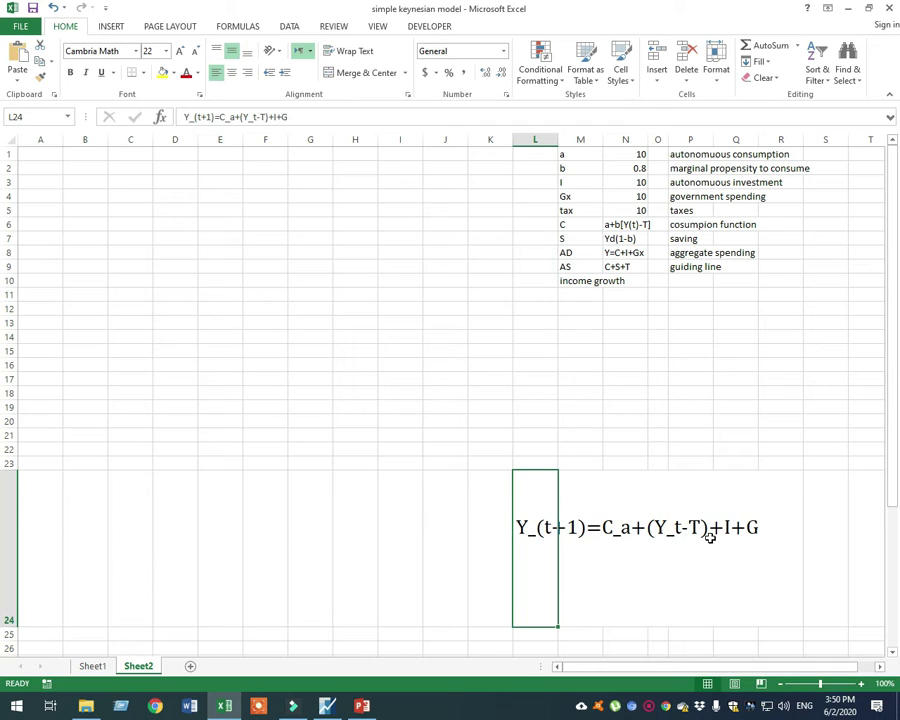
key("ctrl+z")
Step: Paste the copied equation into Sheet2 without its source formatting and move it to cell P10 in the income growth row
right_click(581, 421)
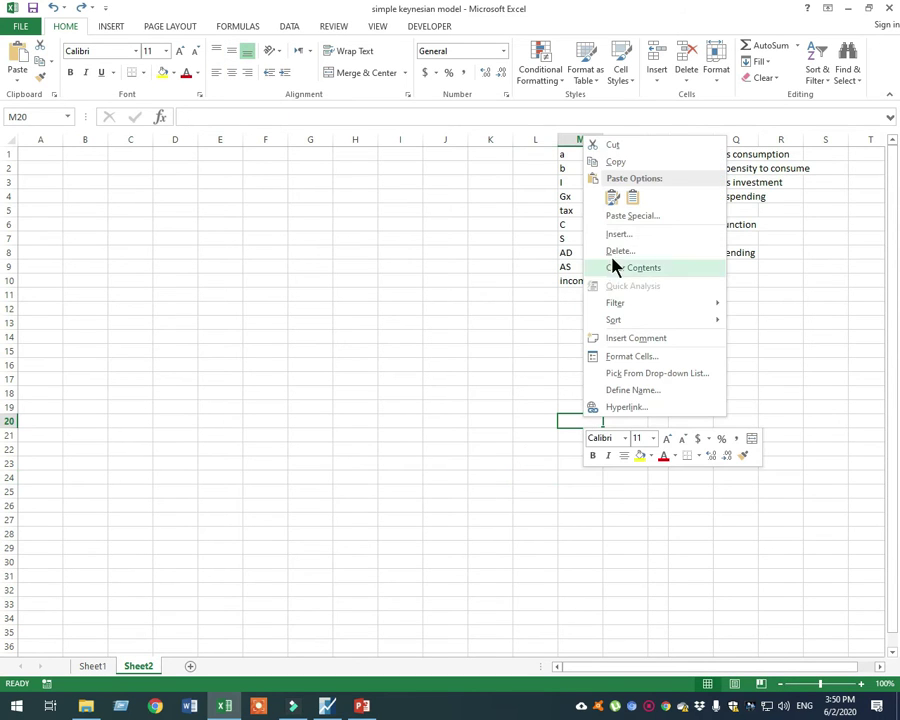
left_click(632, 197)
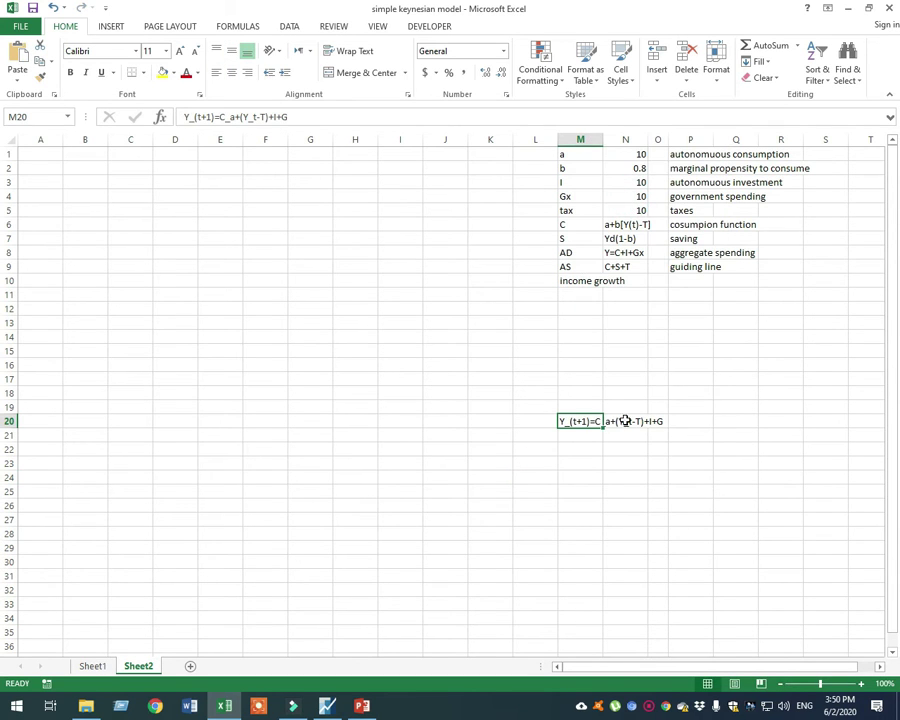
left_click_drag(576, 414, 690, 293)
left_click(716, 393)
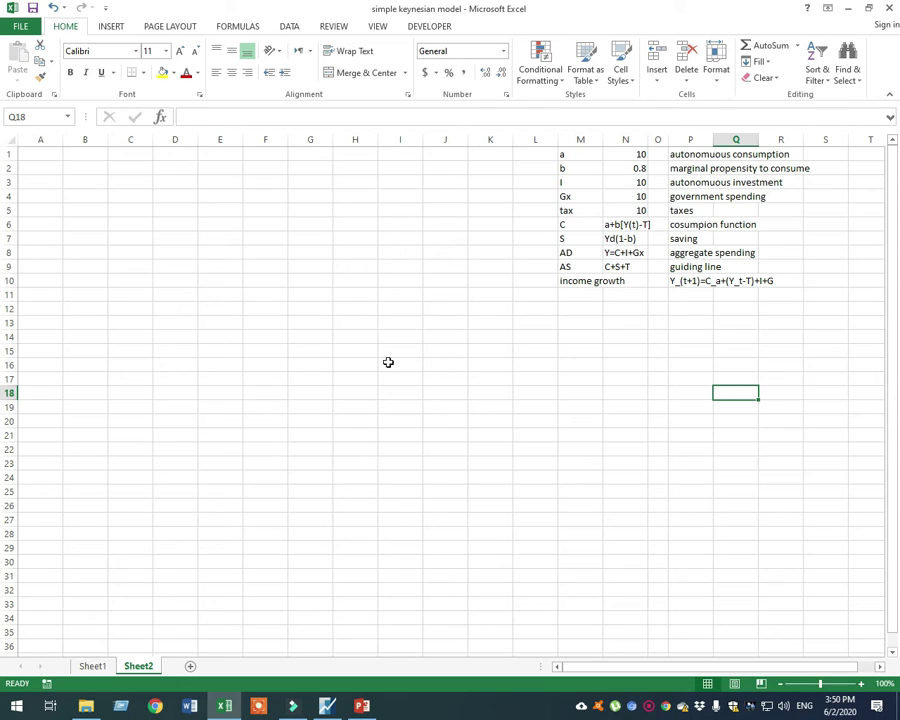
left_click(575, 281)
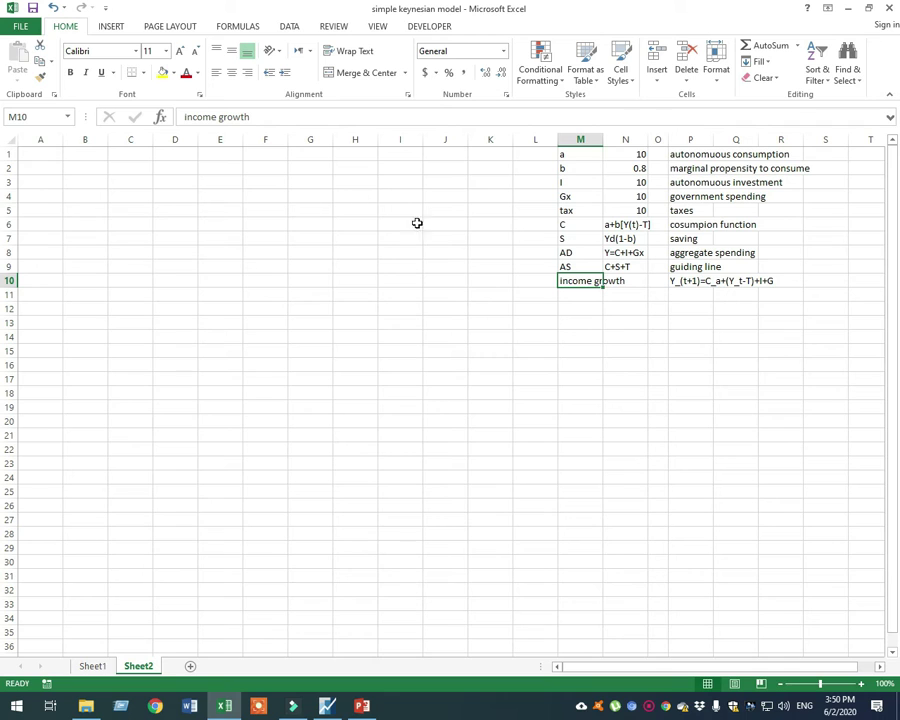
Step: Insert an empty line chart based on the range B1:C31 and move it below the parameter table, starting near row 35
left_click_drag(84, 158, 147, 572)
left_click(108, 28)
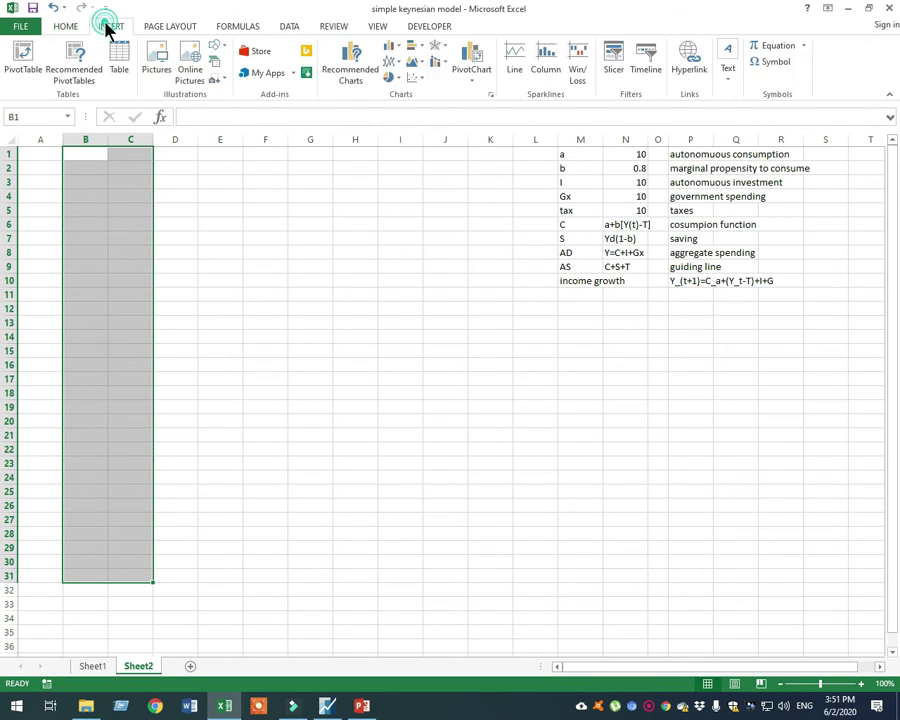
left_click(390, 64)
left_click(397, 107)
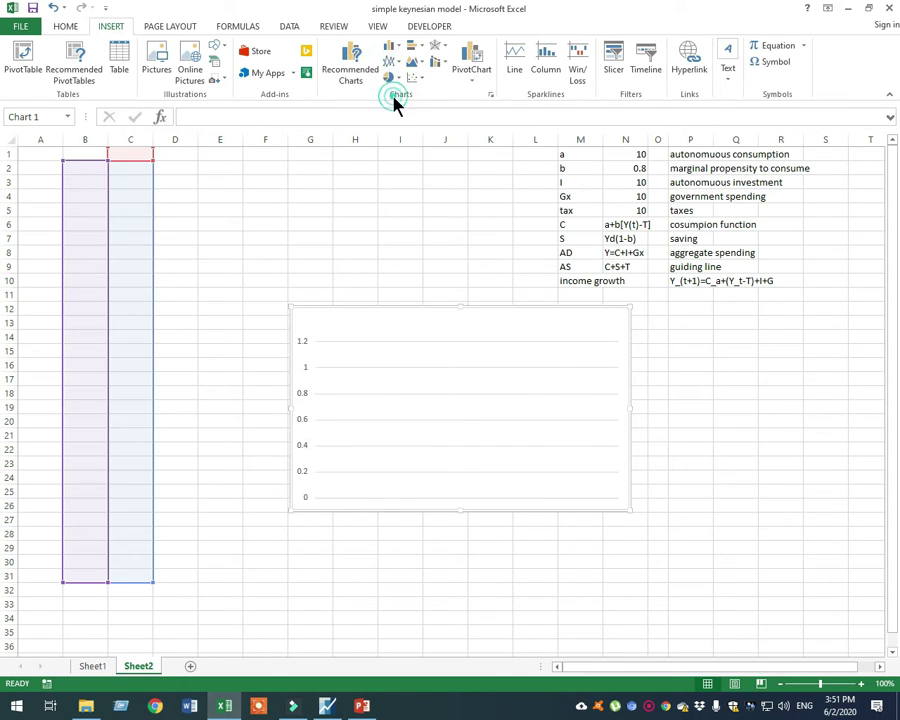
left_click_drag(584, 319, 818, 613)
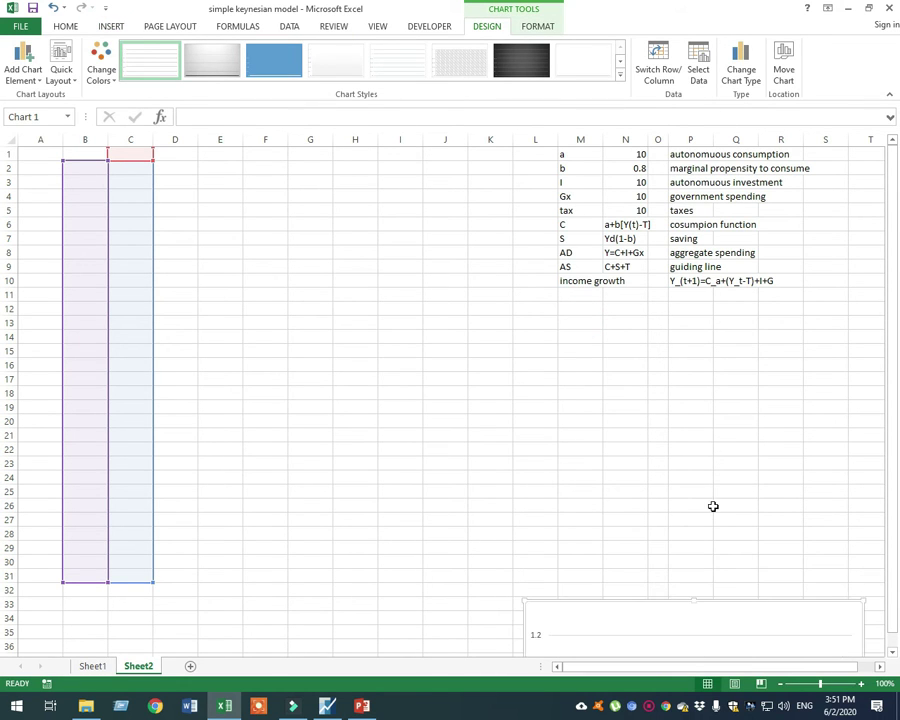
left_click_drag(606, 613, 609, 643)
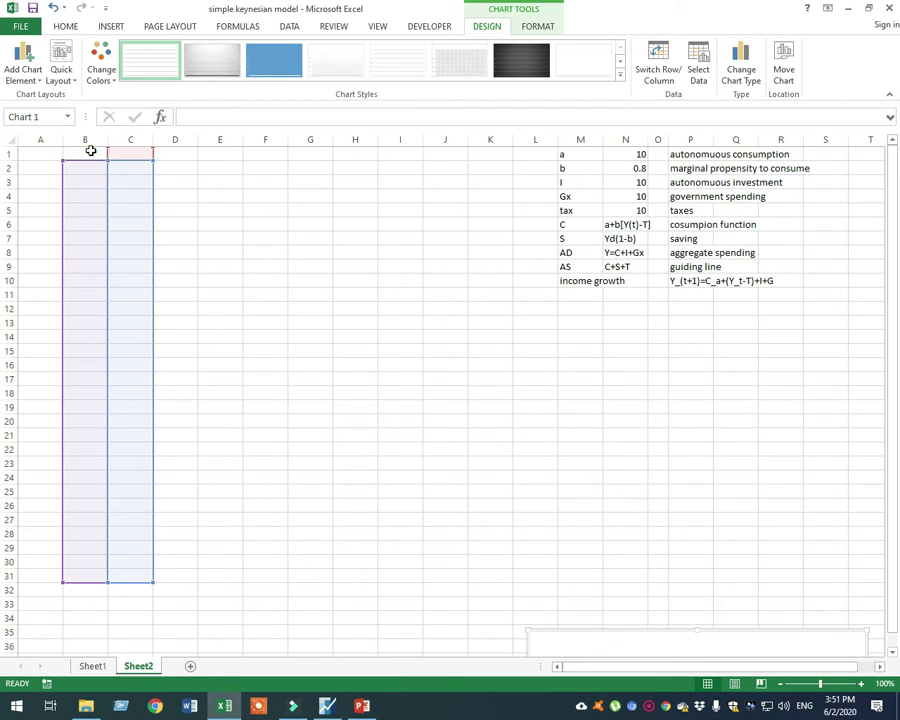
Step: Enter the header Yd in cell B1 and move the block of equations starting at M6 down one row
left_click(91, 150)
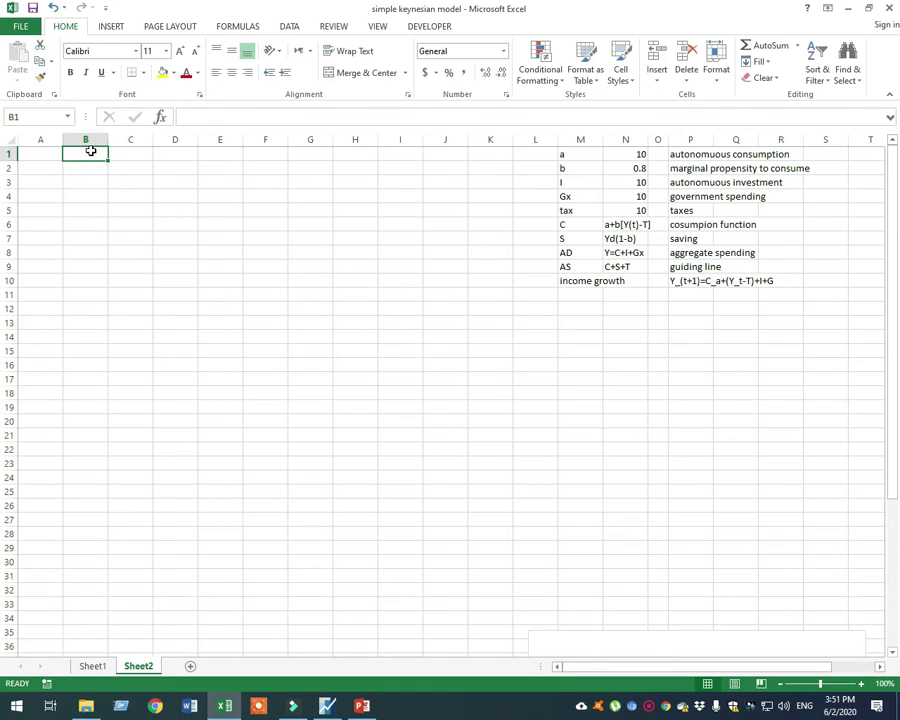
type("Yd")
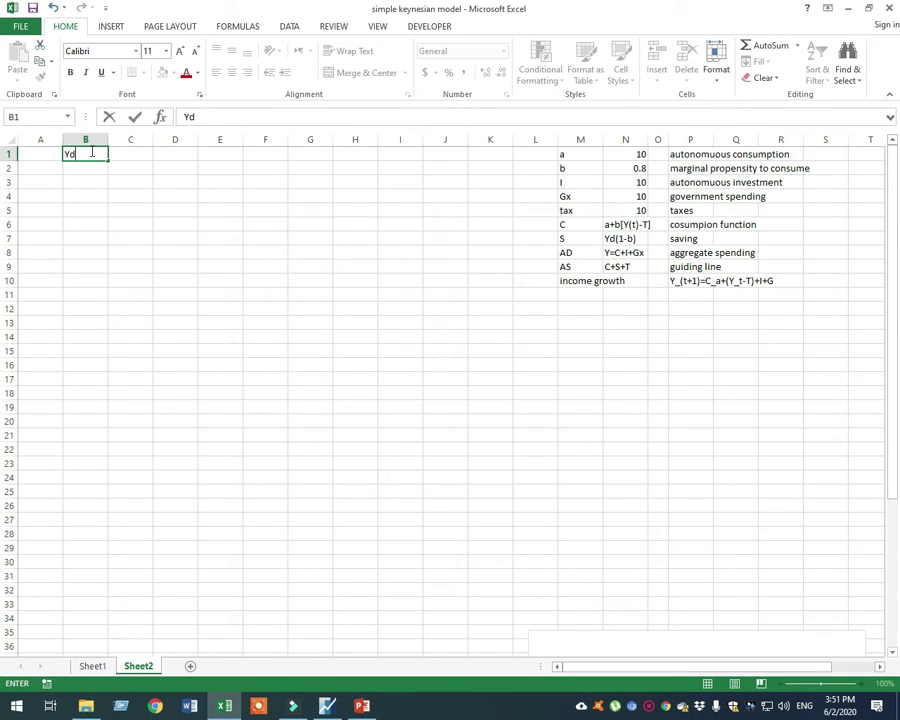
left_click_drag(578, 227, 727, 296)
Step: Add an "initial income" parameter in cell M6 with the value 50 in N6, widening column M to fit the label
left_click(594, 221)
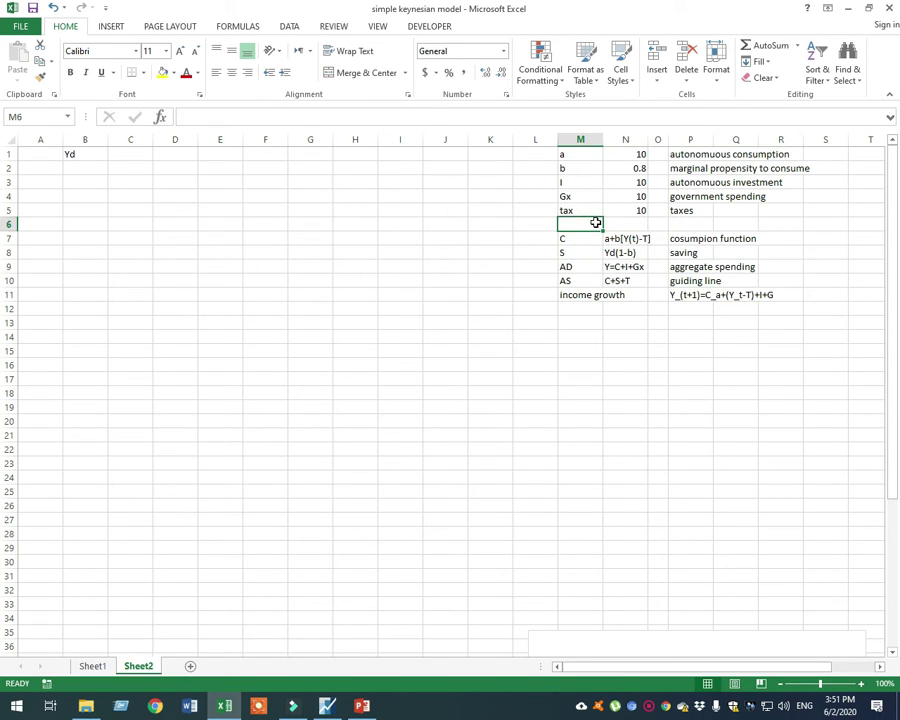
type("i")
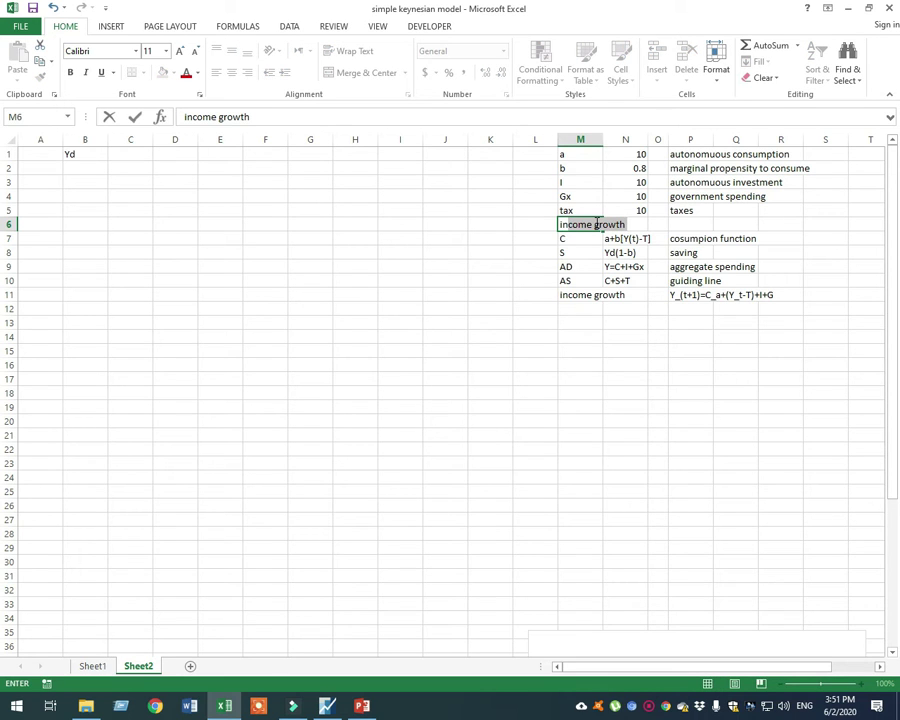
type("n")
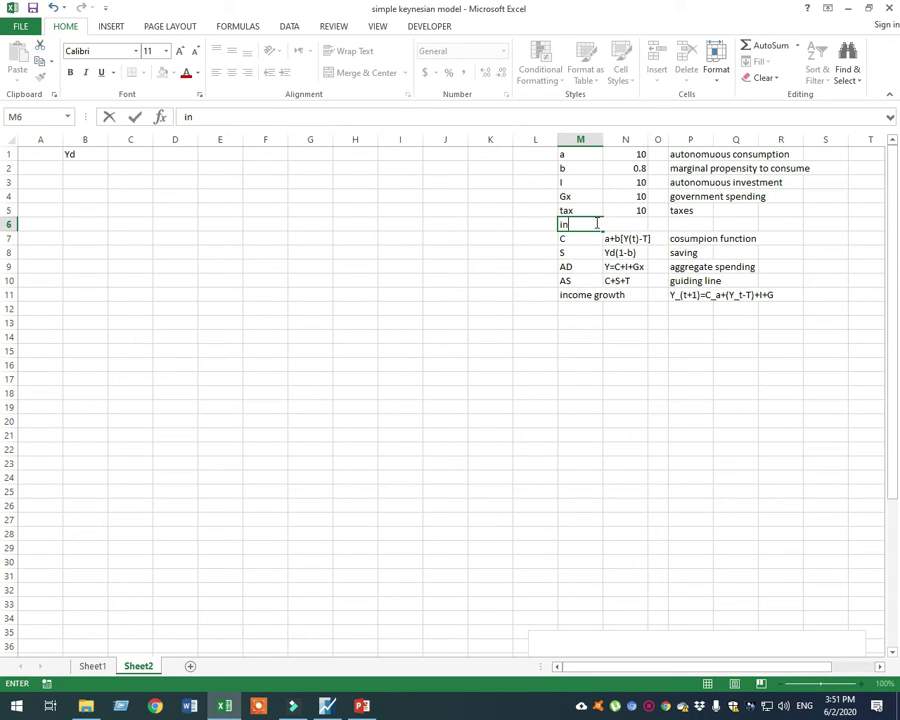
type("initial income")
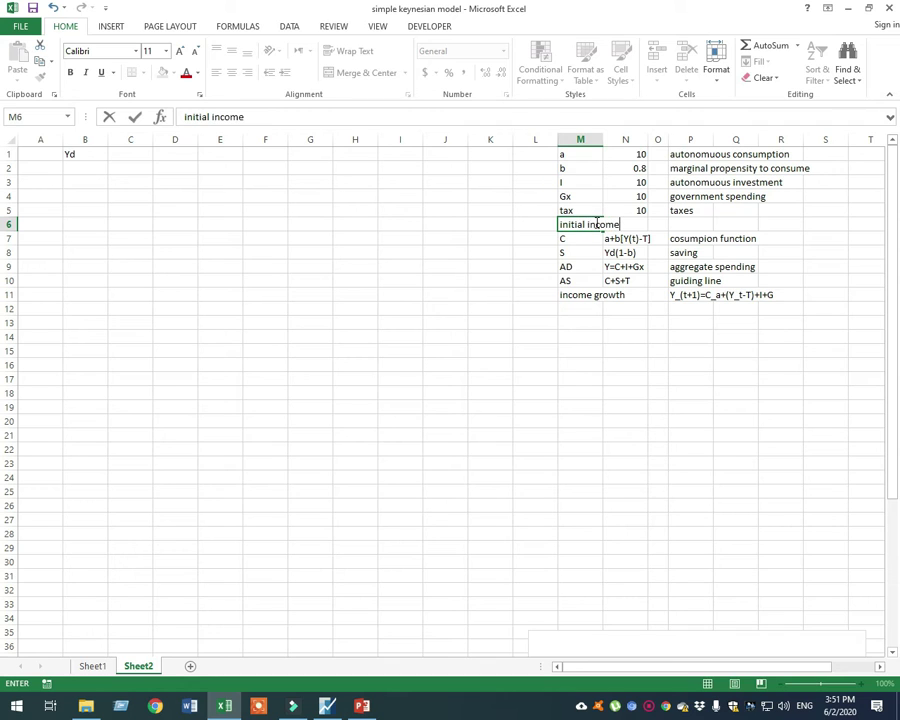
key("Tab")
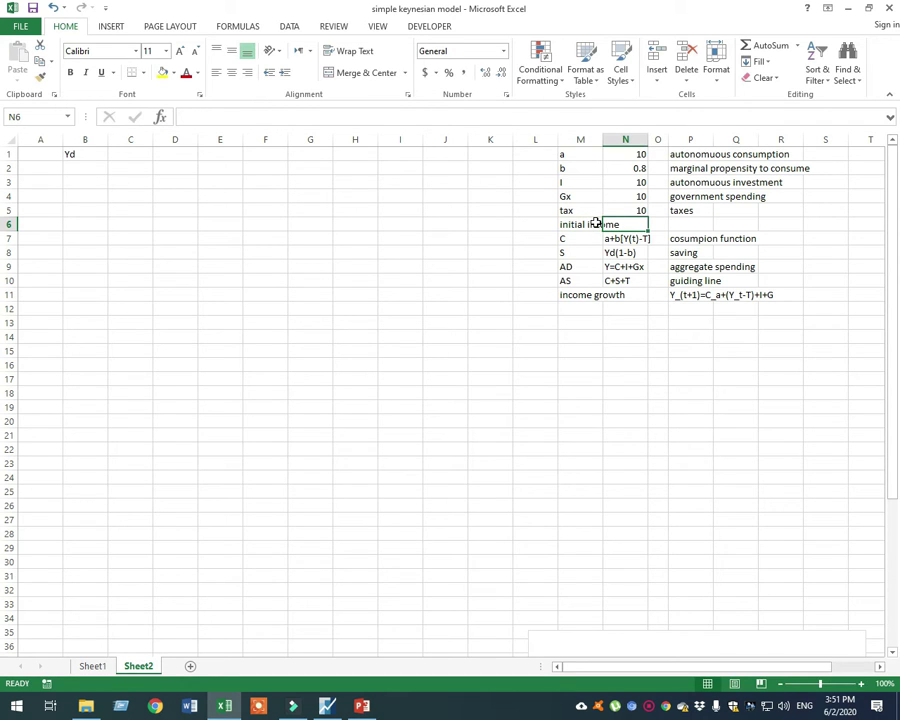
left_click_drag(603, 139, 620, 139)
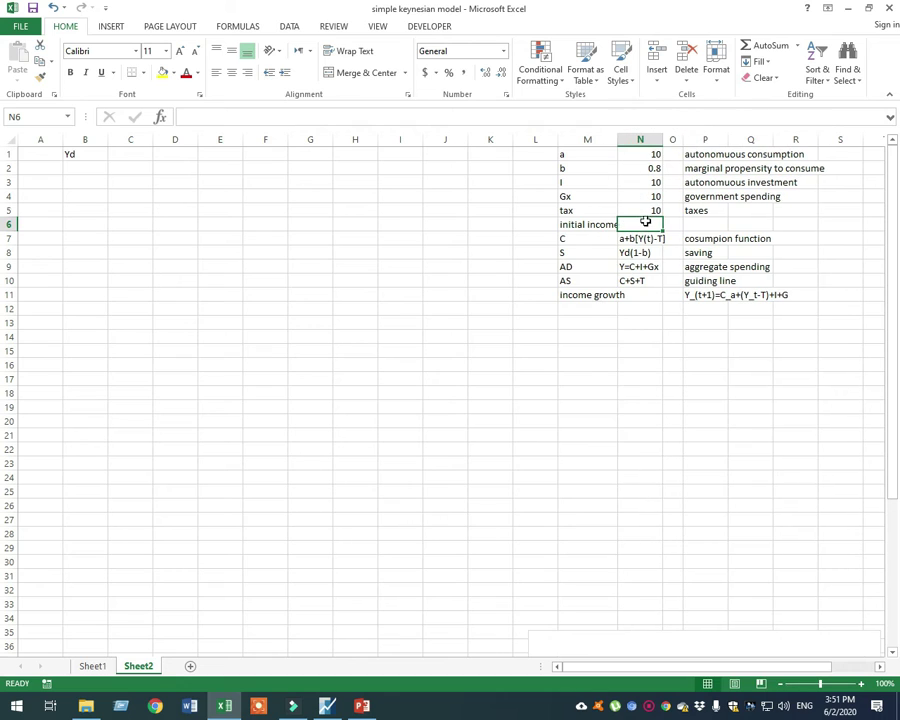
left_click(635, 222)
type("50")
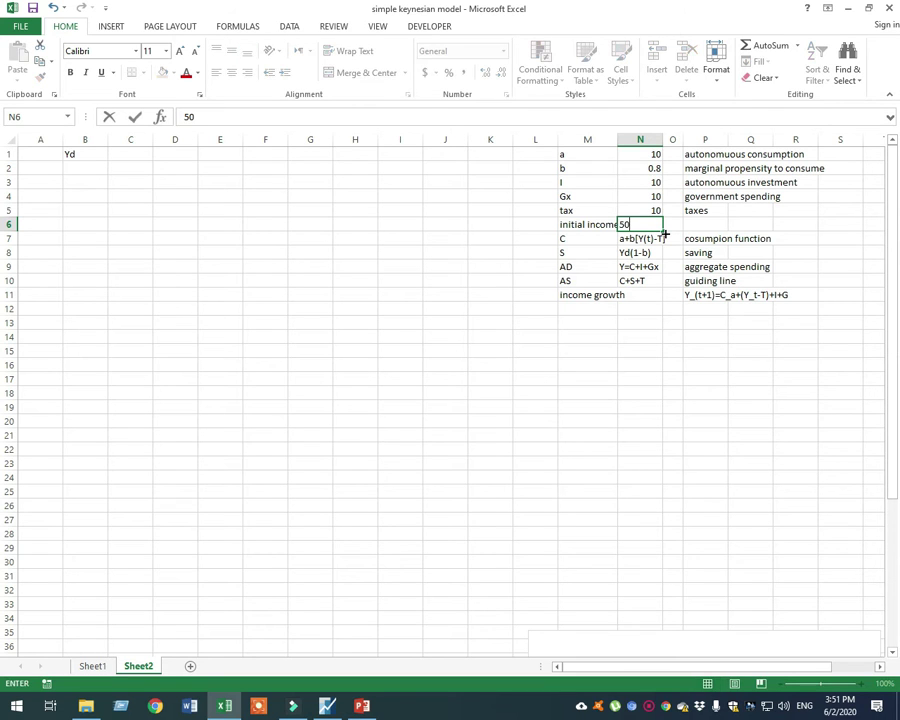
left_click(648, 369)
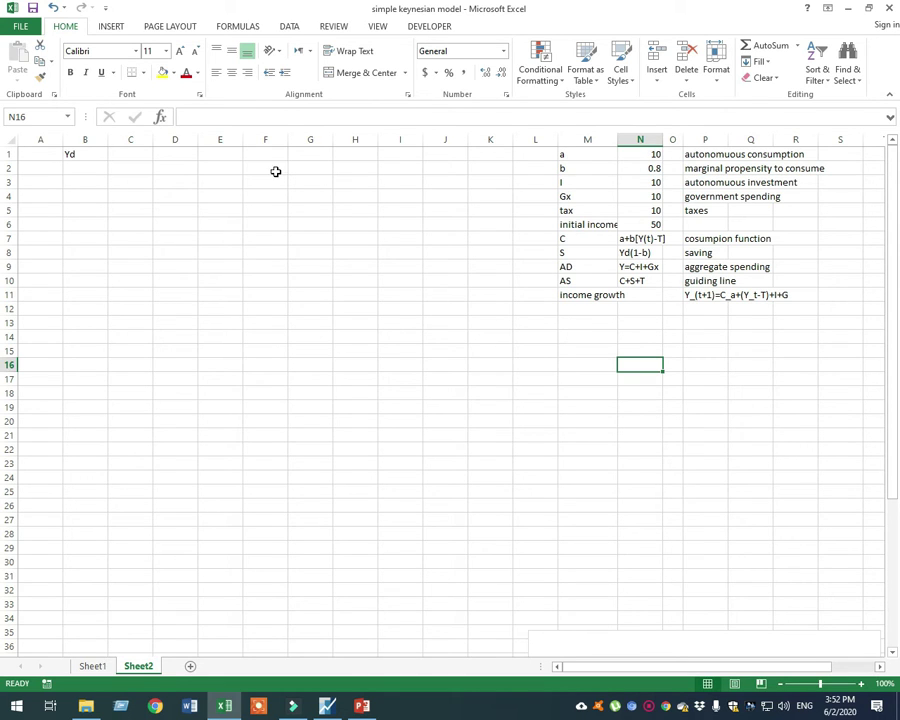
Step: Add a Yd entry in cell M12 with the expression Y-T in N12
left_click(83, 156)
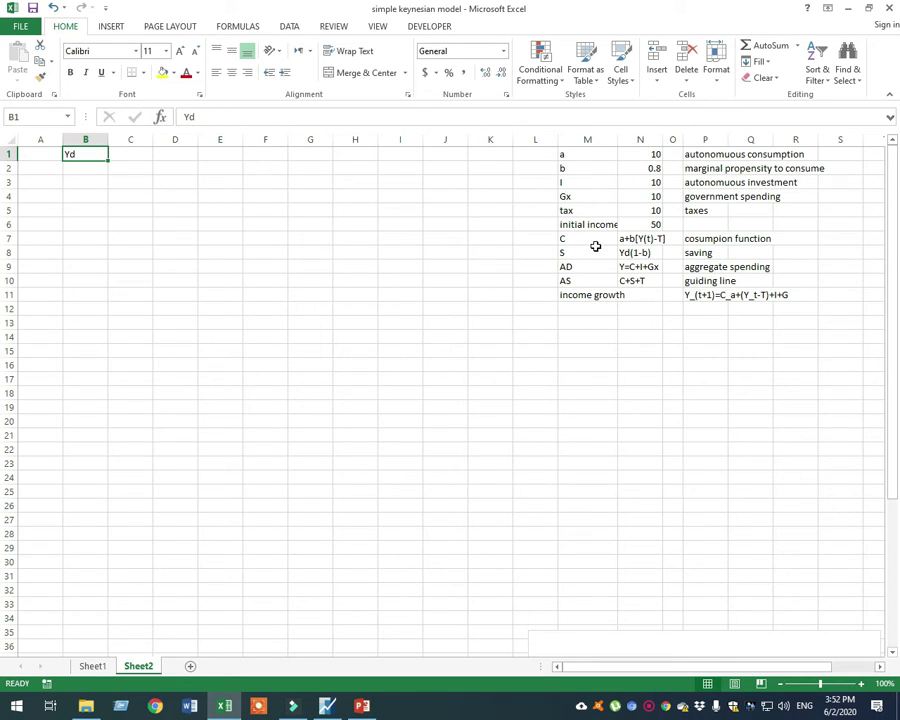
left_click(586, 311)
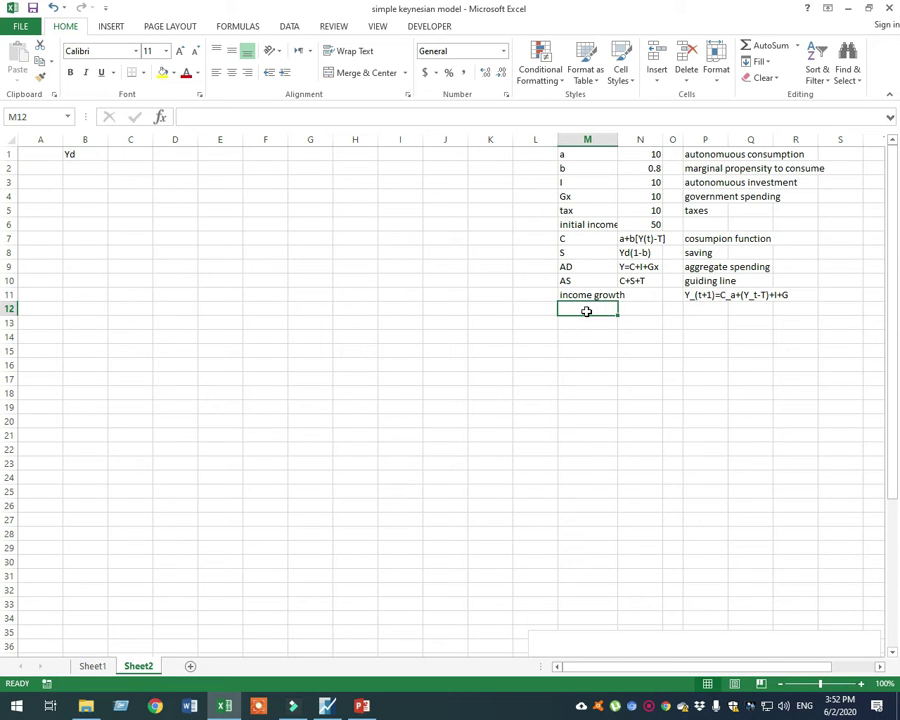
type("Y")
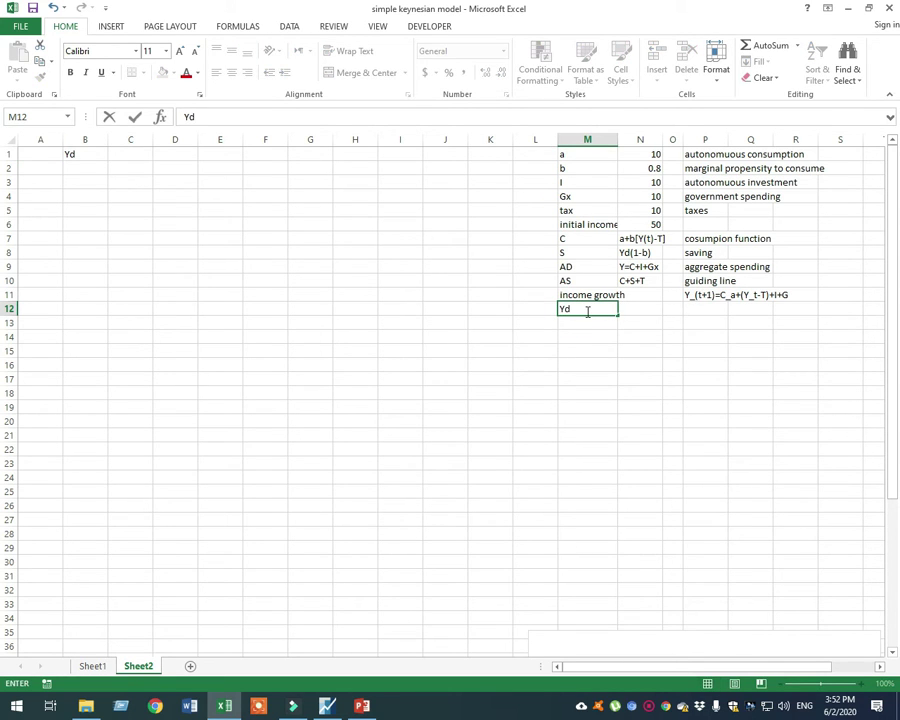
type("d")
key("Tab")
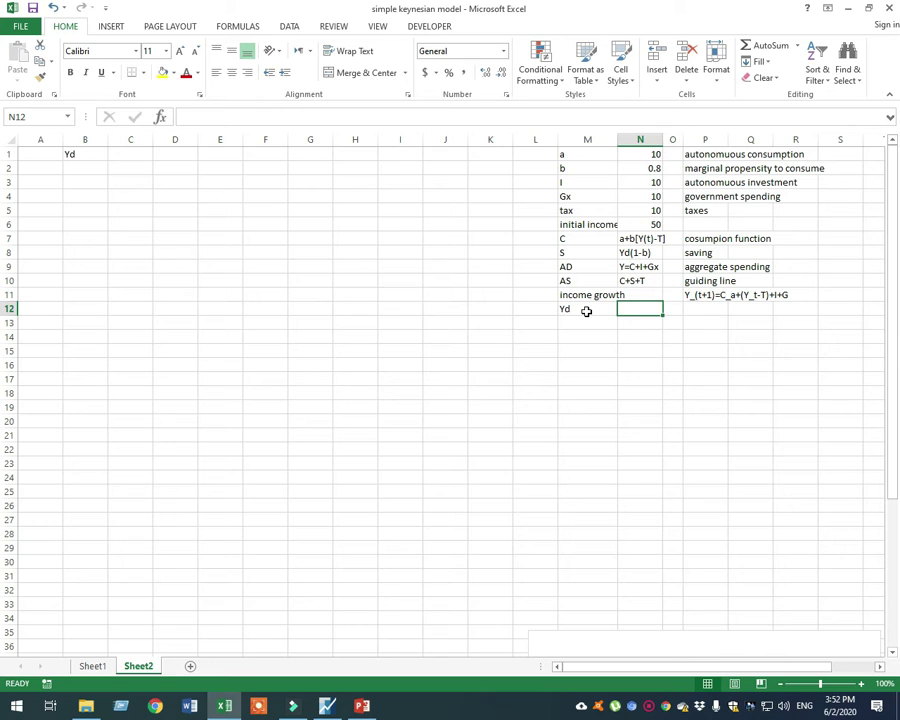
type("Y")
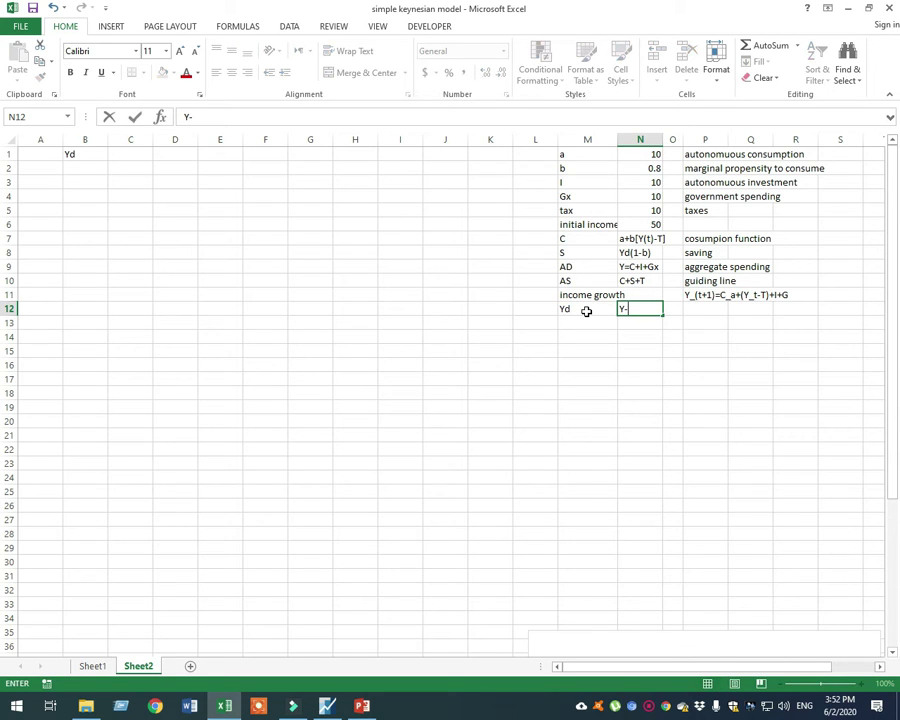
type("-T")
left_click(624, 377)
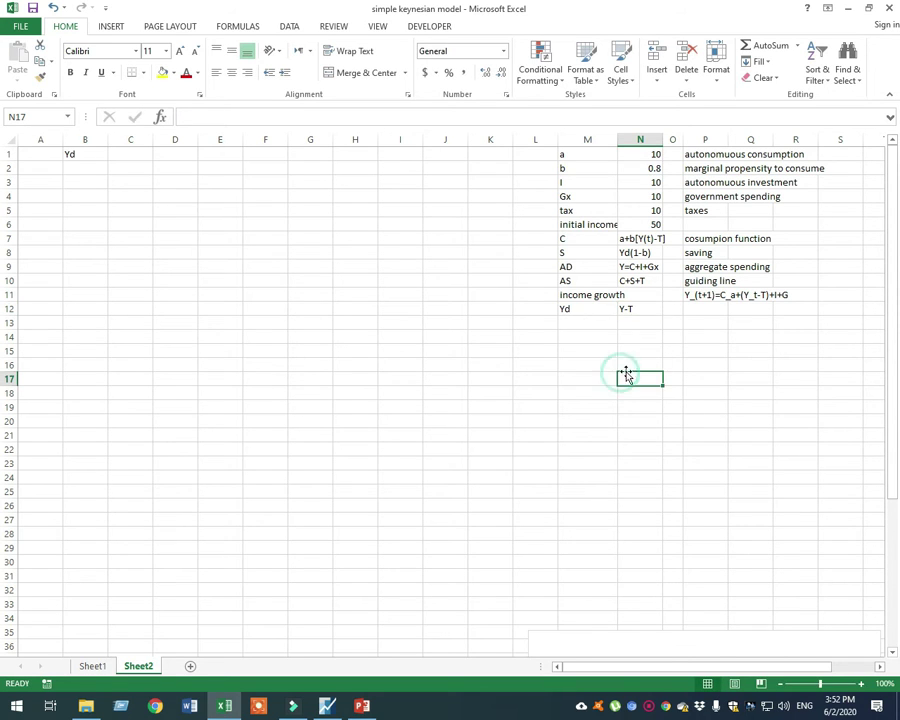
Step: Describe the Yd row as "disposable income" in cell P12
left_click(694, 312)
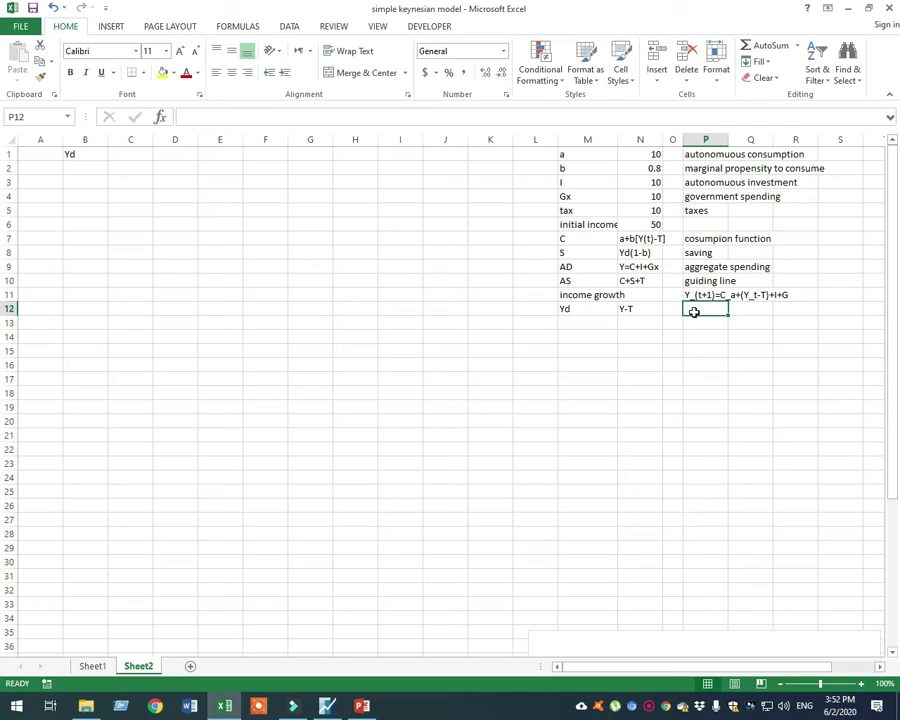
type("disposable imcome")
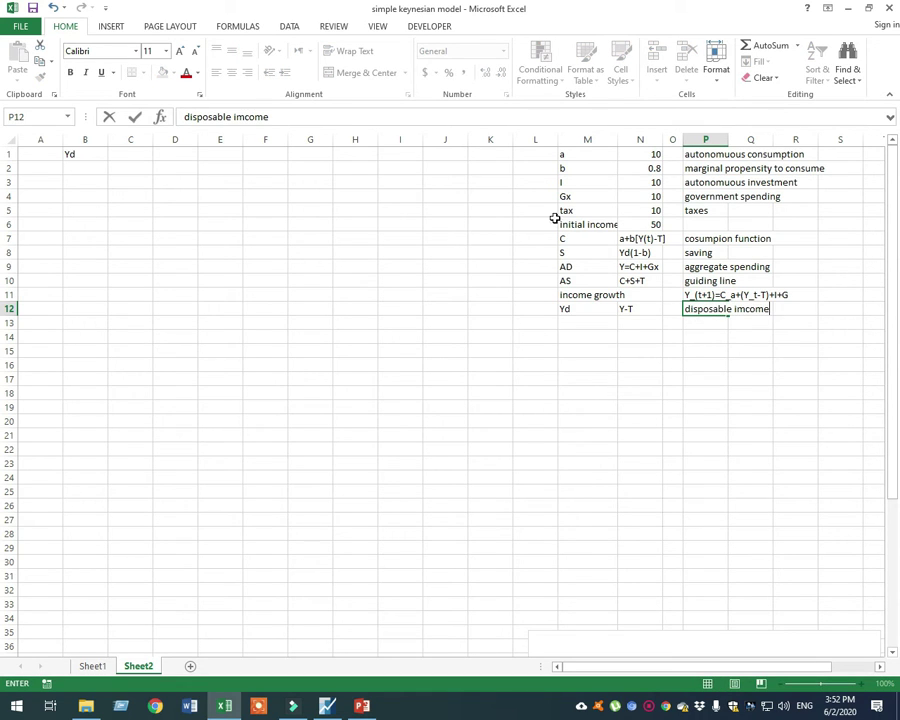
left_click(247, 119)
key("BackSpace")
type("n")
left_click(566, 364)
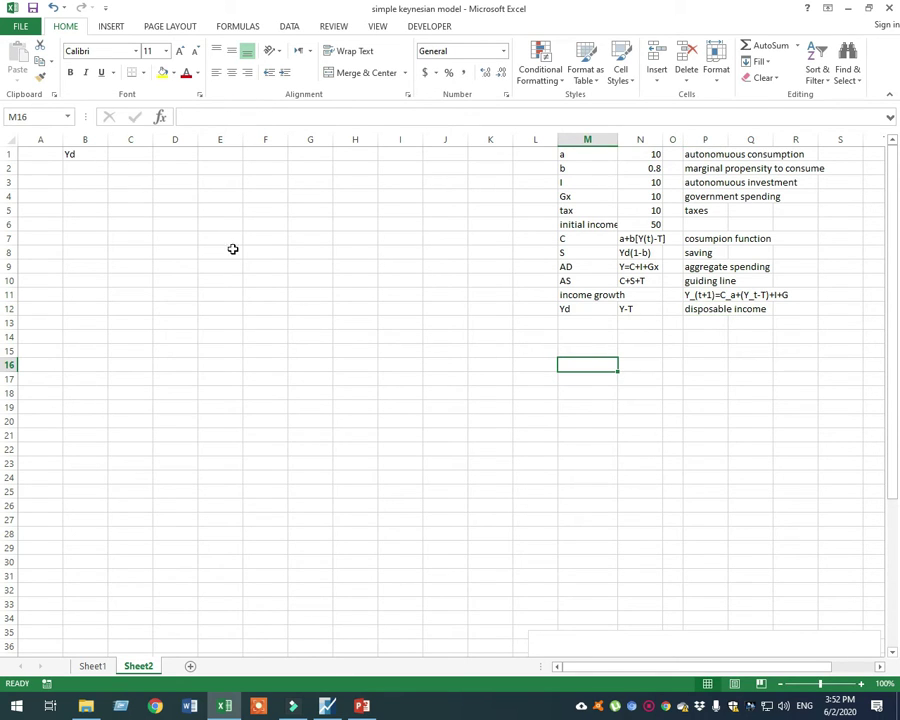
Step: Enter the column headers C in cell C1 and AD in cell D1
left_click(128, 149)
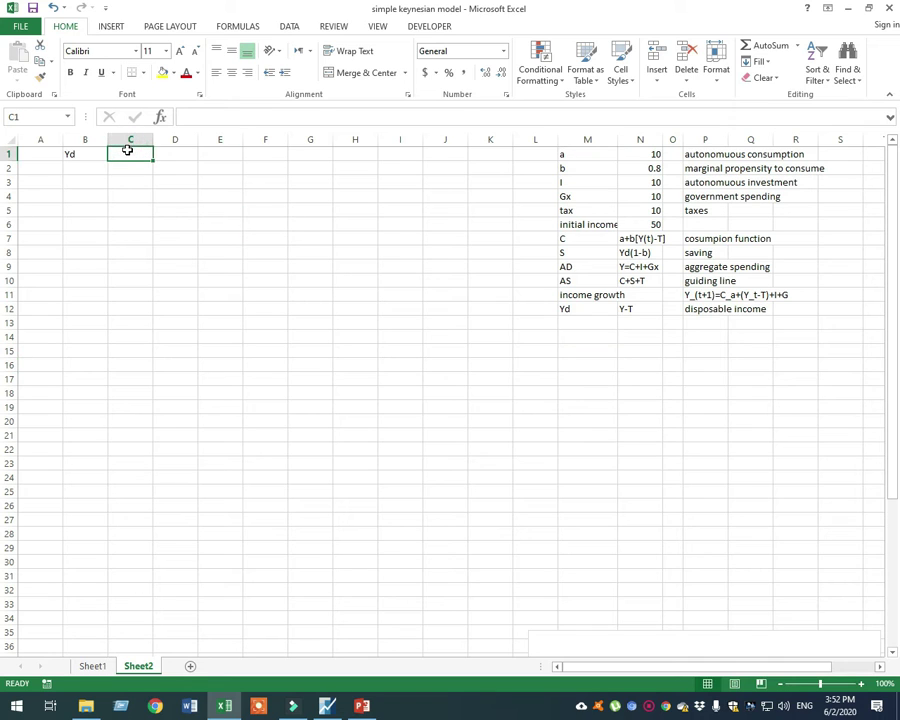
type("C-")
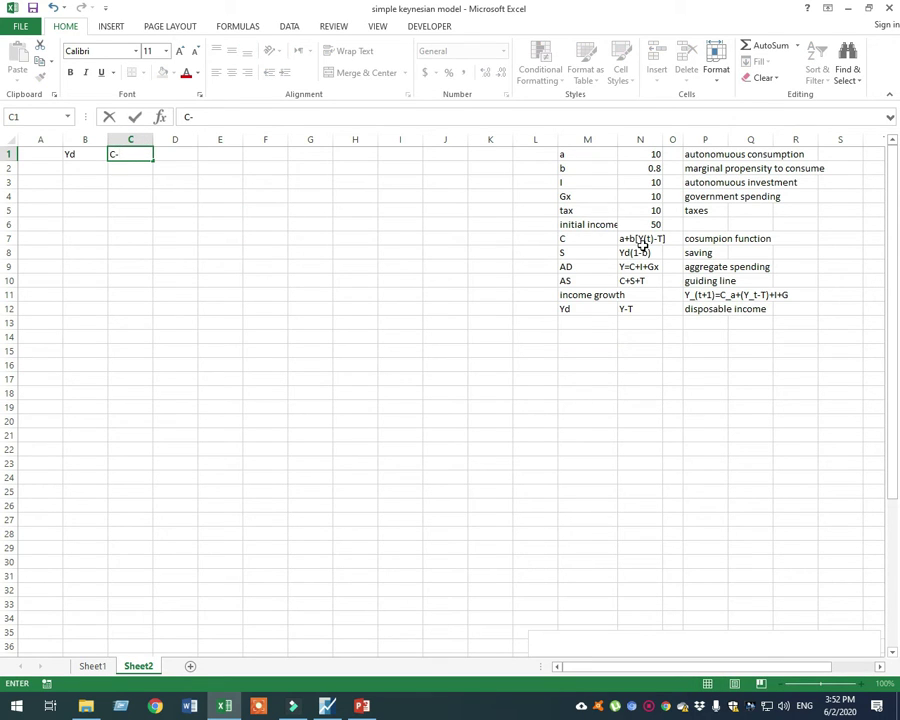
left_click(135, 157)
key("BackSpace")
left_click(176, 154)
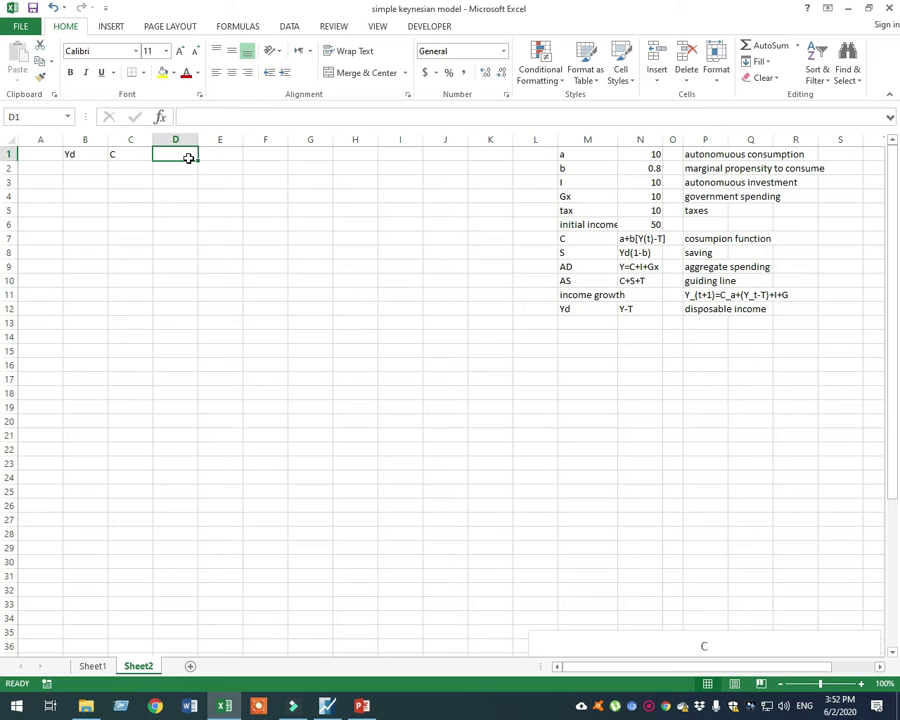
type("ad")
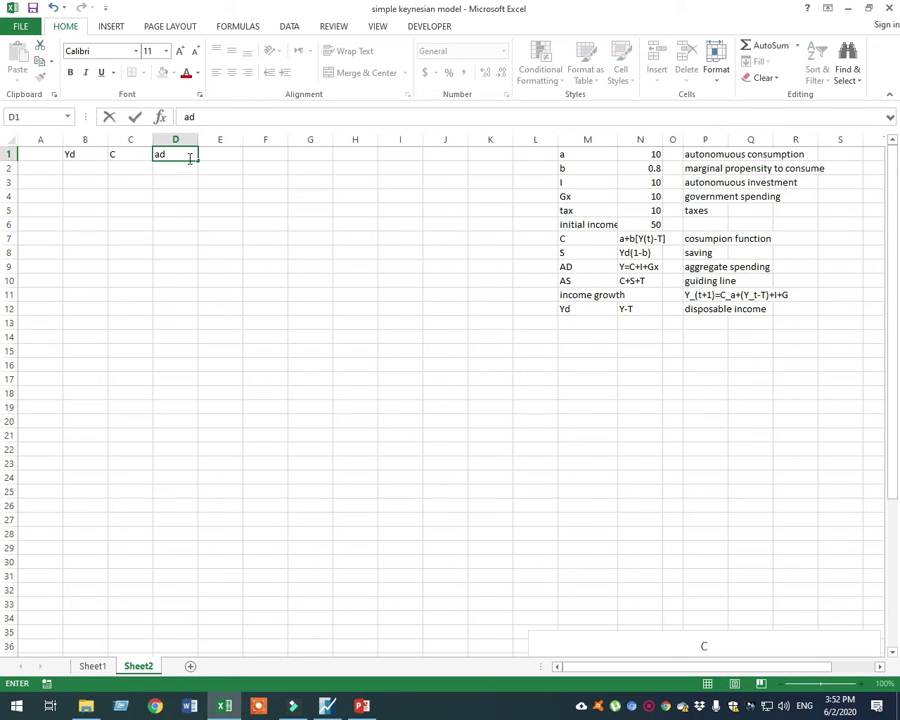
key("BackSpace")
key("BackSpace")
type("AD")
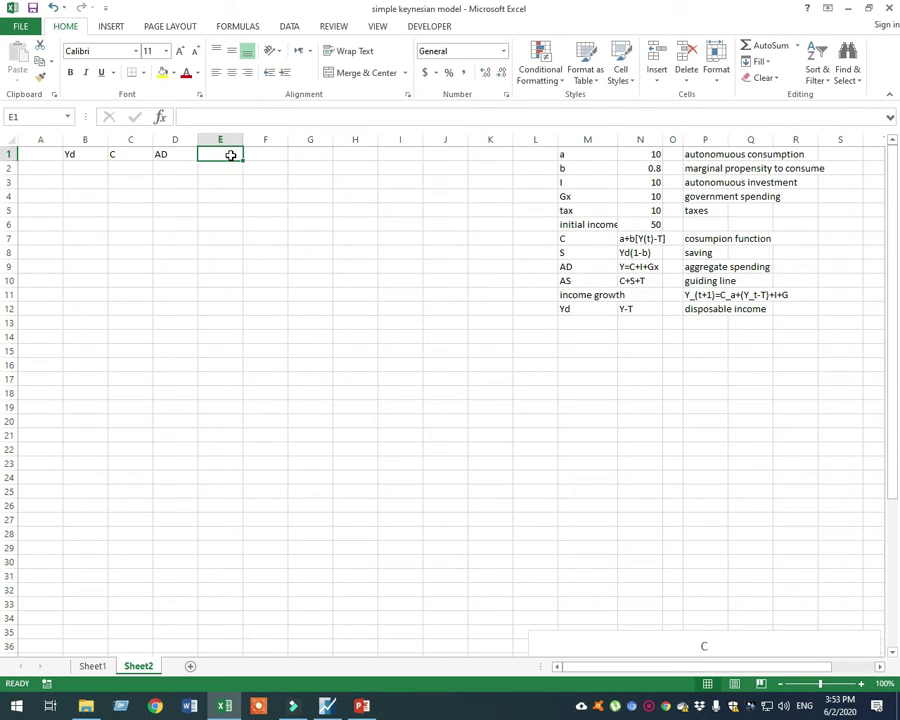
Step: Enter the column headers AS in cell E1 and S in cell F1
type("a")
key("BackSpace")
key("BackSpace")
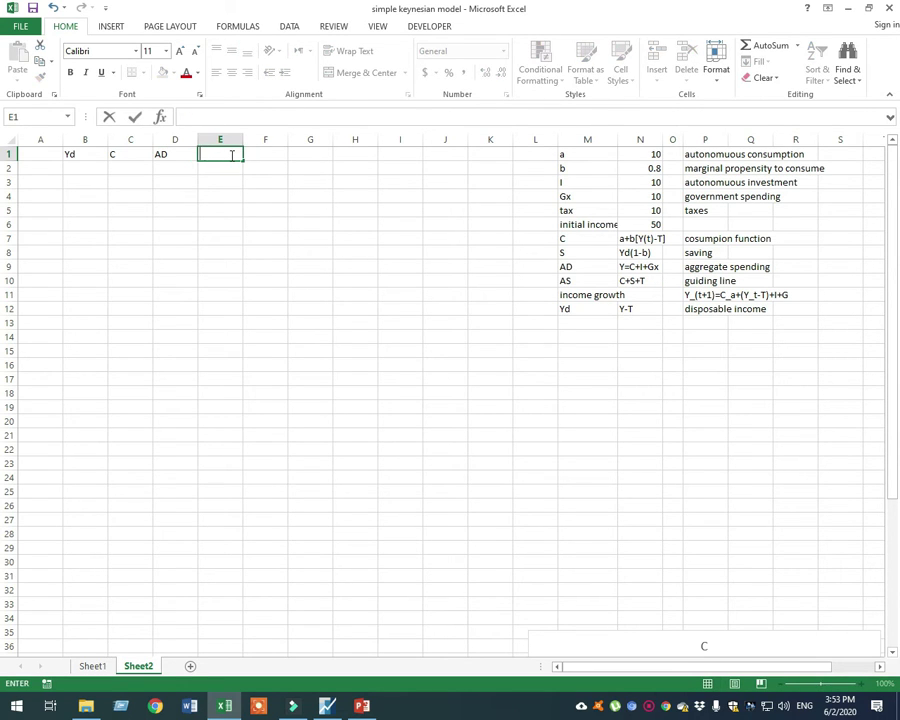
key("Tab")
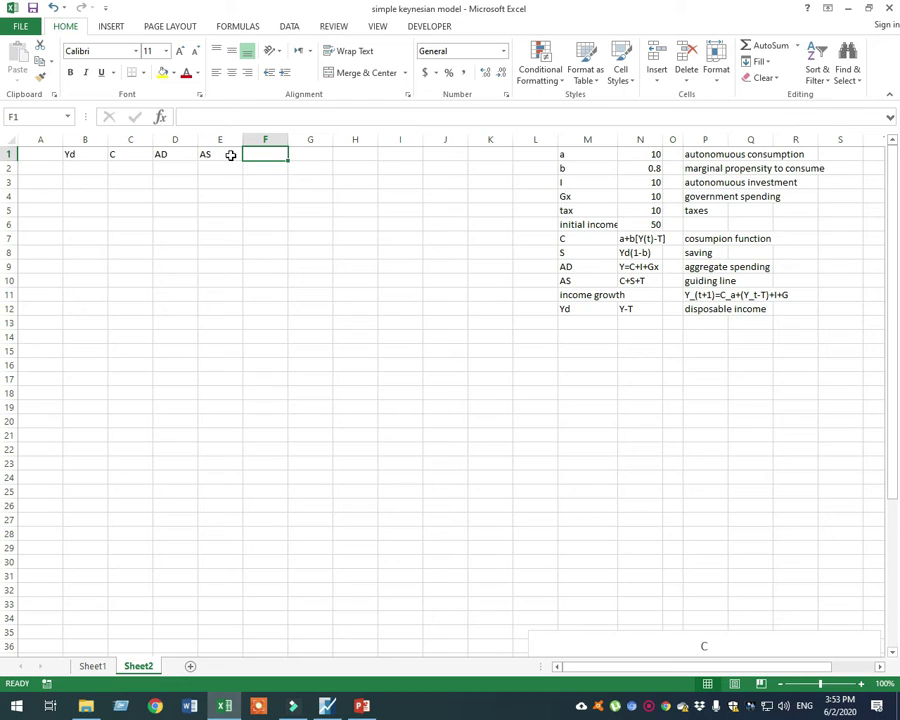
left_click(179, 154)
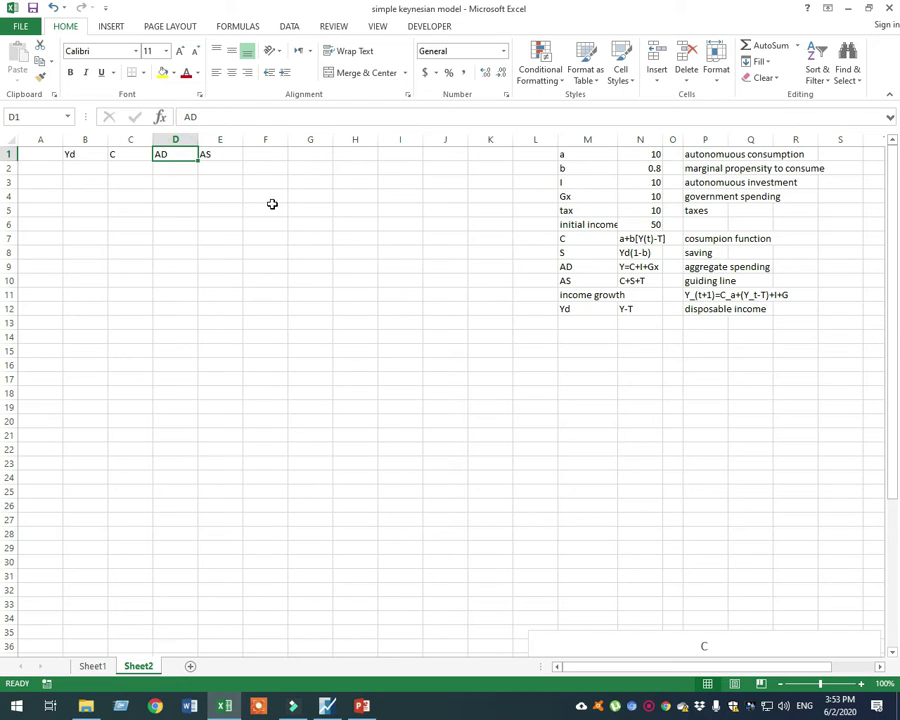
left_click(259, 153)
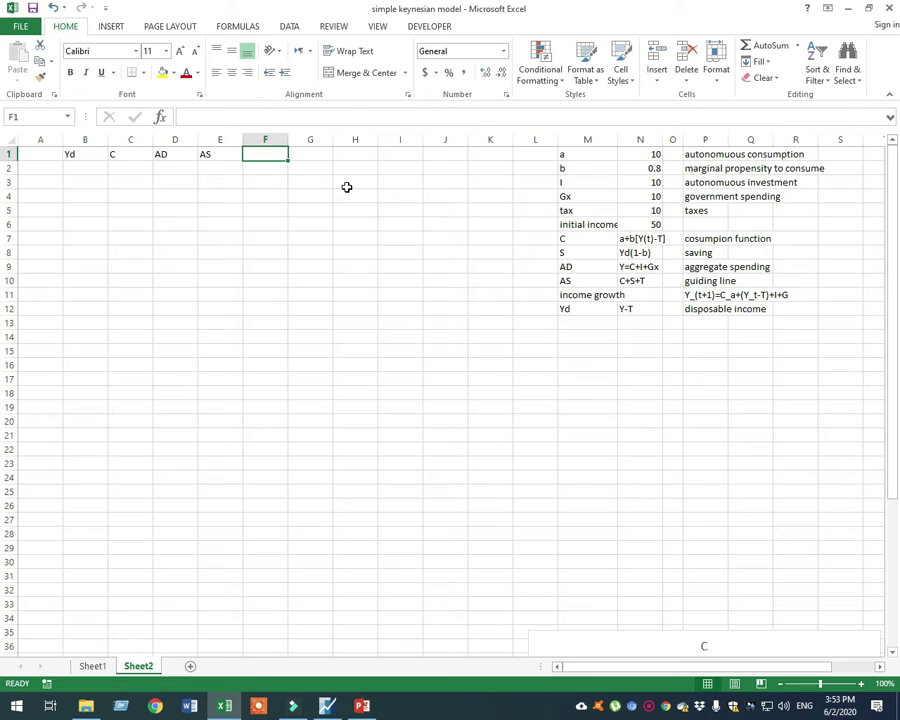
type("SA")
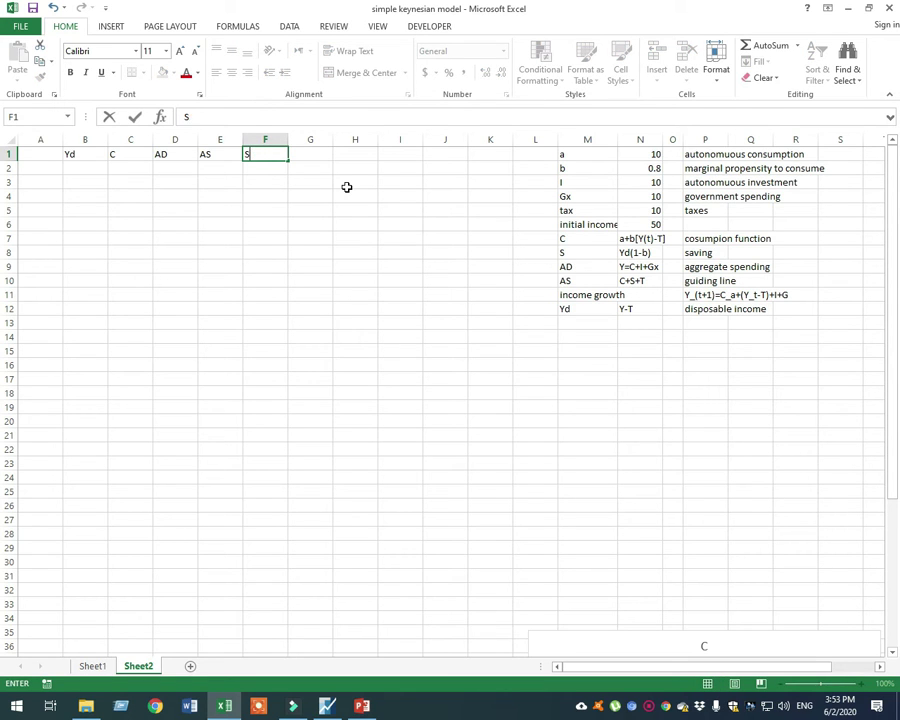
key("Escape")
left_click(637, 252)
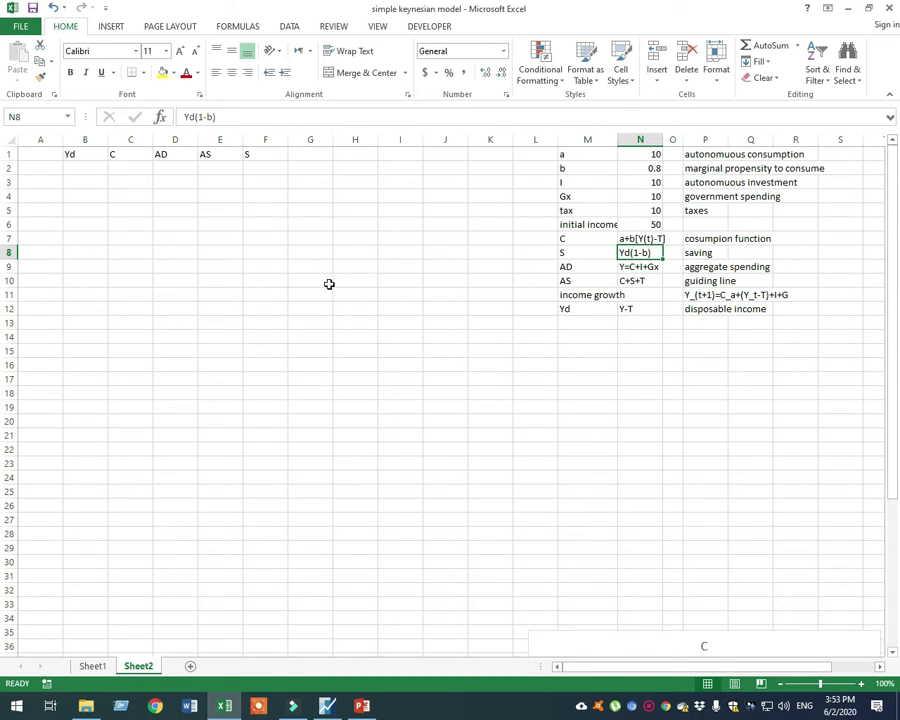
left_click(267, 268)
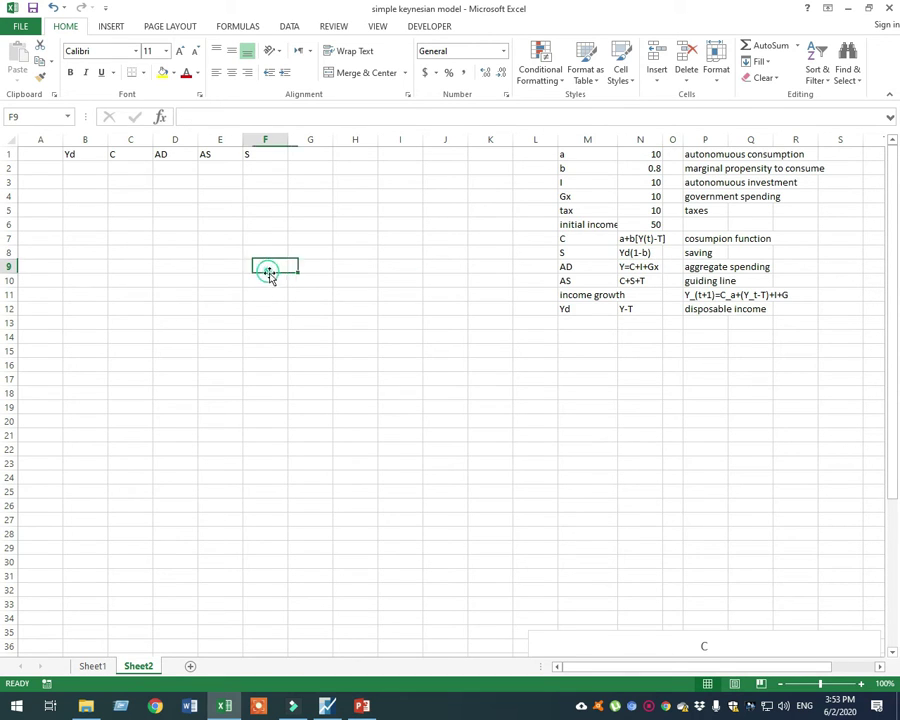
Step: Enter the header Y in cell A1 and the initial income value 50 in cell A2
left_click(45, 154)
type("y")
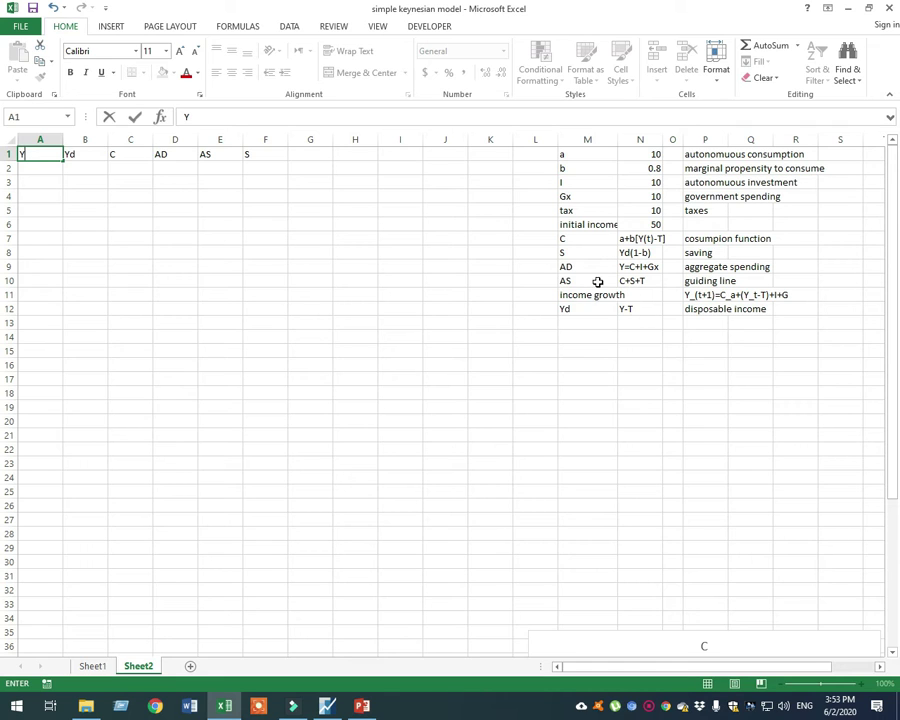
left_click(599, 309)
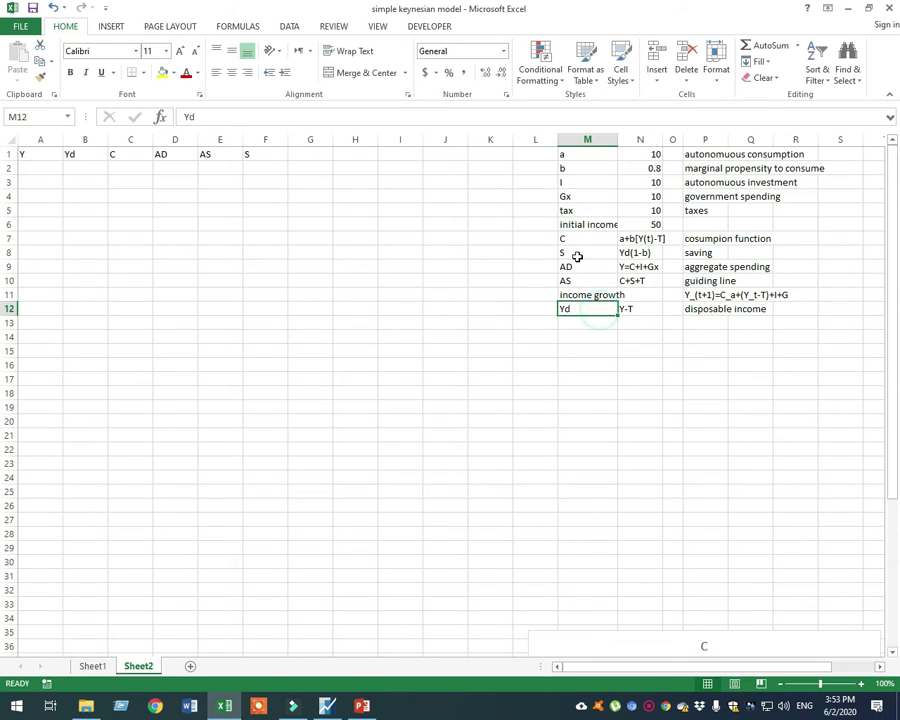
left_click(641, 224)
left_click(52, 169)
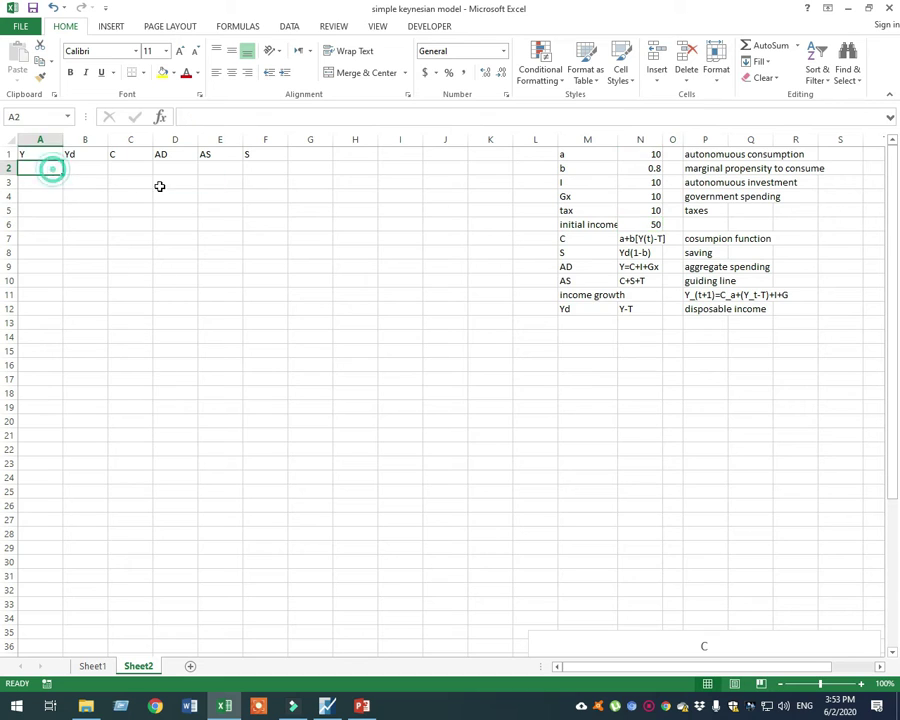
left_click(57, 167)
type("50")
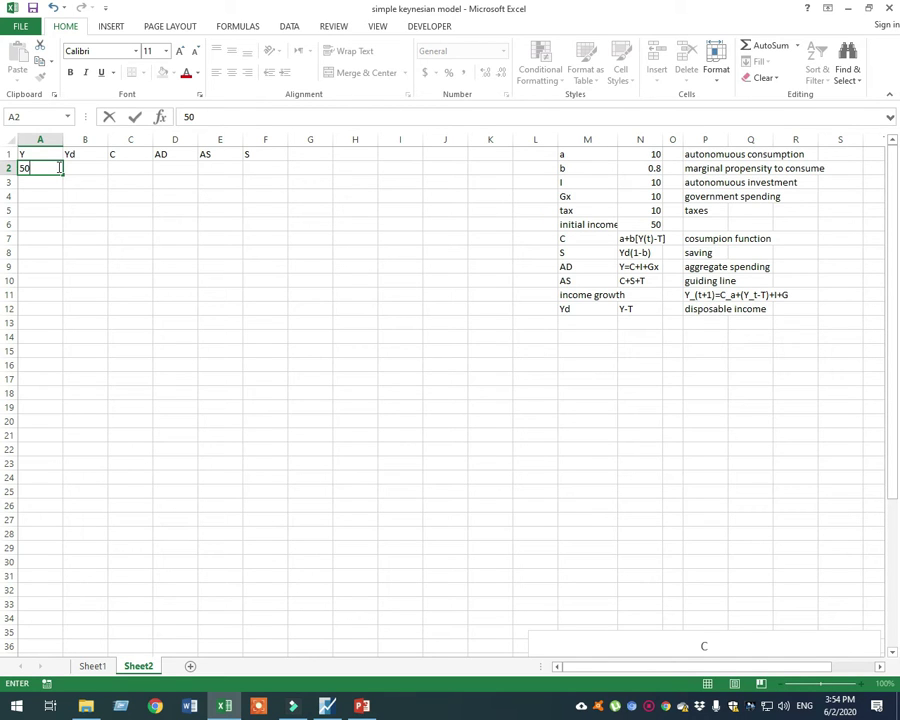
left_click(144, 224)
Step: Calculate disposable income in cell B2 with the formula =A2-N$5, locking the row of the tax reference
left_click(84, 170)
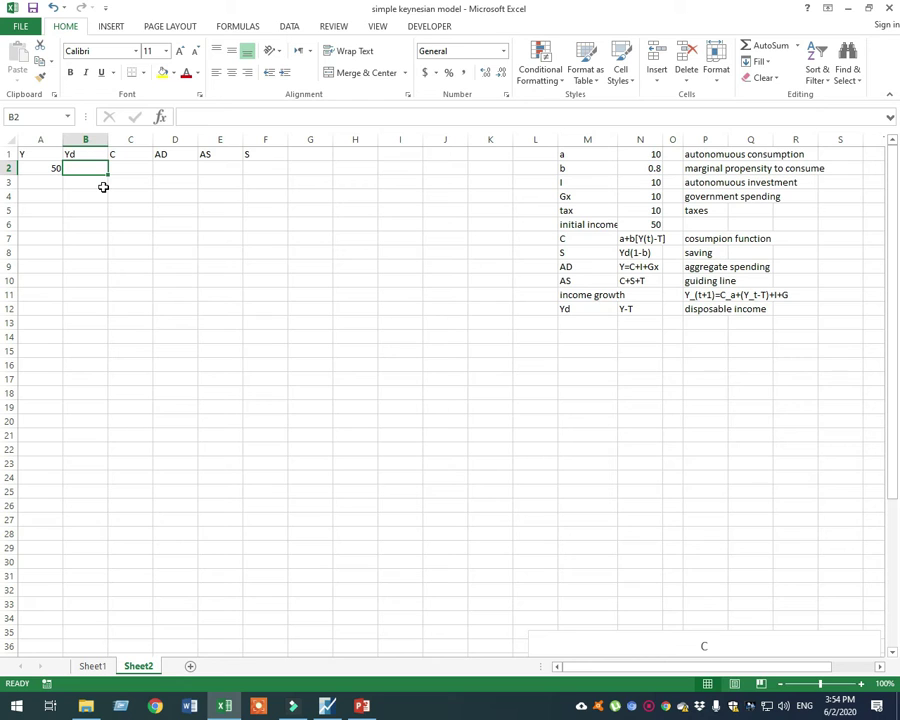
type("=")
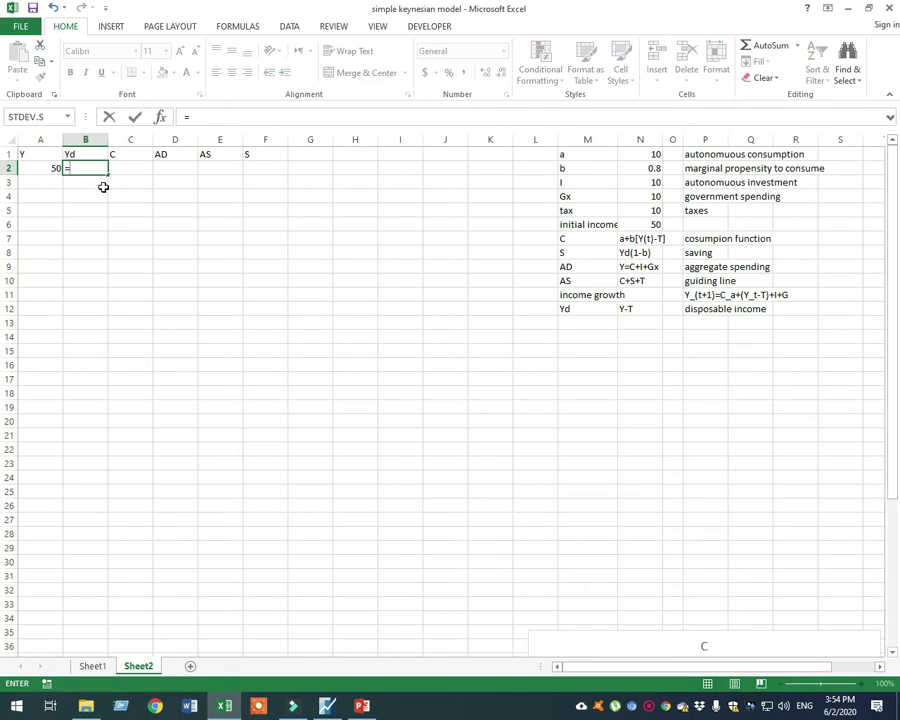
left_click(50, 170)
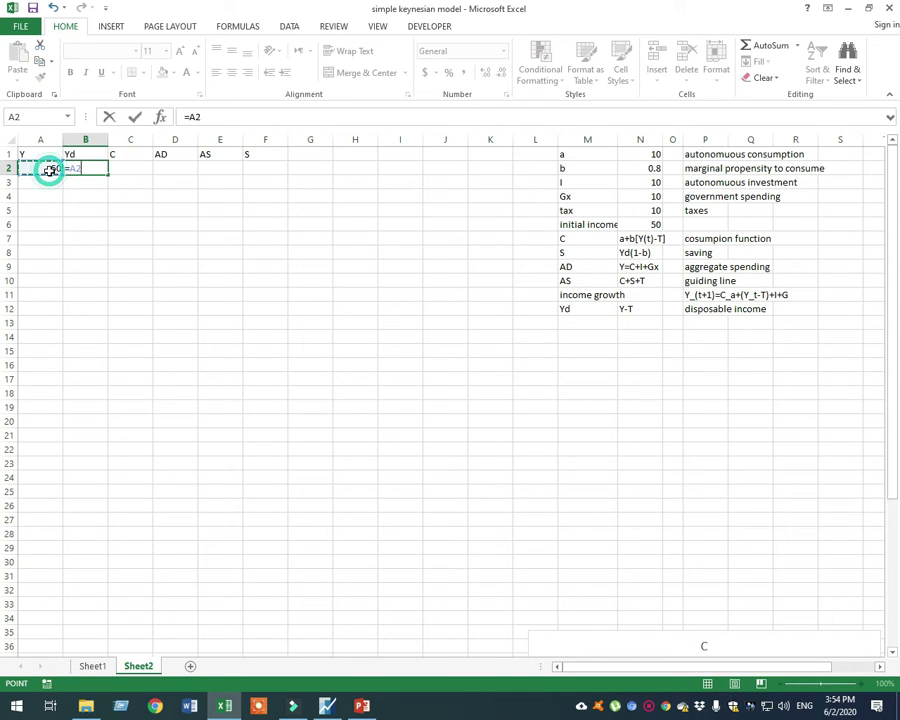
type("-")
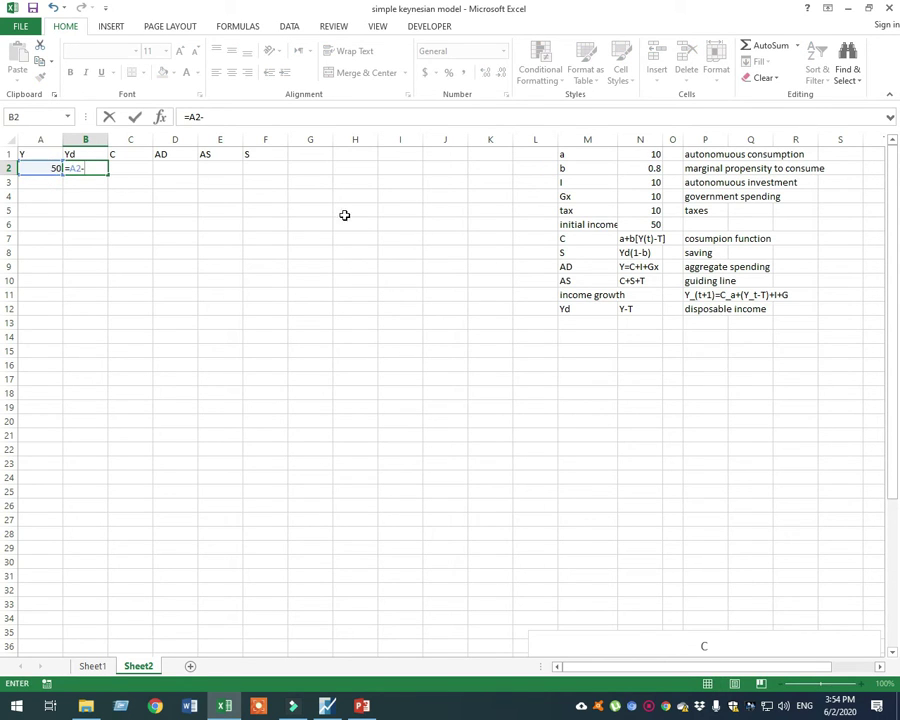
left_click(649, 209)
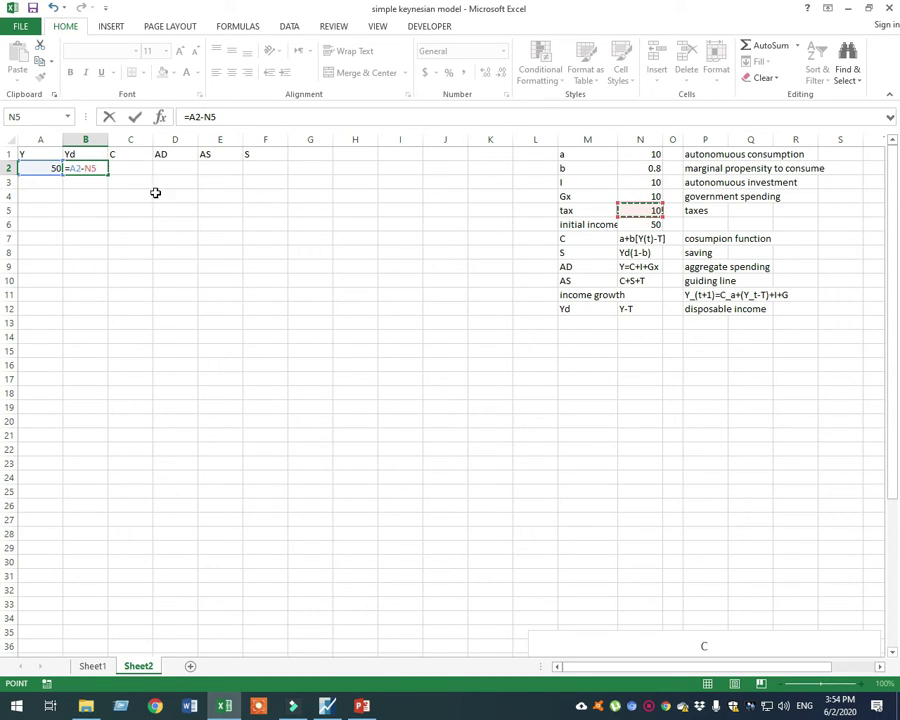
left_click(212, 121)
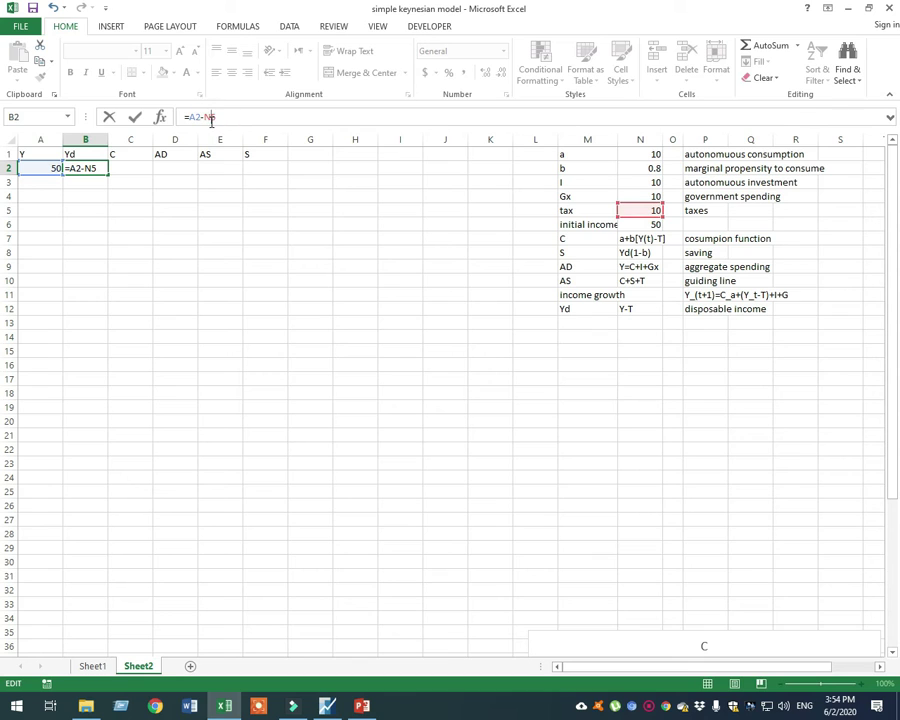
type("$")
left_click(272, 214)
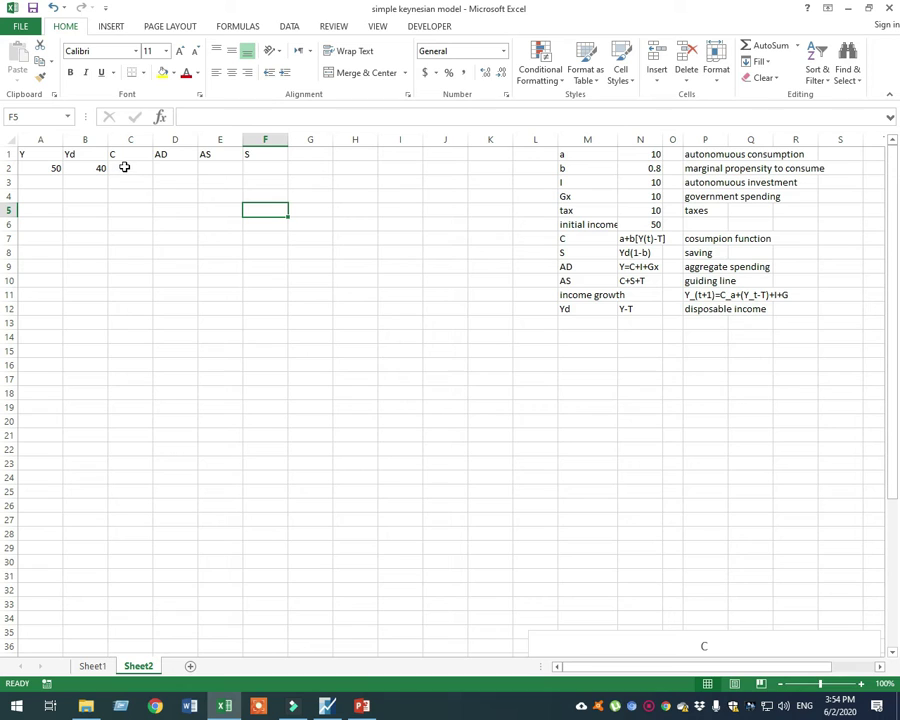
Step: Calculate consumption in cell C2 with the formula =N$1+N$2*B2, locking the rows of both parameter references
left_click(124, 167)
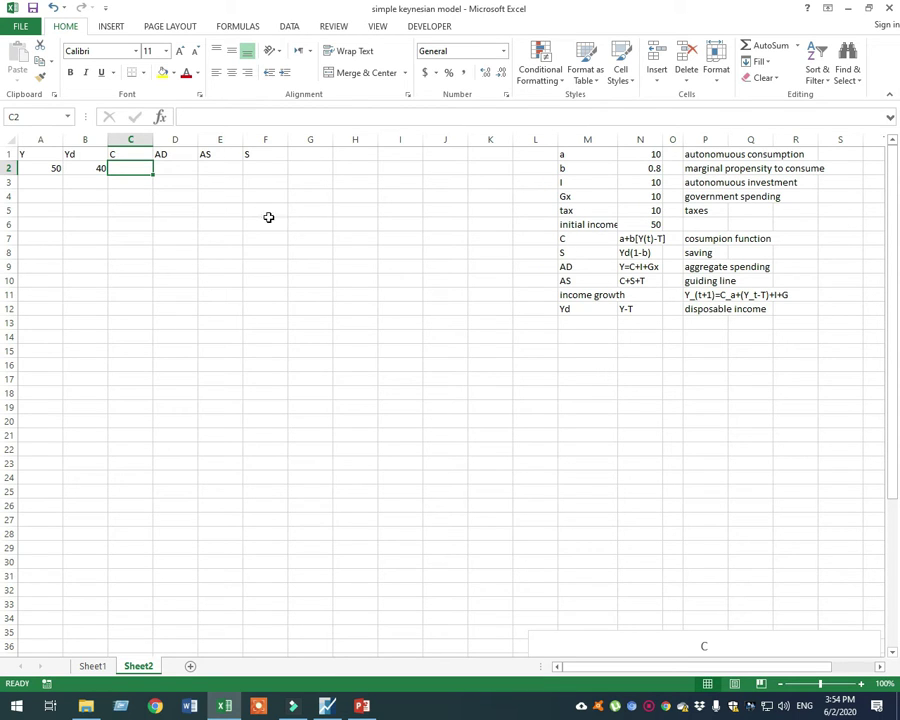
type("=")
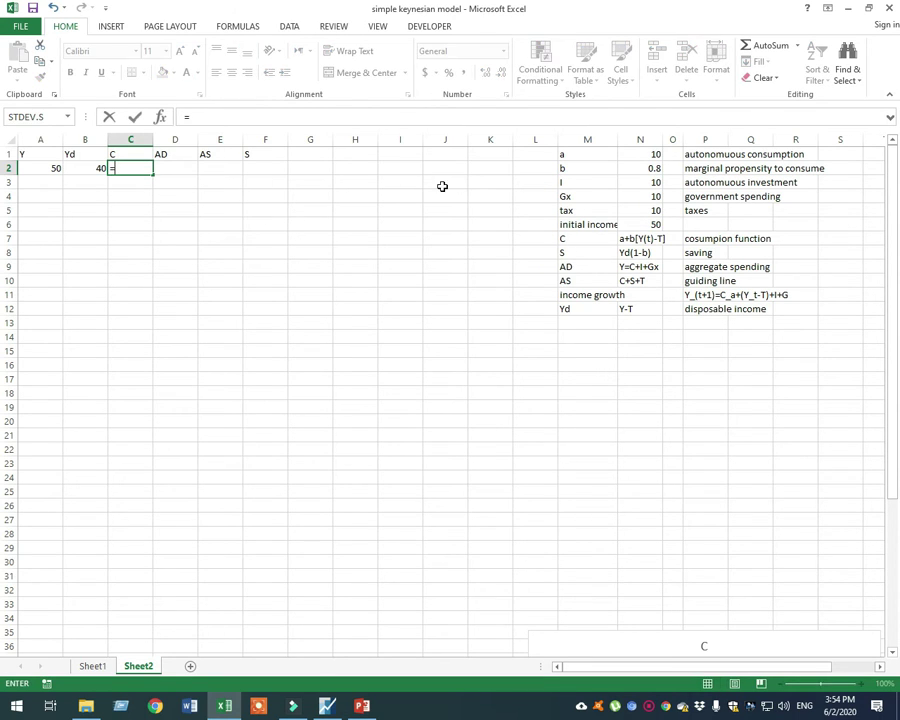
left_click(631, 154)
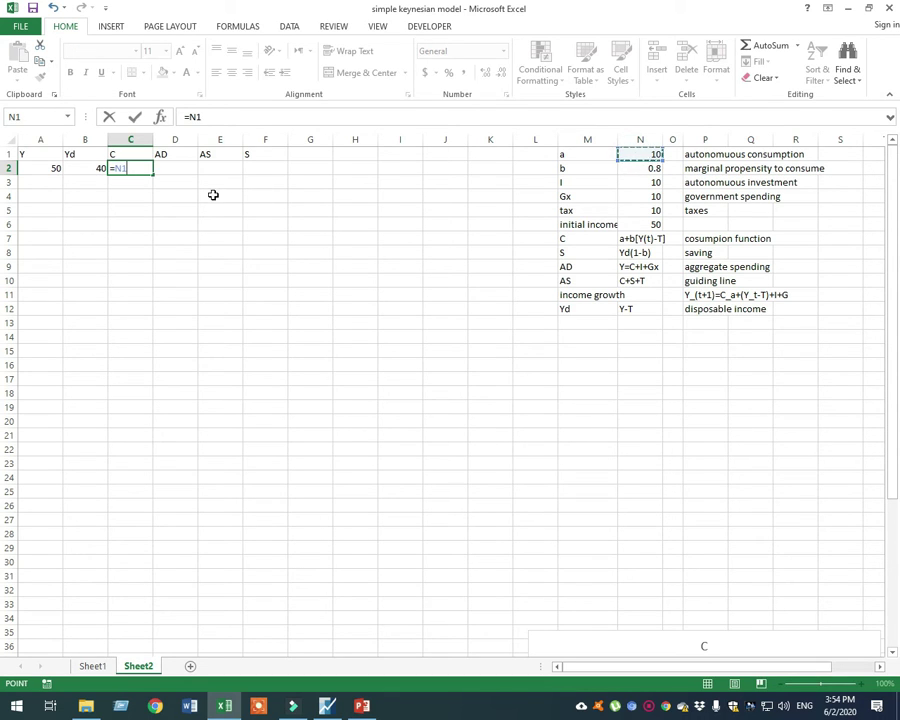
type("+")
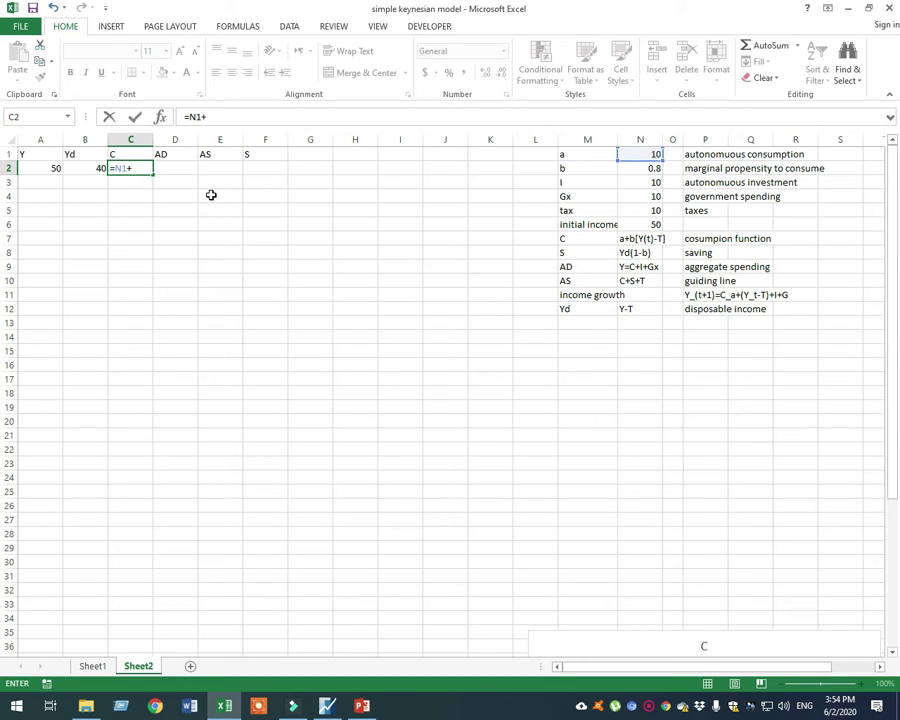
left_click(642, 170)
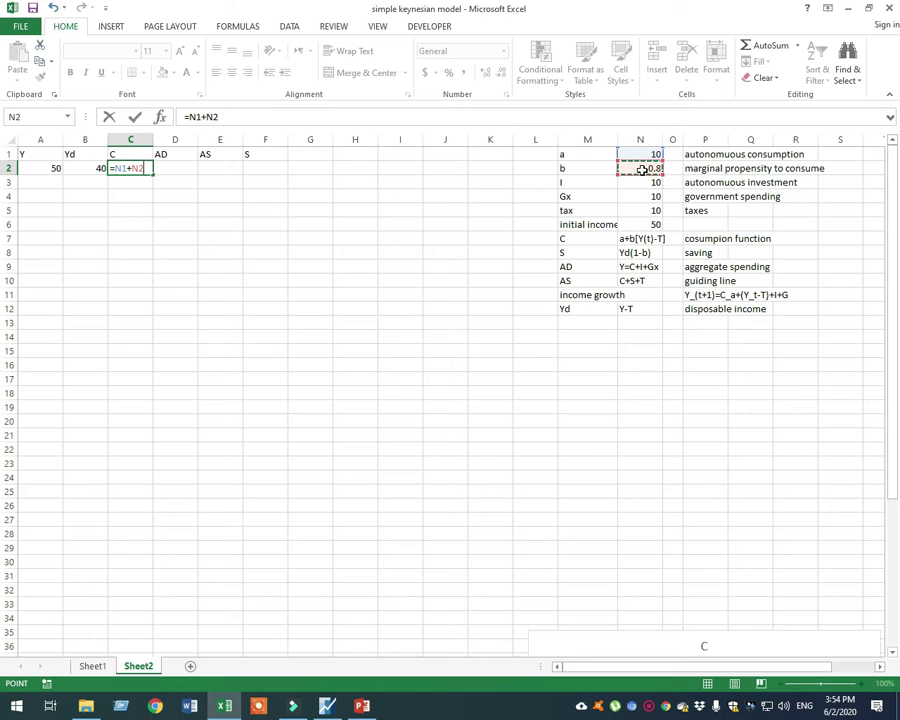
type("*")
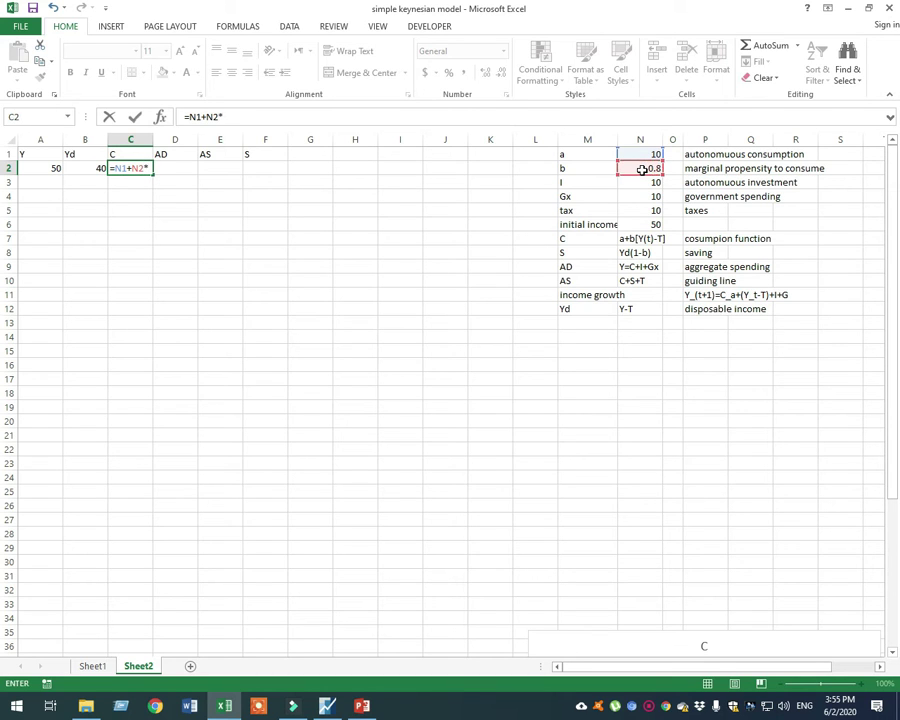
left_click(85, 169)
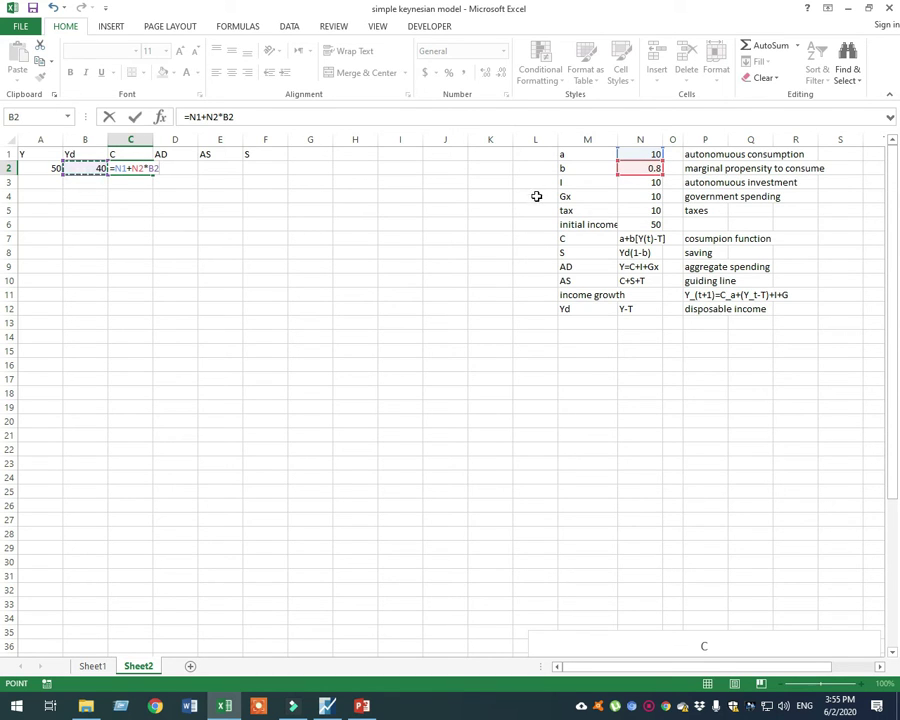
left_click(121, 169)
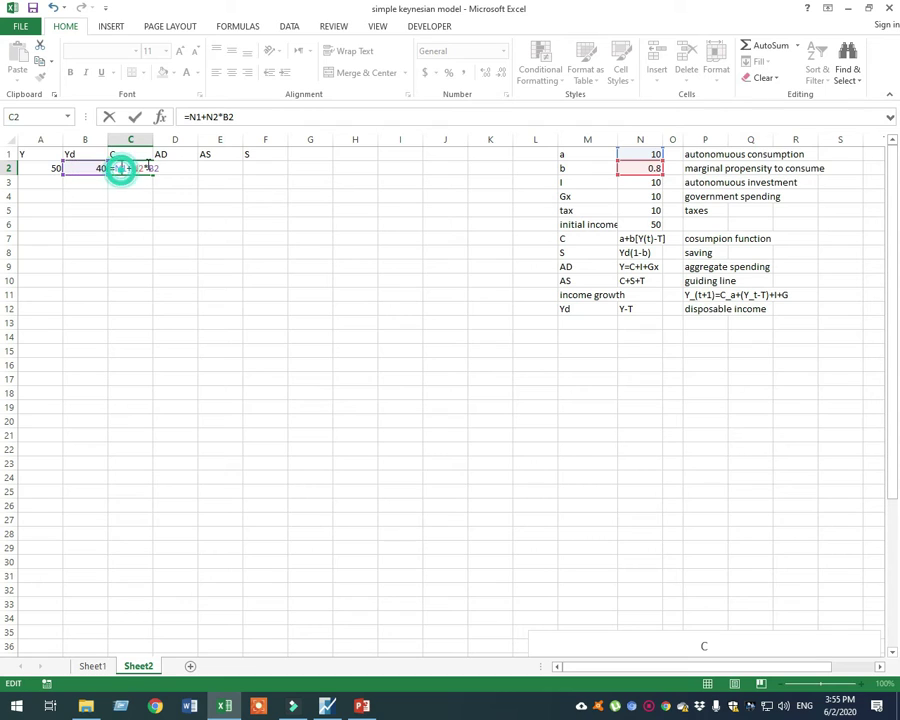
type("$1+N")
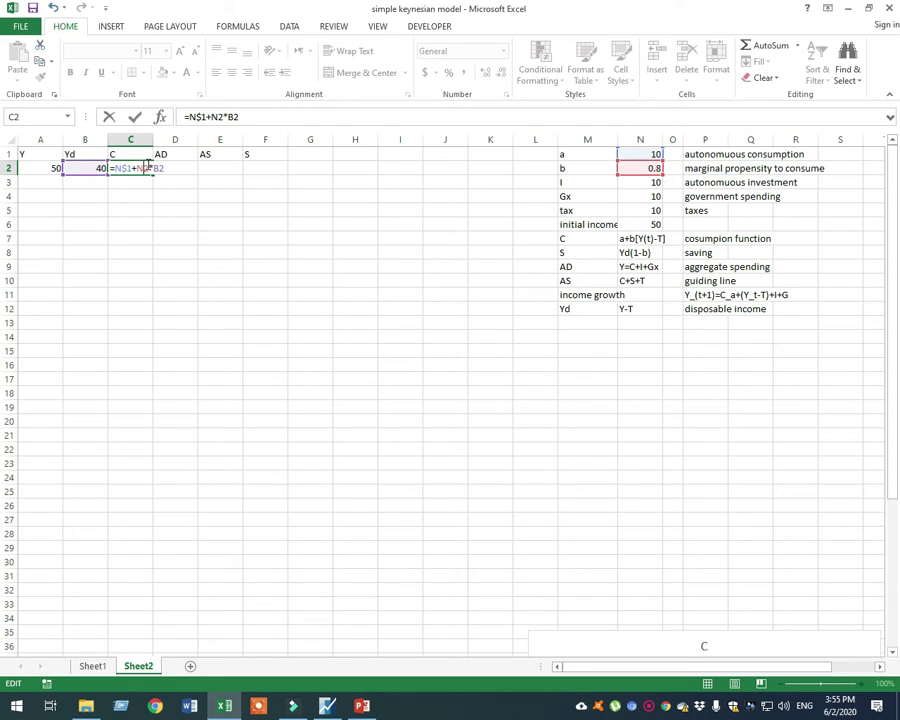
type("$")
key("Return")
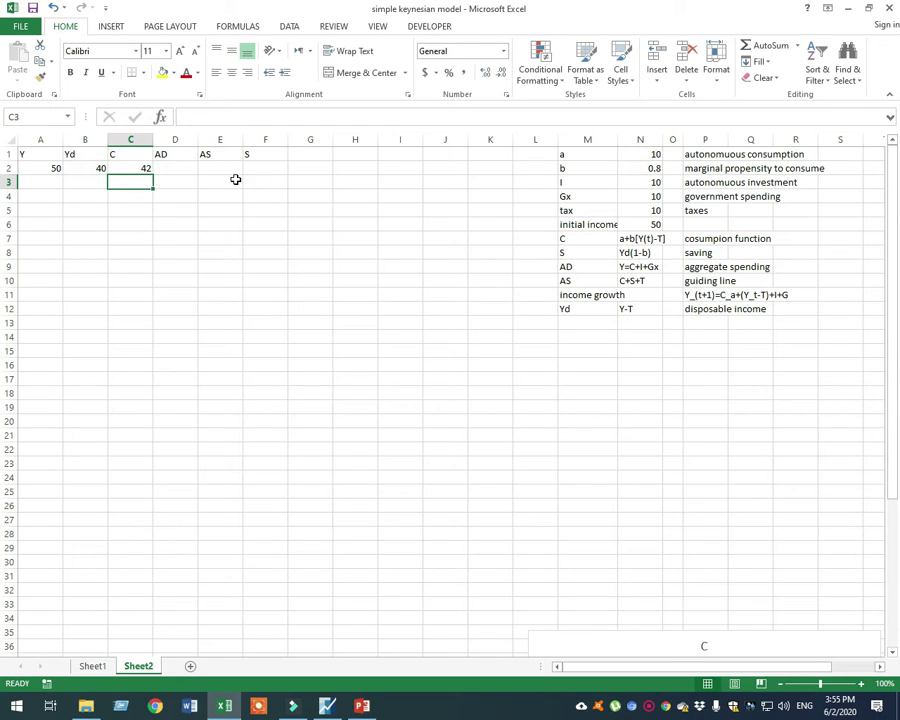
Step: Calculate aggregate demand in cell D2 with the formula =C2+N$3+N$4, locking the rows of the investment and government spending references
left_click(170, 168)
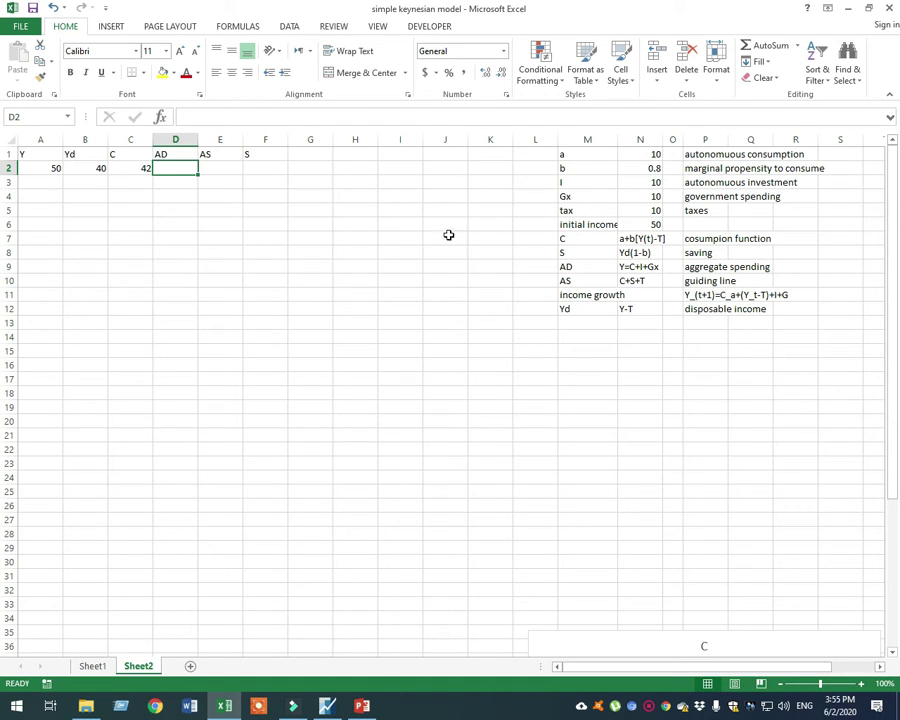
type("=")
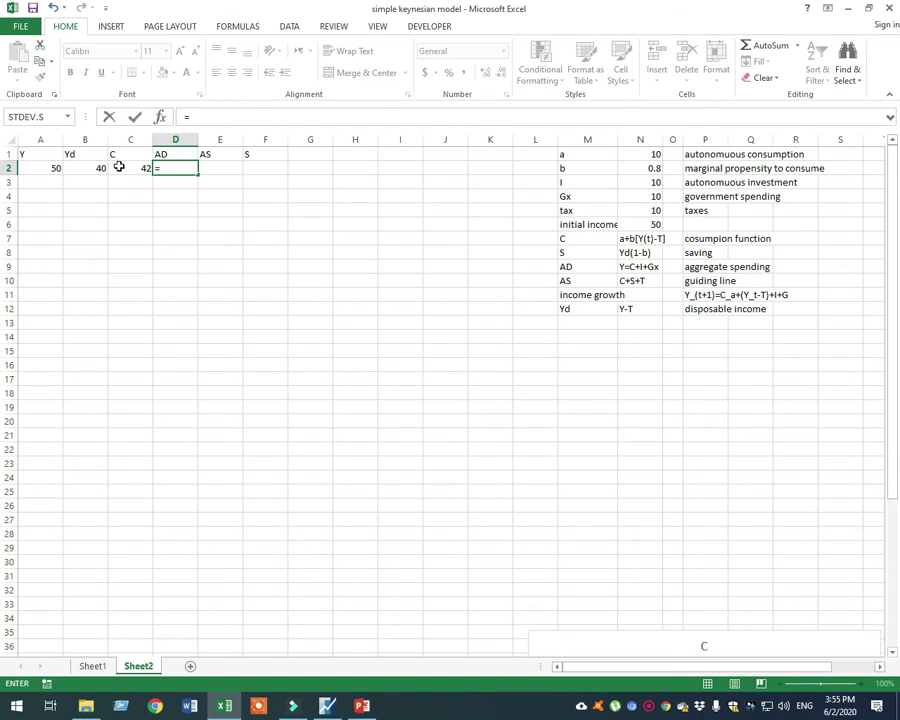
left_click(119, 167)
type("+")
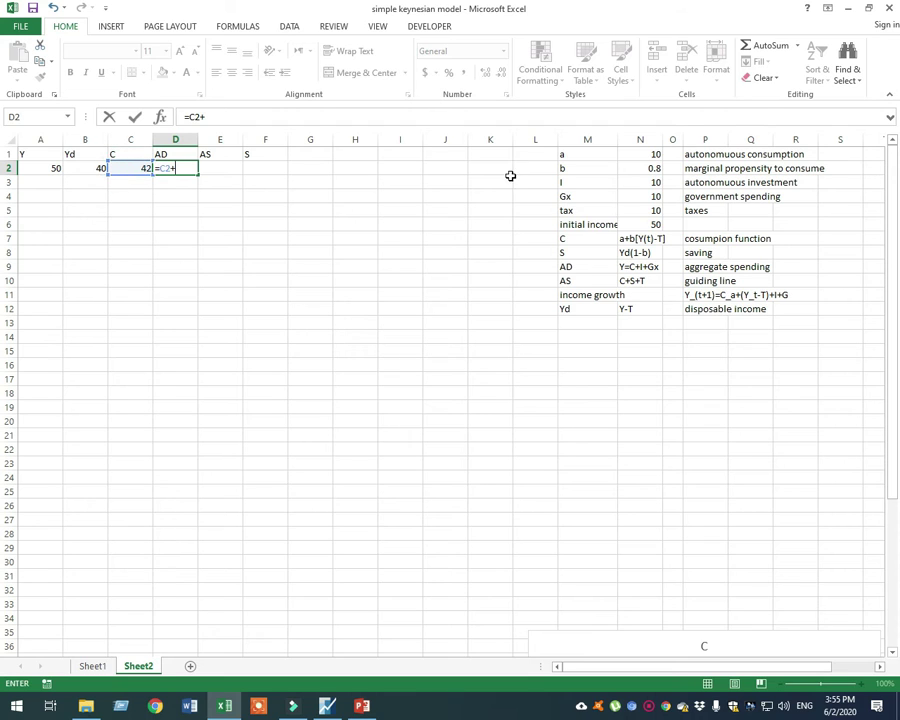
left_click(631, 184)
type("+")
left_click(637, 199)
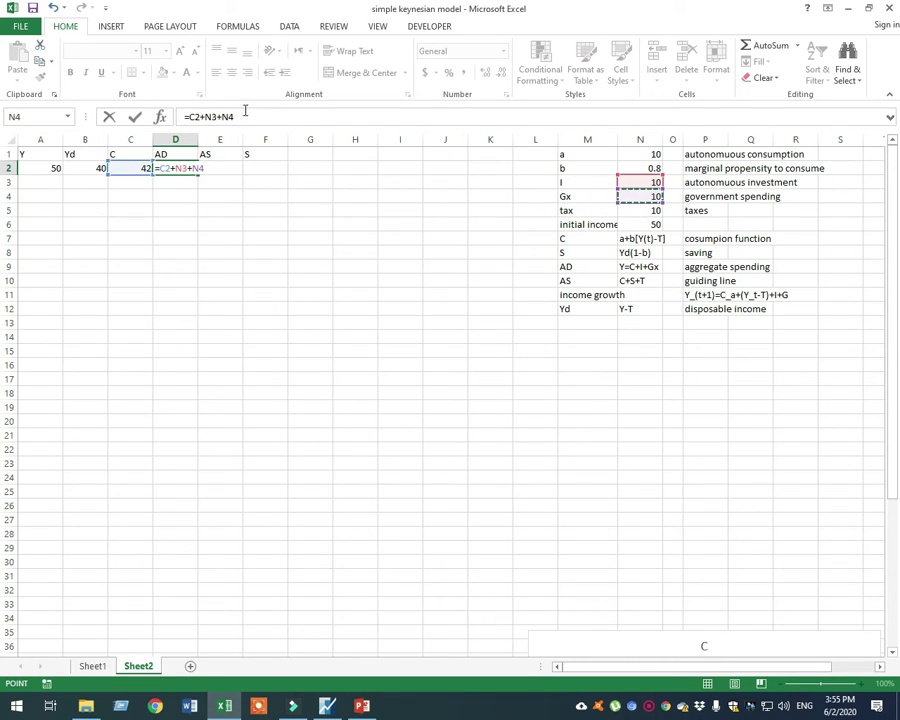
left_click(212, 117)
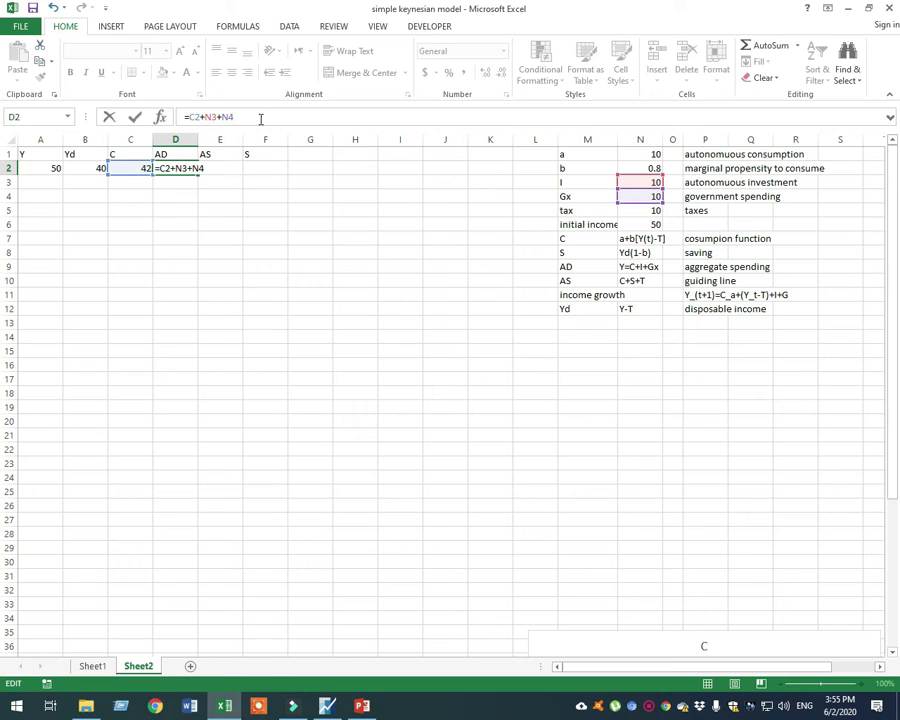
type("$3+N$")
key("Return")
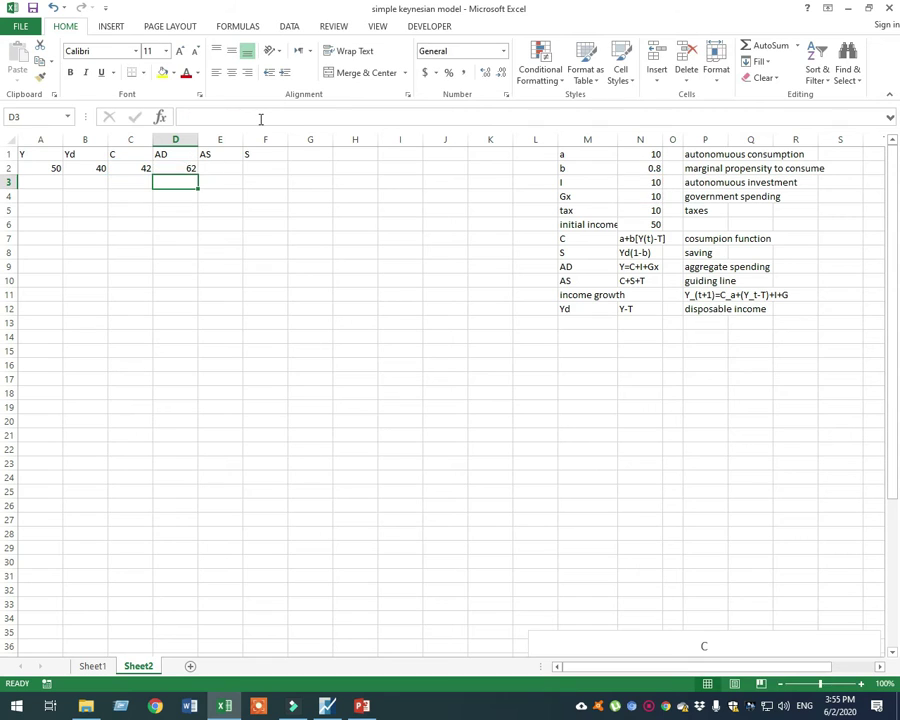
Step: Calculate saving in cell F2 with the formula =B2*(1-N$2), locking the row of the marginal propensity reference
left_click(233, 168)
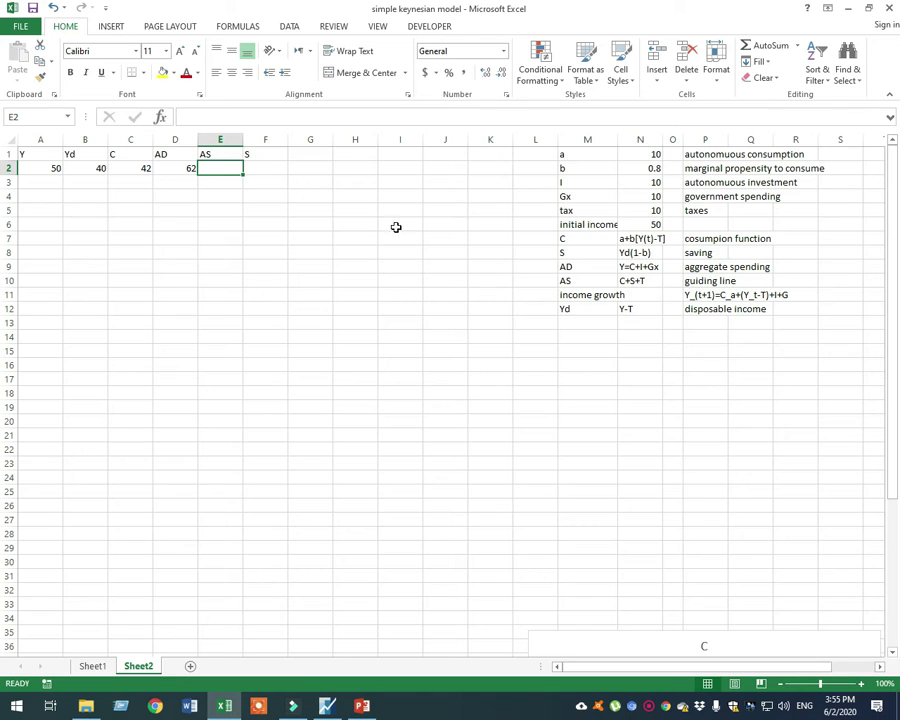
left_click(262, 166)
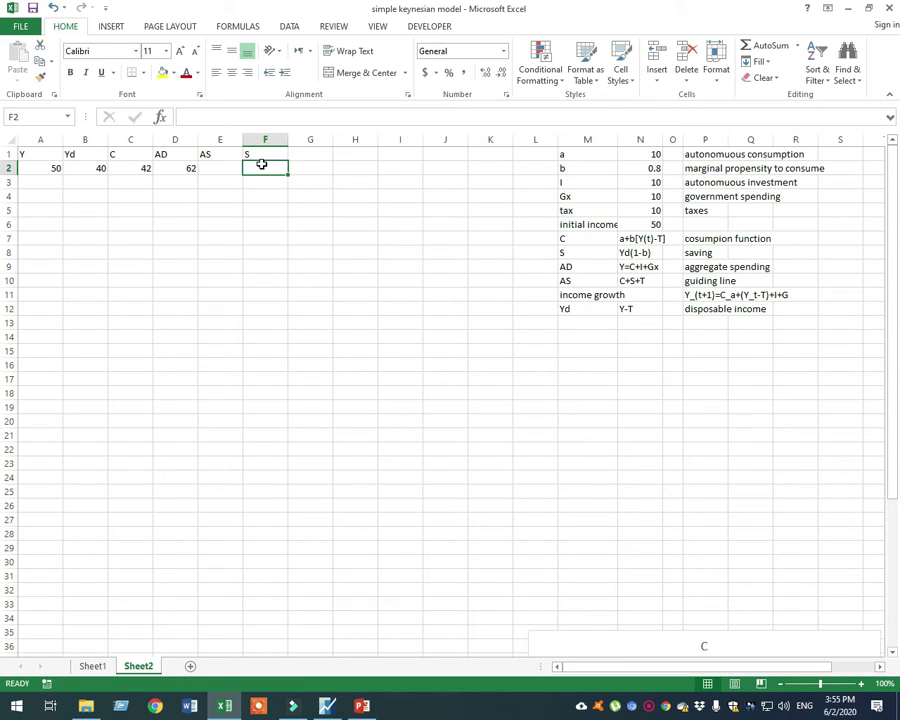
type("=")
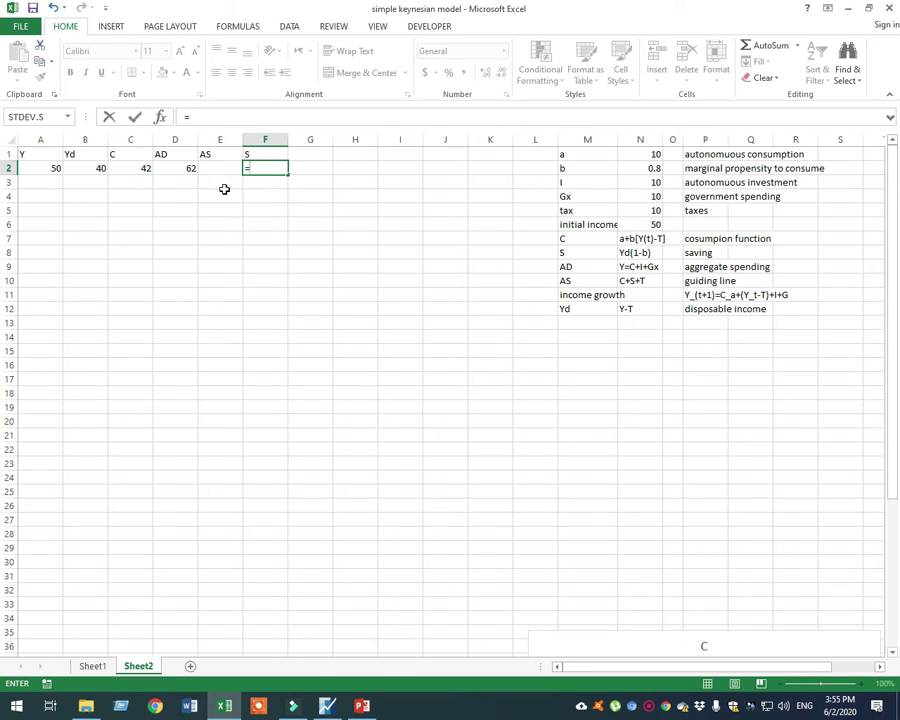
left_click(89, 170)
type("*")
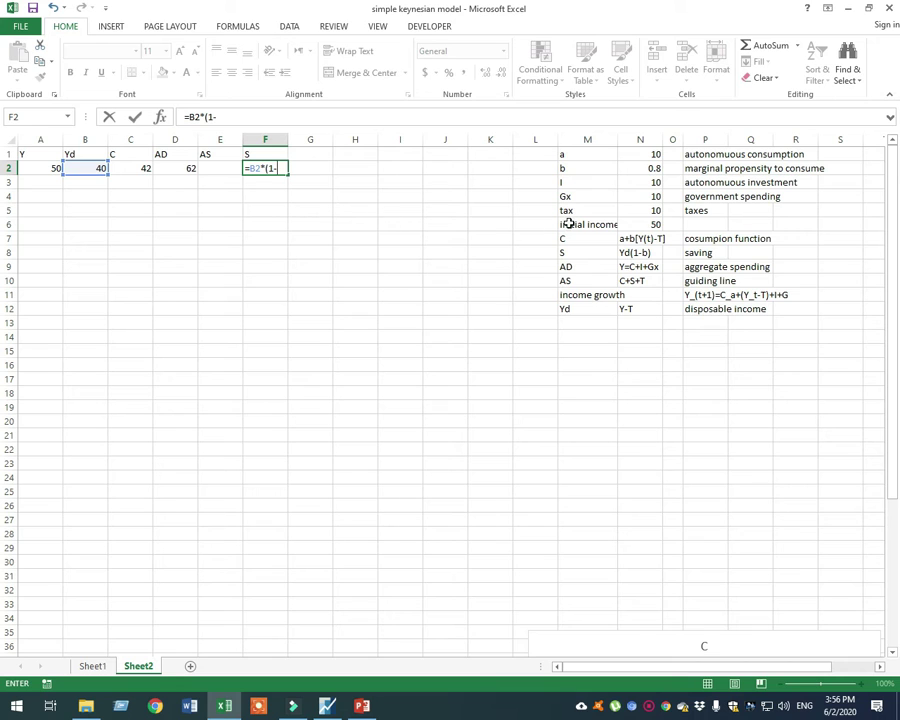
left_click(632, 168)
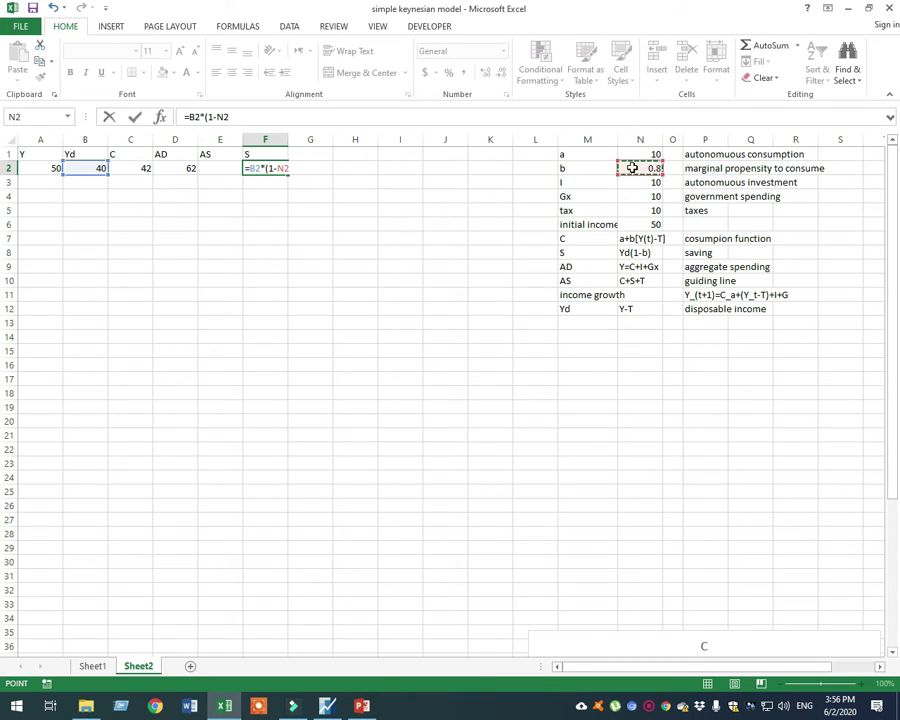
left_click(373, 112)
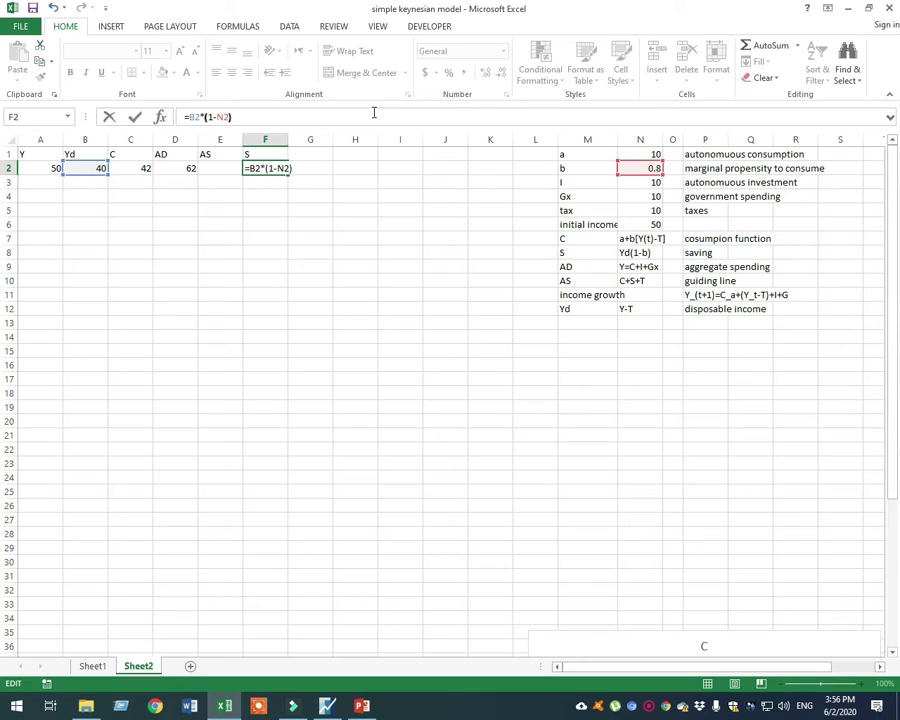
left_click(223, 117)
type("$")
key("Return")
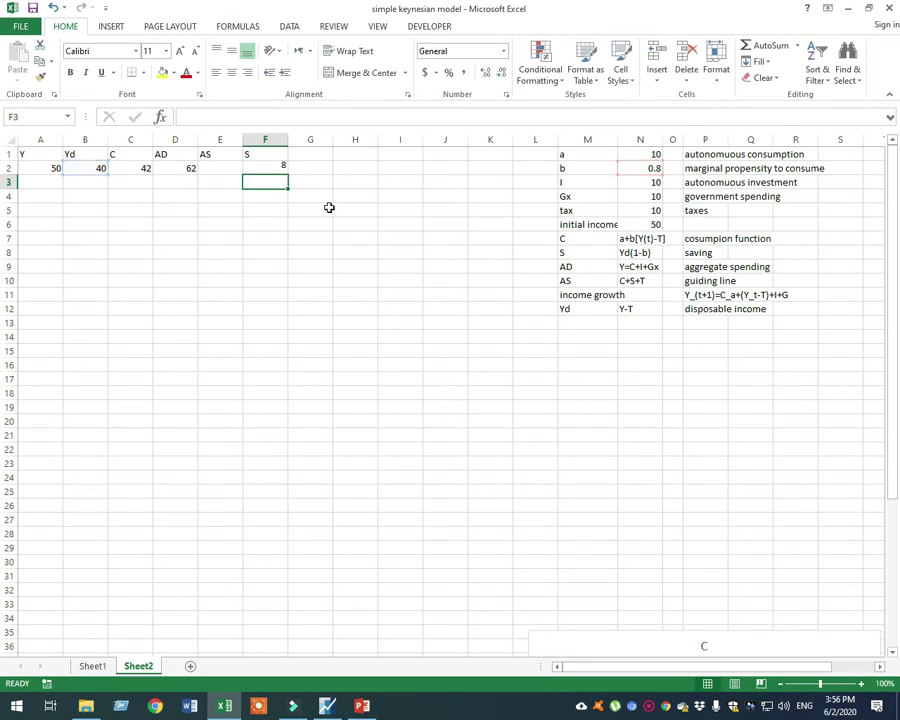
Step: Calculate AS in cell E2 with the formula =C2+F2+N$5, locking the row of the tax reference
left_click(217, 170)
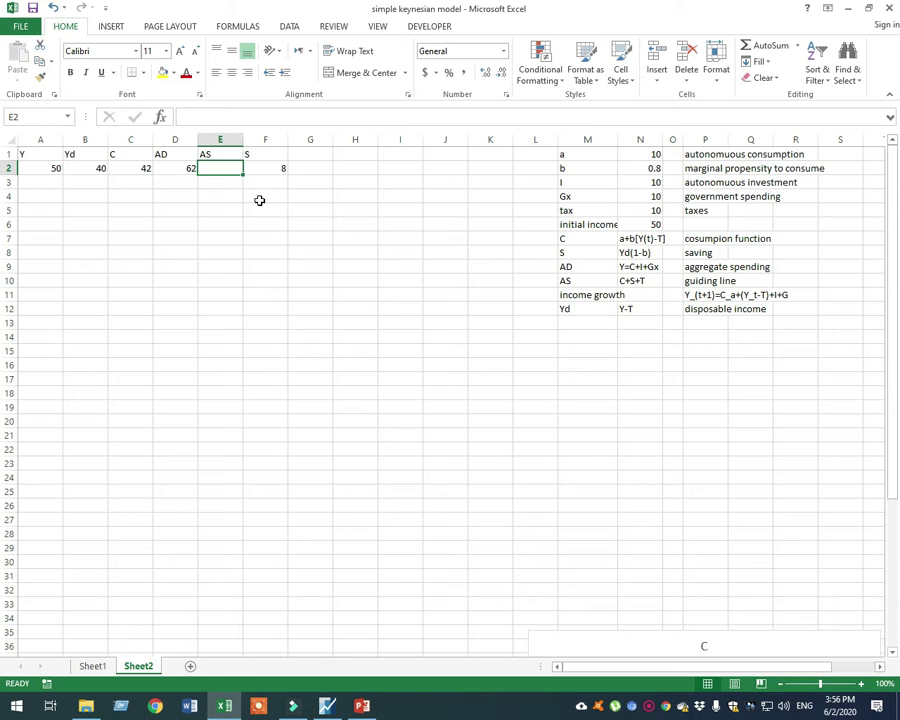
type("=")
left_click(141, 170)
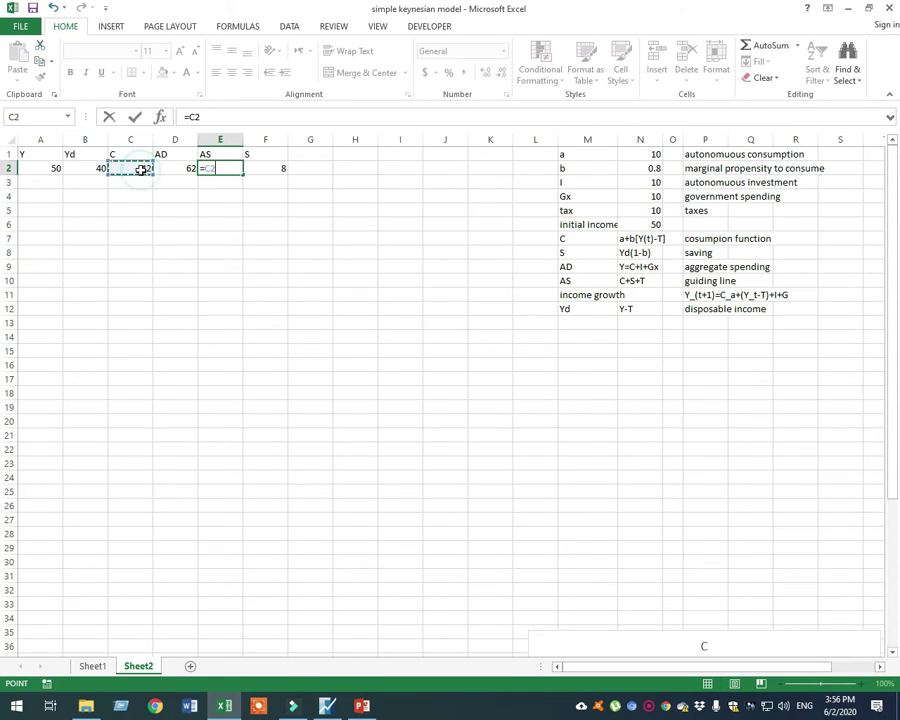
type("+")
left_click(277, 170)
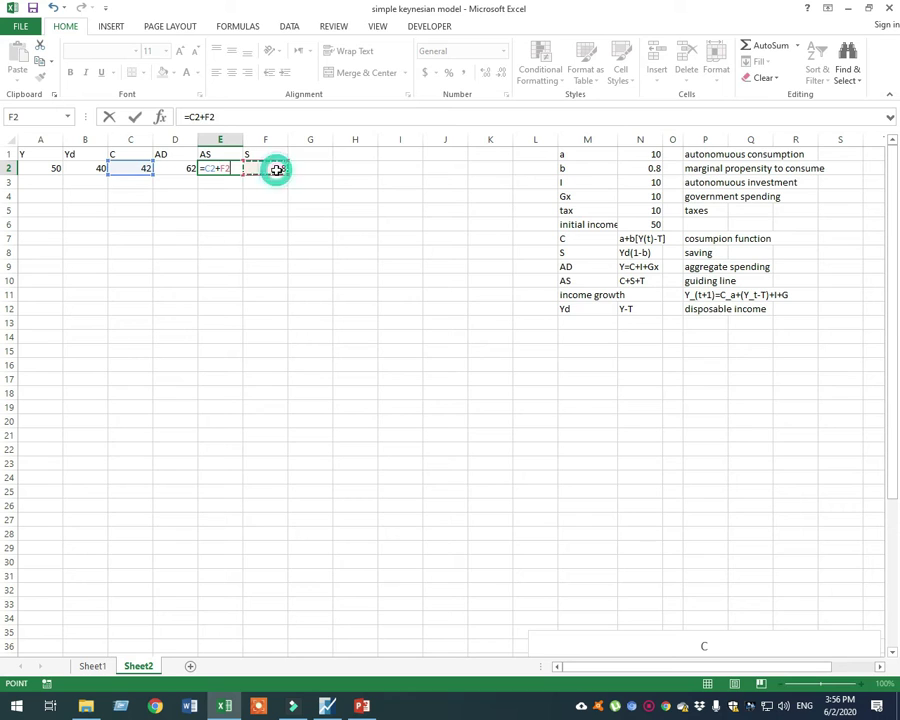
type("+")
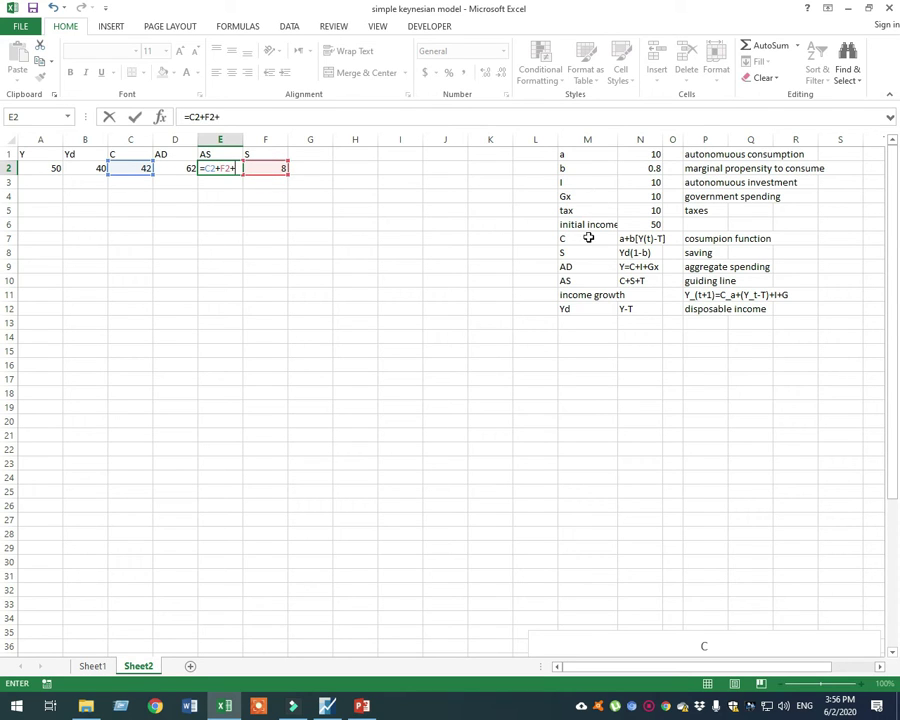
left_click(638, 211)
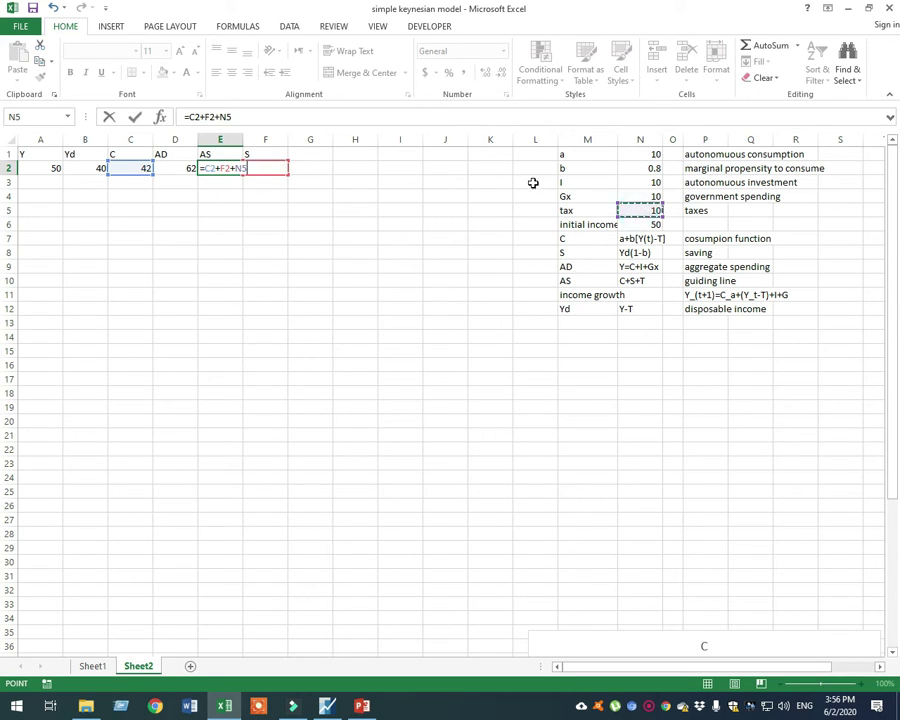
left_click(229, 118)
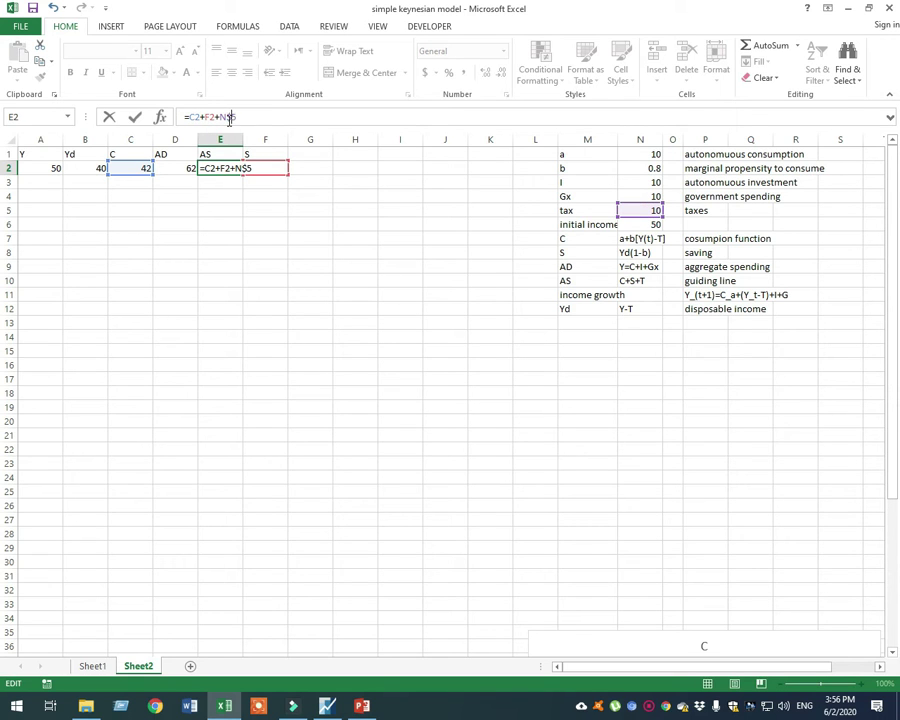
left_click(257, 296)
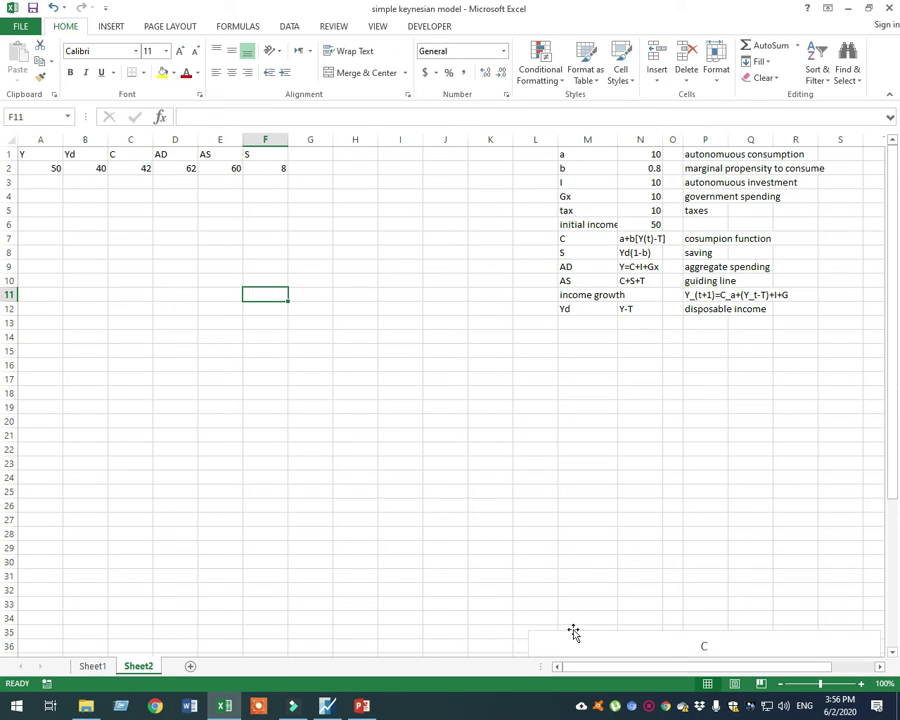
Step: Move the C chart up directly beneath the parameter table and enlarge it to span roughly columns G to S, rows 13 to 35
left_click_drag(595, 632, 428, 355)
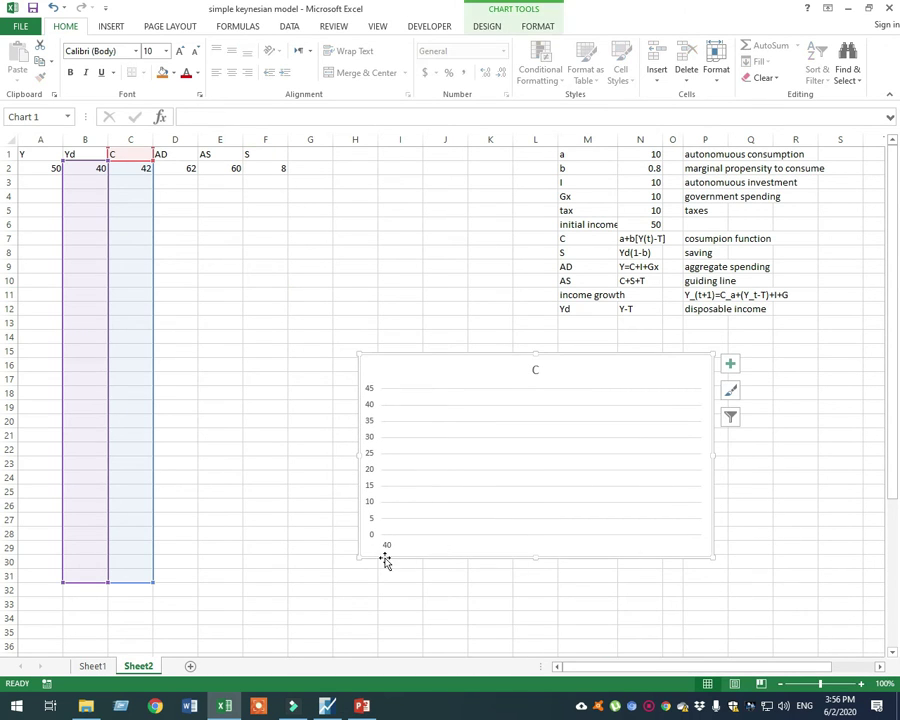
mouse_move(683, 369)
left_mouse_down()
mouse_move(769, 325)
mouse_move(812, 321)
mouse_move(820, 340)
mouse_move(820, 329)
left_mouse_up()
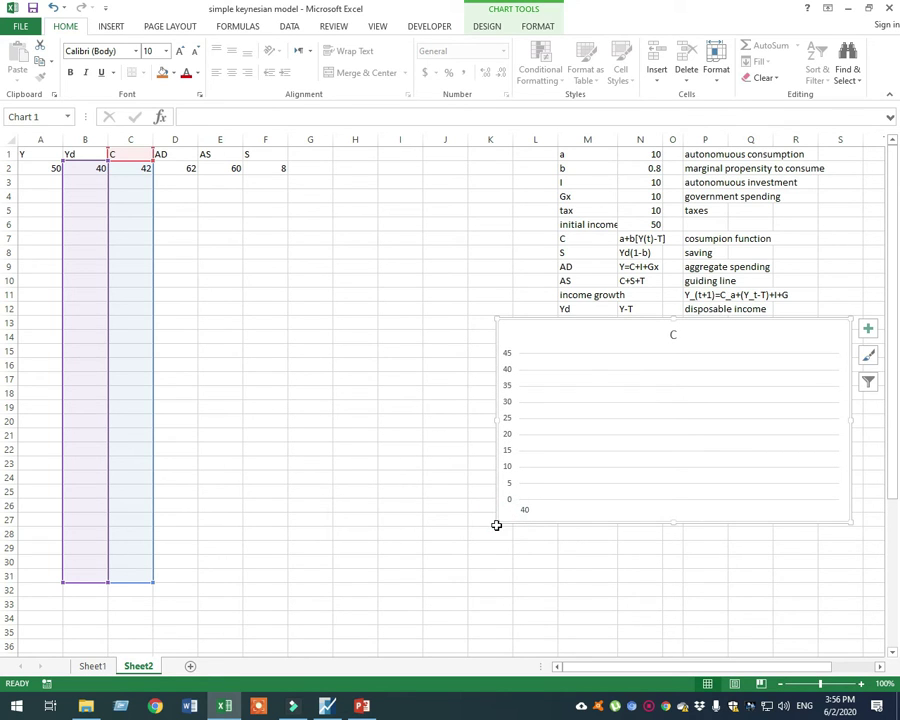
left_click_drag(497, 524, 227, 643)
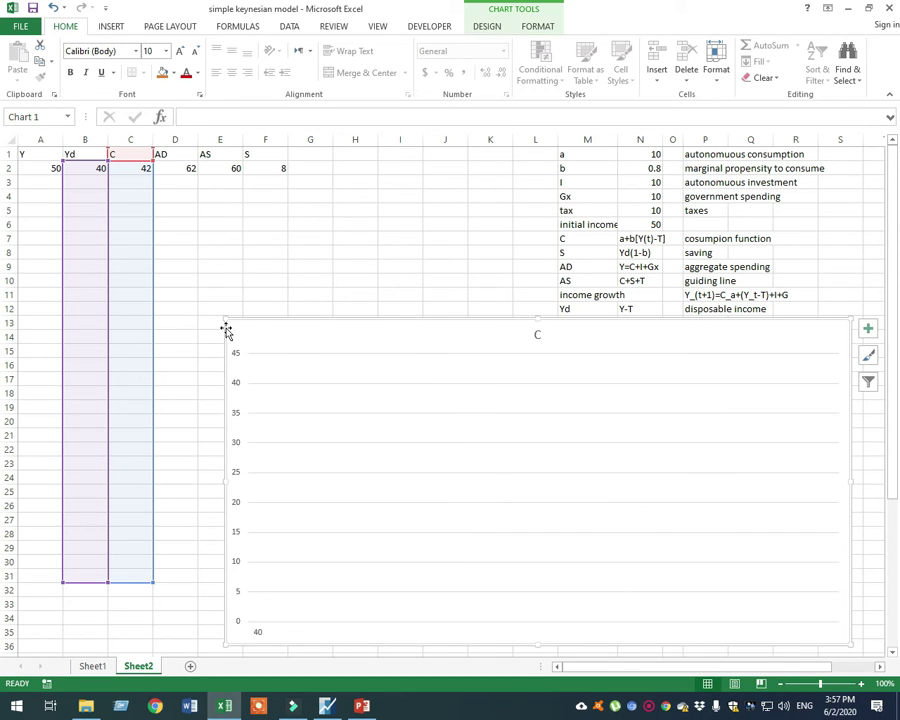
left_click_drag(226, 319, 312, 318)
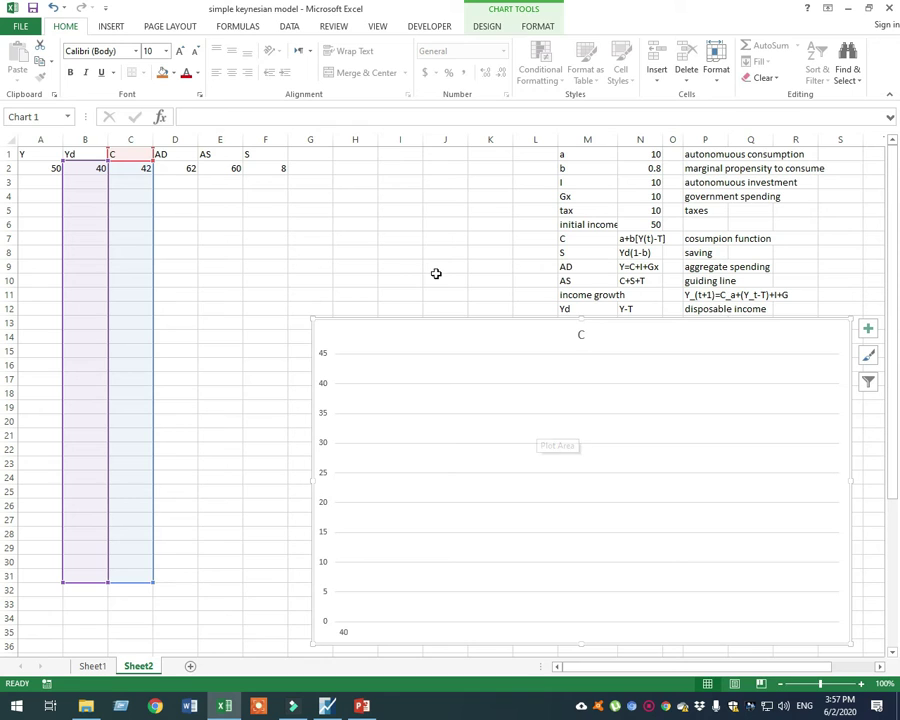
Step: Link next-period income in cell A3 to aggregate demand with =D2 and fill the formula down to A21
left_click(93, 172)
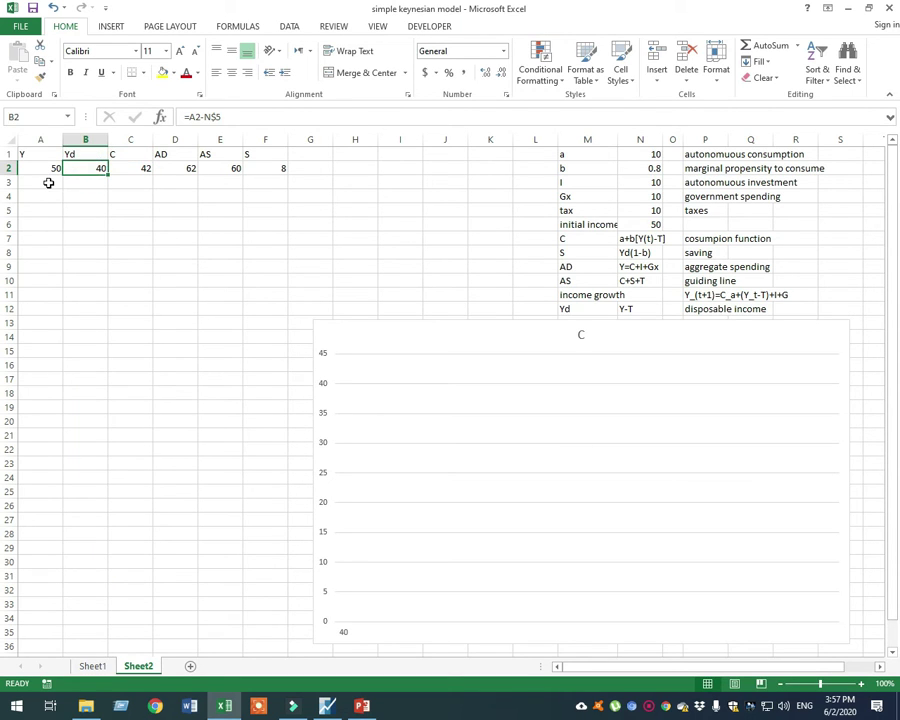
left_click(48, 183)
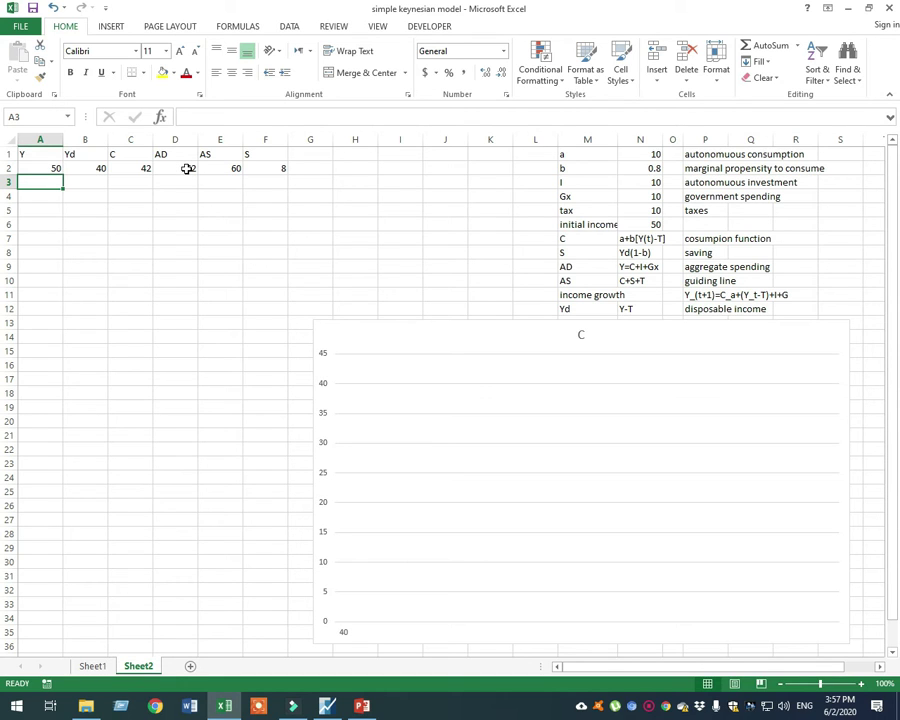
left_click(35, 183)
type("=")
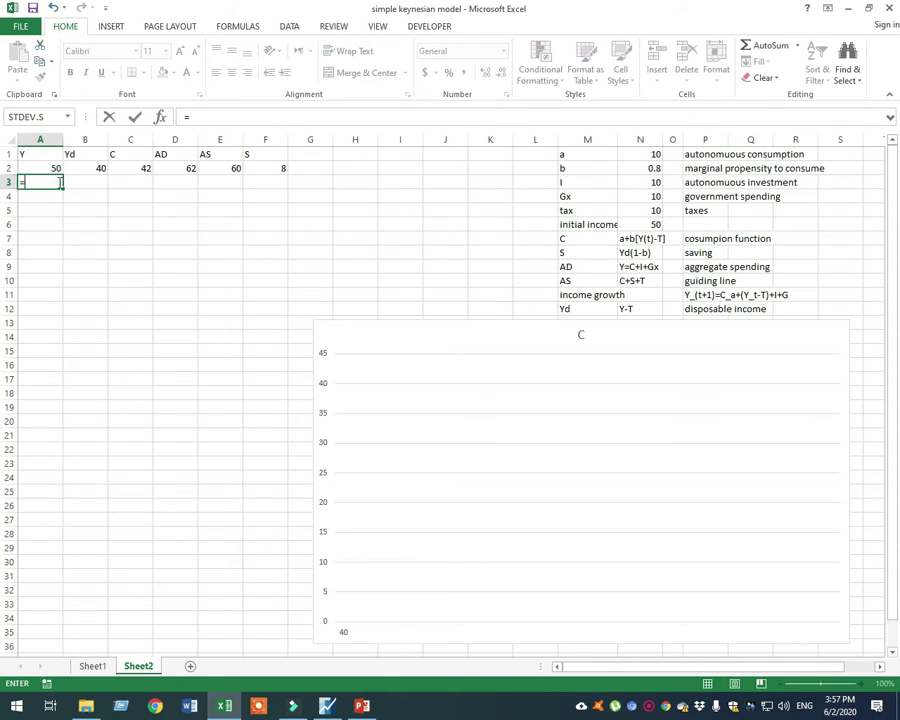
left_click(184, 168)
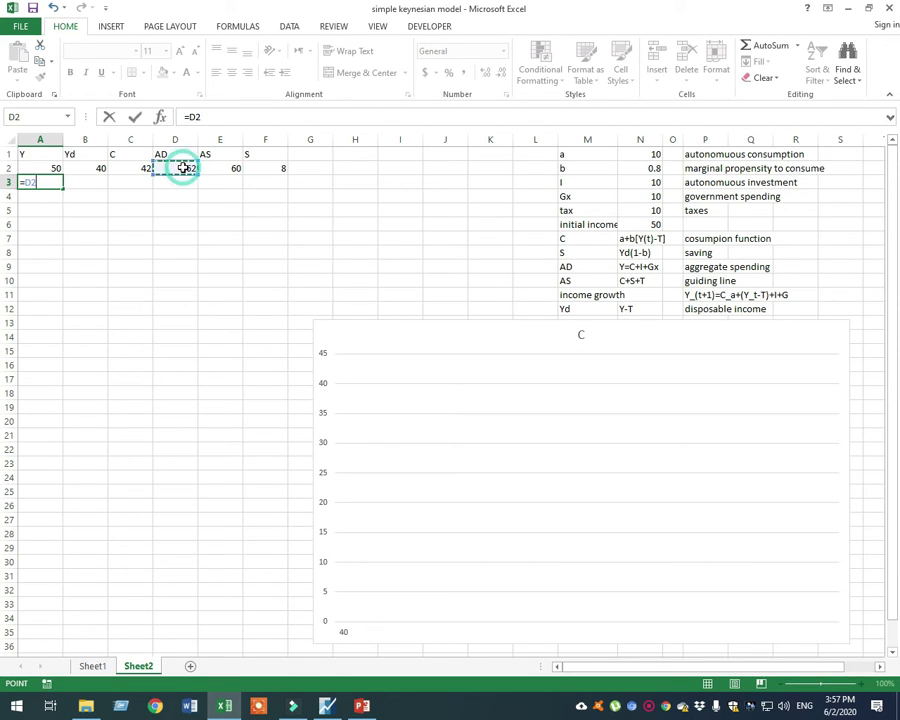
key("Return")
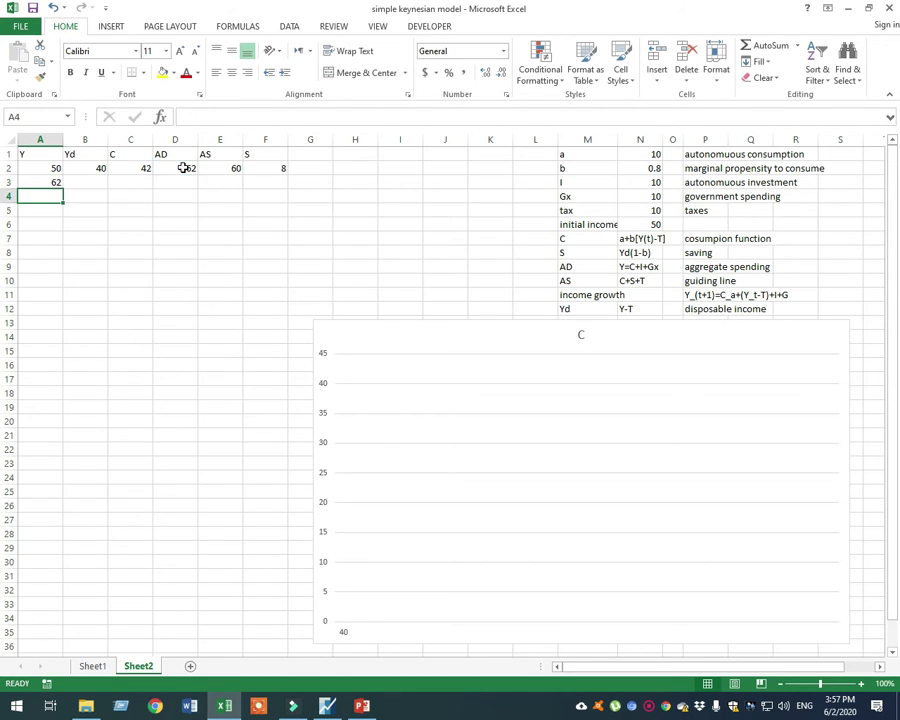
key("ctrl+z")
key("ctrl+y")
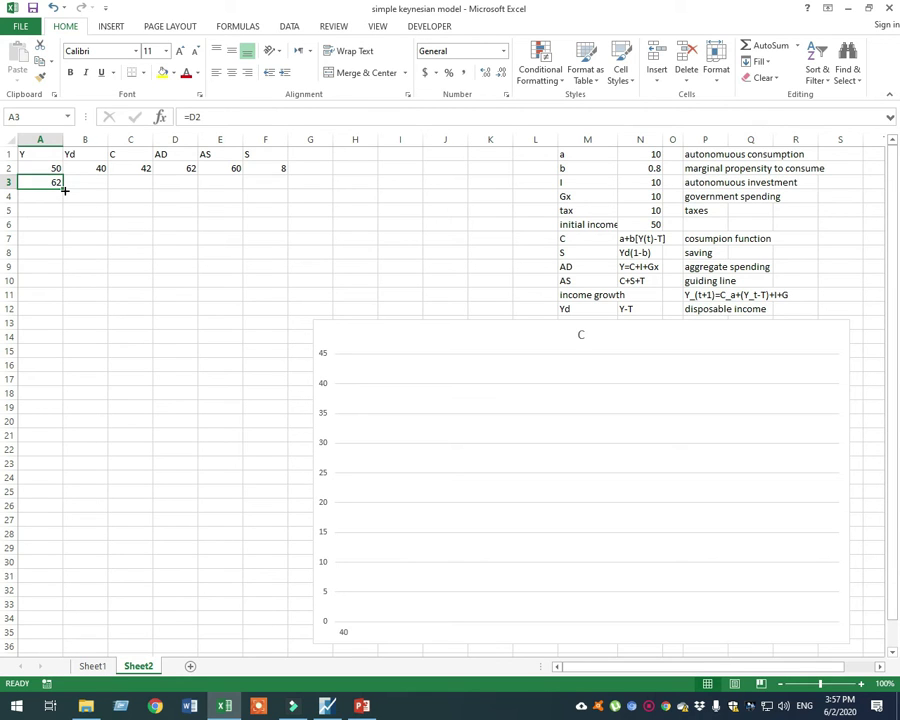
left_click_drag(63, 189, 78, 442)
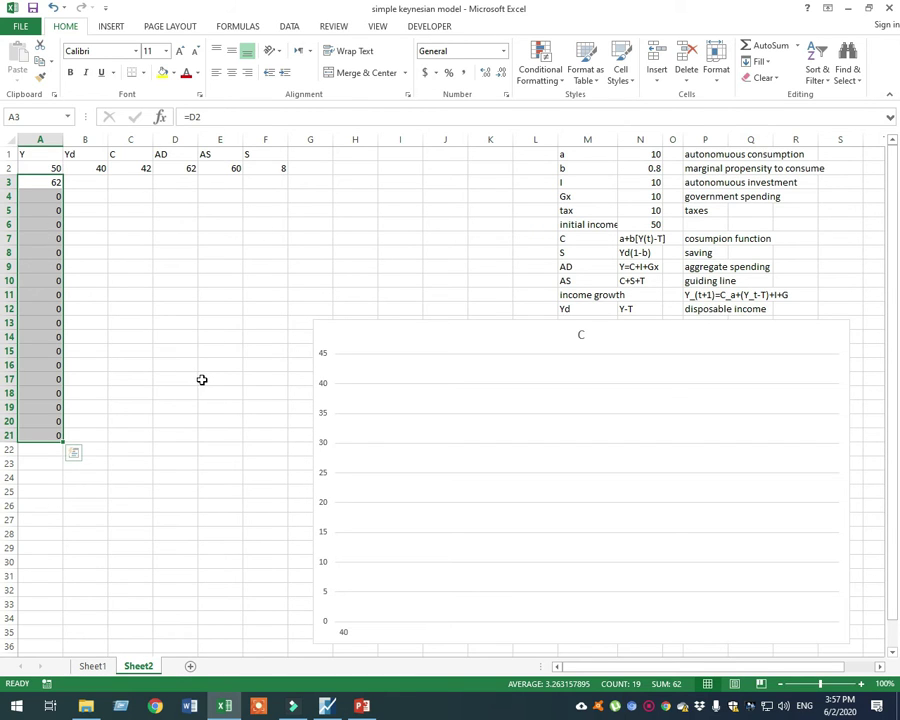
Step: Fill the disposable income formula in B2 and the consumption formula in C2 down to row 21
left_click(90, 180)
left_click(100, 168)
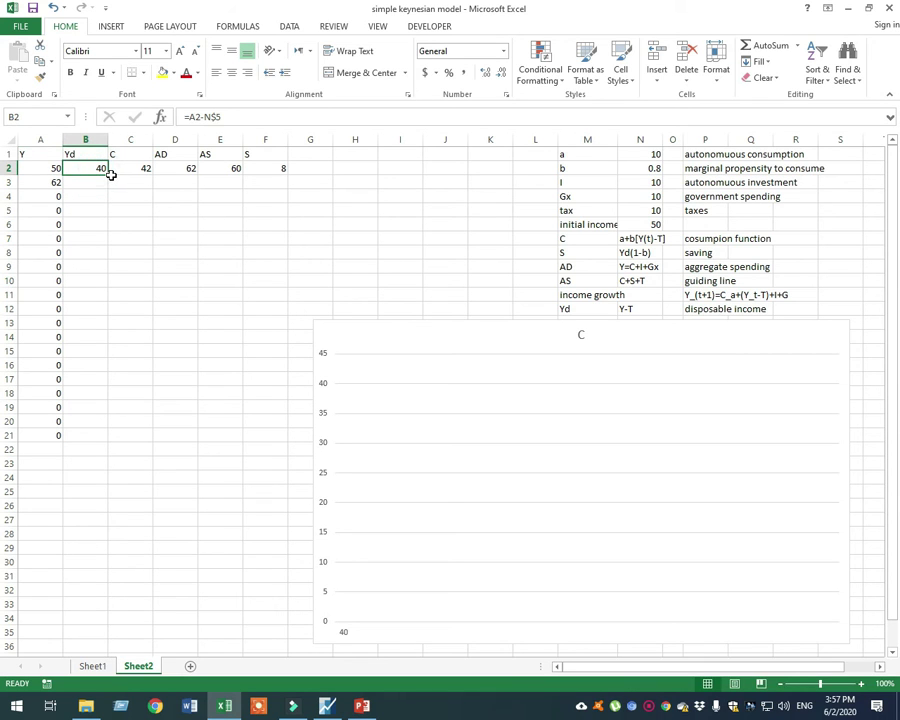
double_click(109, 176)
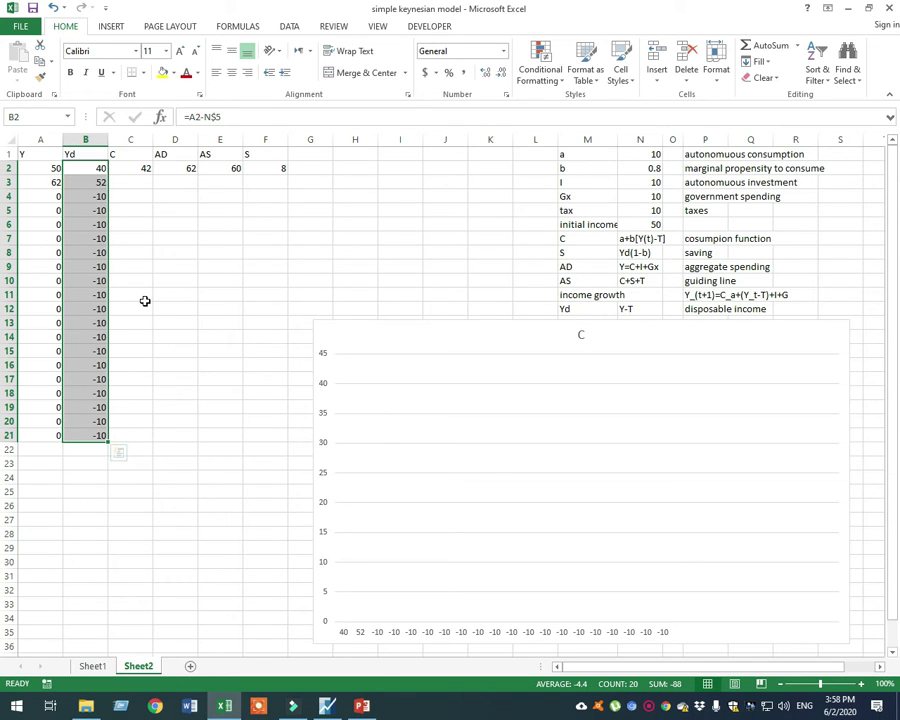
left_click(146, 171)
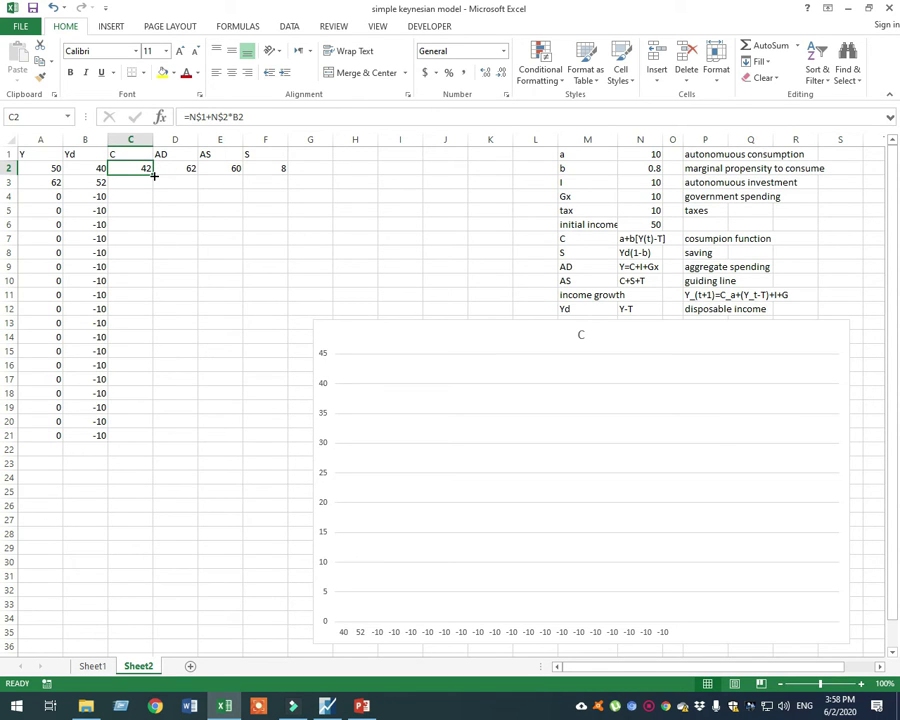
double_click(154, 175)
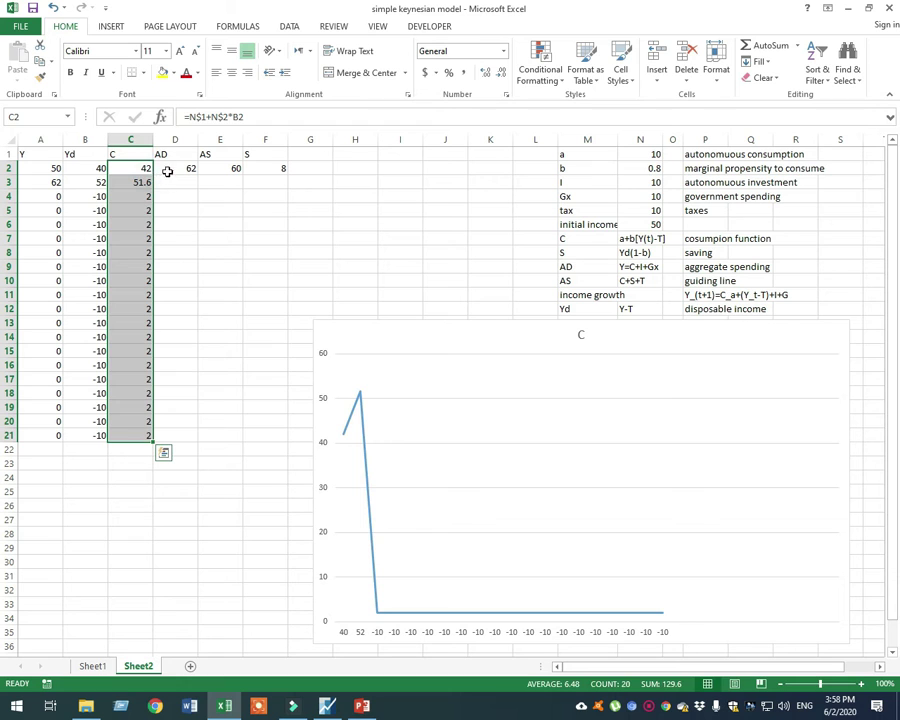
Step: Fill the aggregate demand formula in D2 down to row 21 and trace the resulting consumption curve in the chart
left_click(176, 168)
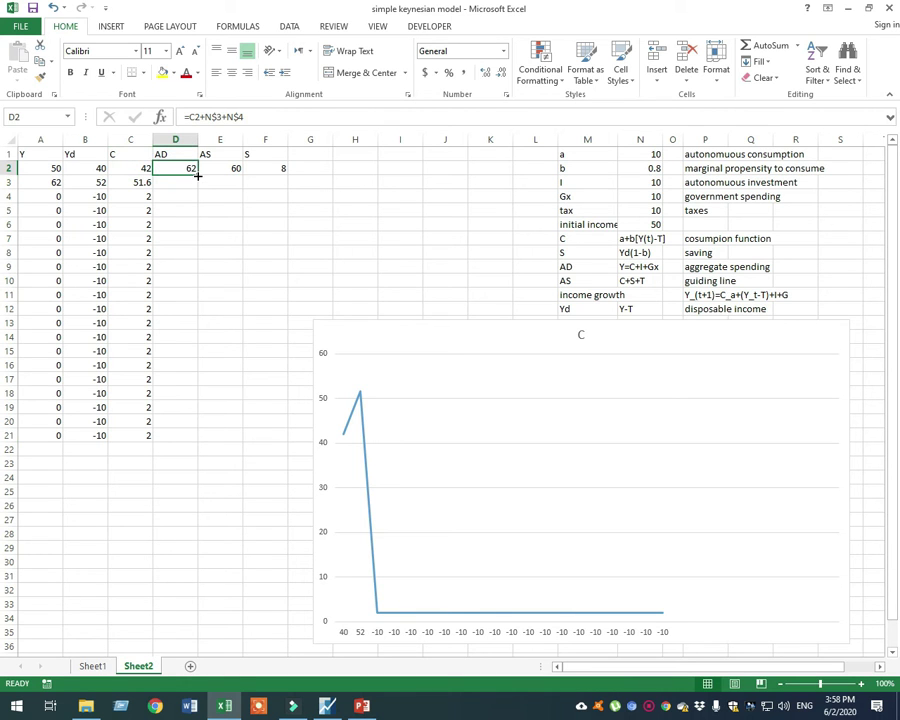
double_click(198, 175)
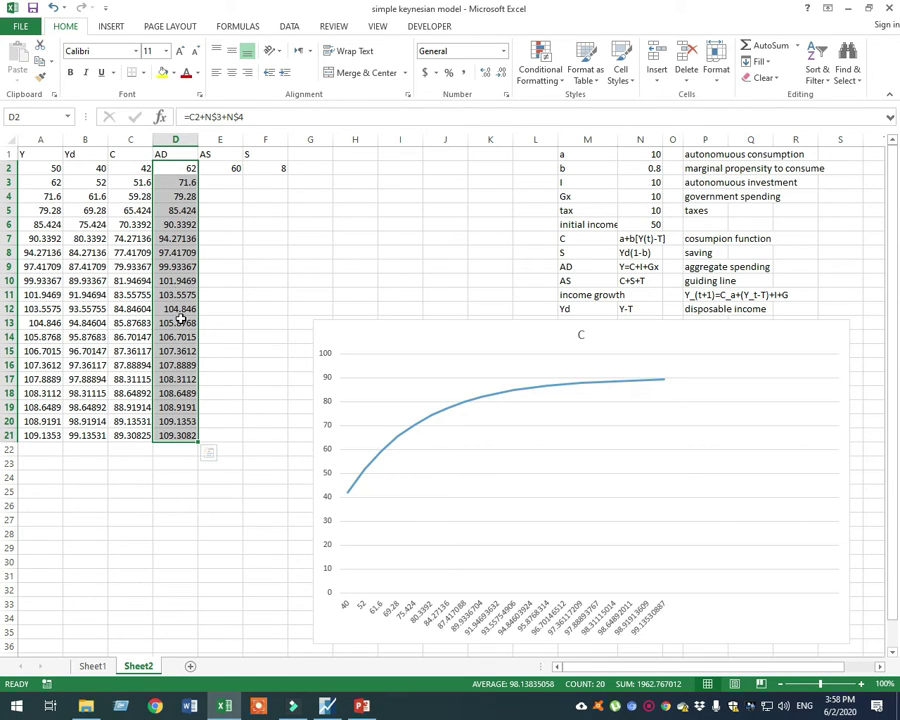
mouse_move(345, 497)
mouse_move(408, 435)
mouse_move(664, 393)
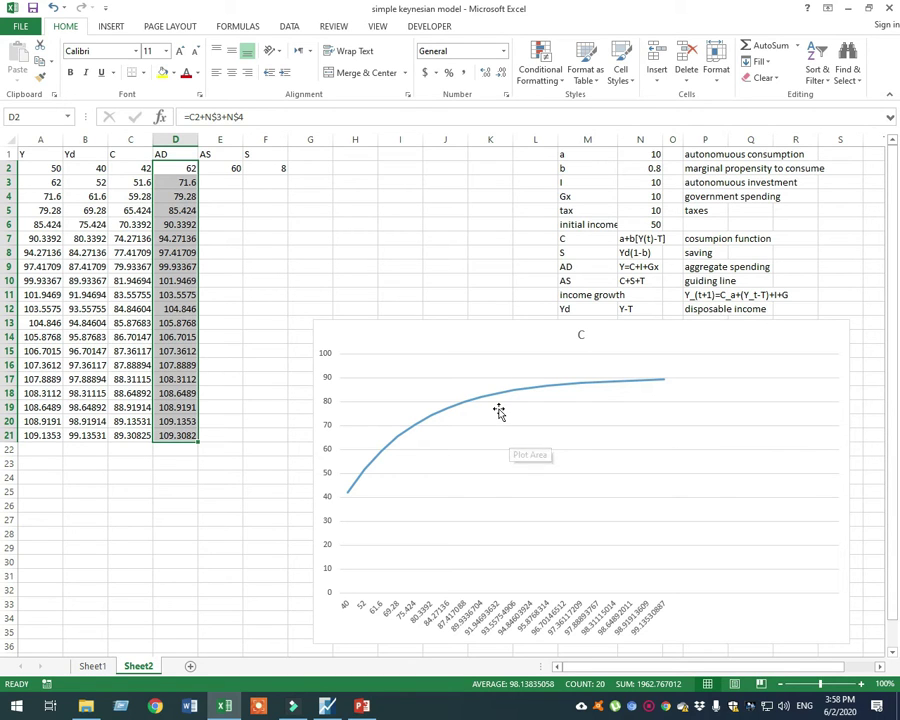
Step: Extend the next-period income formula from A3 down to A31 to match the length of the chart's data range
left_click(328, 636)
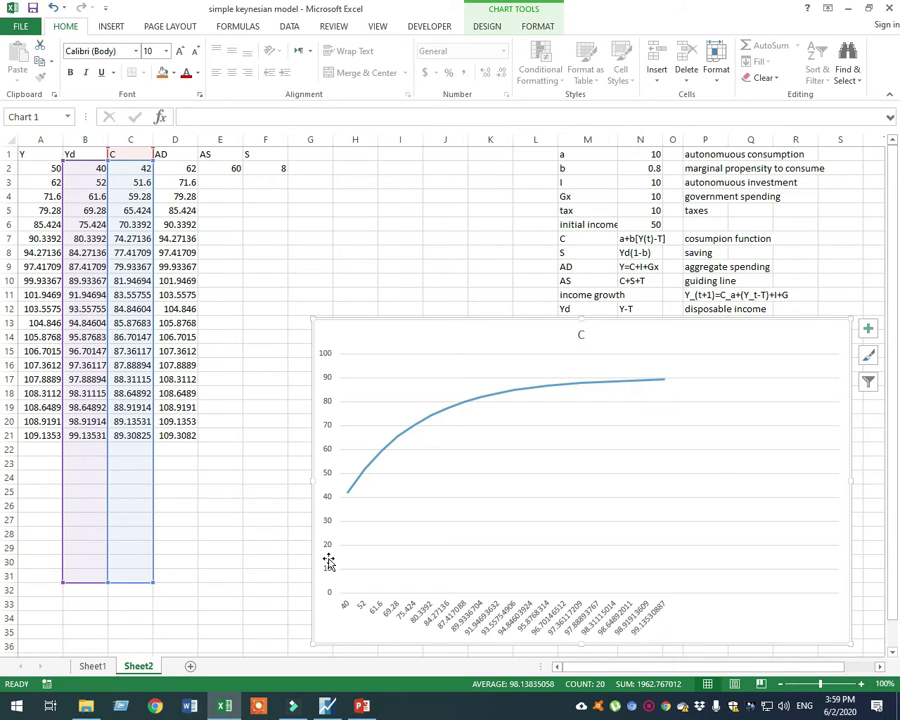
left_click(333, 327)
left_click(338, 264)
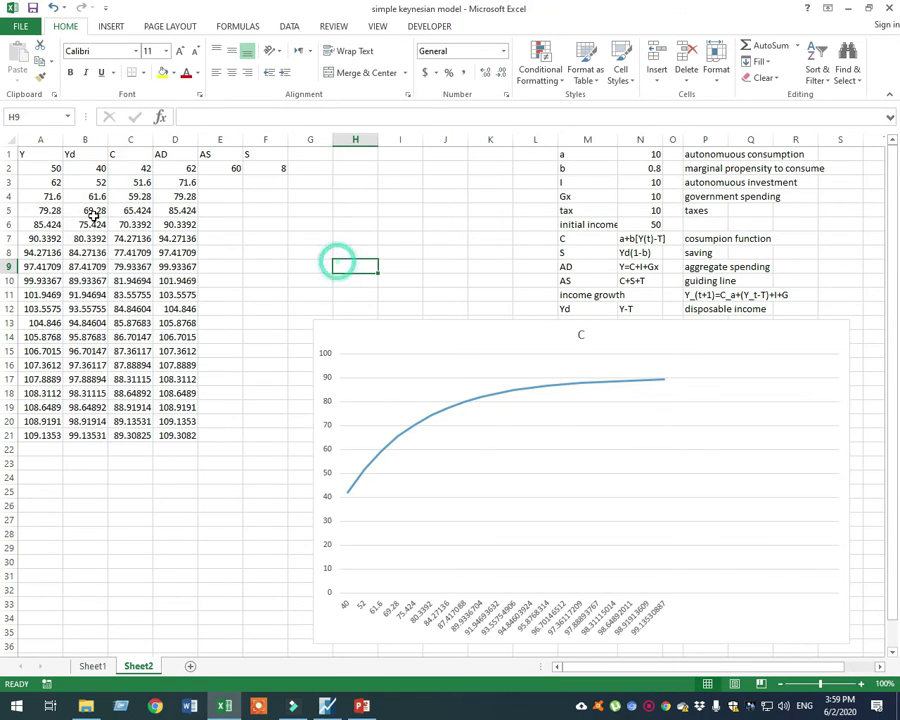
left_click(50, 180)
left_click_drag(64, 186, 77, 580)
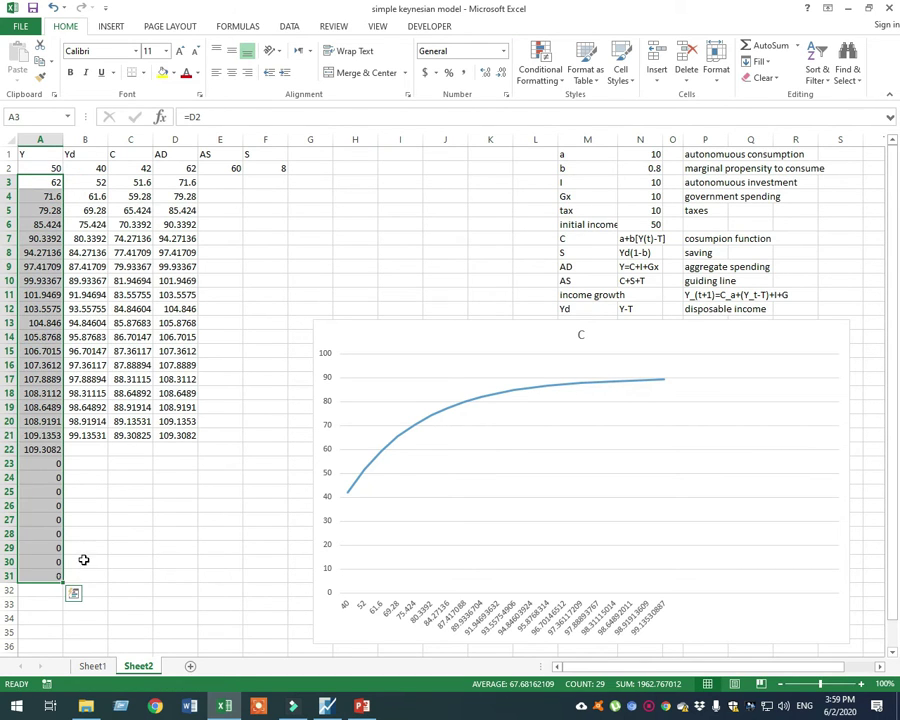
Step: Extend the disposable income formula in column B down to row 31
left_click(102, 168)
double_click(107, 175)
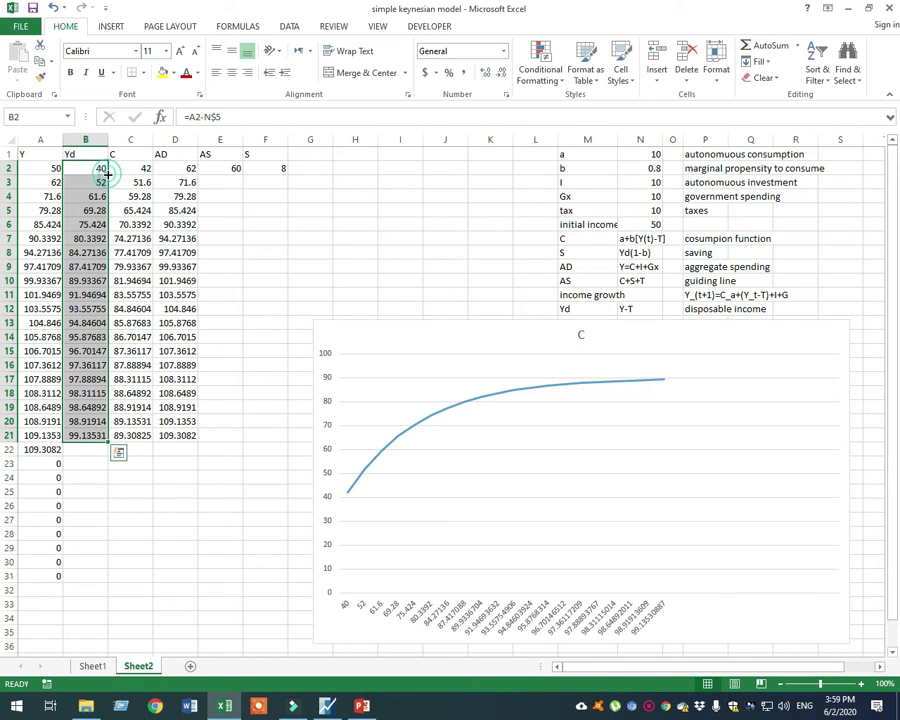
left_click_drag(100, 450, 108, 545)
left_click(93, 169)
left_click_drag(108, 175, 107, 442)
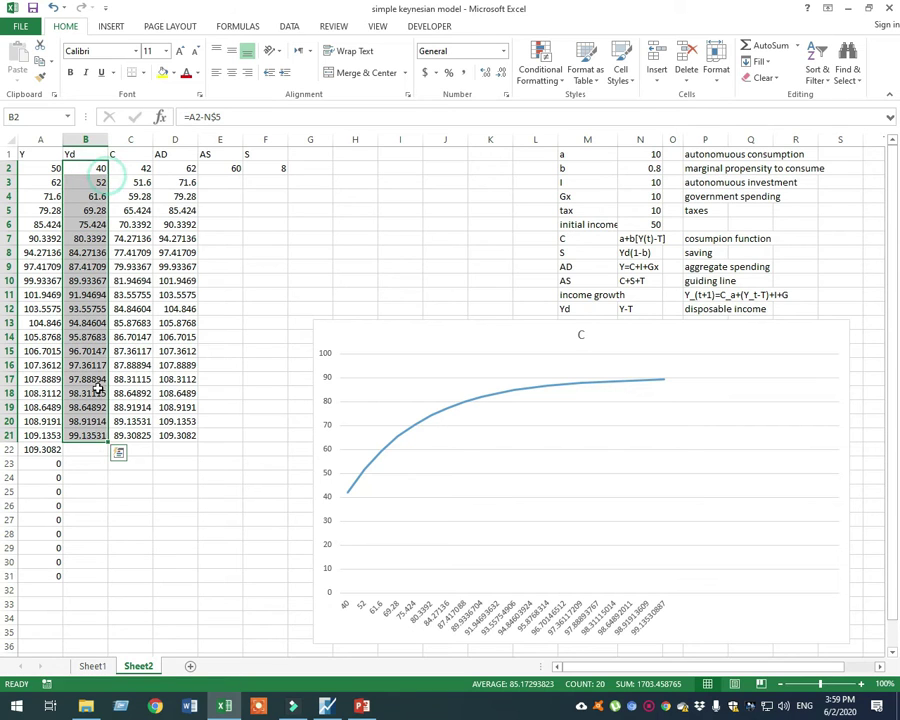
double_click(108, 440)
Step: Extend the consumption formula in column C and the aggregate demand formula in column D down to row 31
left_click(140, 168)
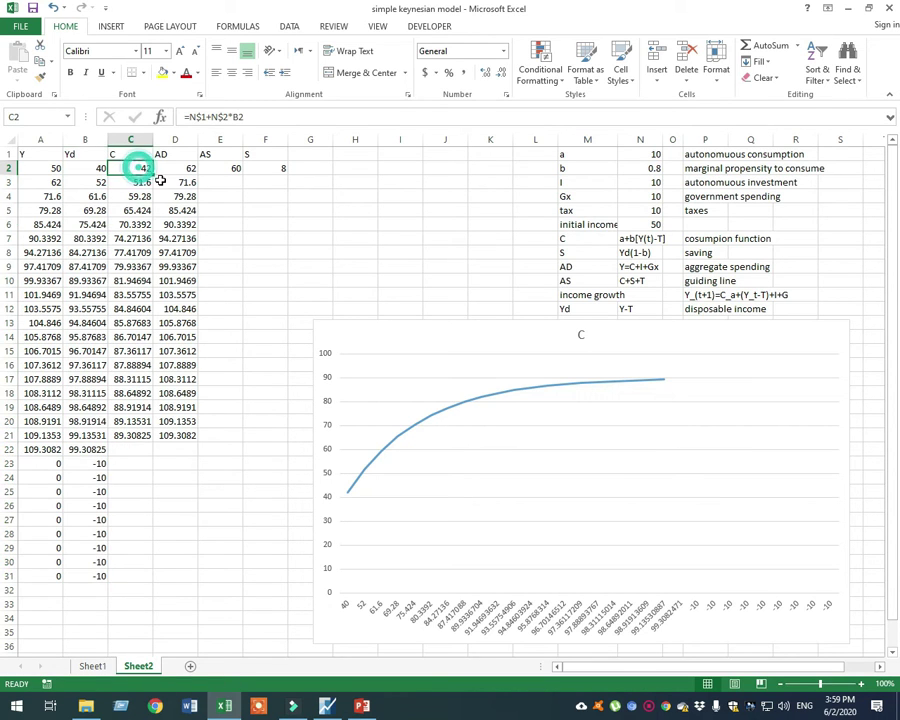
left_click_drag(153, 175, 155, 442)
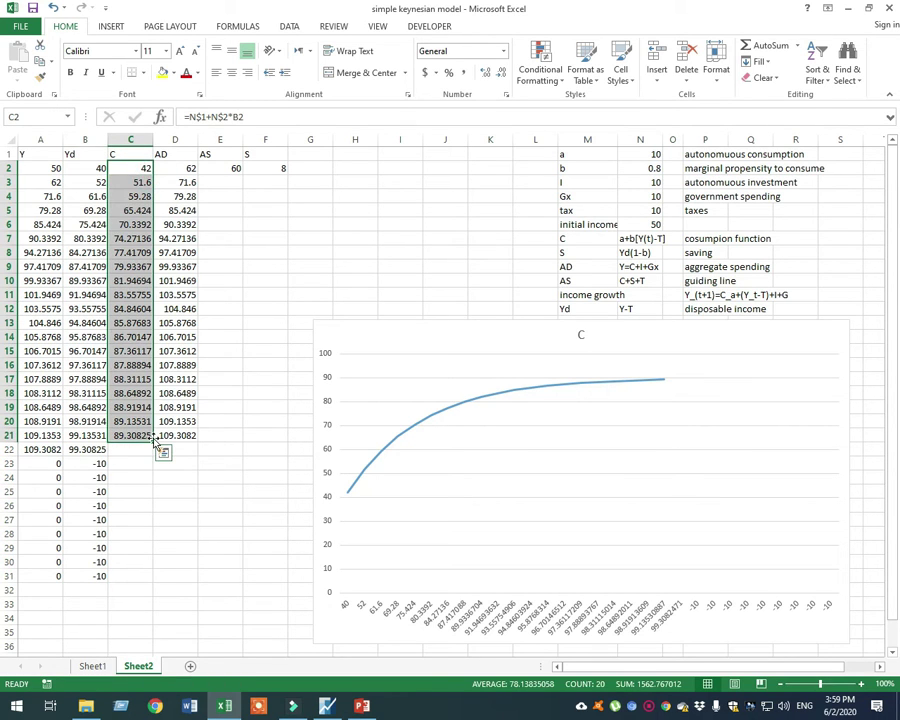
double_click(153, 442)
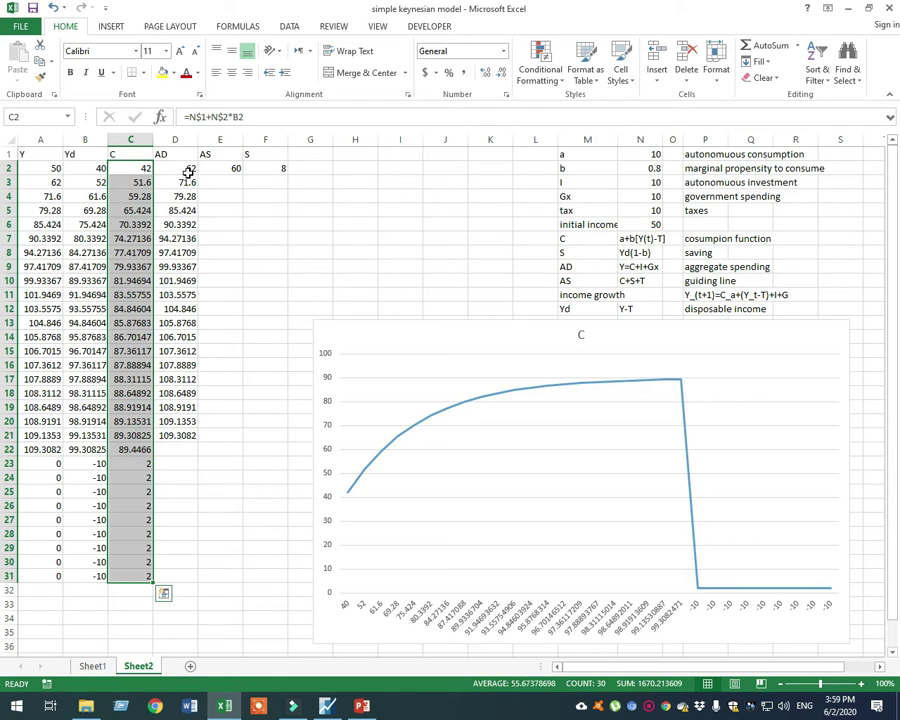
left_click(188, 170)
left_click_drag(200, 175, 198, 580)
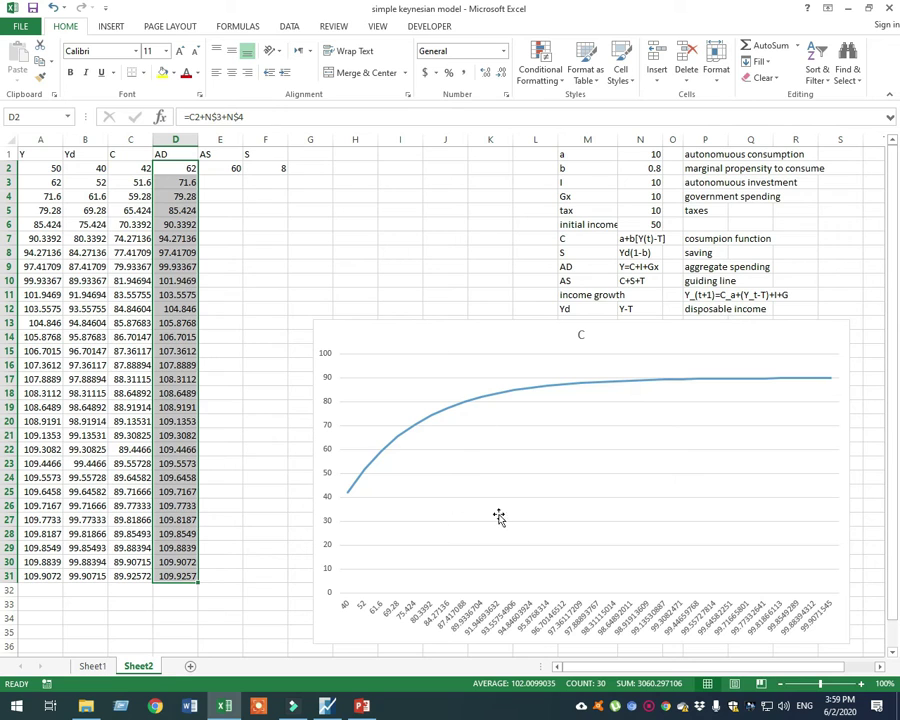
Step: Fill the saving formula in F2 and the AS formula in E2 down to row 31
left_click(220, 168)
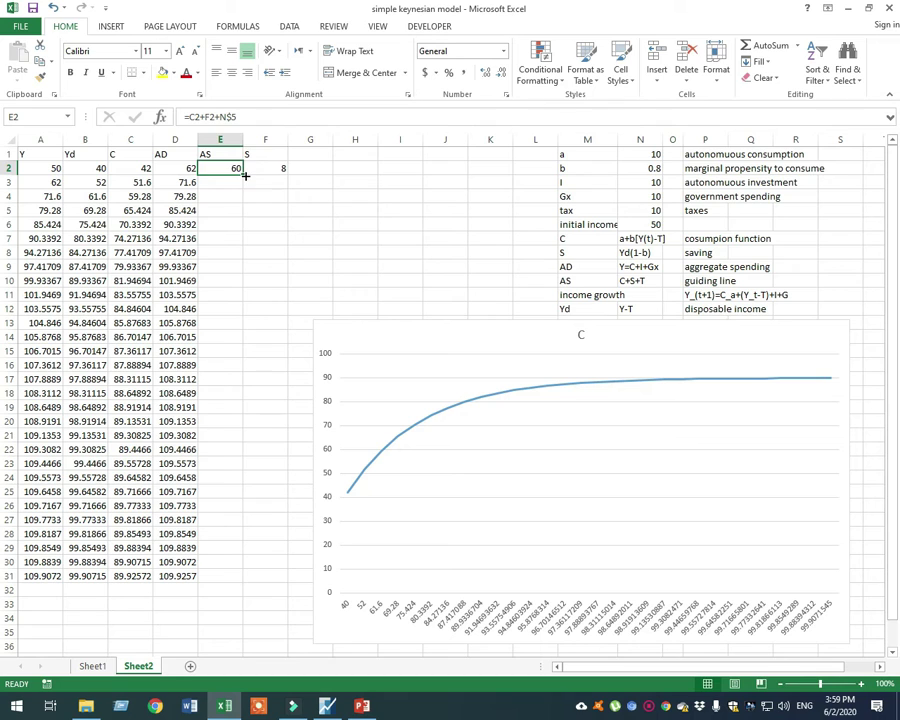
left_click(262, 169)
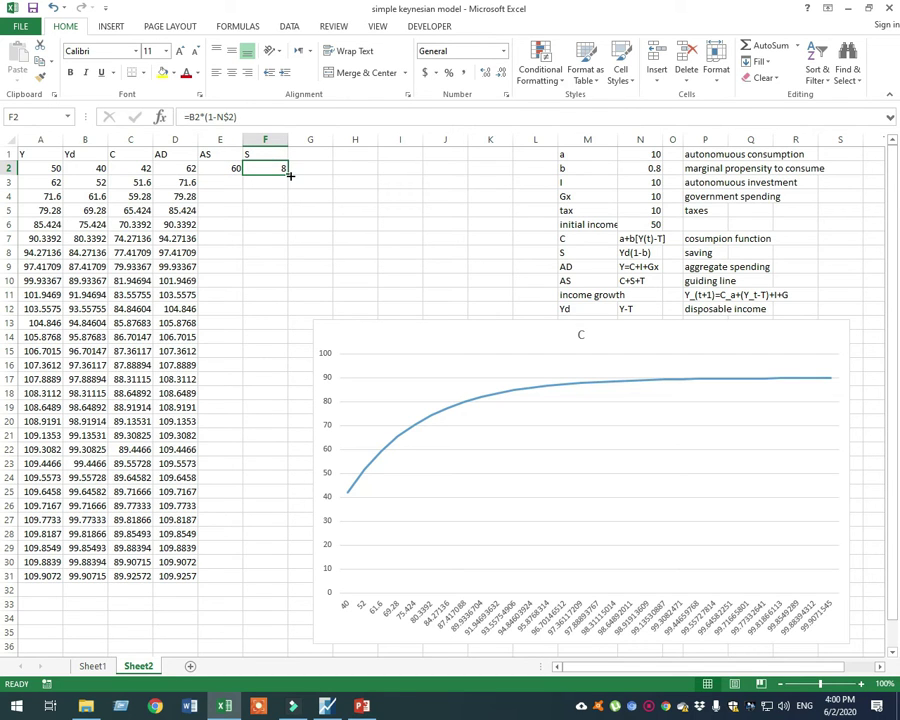
double_click(289, 175)
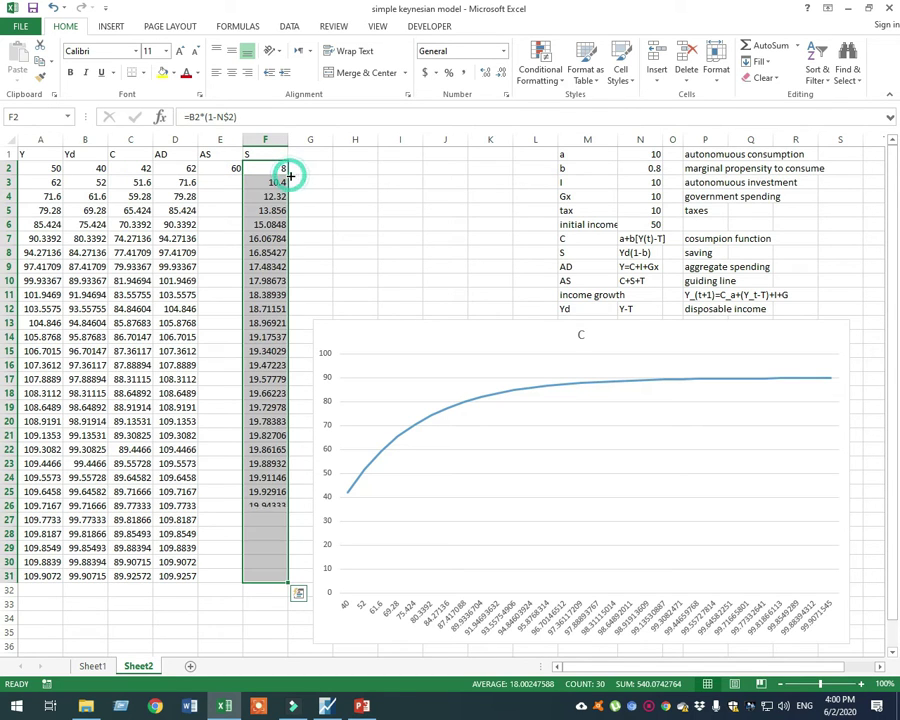
left_click(236, 168)
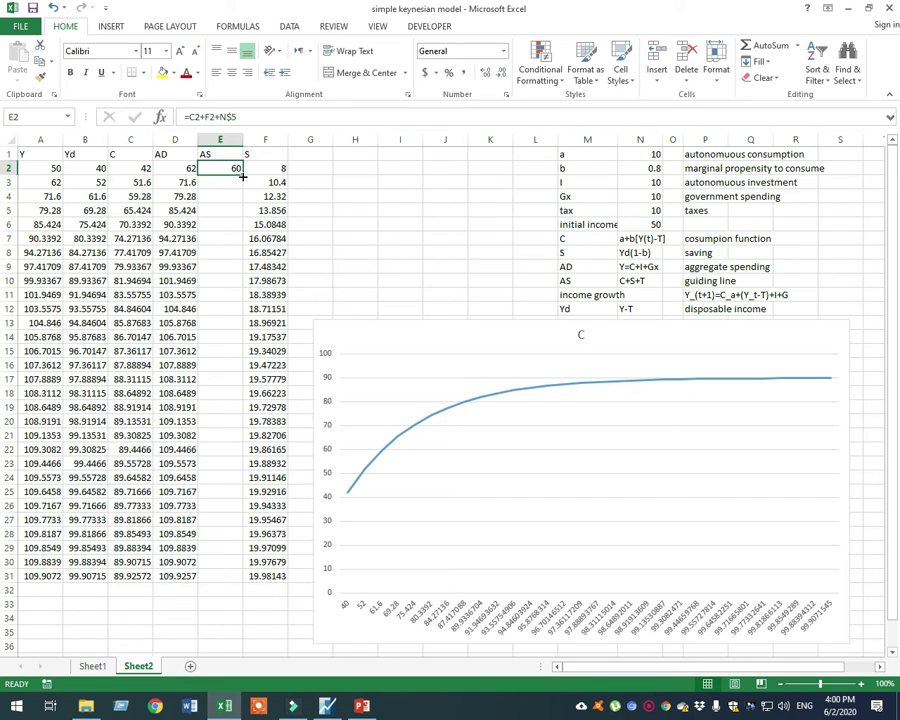
double_click(243, 176)
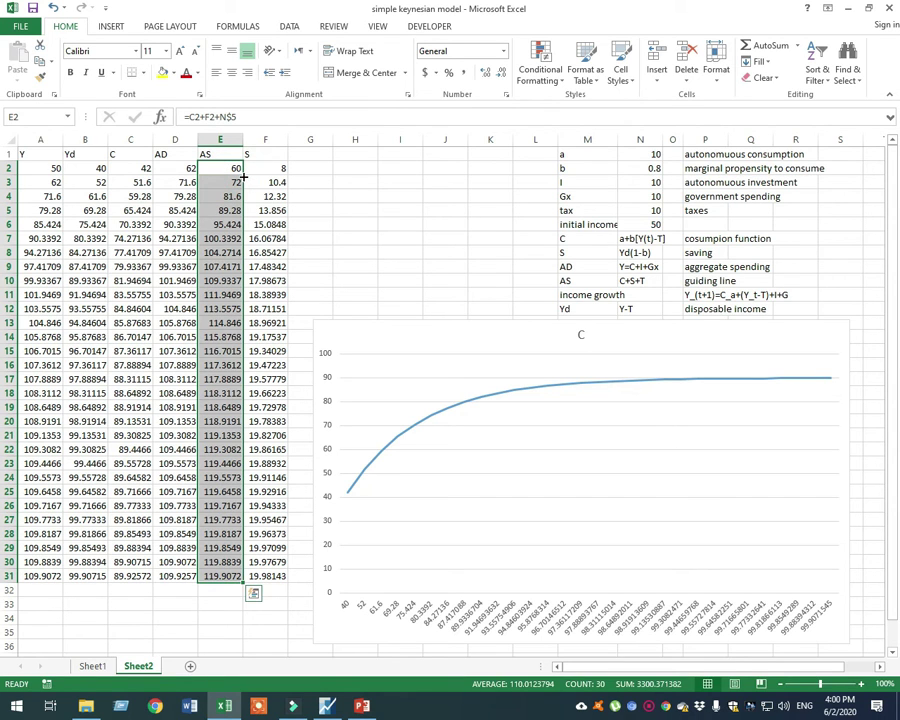
Step: Expand the chart's data range from column C to include the AD and AS columns, C through E
left_click(337, 641)
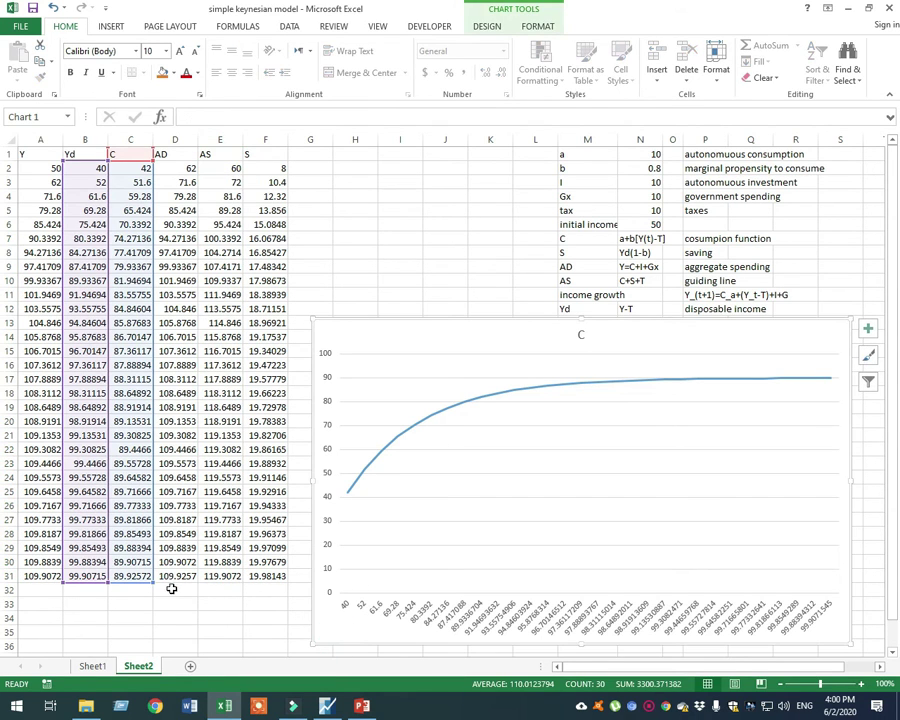
left_click_drag(154, 585, 229, 584)
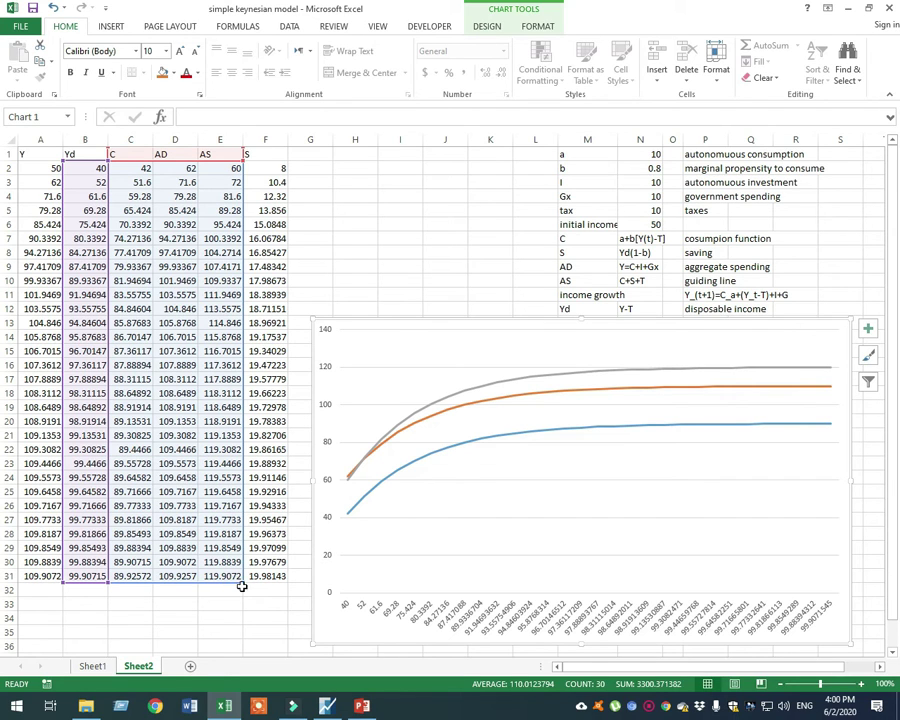
left_click_drag(243, 581, 202, 584)
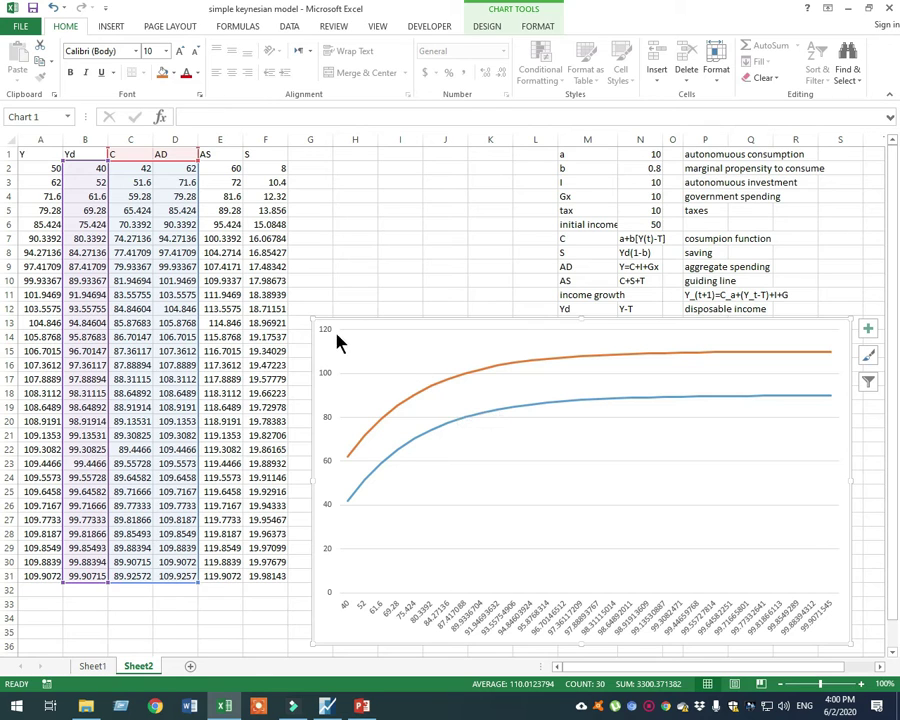
left_click_drag(153, 581, 236, 583)
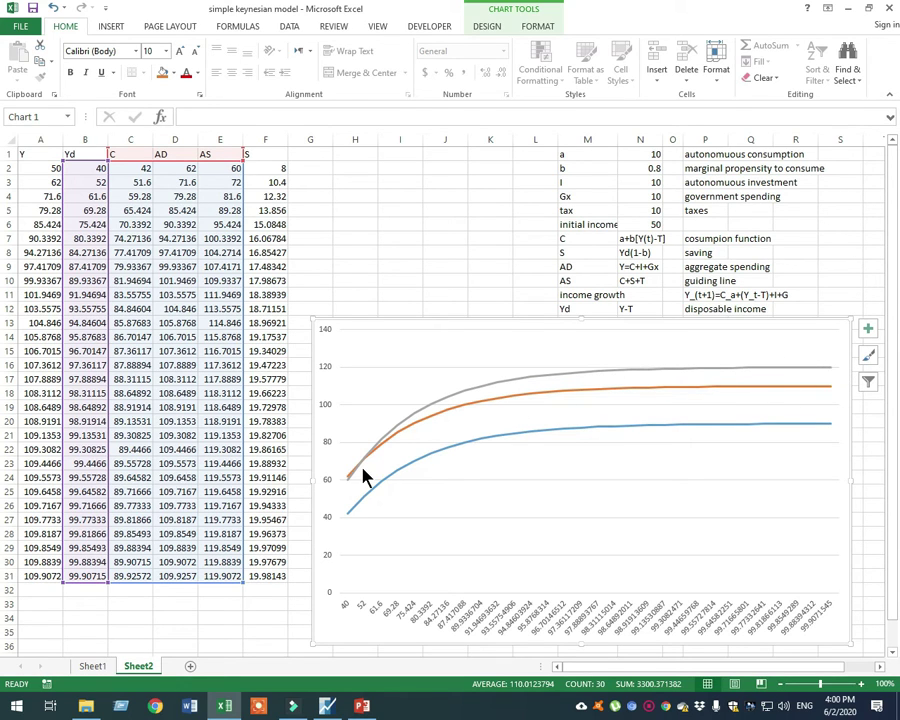
Step: Compare the AD and AS values in D3:E3 with the point where their curves cross in the chart
mouse_move(363, 476)
left_click(120, 182)
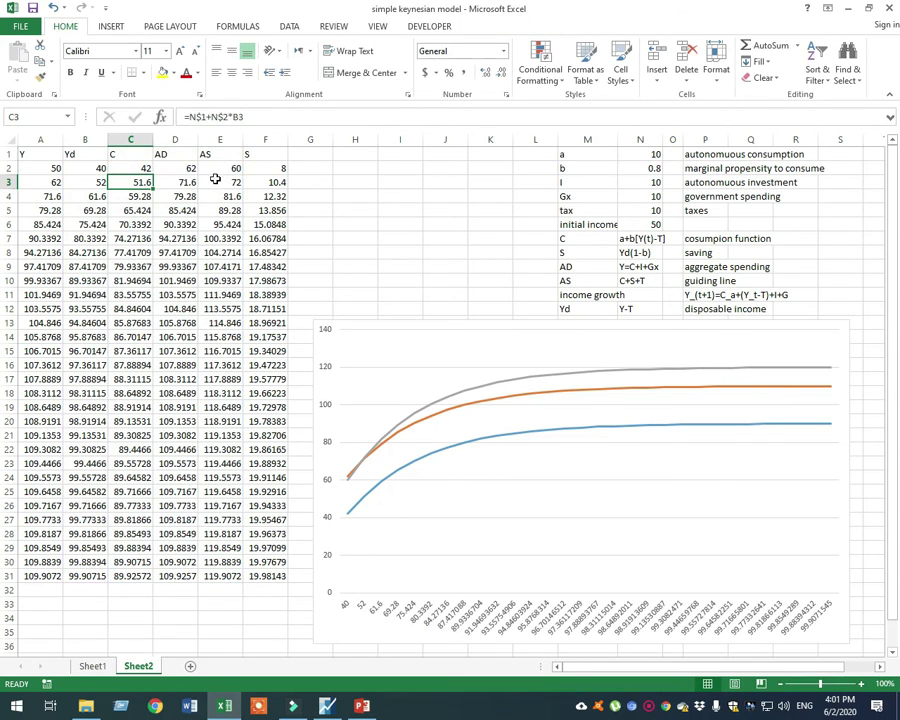
left_click_drag(184, 181, 220, 182)
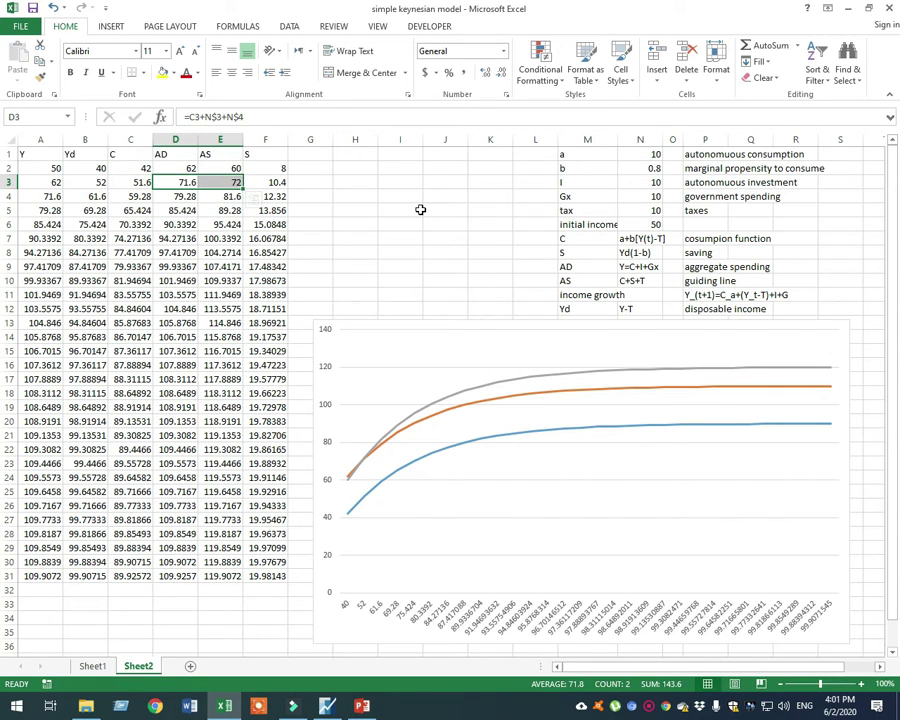
left_click(411, 342)
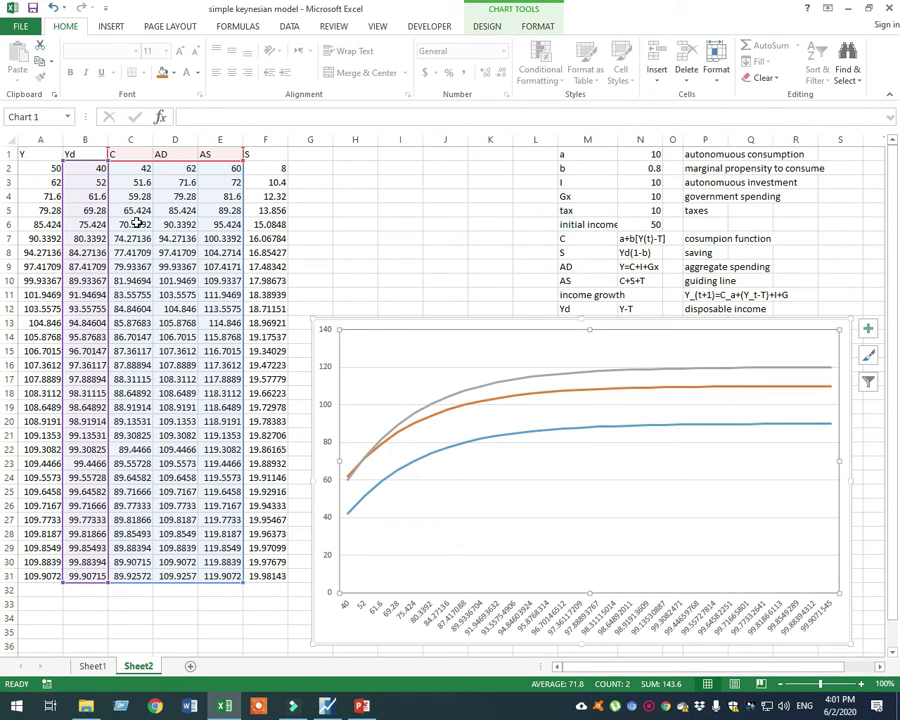
left_click(401, 223)
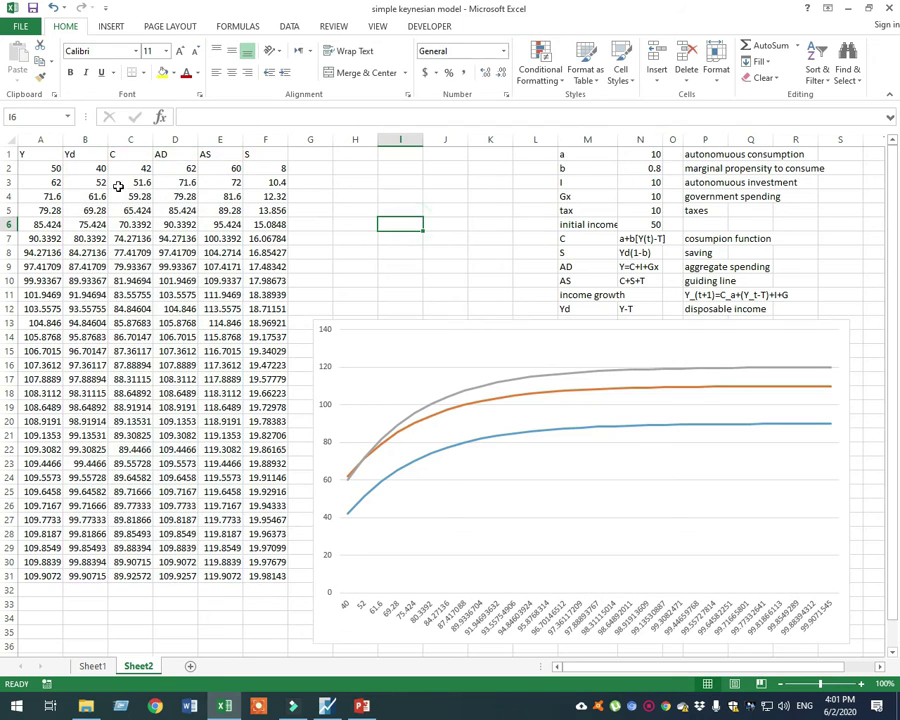
Step: Format the values in B2:F31 to show no decimal places
left_click_drag(72, 168, 250, 578)
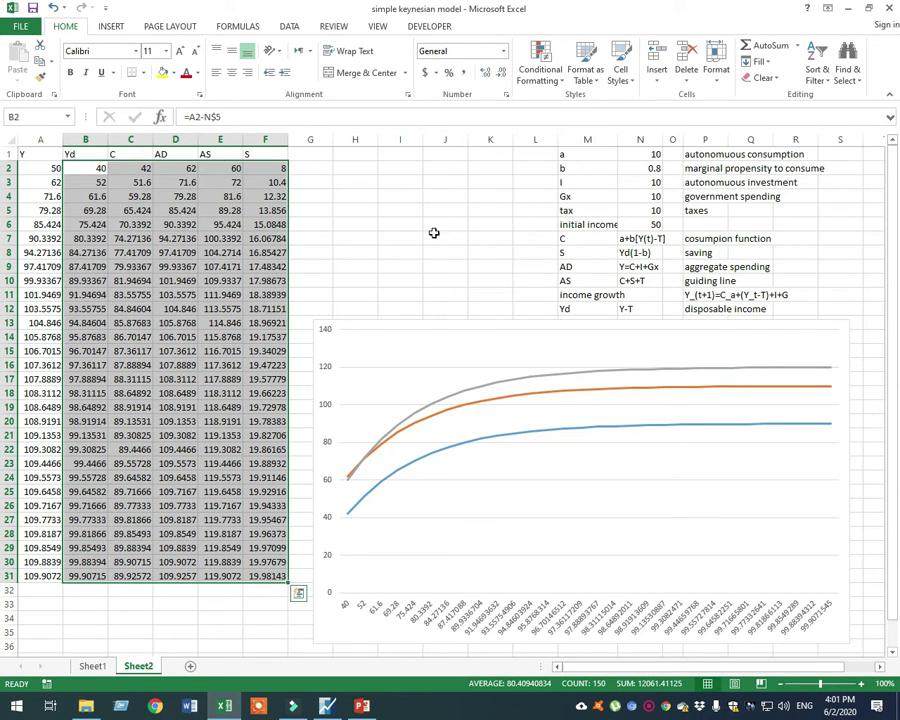
left_click(502, 74)
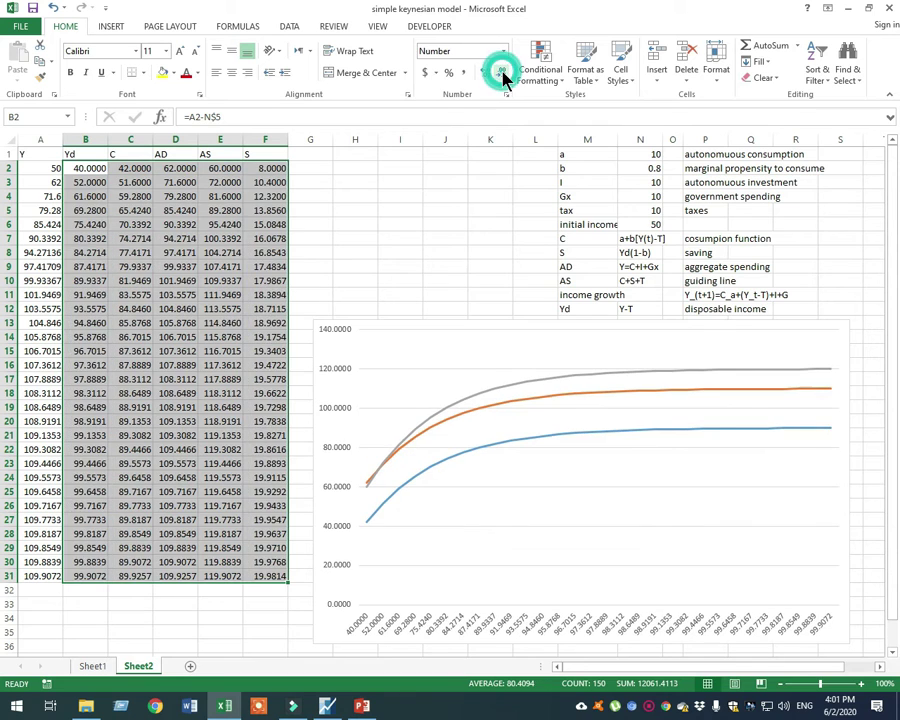
left_click(502, 74)
left_click(502, 74)
left_click(502, 74)
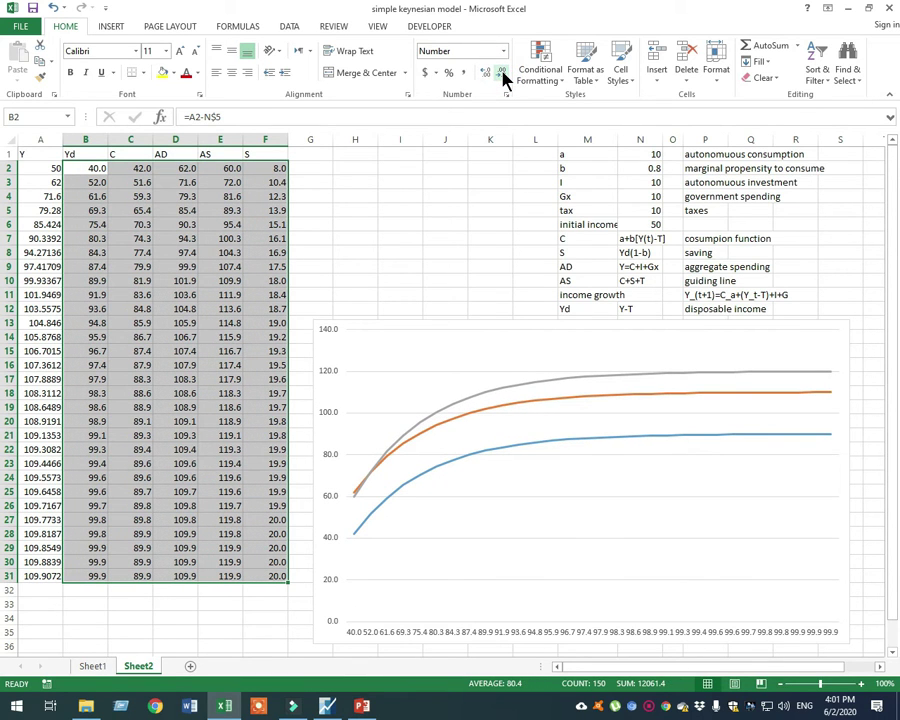
left_click(502, 74)
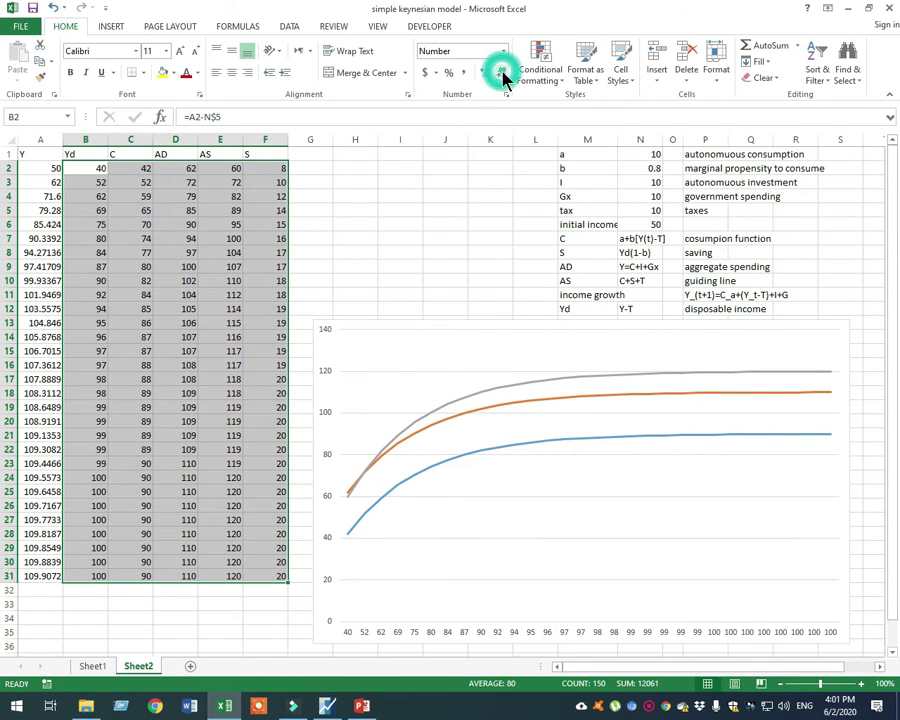
left_click(461, 249)
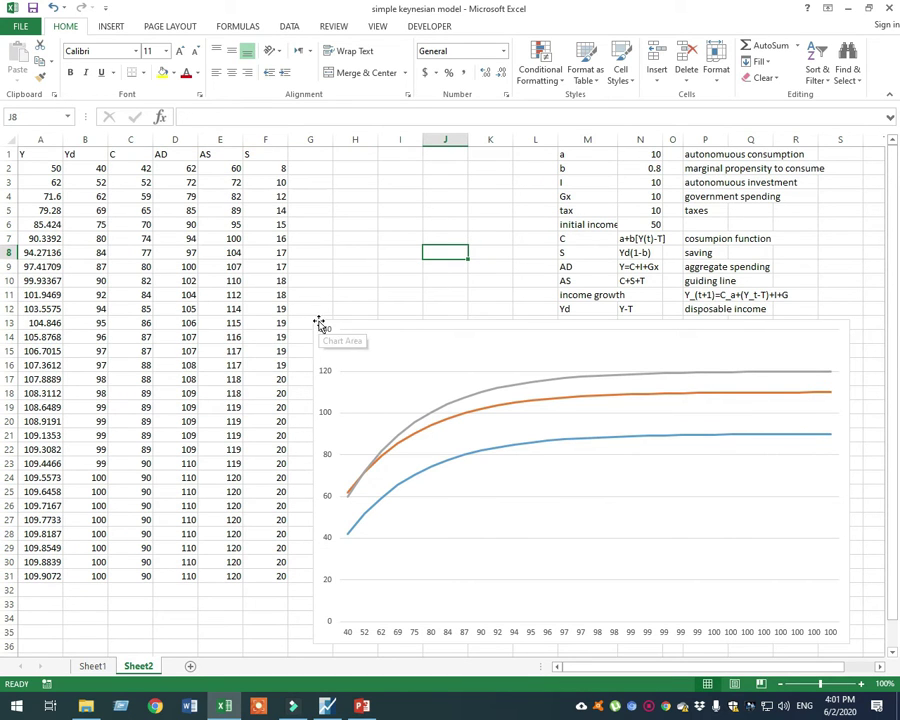
Step: Set autonomous consumption a in cell N1 to 5
left_click(458, 332)
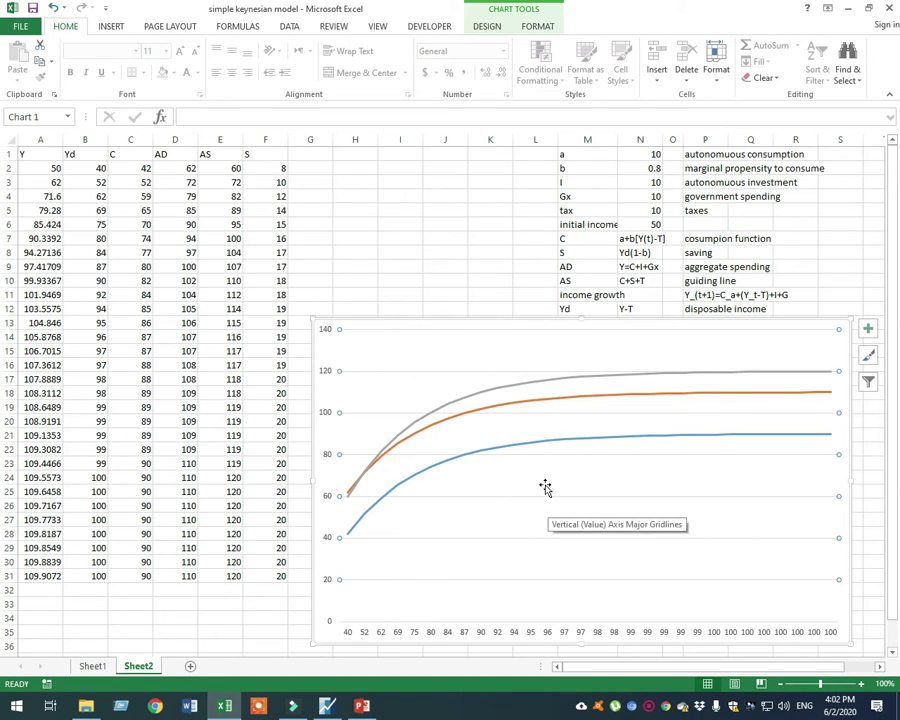
left_click(655, 224)
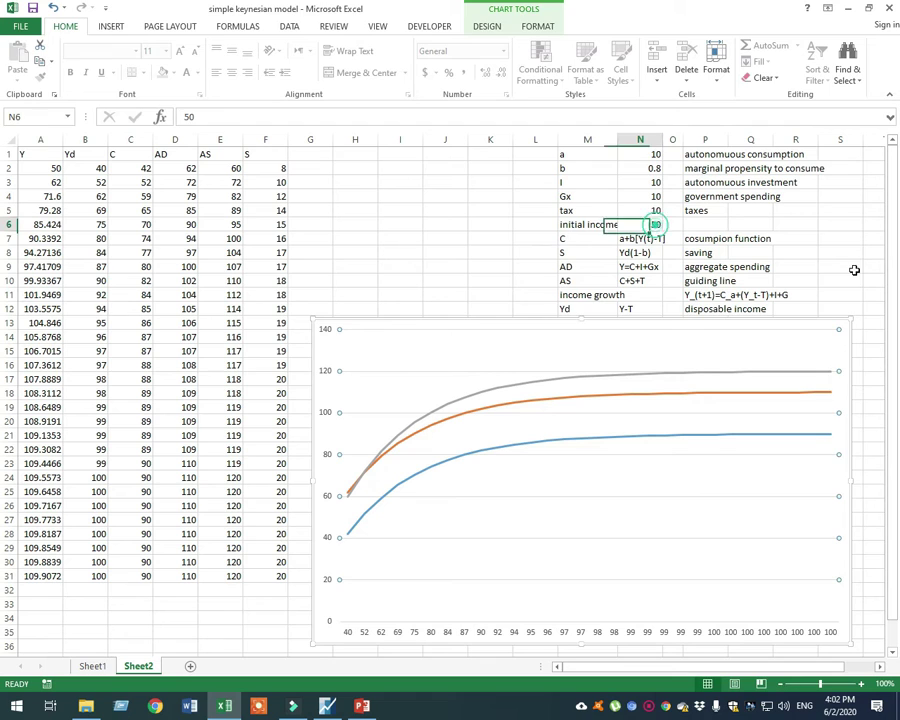
left_click(651, 156)
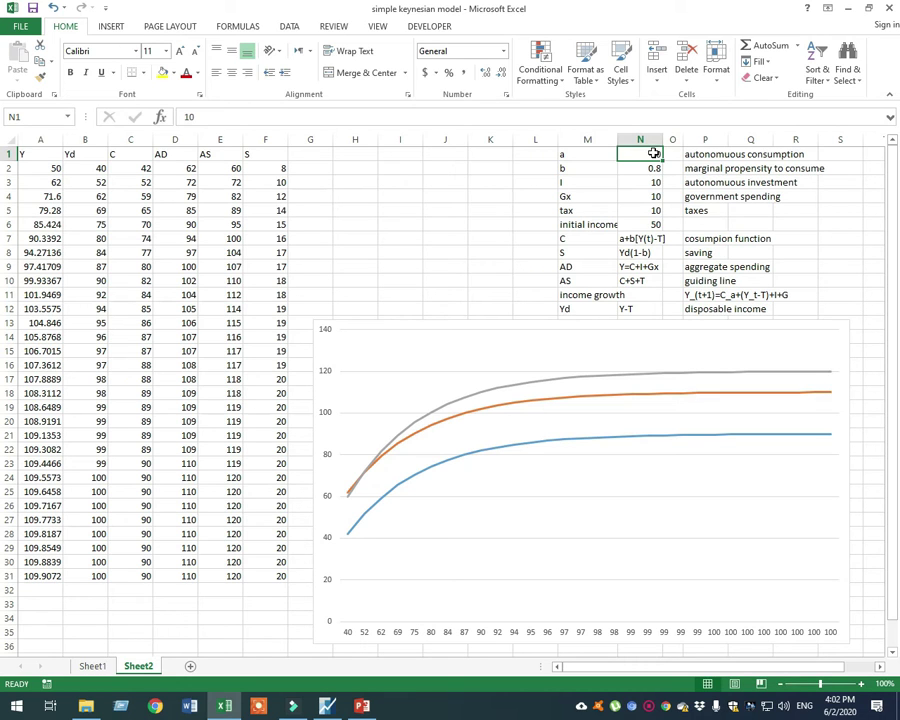
type("5")
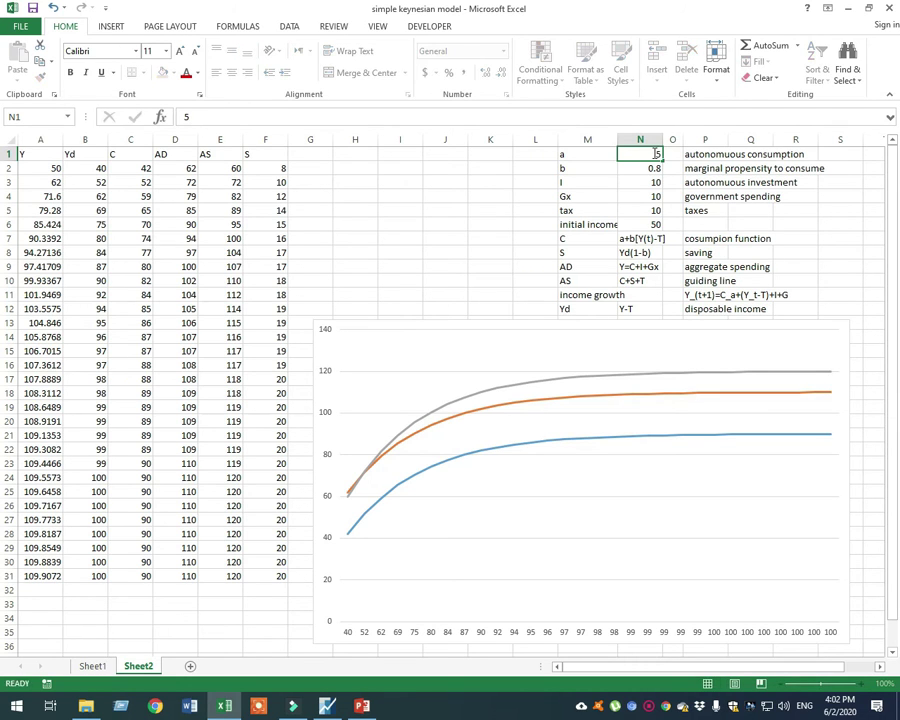
key("Return")
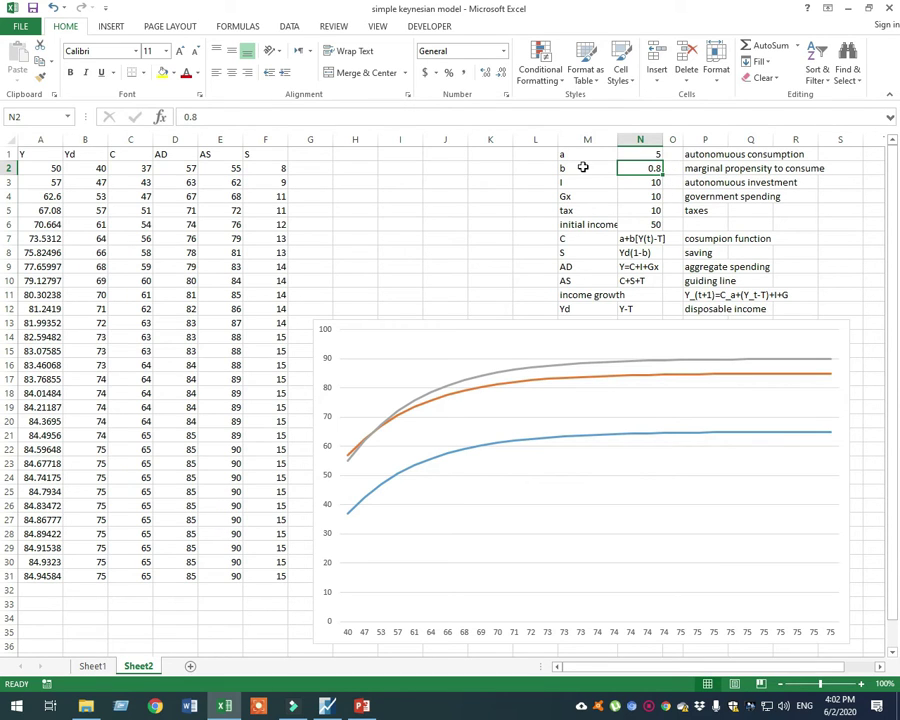
Step: Set autonomous consumption a in cell N1 to 50 and the marginal propensity to consume b in N2 to 0.95
left_click(648, 155)
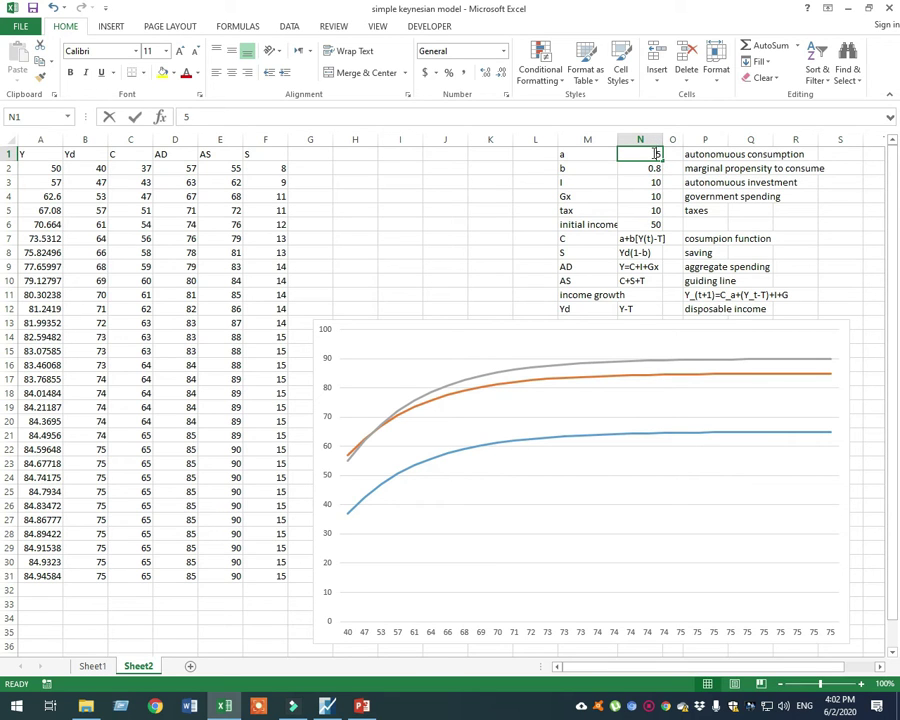
type("20")
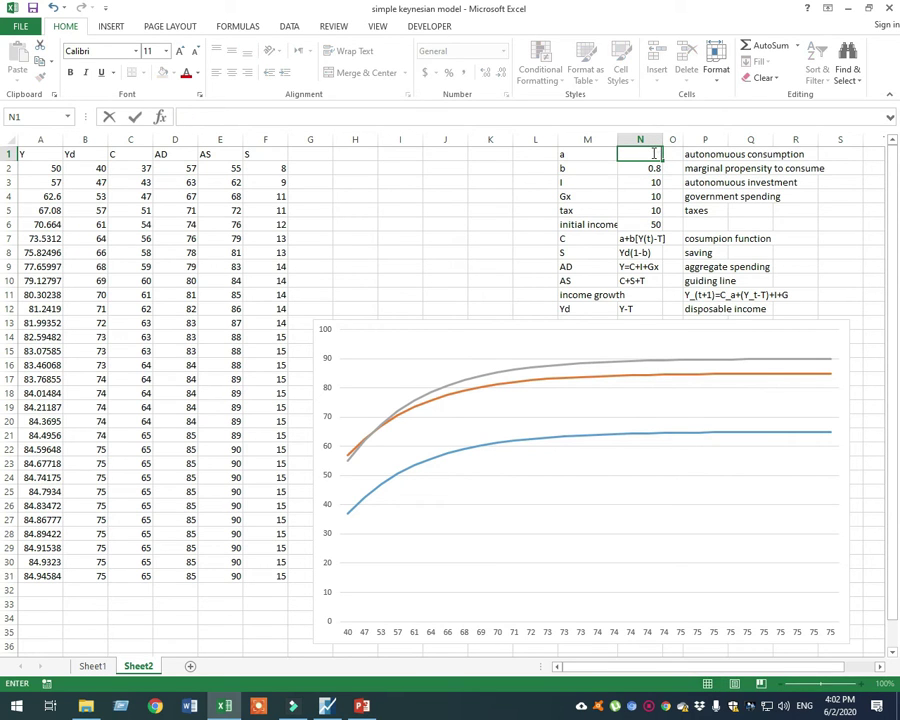
key("Return")
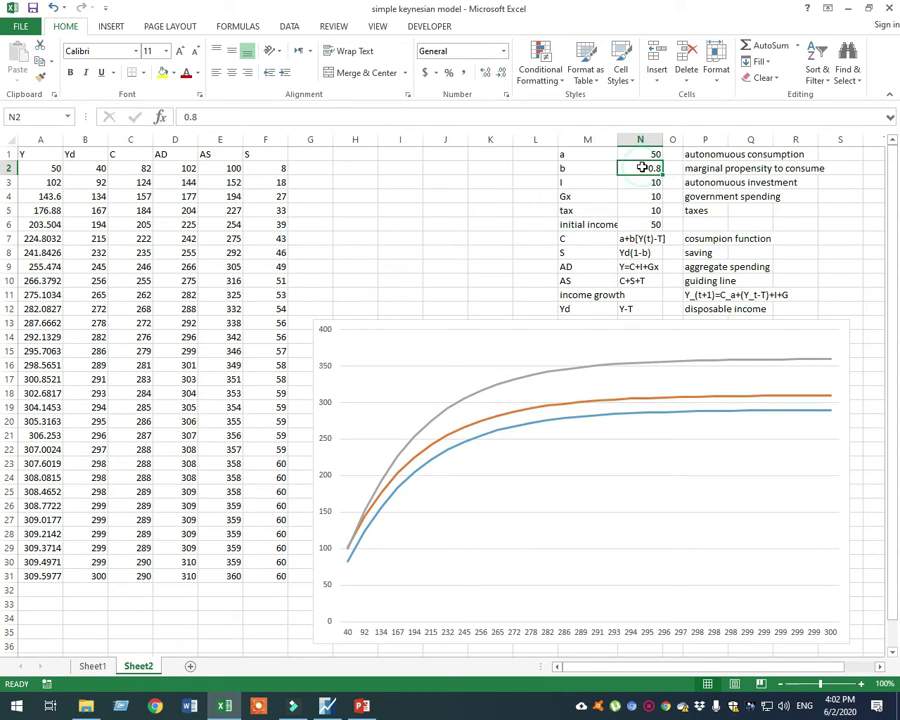
type("0.")
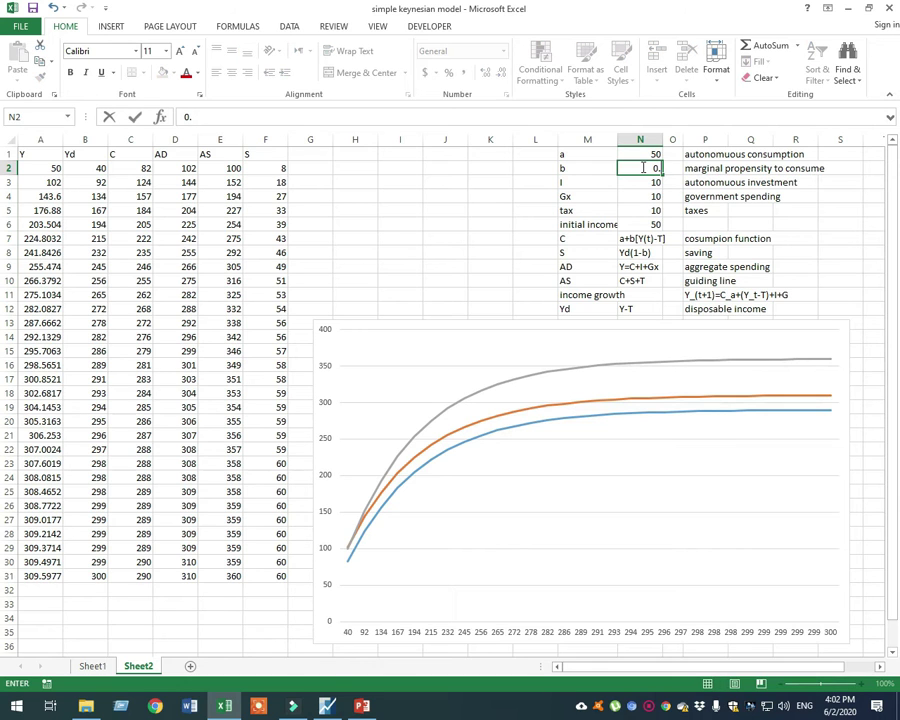
type("95")
key("Return")
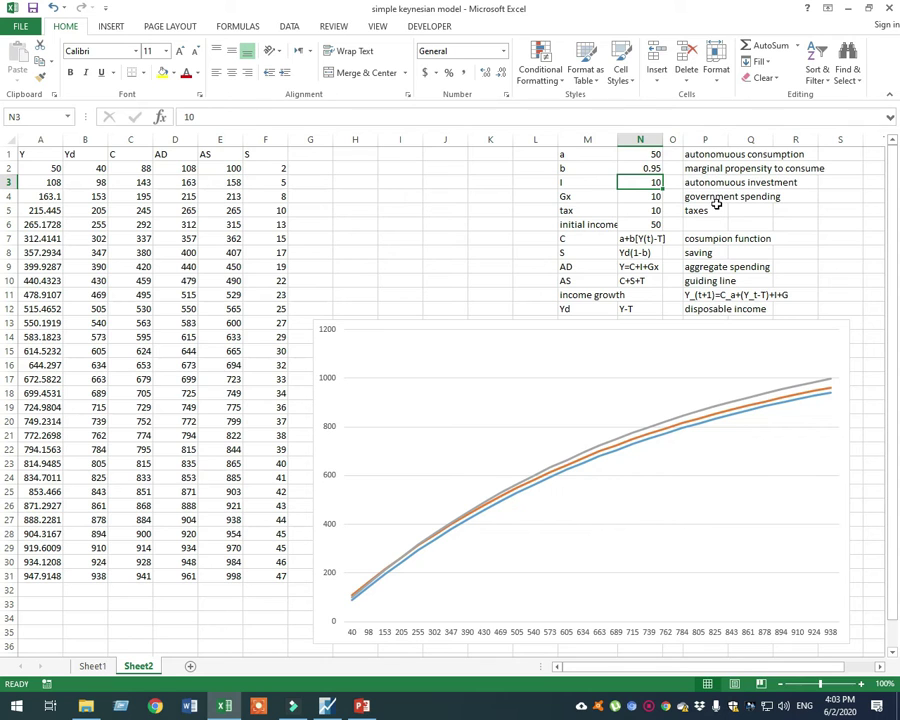
Step: Test autonomous investment I in cell N3 with a value of 50, and raise it to 100
type("0")
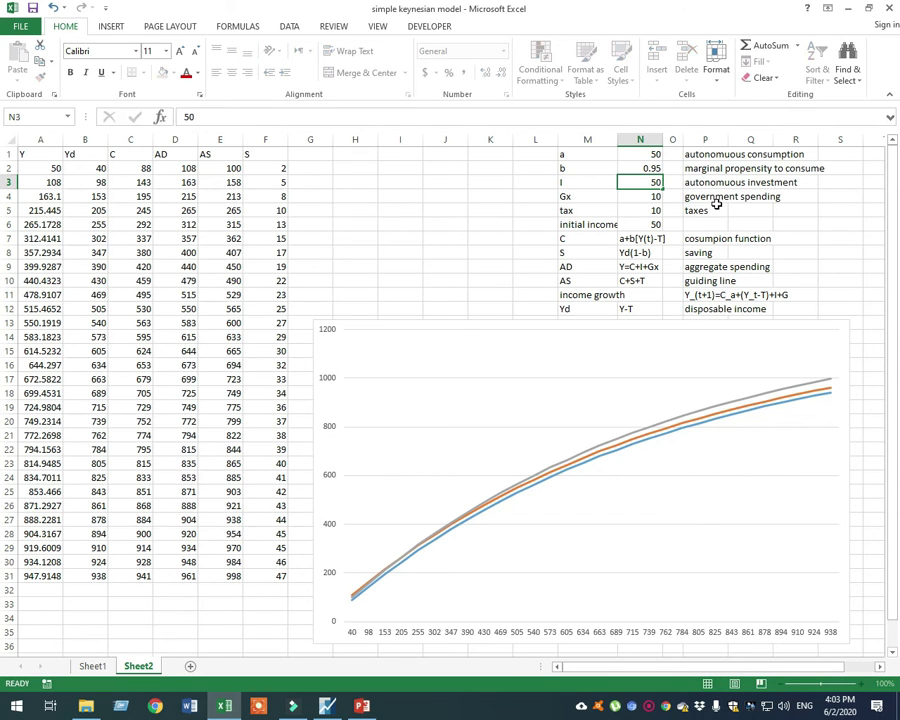
key("Return")
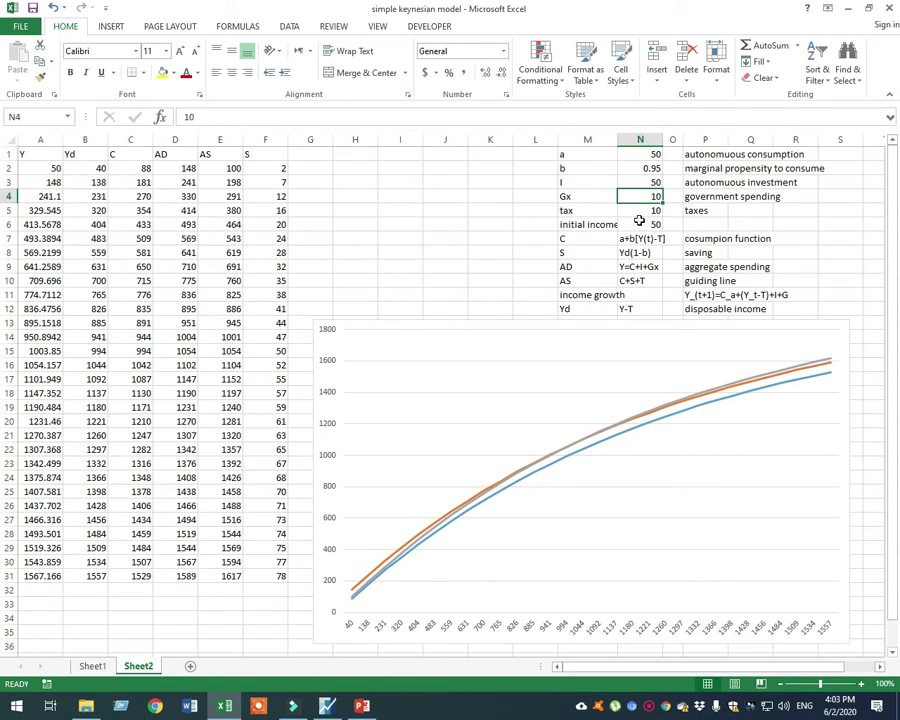
left_click(639, 183)
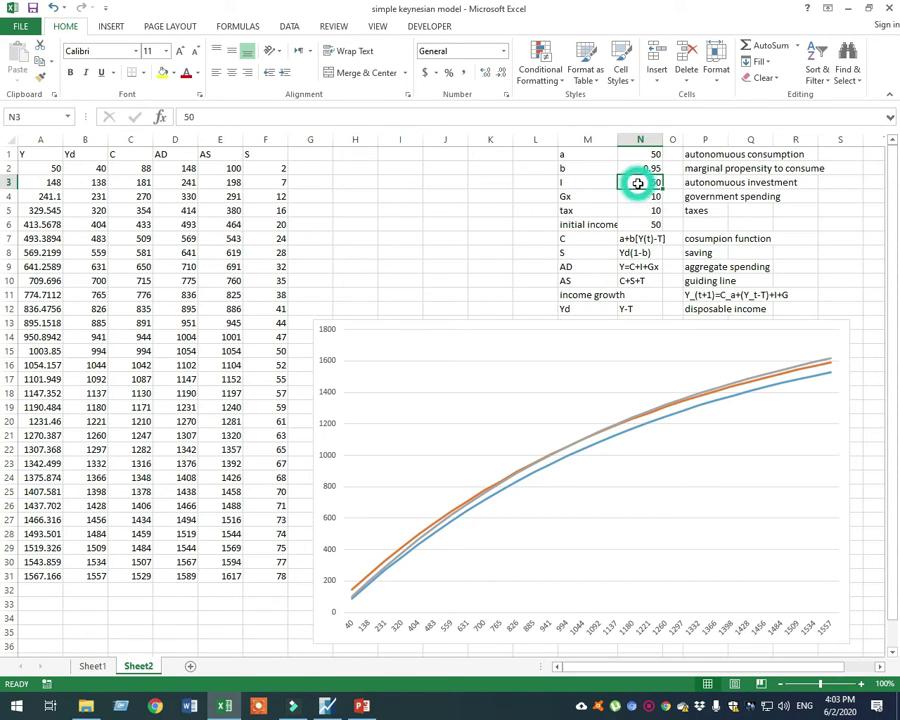
type("100")
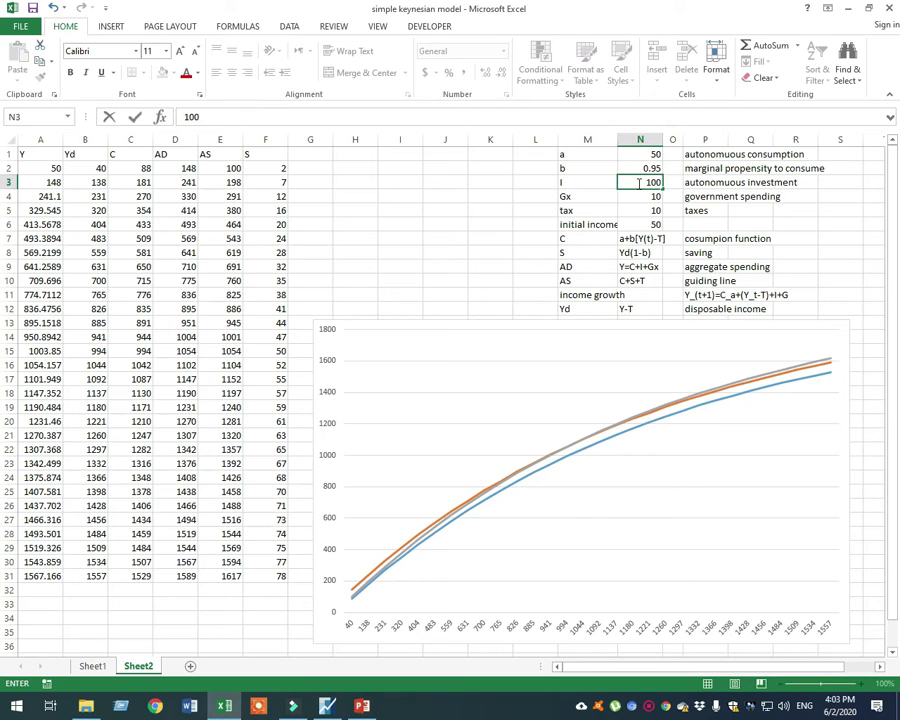
key("Return")
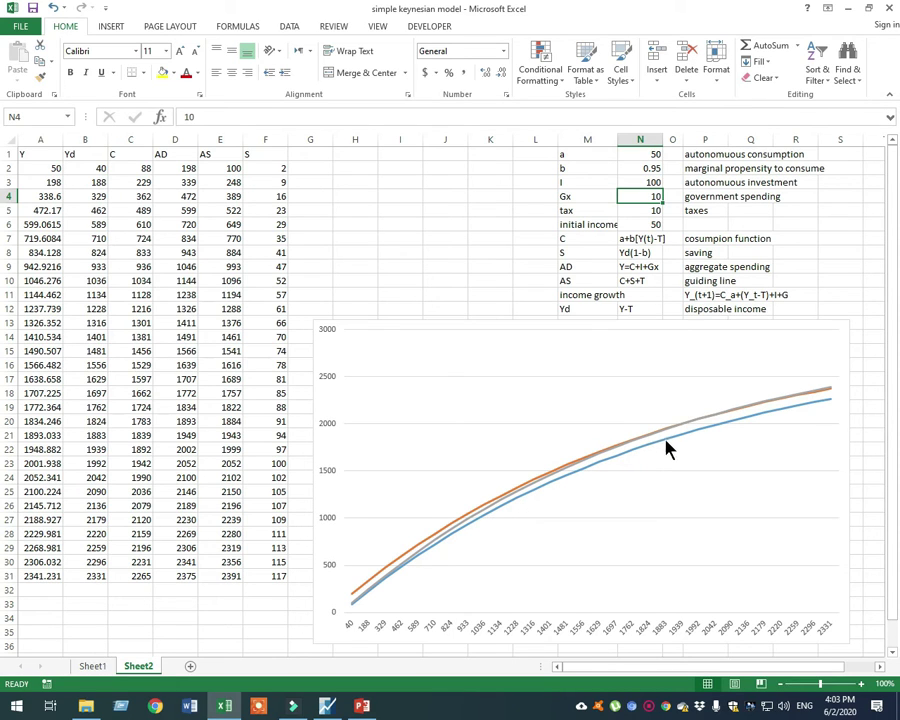
Step: Compare the AD and AS values in row 23 with the figures in rows 3, 4 and 19
mouse_move(704, 424)
left_click_drag(186, 463, 204, 463)
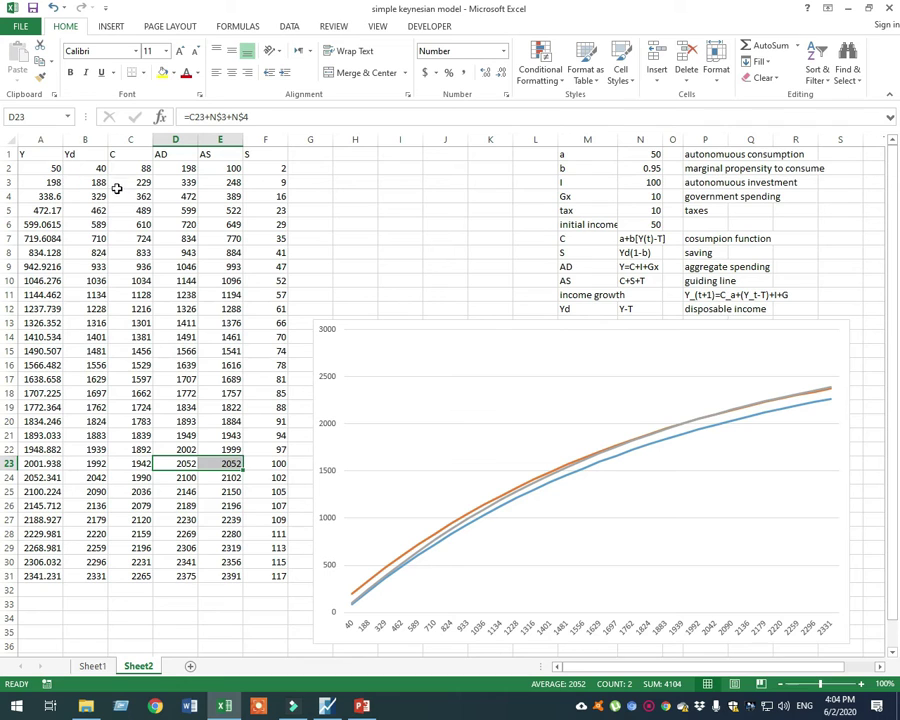
left_click_drag(38, 184, 234, 197)
left_click_drag(59, 411, 234, 409)
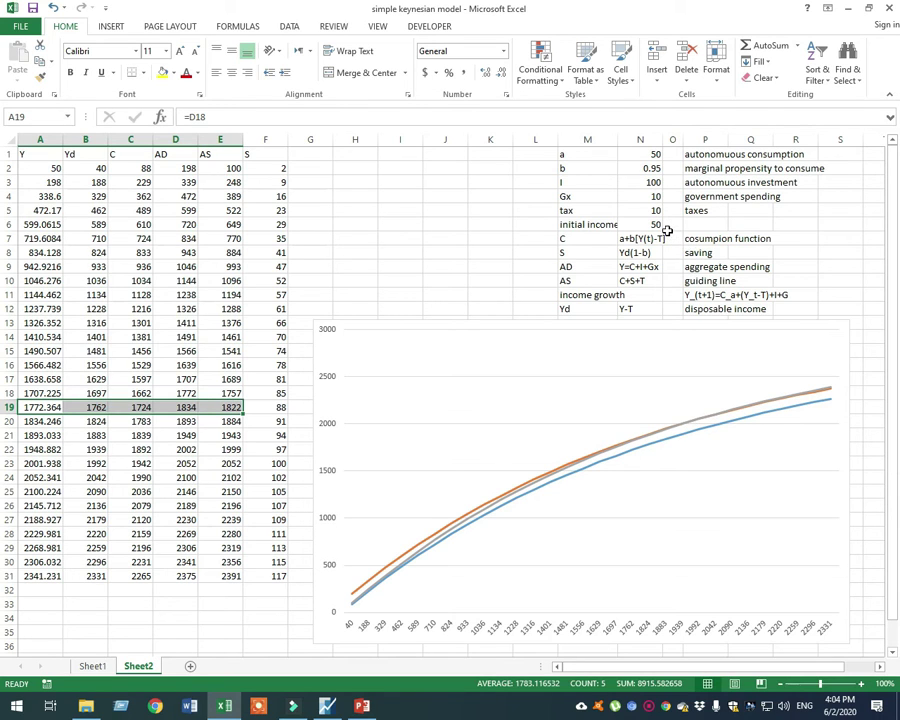
Step: Set autonomous investment (I) to 500
left_click(644, 184)
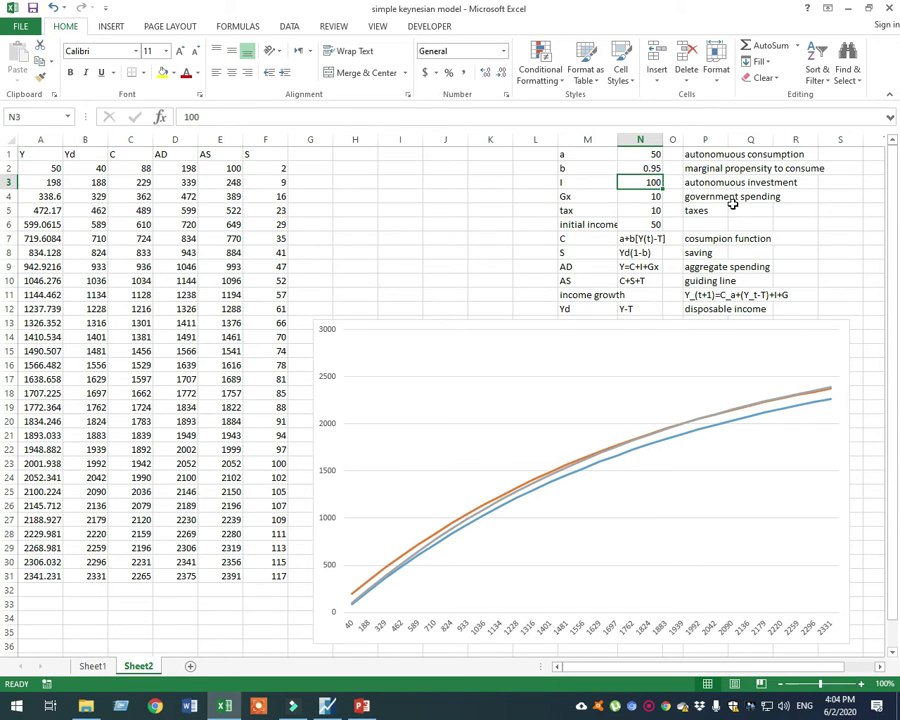
type("5")
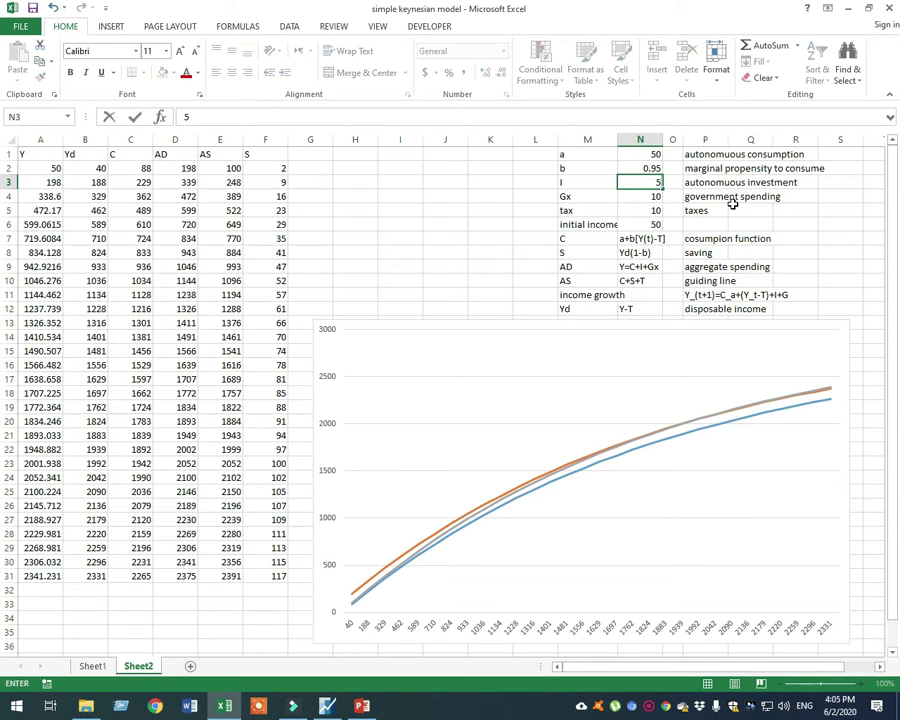
type("00")
key("Return")
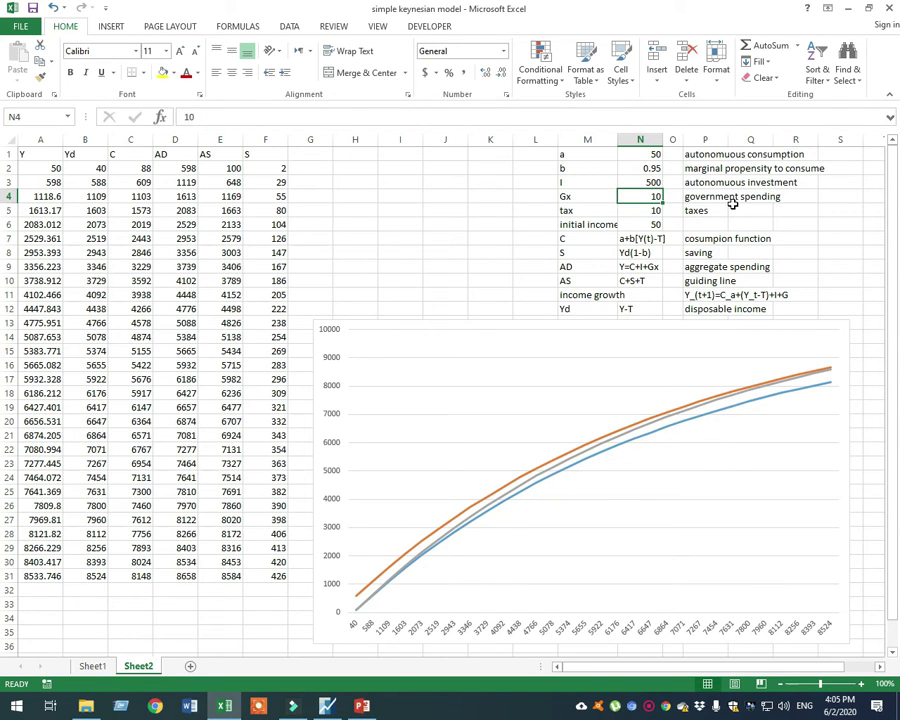
Step: Lower the marginal propensity to consume (b) to 0.85 and further to 0.8
left_click(657, 168)
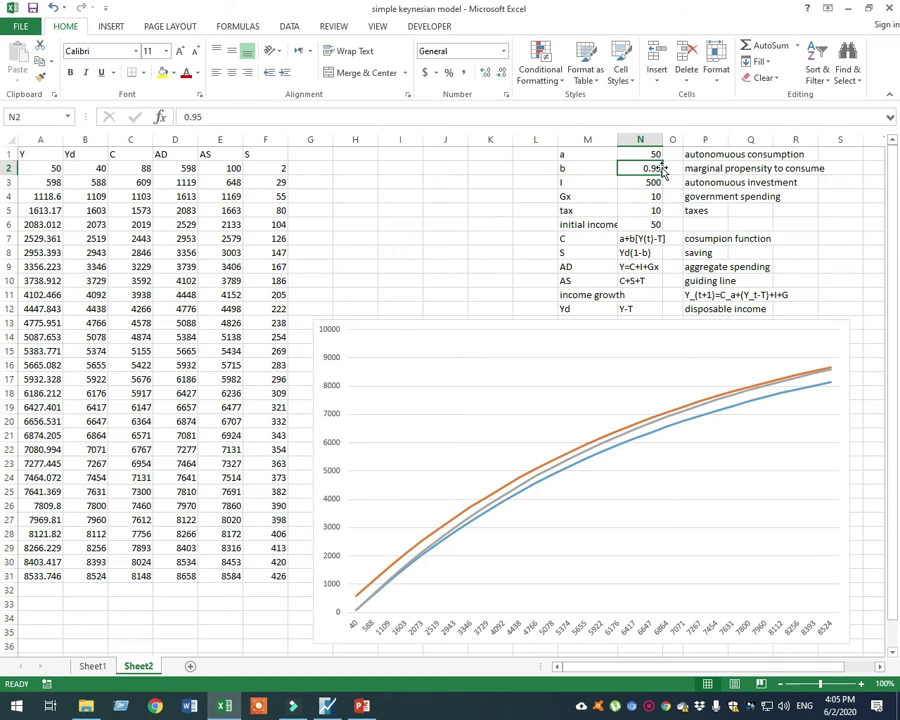
type("0.85")
key("Return")
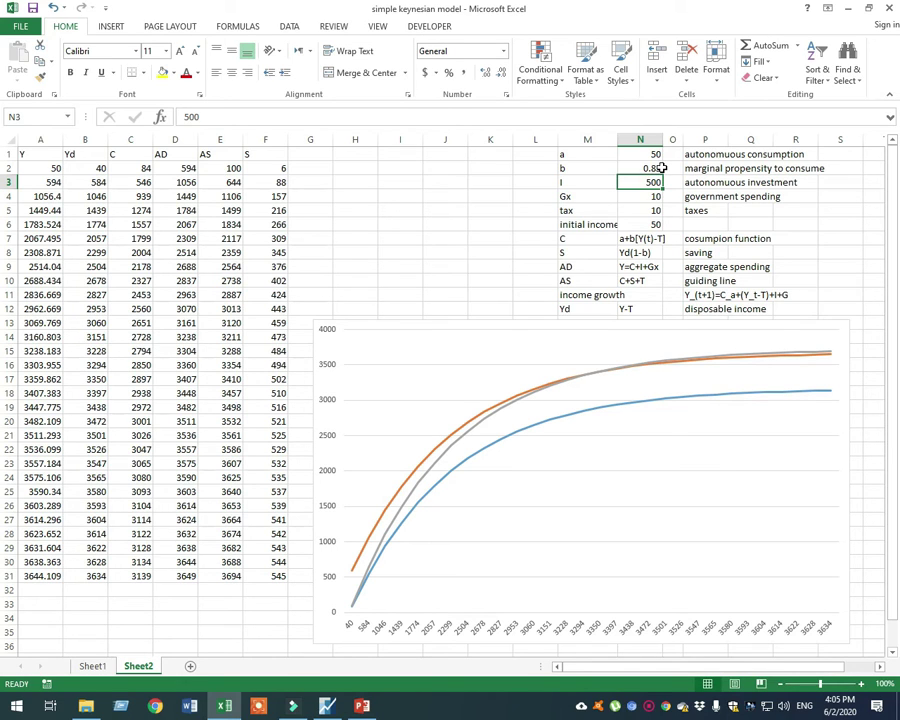
left_click(655, 168)
type("0.8")
key("Return")
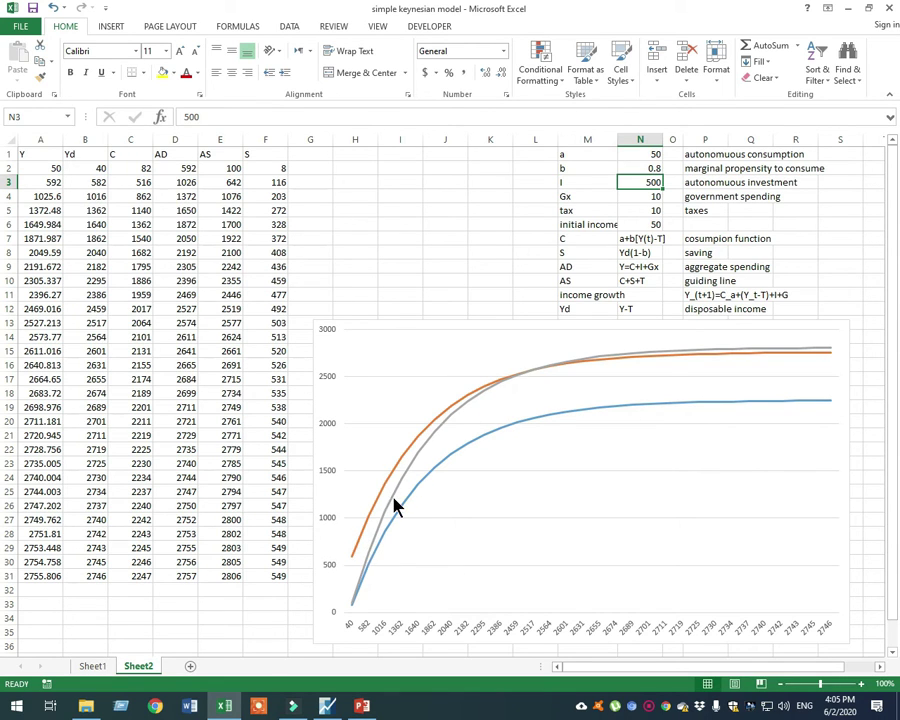
Step: Inspect the chart curves, the AD and AS values in rows 14 and 15, and the saving in row 15
mouse_move(393, 501)
left_click_drag(182, 338, 228, 338)
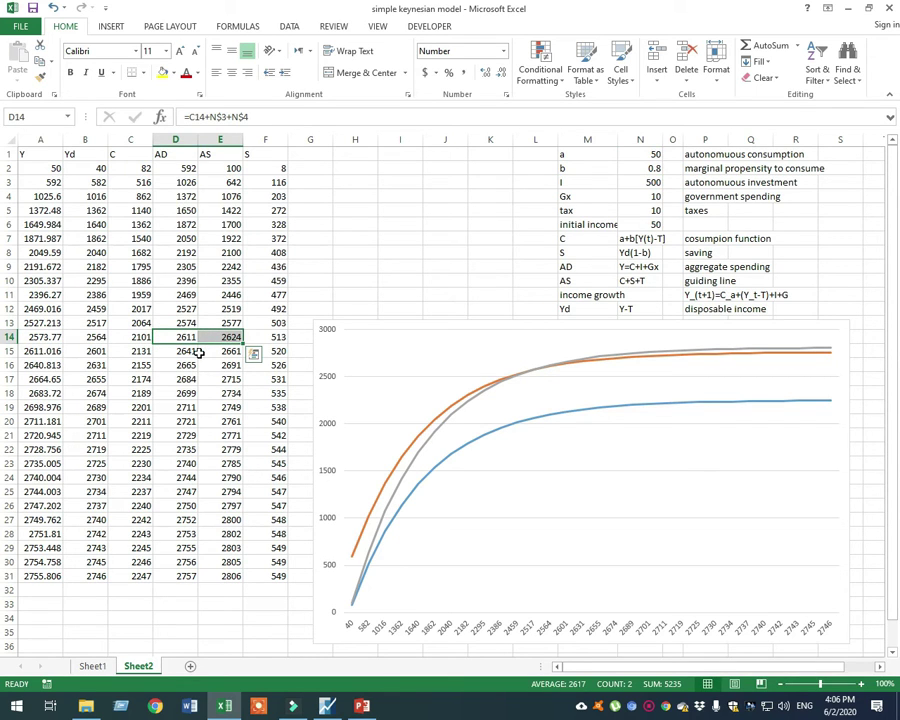
left_click_drag(193, 351, 230, 351)
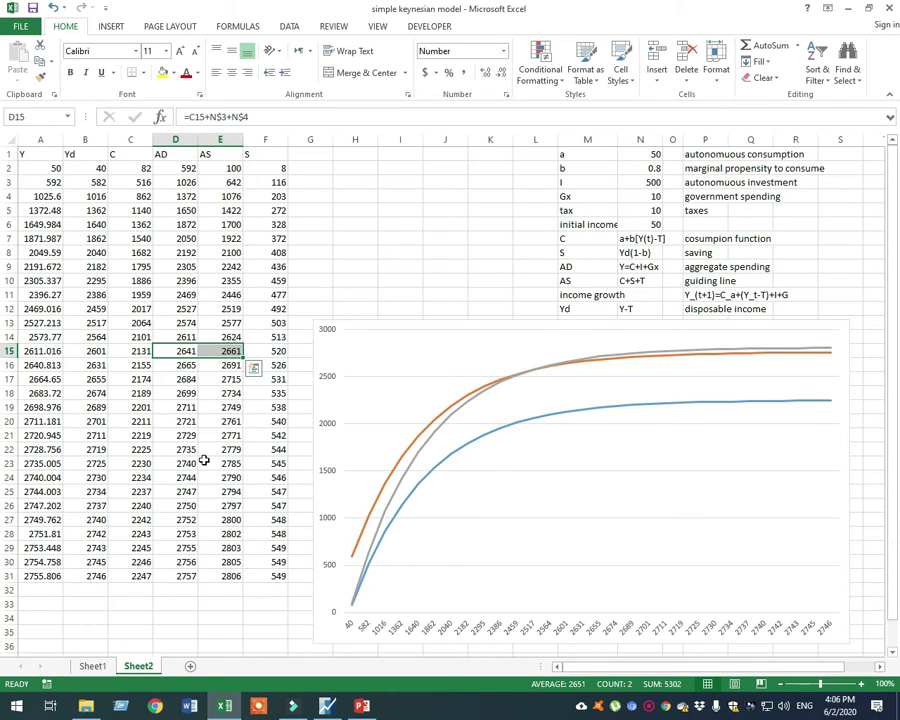
left_click(281, 352)
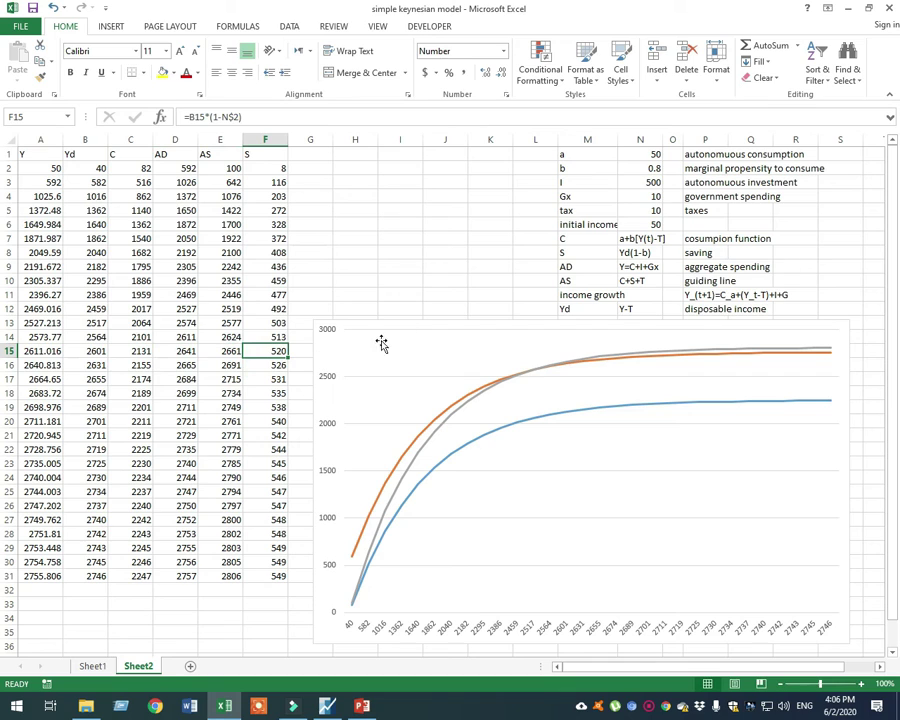
Step: Raise autonomous investment (I) to 520
left_click(655, 184)
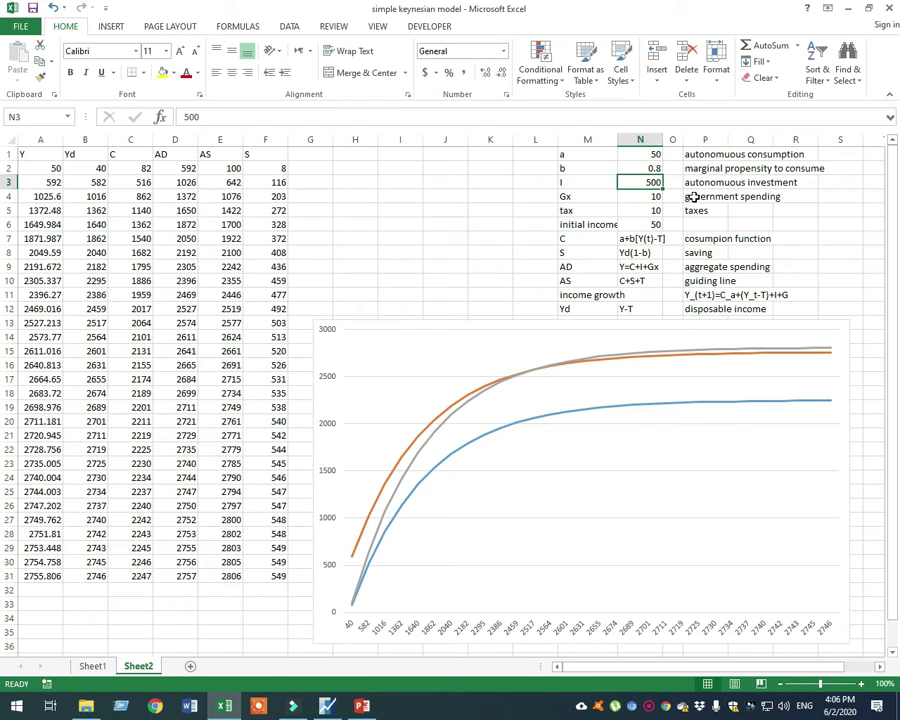
type("52")
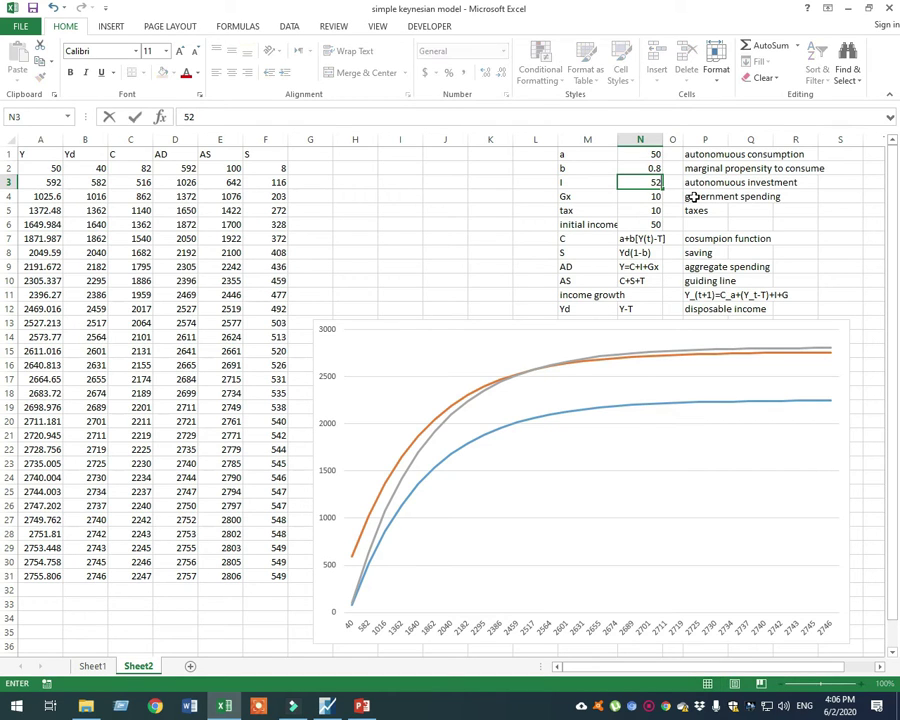
type("0")
key("Return")
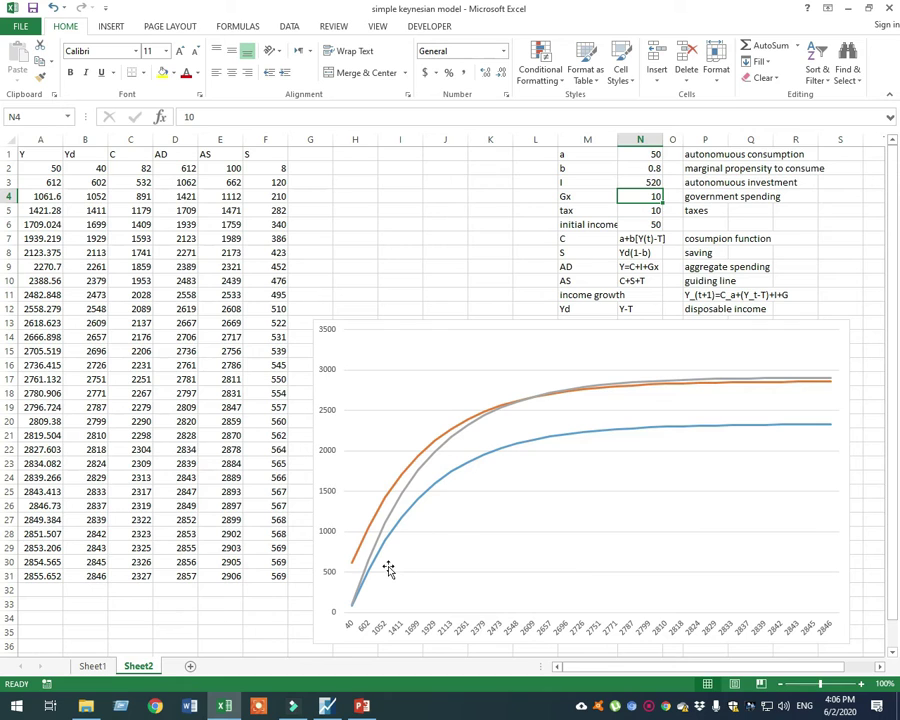
Step: Raise autonomous consumption (a) to 100 and check where the AD and AS curves cross on the chart
mouse_move(361, 551)
left_click(644, 182)
left_click(641, 168)
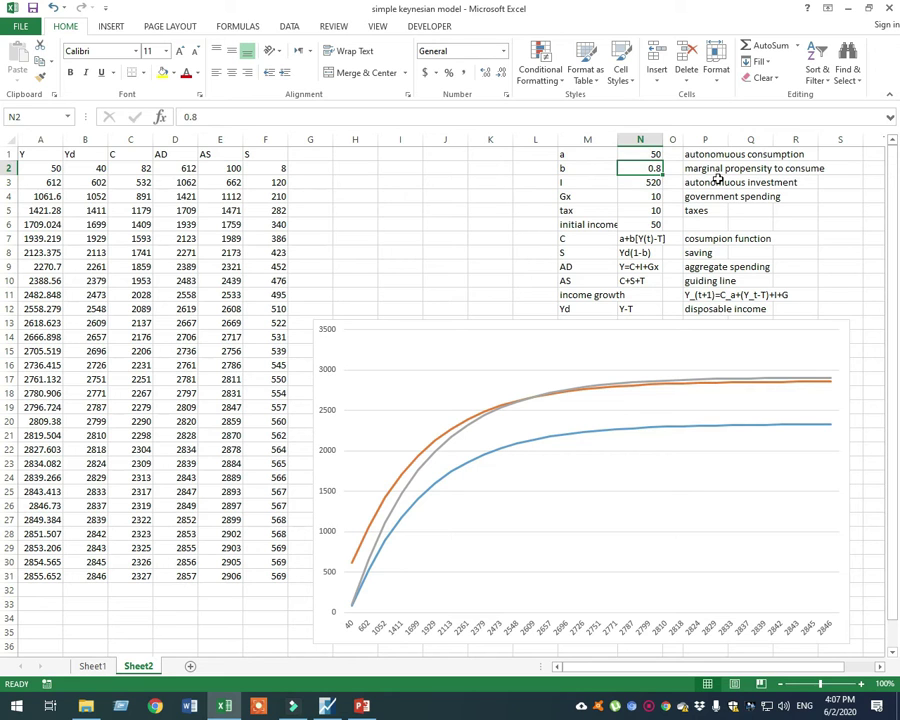
left_click(656, 154)
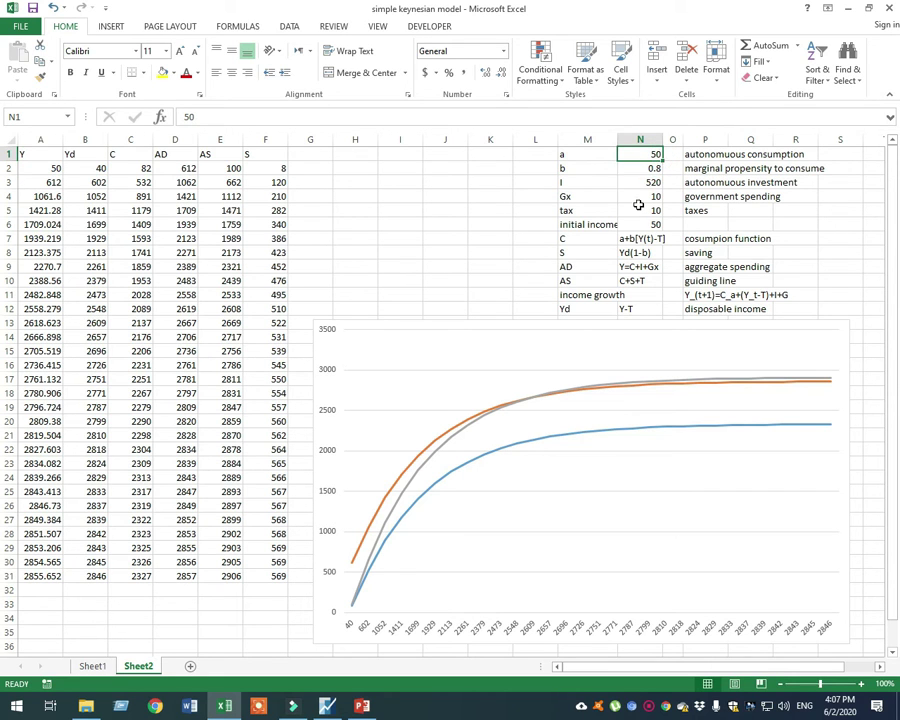
type("10")
key("Return")
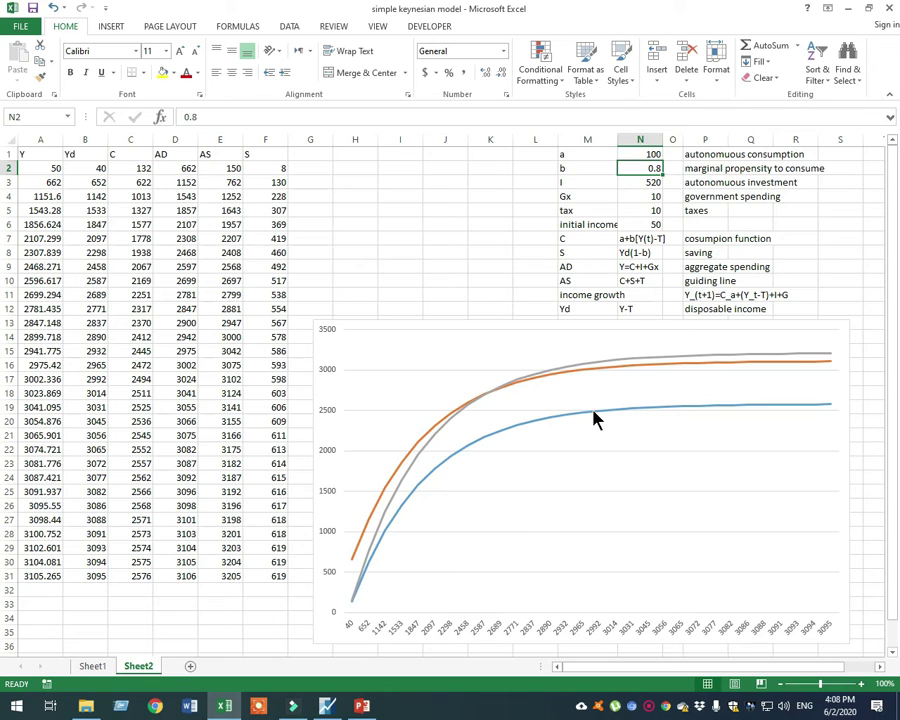
mouse_move(486, 400)
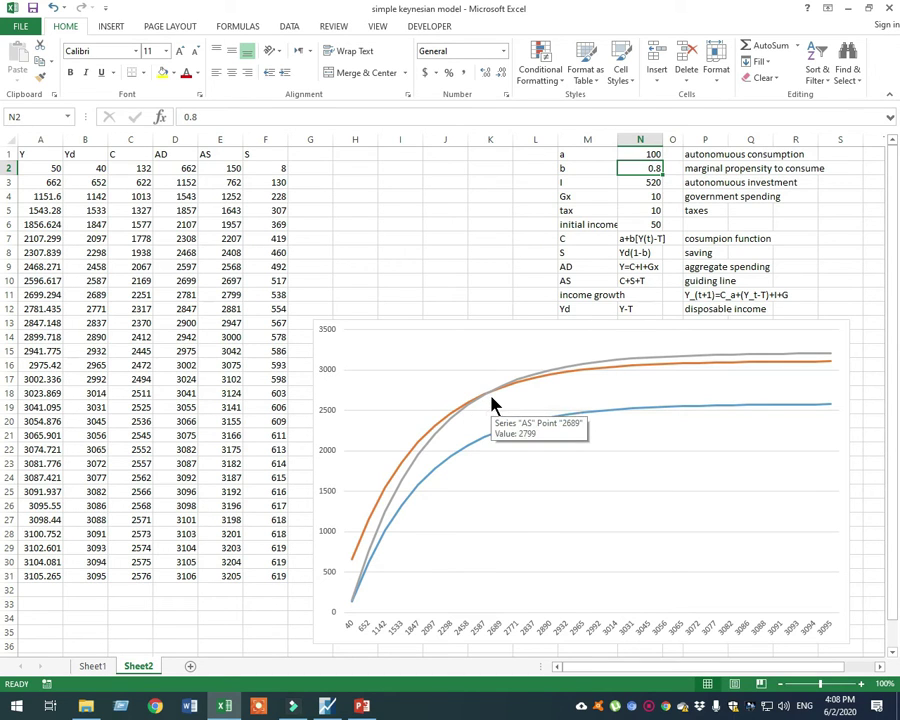
Step: Set autonomous consumption (a) back to 50 and autonomous investment (I) back to 100
left_click(643, 157)
type("50")
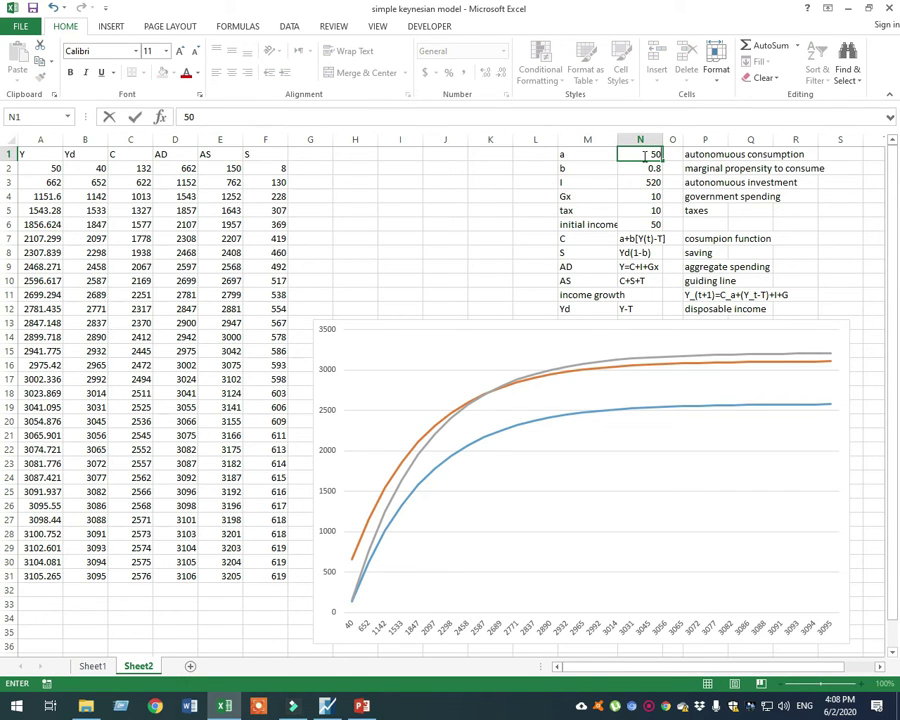
key("Return")
key("Return")
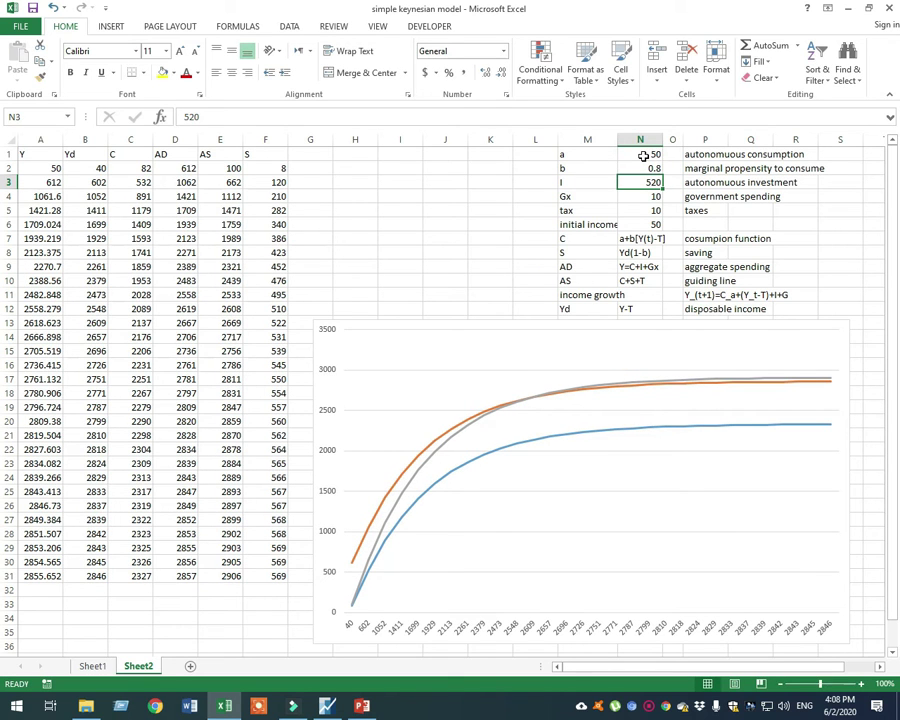
type("100")
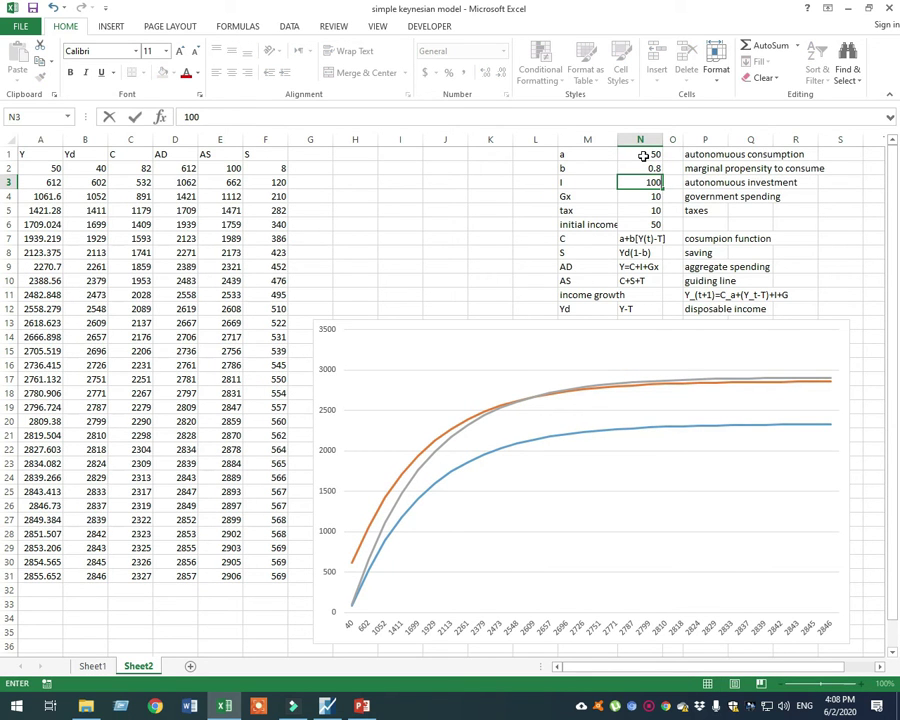
key("Return")
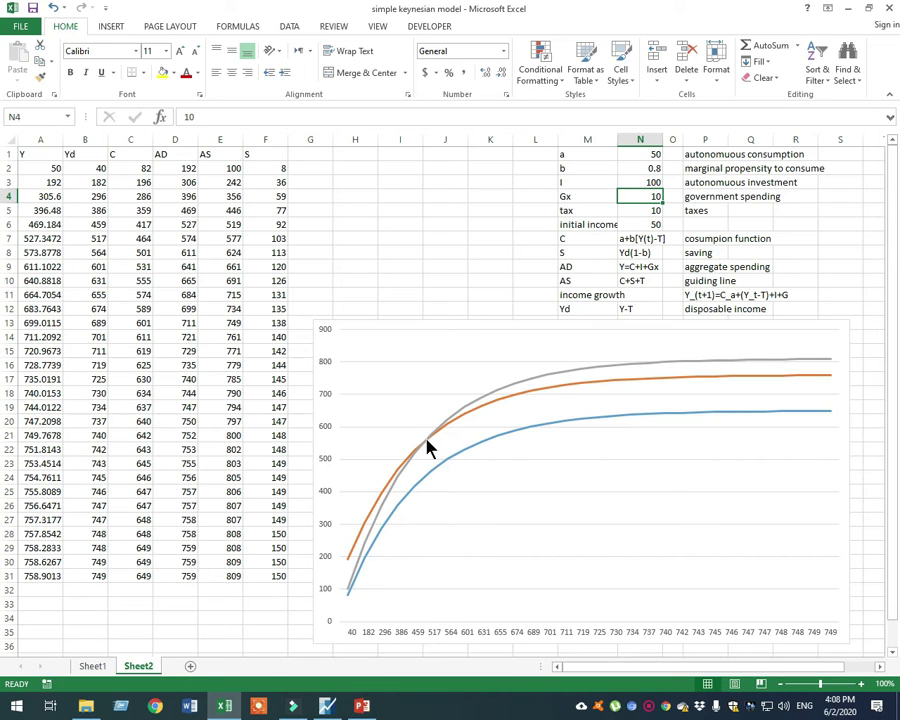
Step: Examine the AD and AS curves on the chart and the a, b and I parameter values behind them
mouse_move(428, 447)
mouse_move(784, 380)
left_click(461, 326)
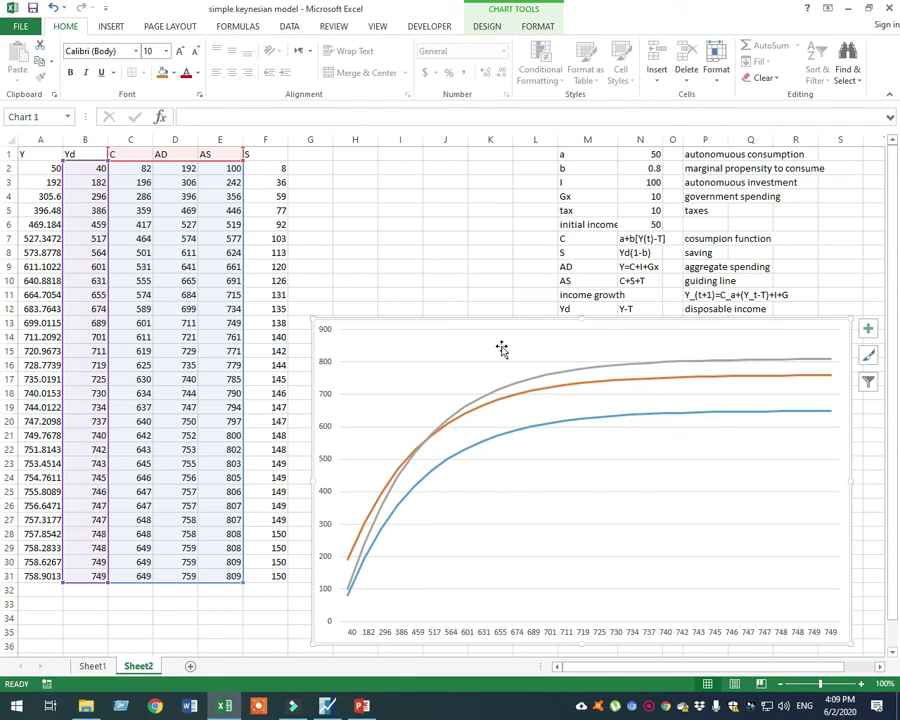
left_click(640, 153)
left_click(637, 178)
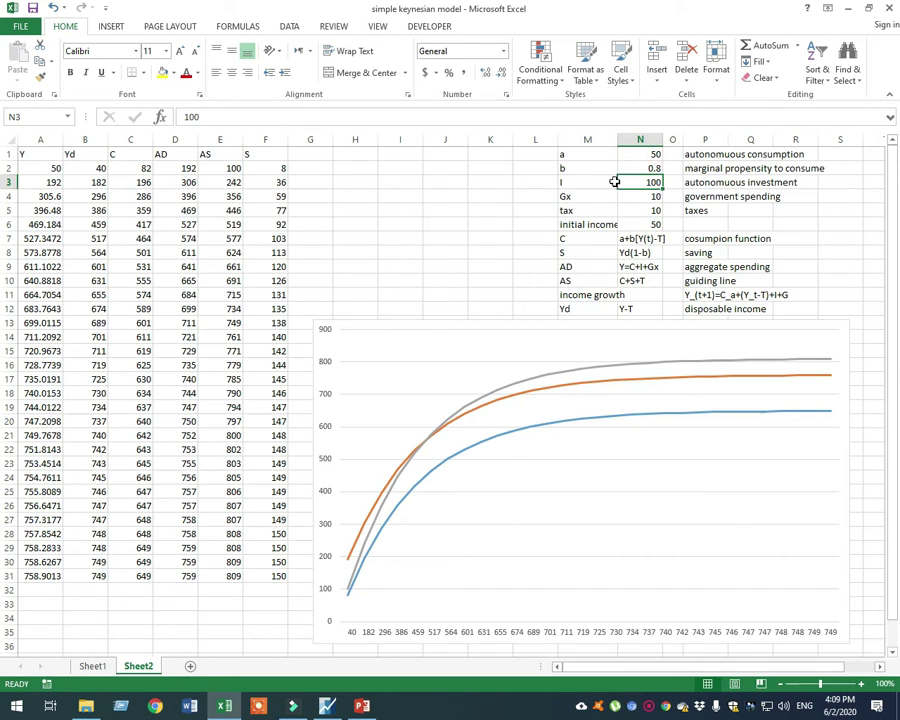
left_click(644, 154)
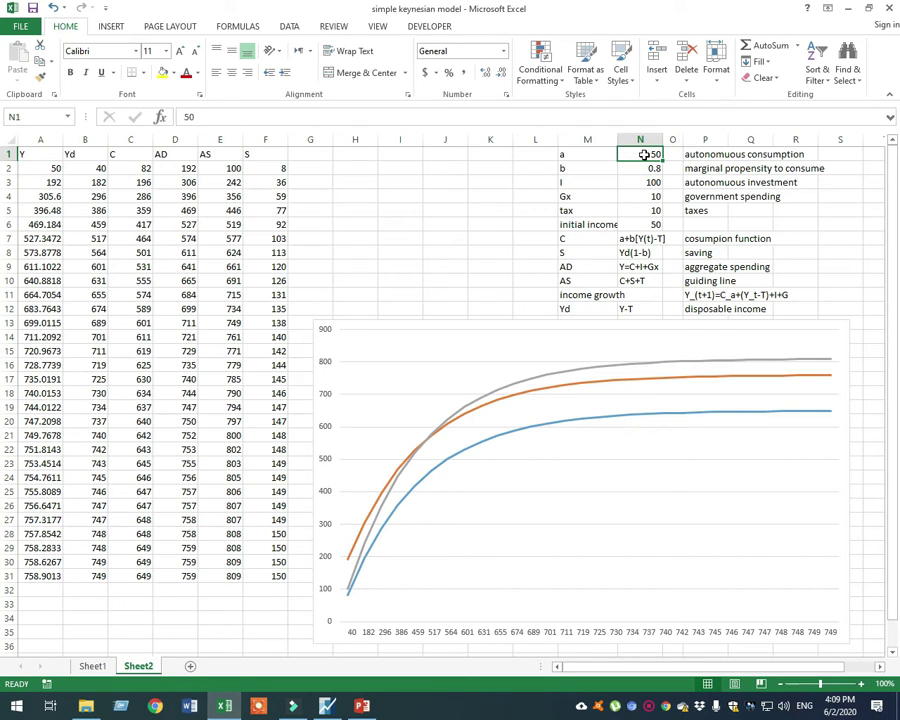
left_click(636, 168)
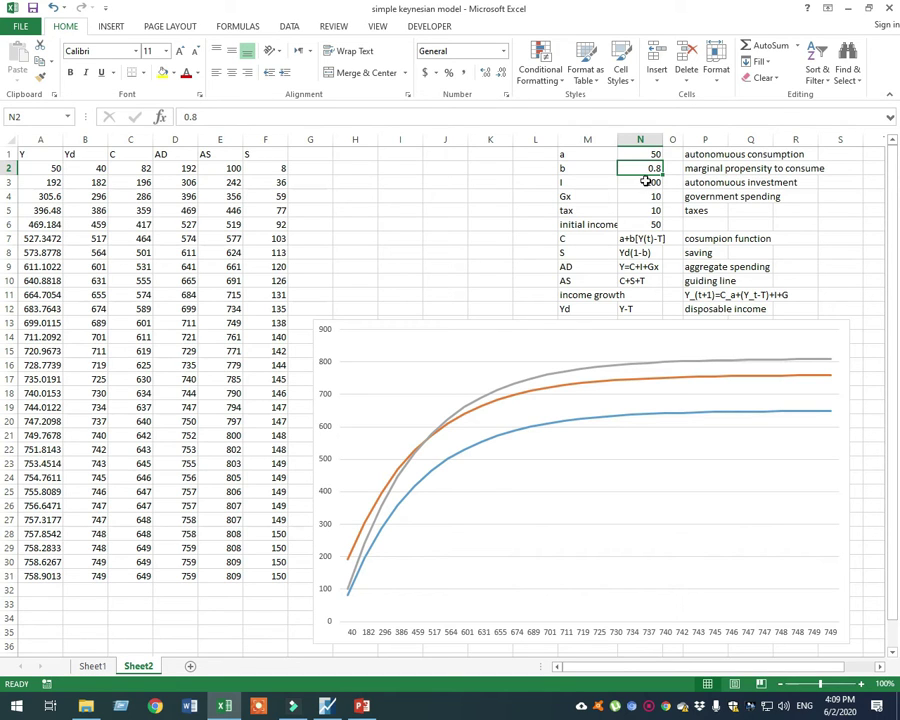
left_click(643, 182)
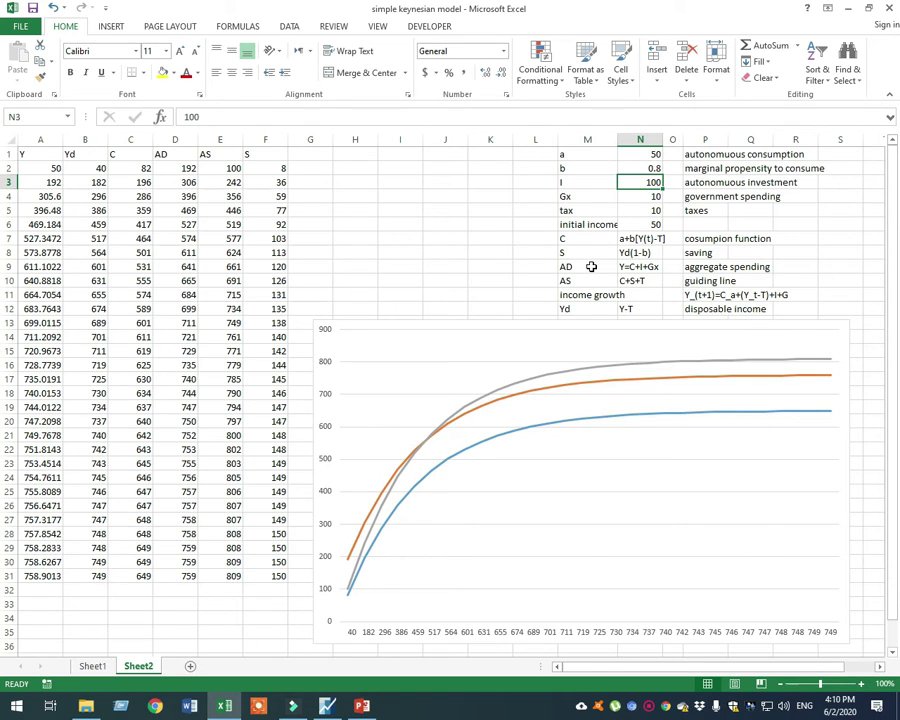
Step: Review the AD and AS definitions, look at the simpler model on Sheet1, and return to Sheet2
left_click_drag(598, 267, 645, 282)
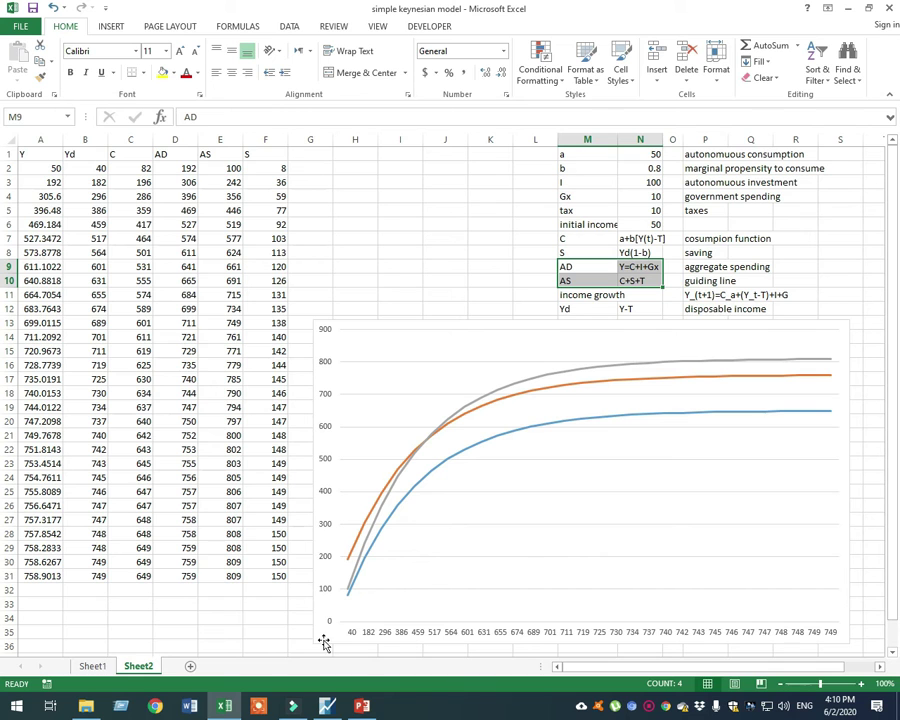
left_click(91, 667)
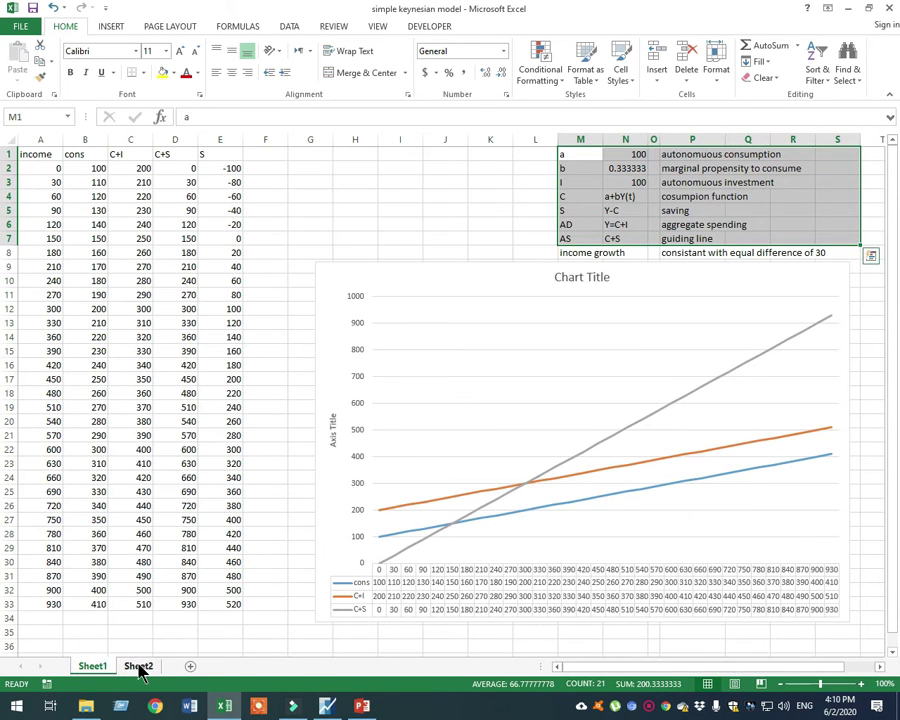
left_click(139, 667)
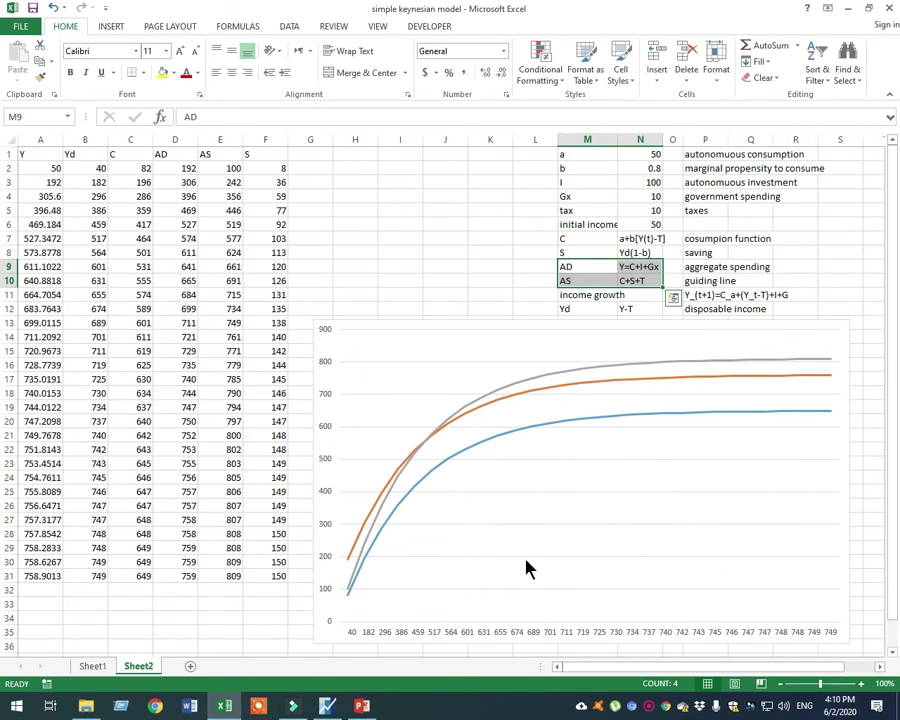
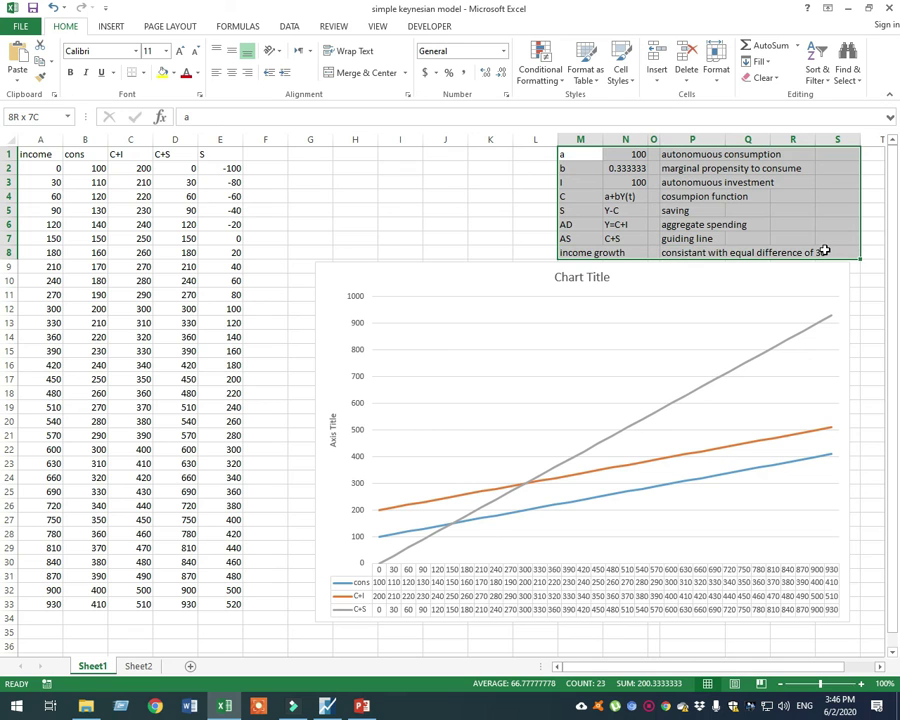
Step: Copy the parameter and definition block M1:S7 from Sheet1 and paste it into Sheet2 at cell M1
left_click_drag(824, 250, 814, 236)
right_click(684, 212)
left_click(745, 238)
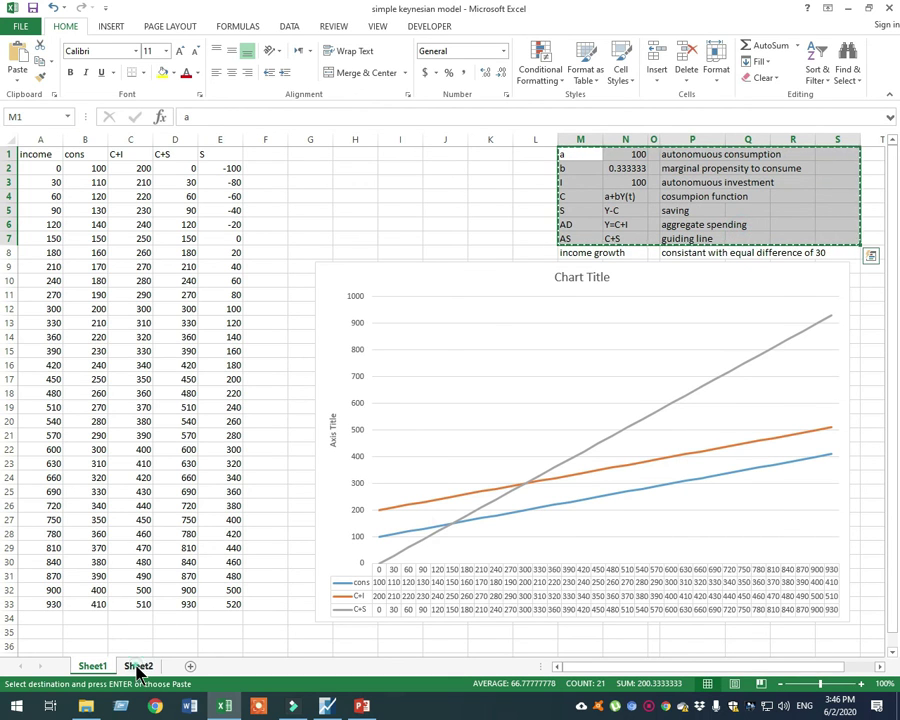
left_click(138, 666)
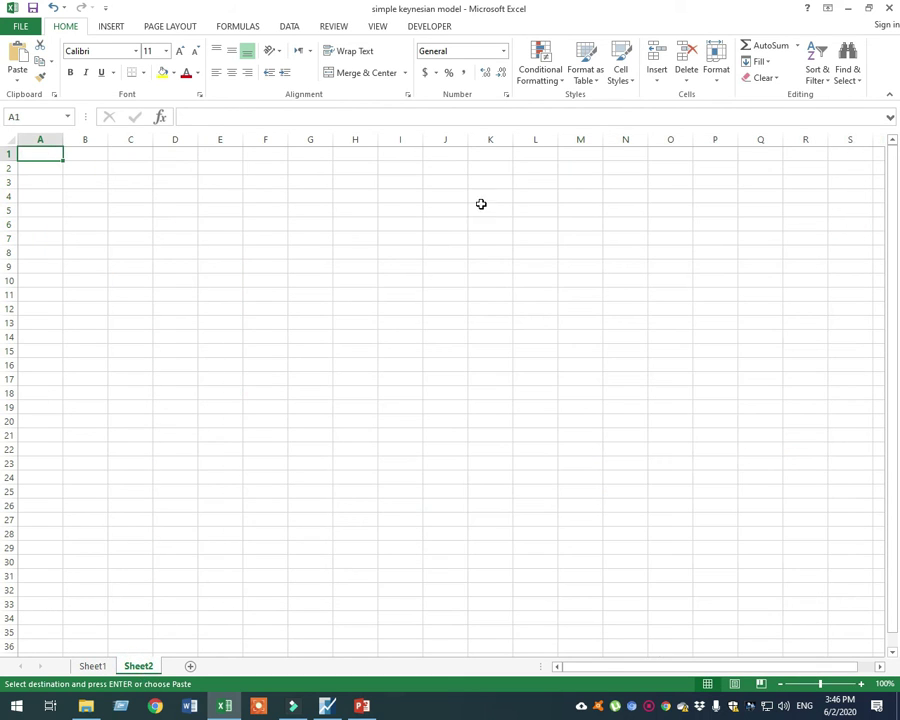
right_click(591, 154)
left_click(642, 214)
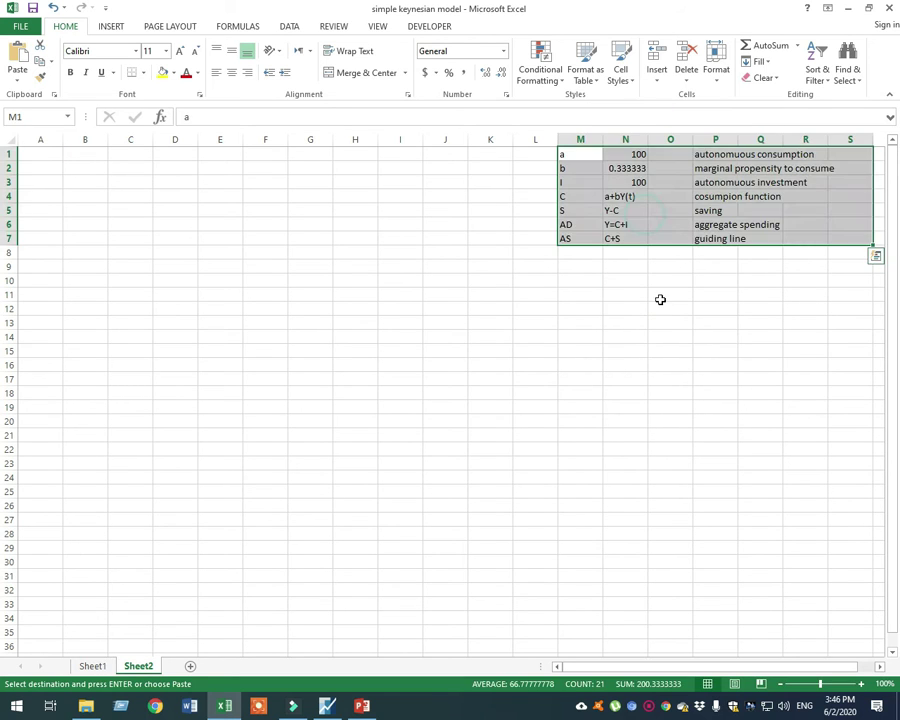
left_click(670, 321)
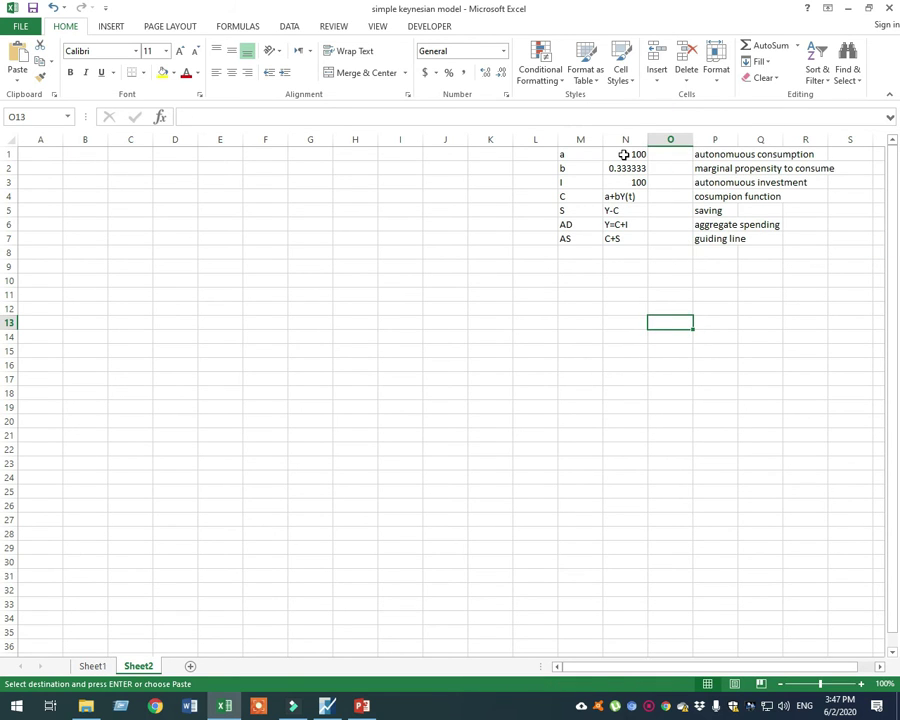
Step: Look up the example parameters on the PowerPoint slide and, back in Excel, set autonomous consumption (a) in N1 to 10
left_click_drag(624, 154, 626, 168)
left_click(590, 394)
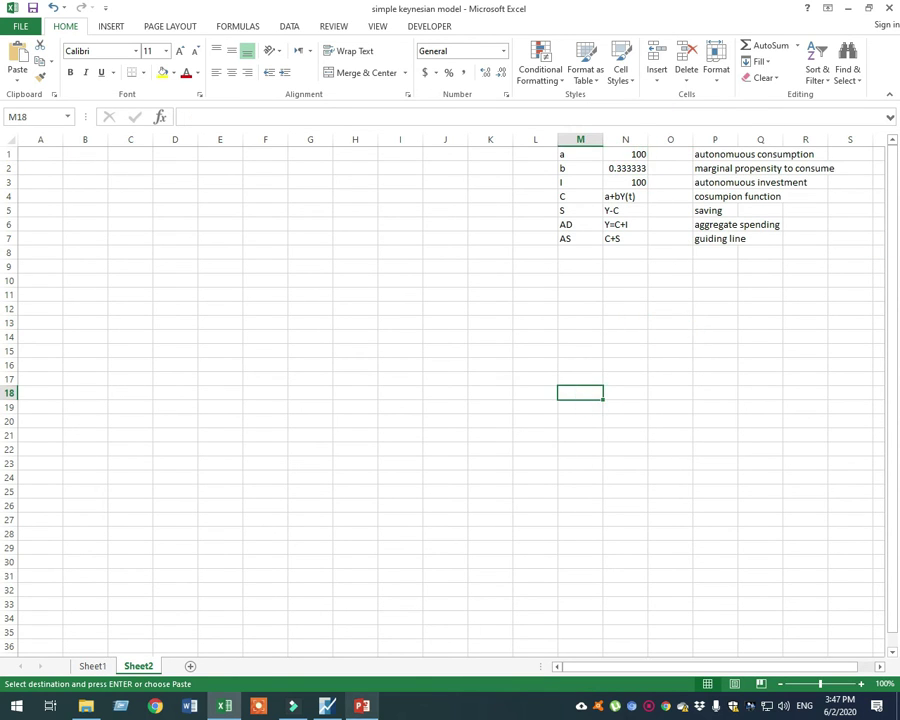
left_click(362, 707)
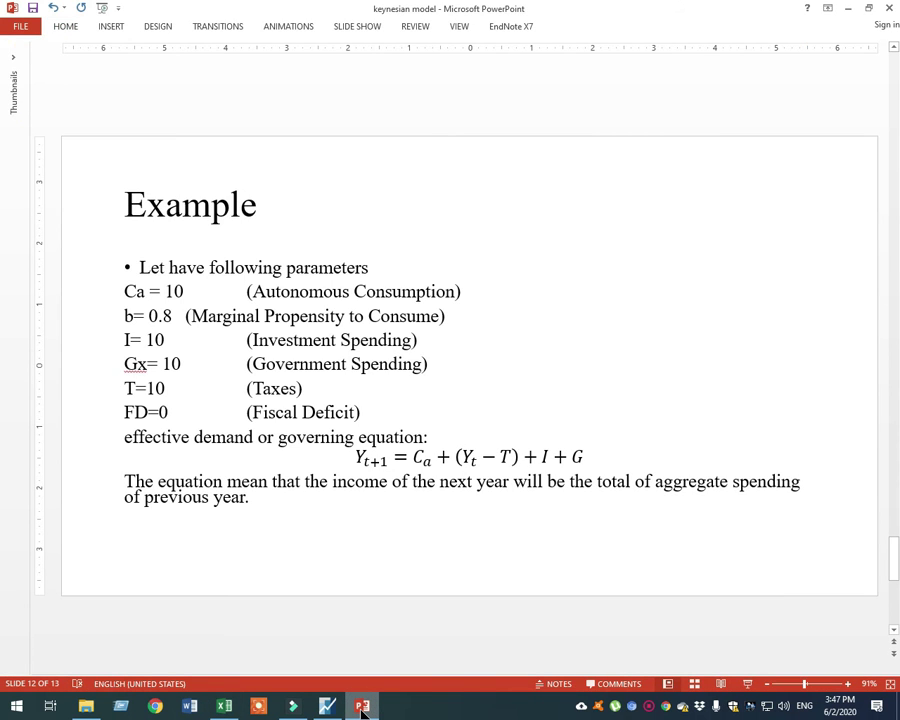
left_click(362, 707)
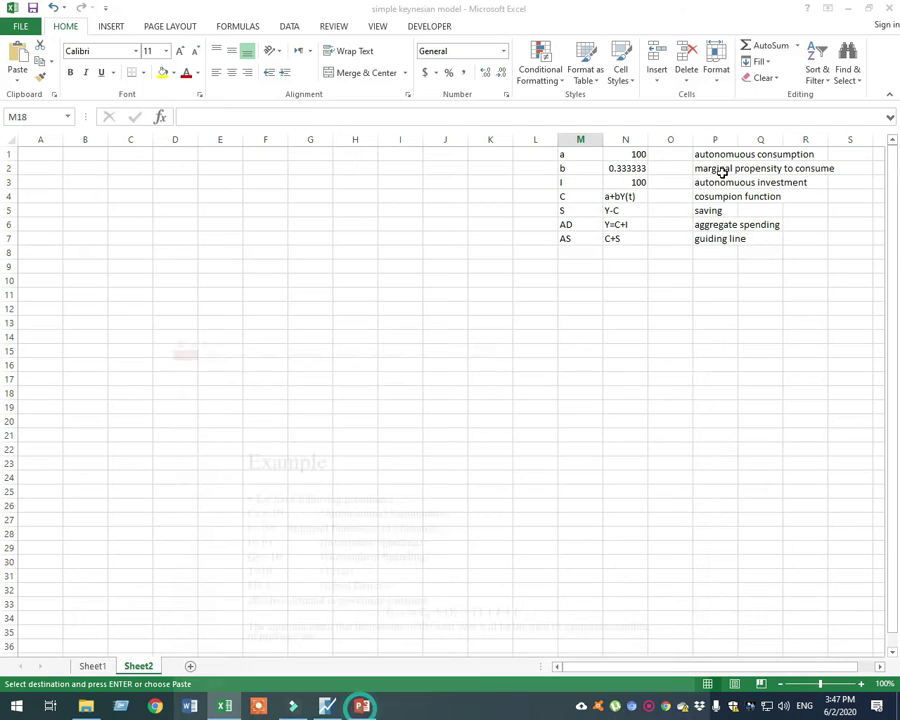
left_click(638, 154)
type("10")
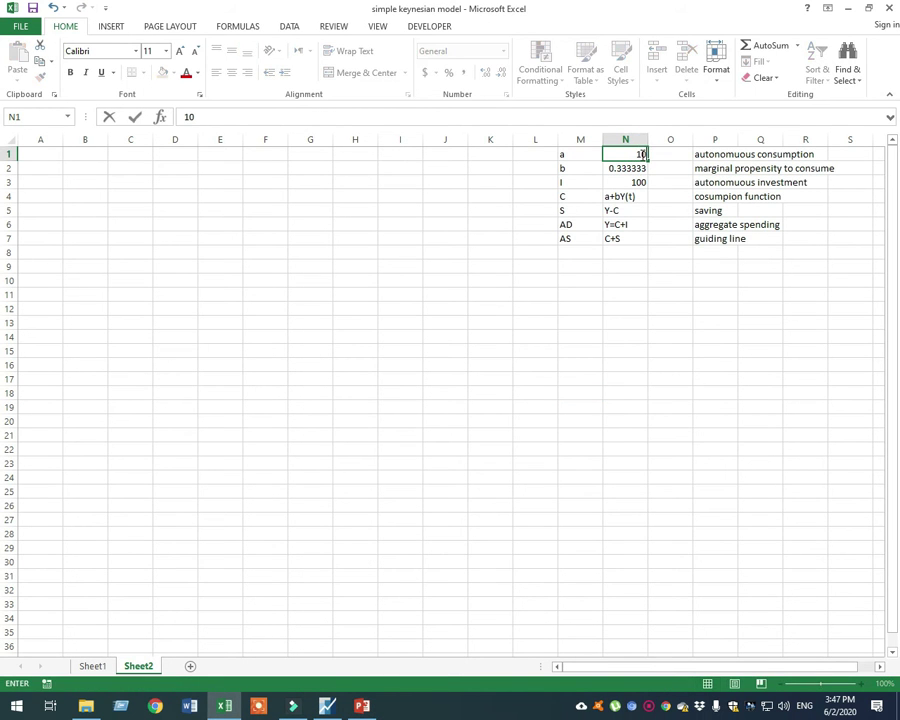
Step: Check the PowerPoint example for b and set the marginal propensity to consume in N2 to 0.8 in Excel
left_click(362, 707)
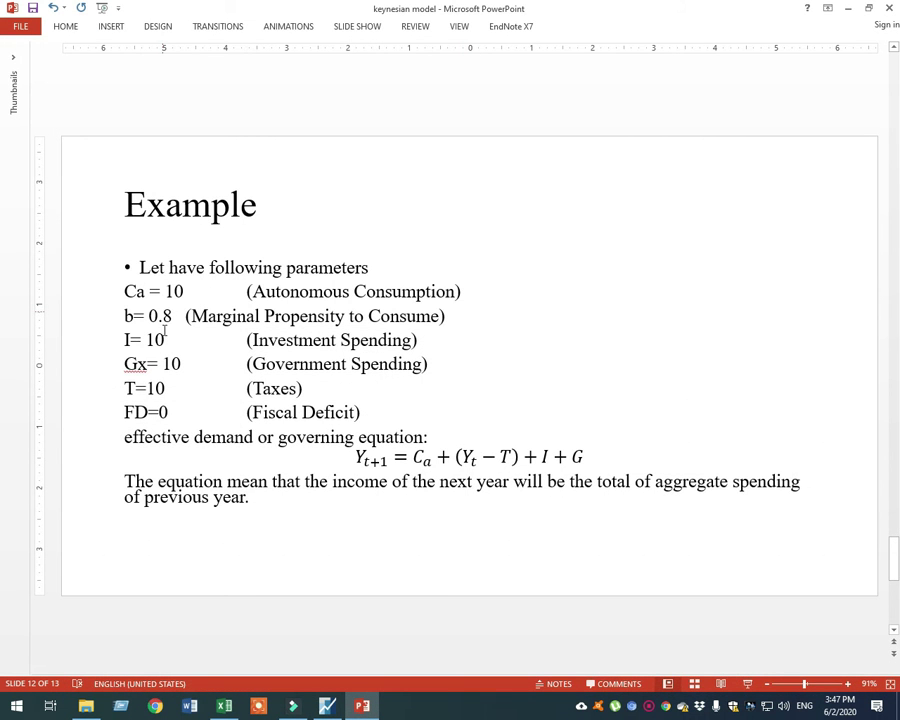
left_click(362, 707)
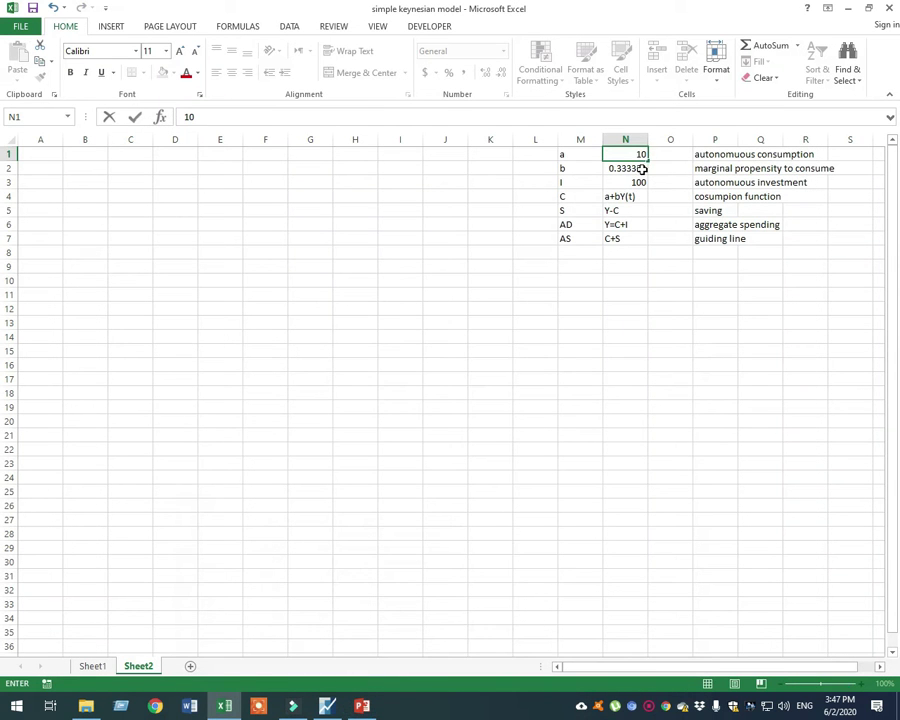
left_click(646, 170)
type("0.8")
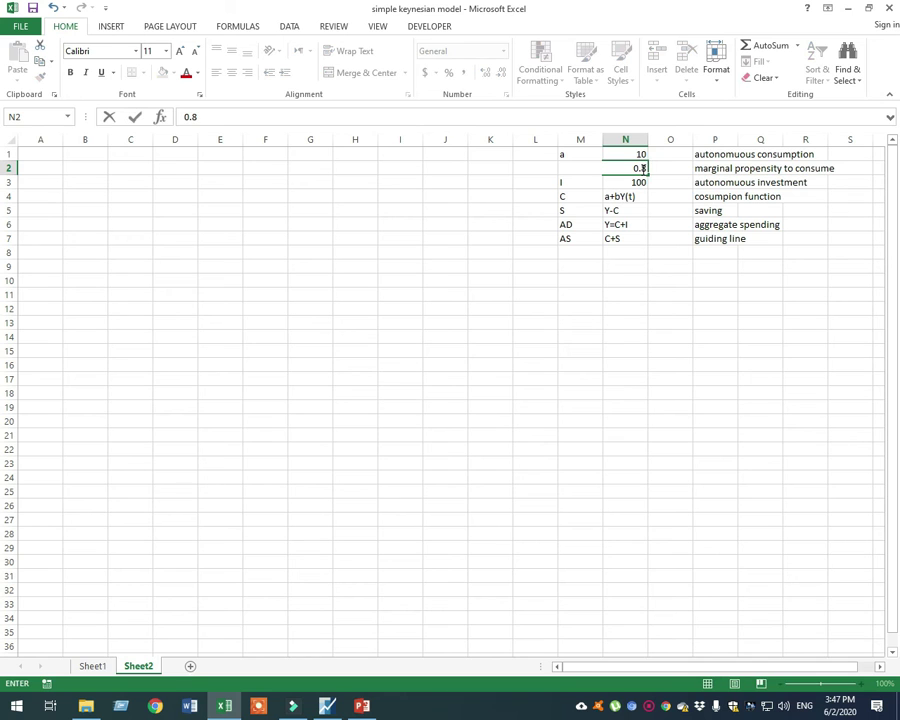
Step: Check the PowerPoint example for investment spending and set autonomous investment (I) in N3 to 10 in Excel
left_click(626, 184)
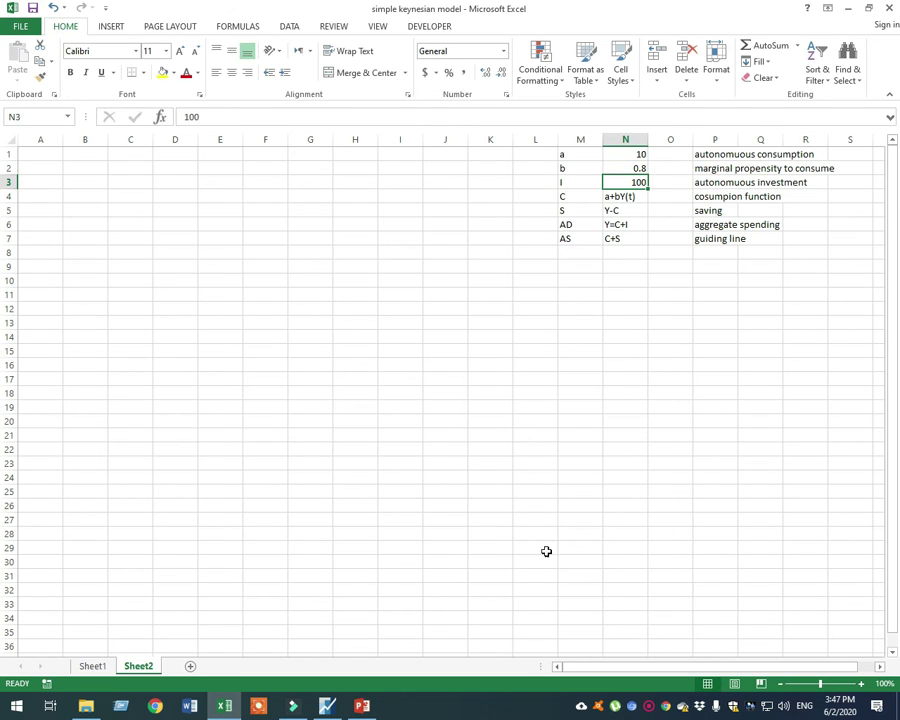
left_click(362, 707)
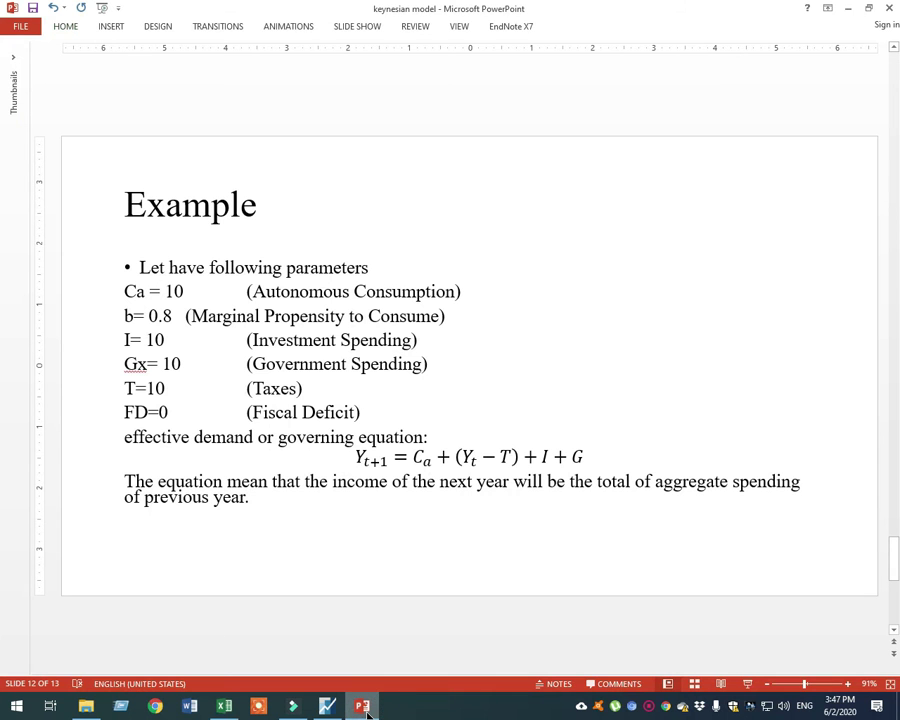
left_click(364, 708)
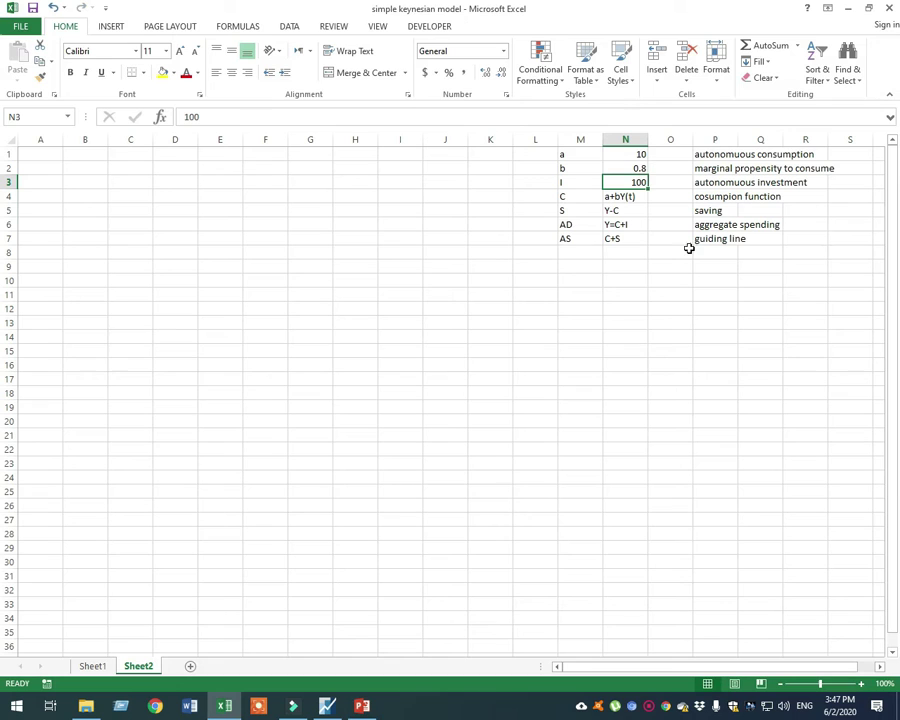
left_click(638, 182)
type("10")
Step: Move the C to AS definitions in M4:Q7 down to M6:Q9 and enter parameter Gx with value 10 in row 4
left_click_drag(573, 198, 757, 260)
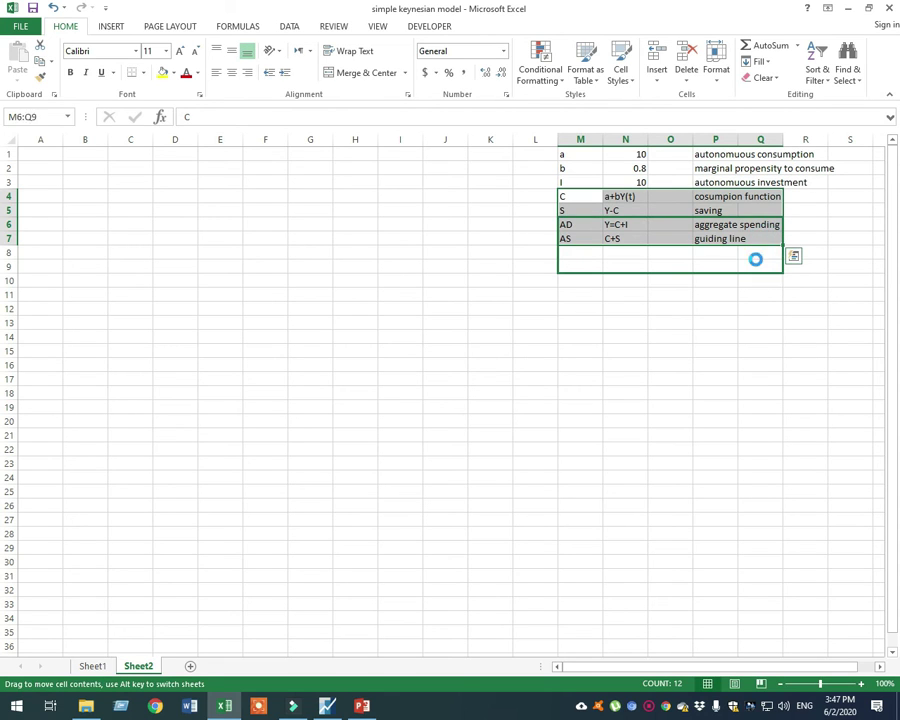
left_click(593, 194)
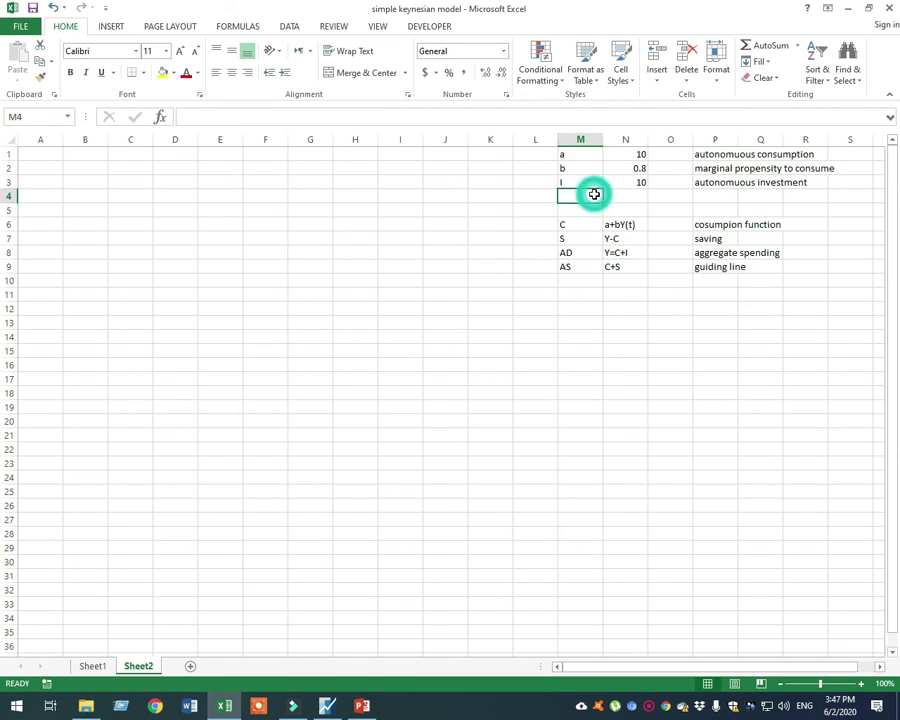
type("Gx")
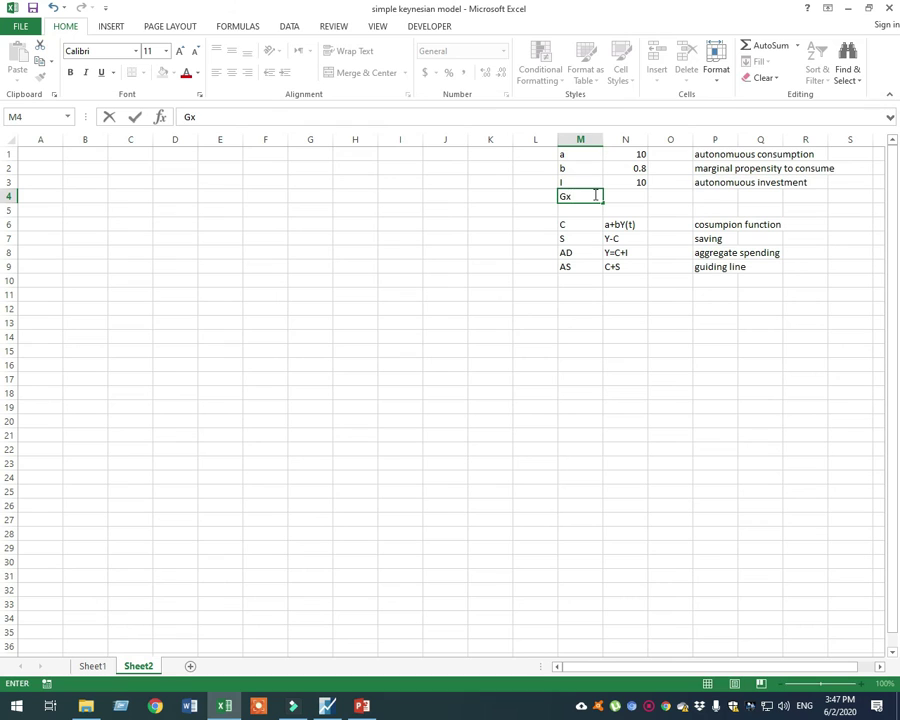
key("Tab")
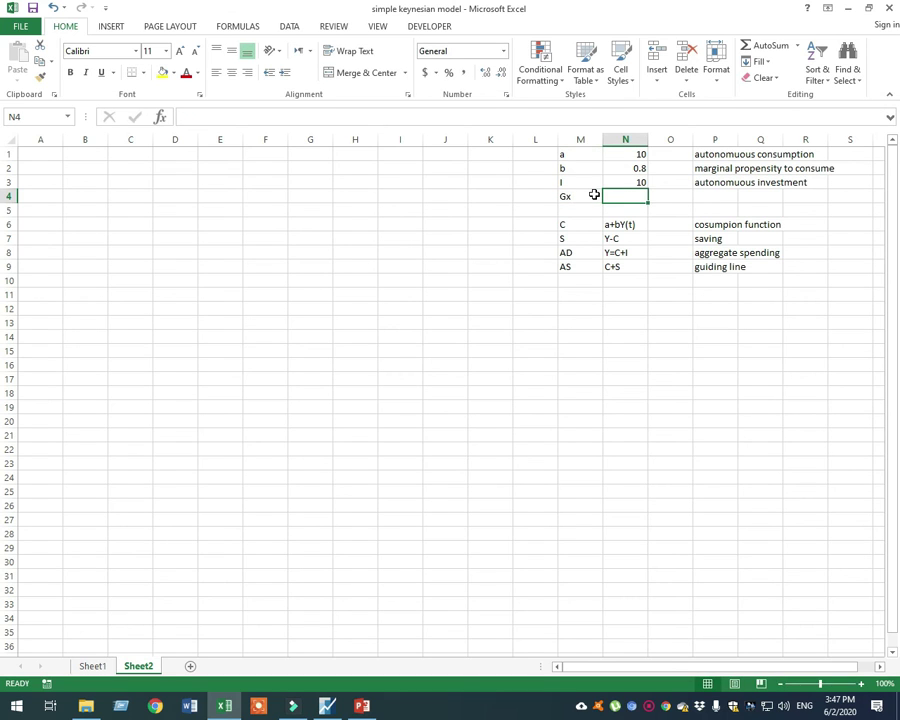
type("10")
key("Tab")
key("Tab")
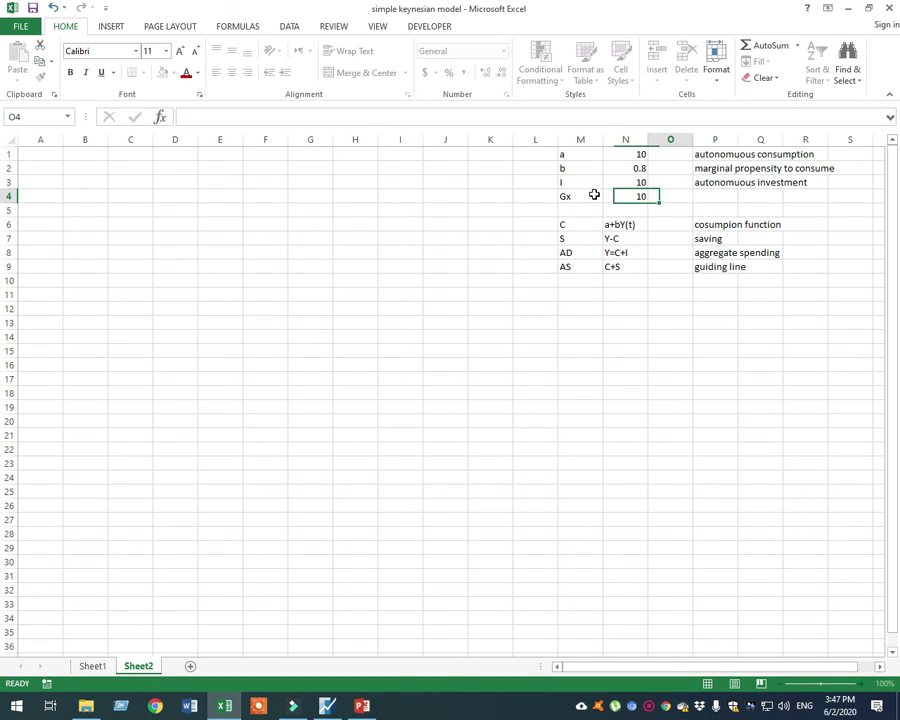
Step: Describe the Gx parameter in P4 as "government spending"
type("gogr")
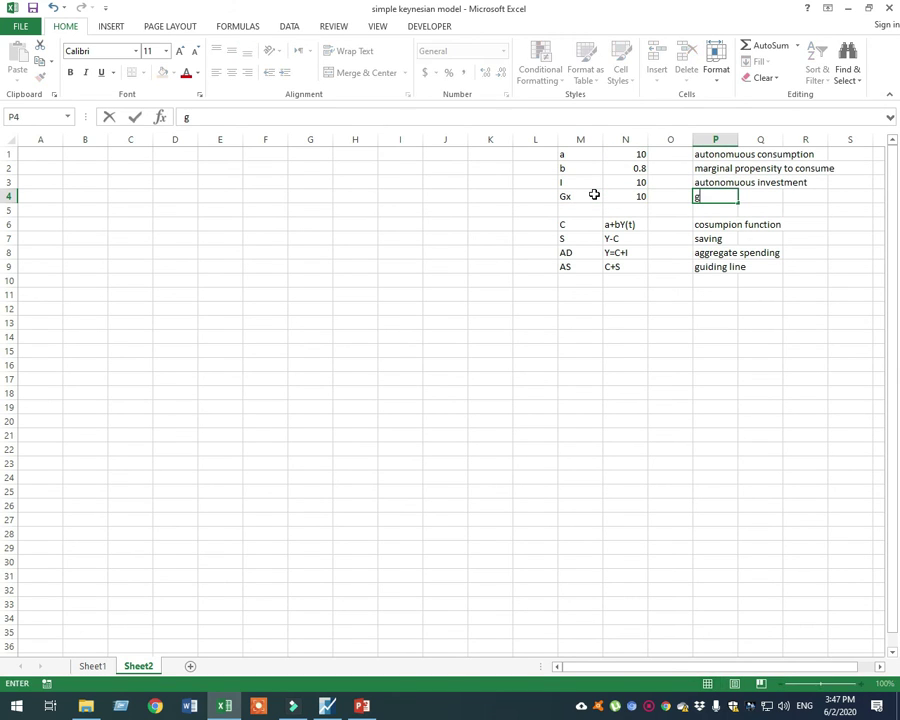
key("BackSpace")
type("e")
key("BackSpace")
key("BackSpace")
type("vernment e")
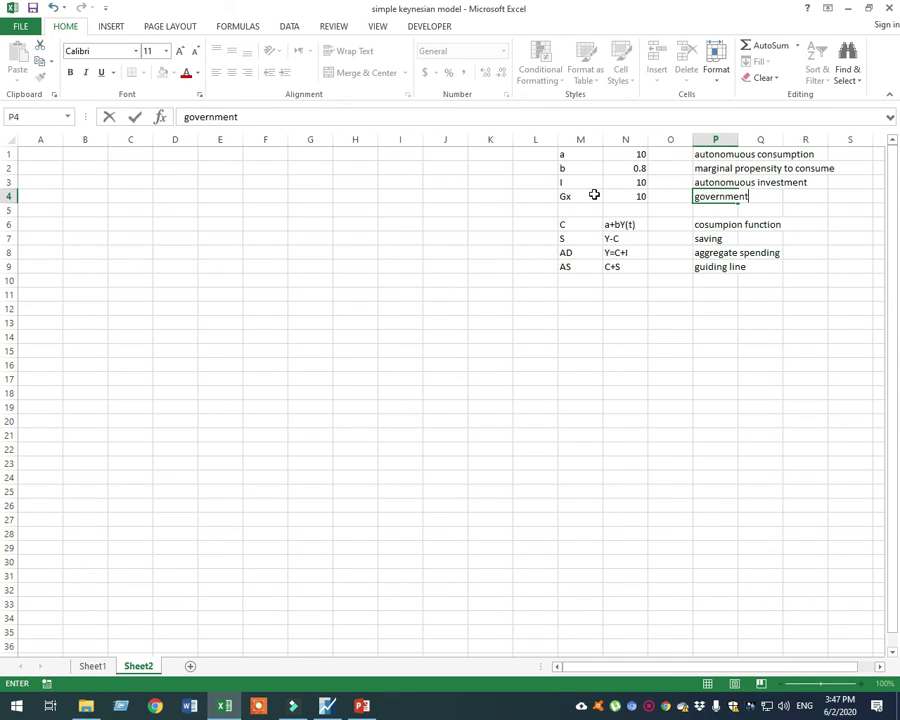
key("BackSpace")
type("spending")
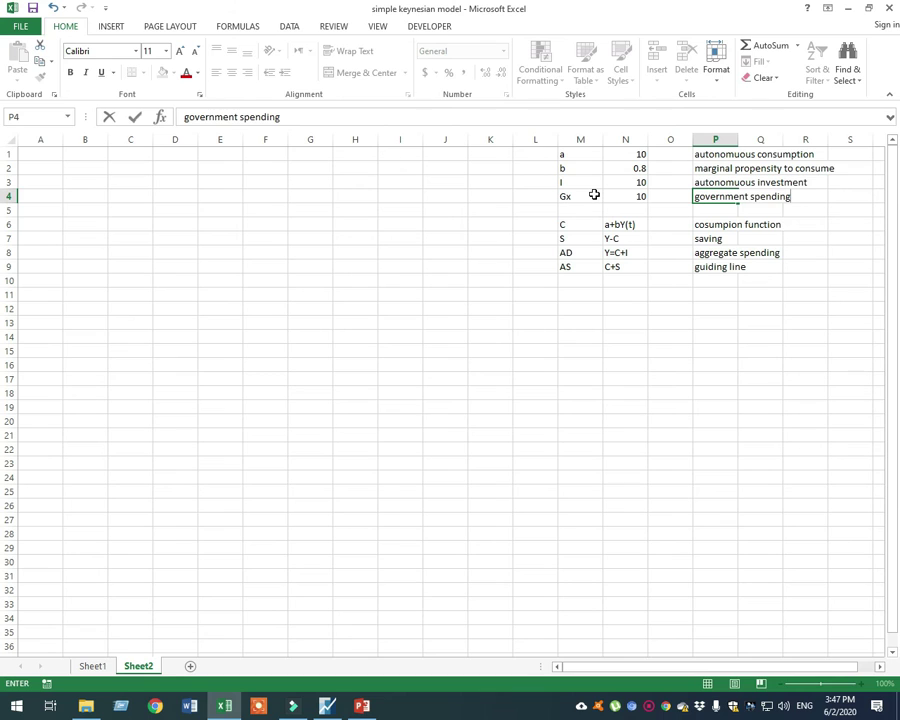
key("Return")
Step: Add a "tax" parameter in row 5 with value 10 and the description "taxes" in column P
key("Left")
key("Left")
key("Left")
type("tax")
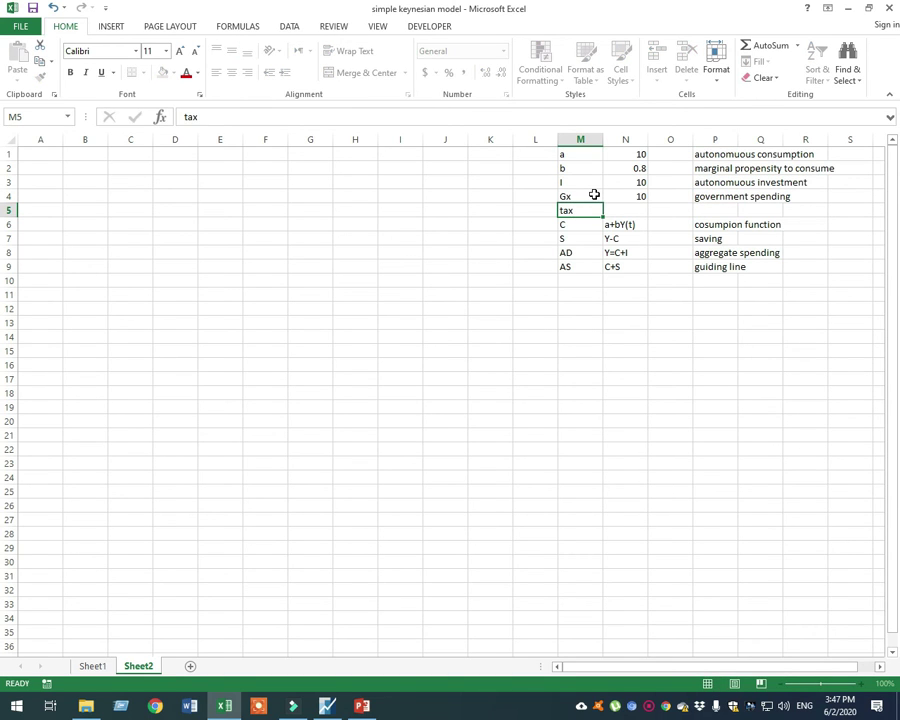
key("Tab")
type("10")
key("Tab")
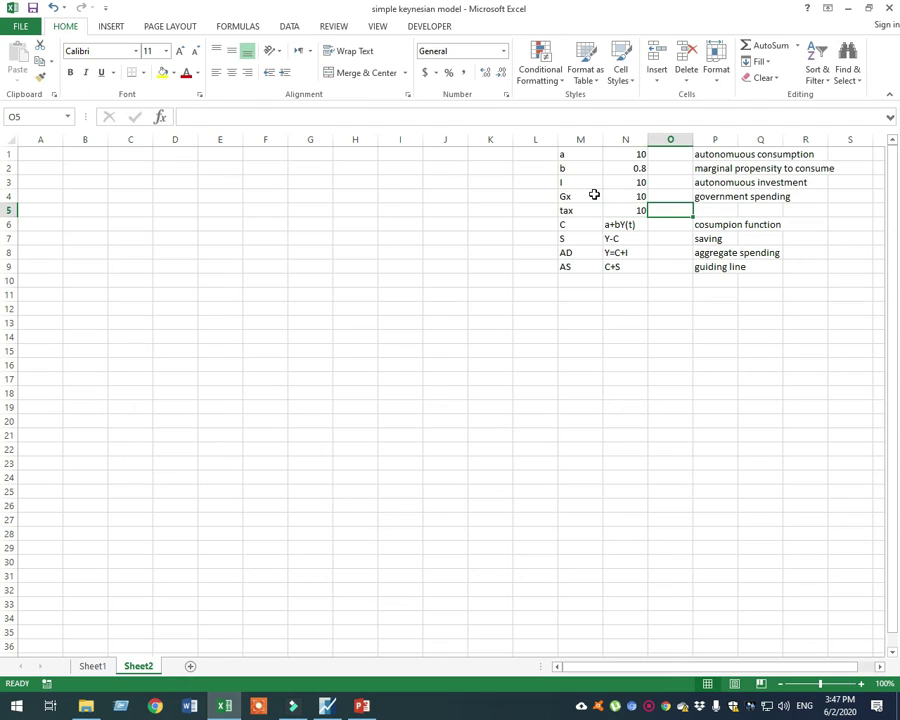
key("Tab")
type("taxes")
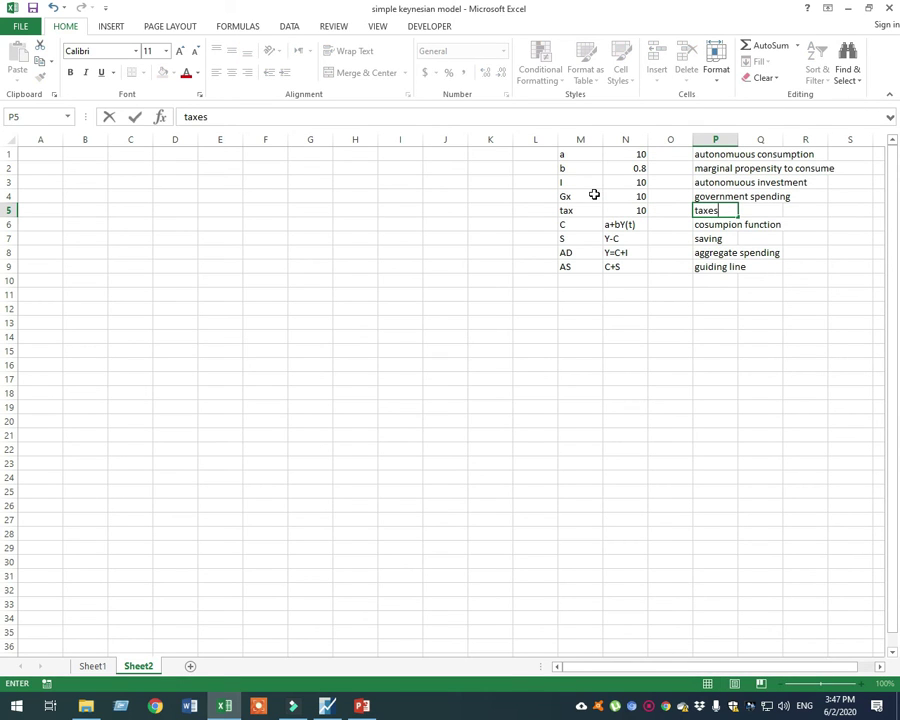
left_click(630, 311)
Step: Narrow the empty column O between the parameter values and their descriptions
left_click_drag(690, 145, 666, 145)
left_click(695, 307)
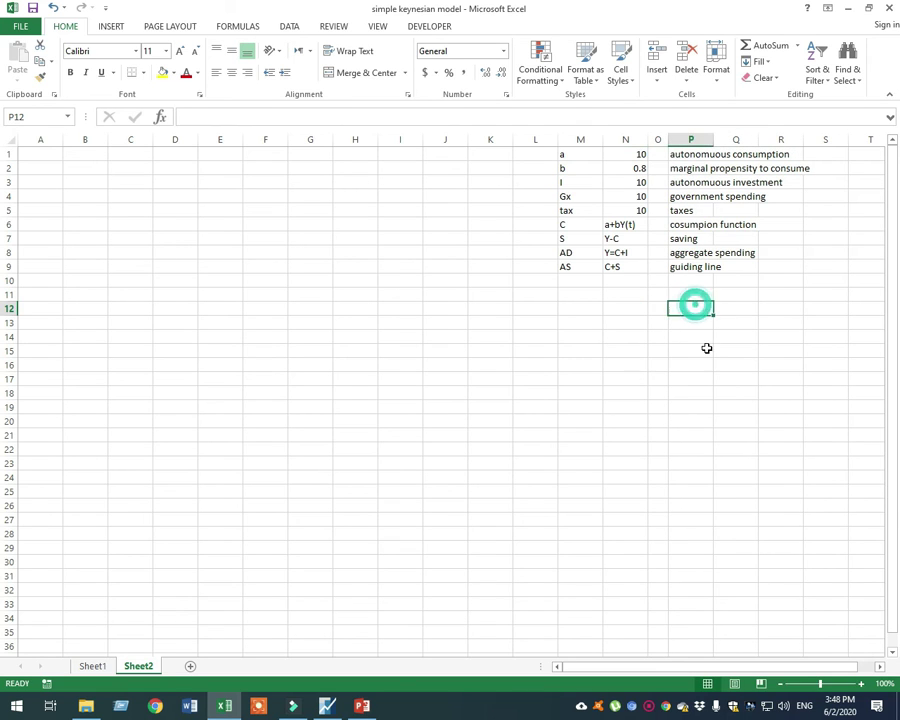
left_click(561, 380)
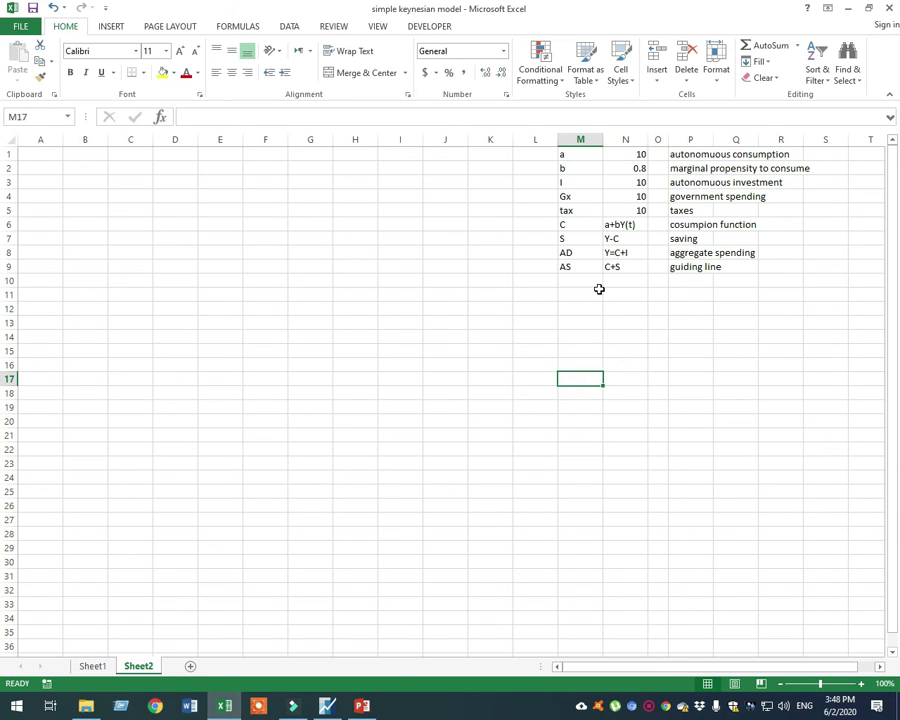
Step: Change the consumption function in N6 to a+b[Y(t)-T]
left_click(636, 225)
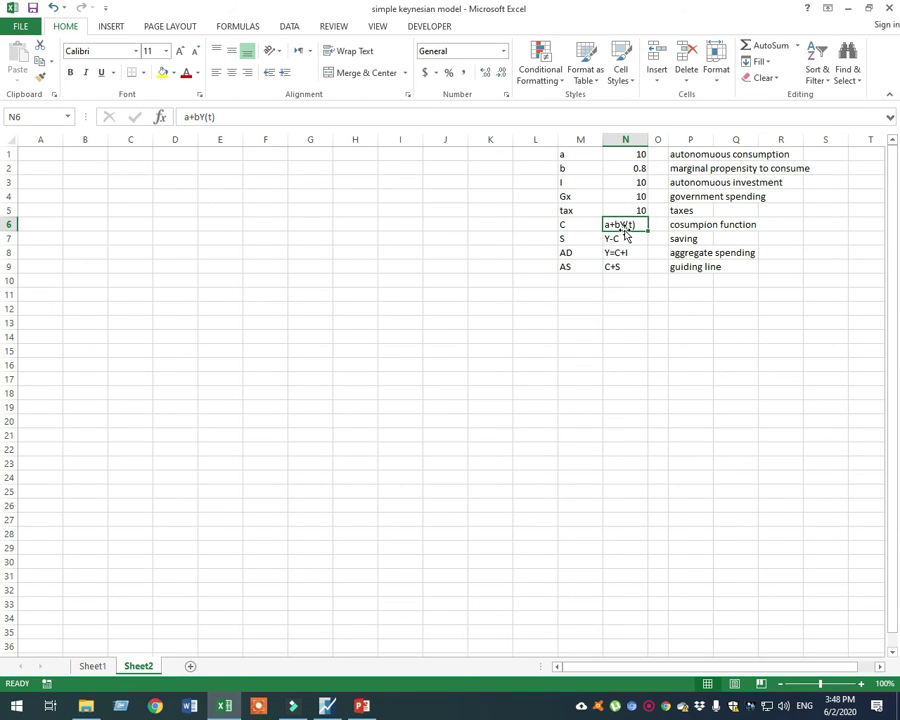
left_click(628, 226)
double_click(630, 225)
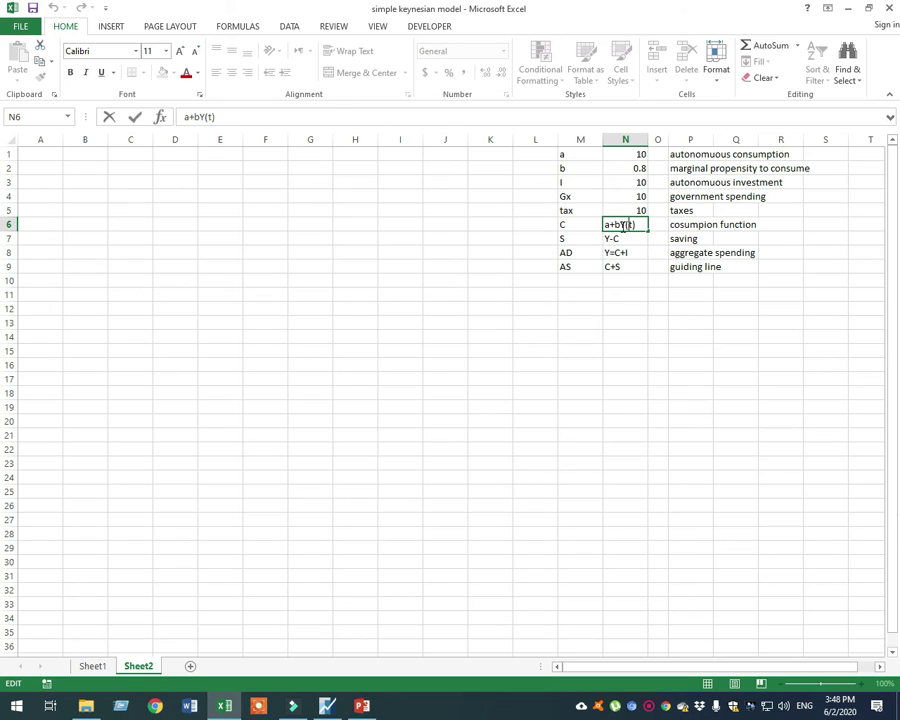
left_click(621, 225)
type("[")
key("Right")
key("Right")
key("BackSpace")
type("T")
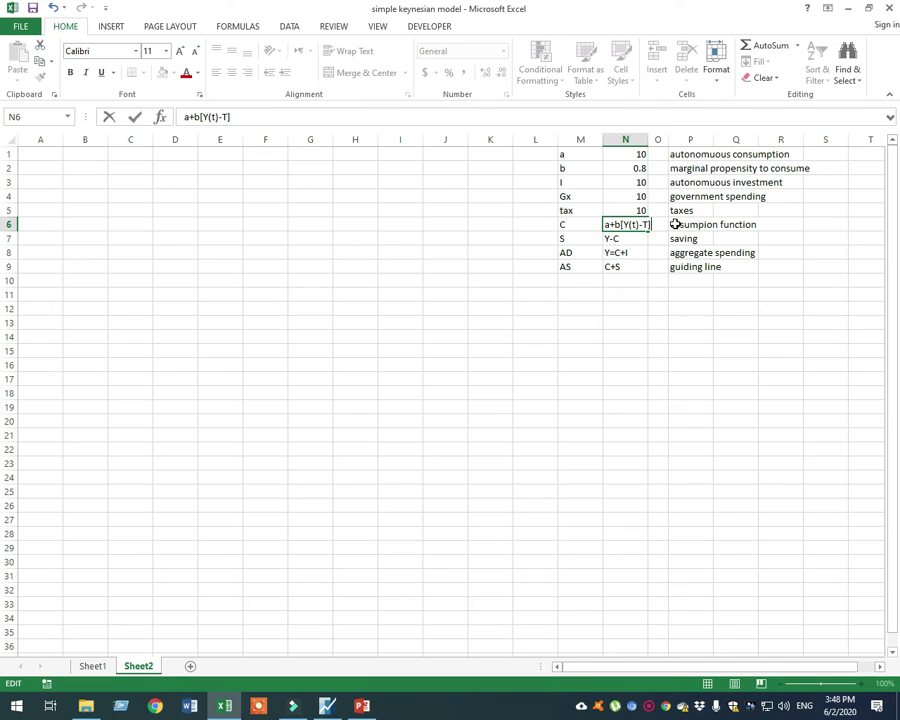
left_click(634, 287)
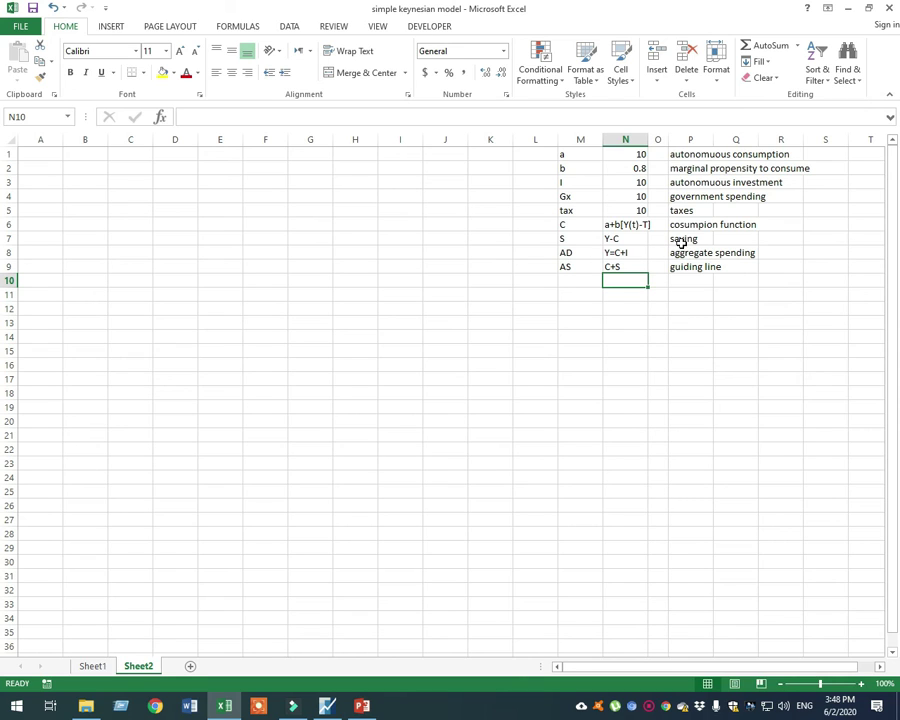
Step: Replace the saving definition in N7 with Yd(1-b)
left_click(625, 239)
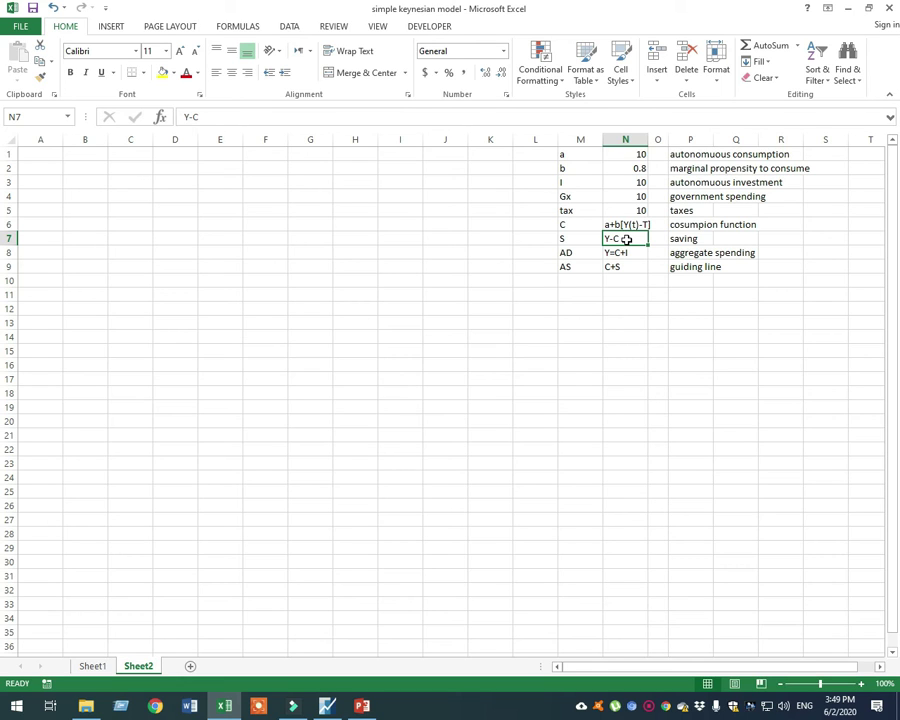
type("Y=")
type("d")
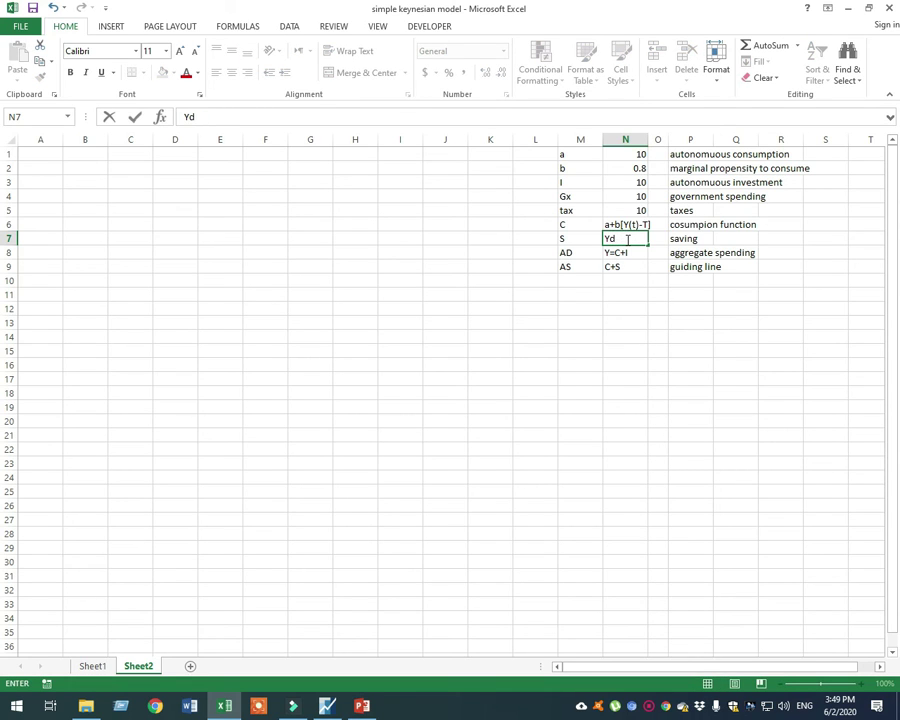
type("(1-b)")
left_click(631, 263)
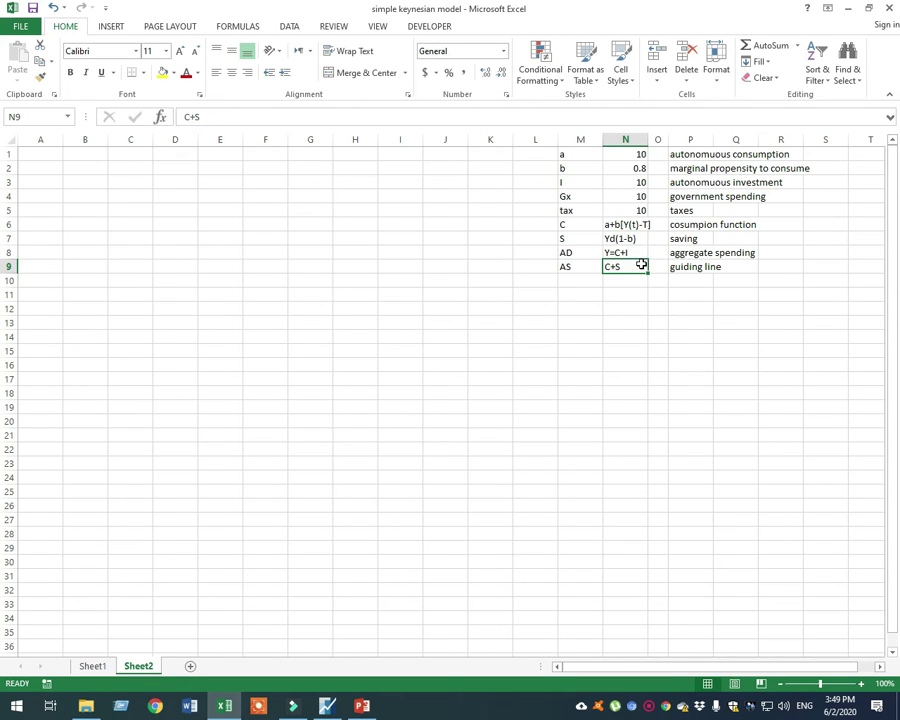
Step: Extend the aggregate spending definition in N8 to Y=C+I+Gx
left_click(635, 252)
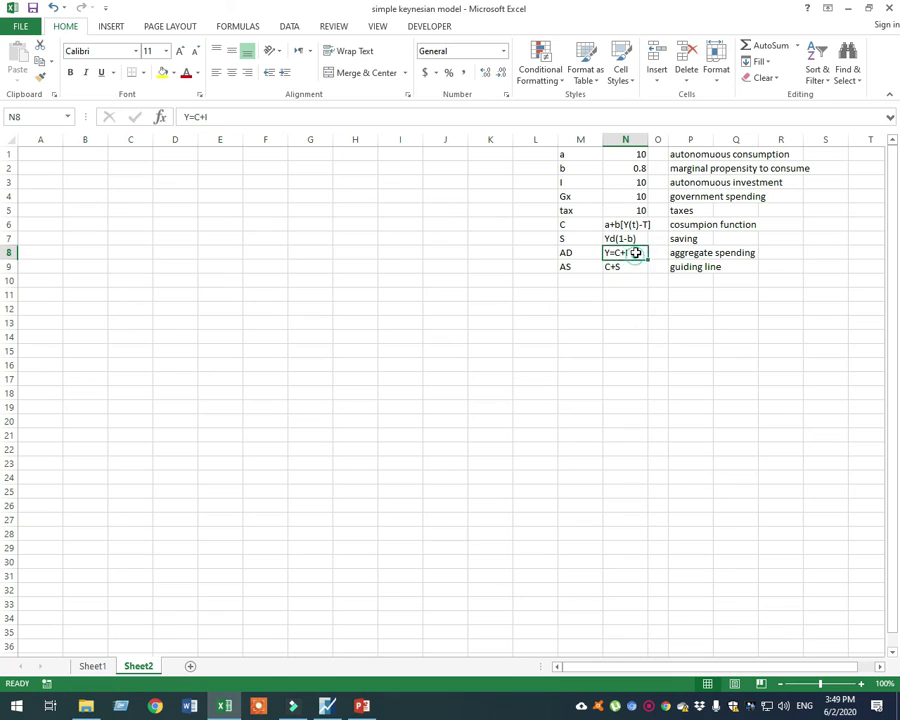
double_click(636, 252)
type("+")
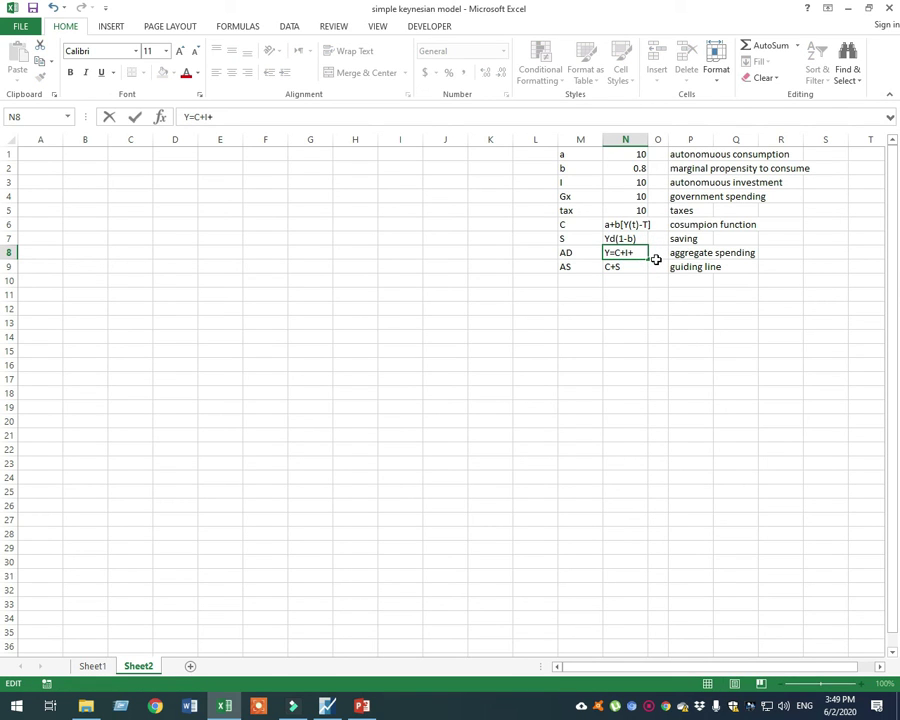
type("Gx")
Step: Extend the AS guiding line definition in N9 to C+S+T
left_click(628, 264)
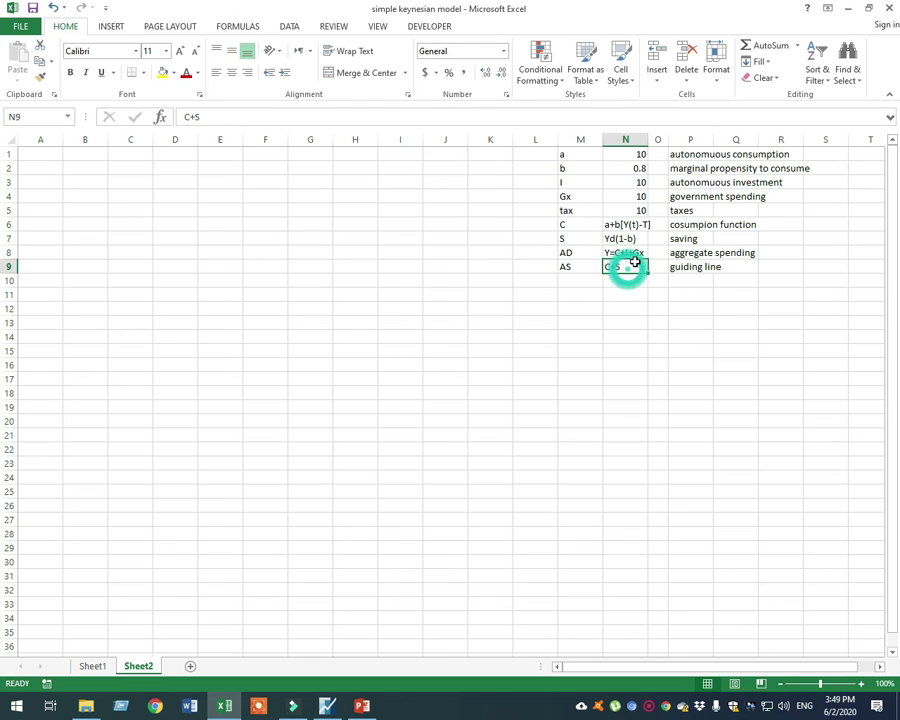
double_click(632, 266)
type("+")
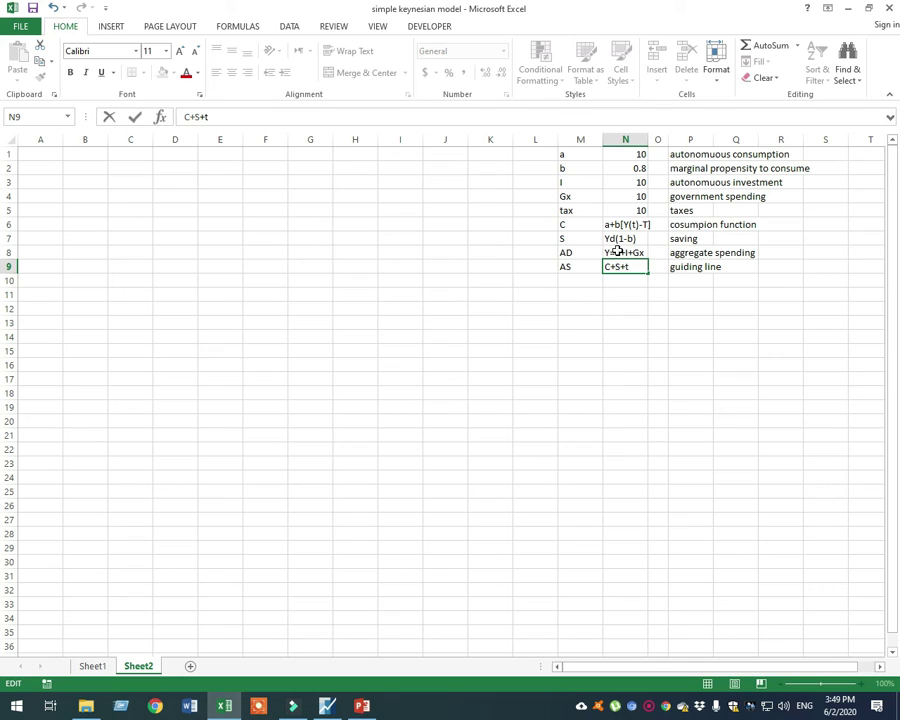
type("T")
left_click(648, 350)
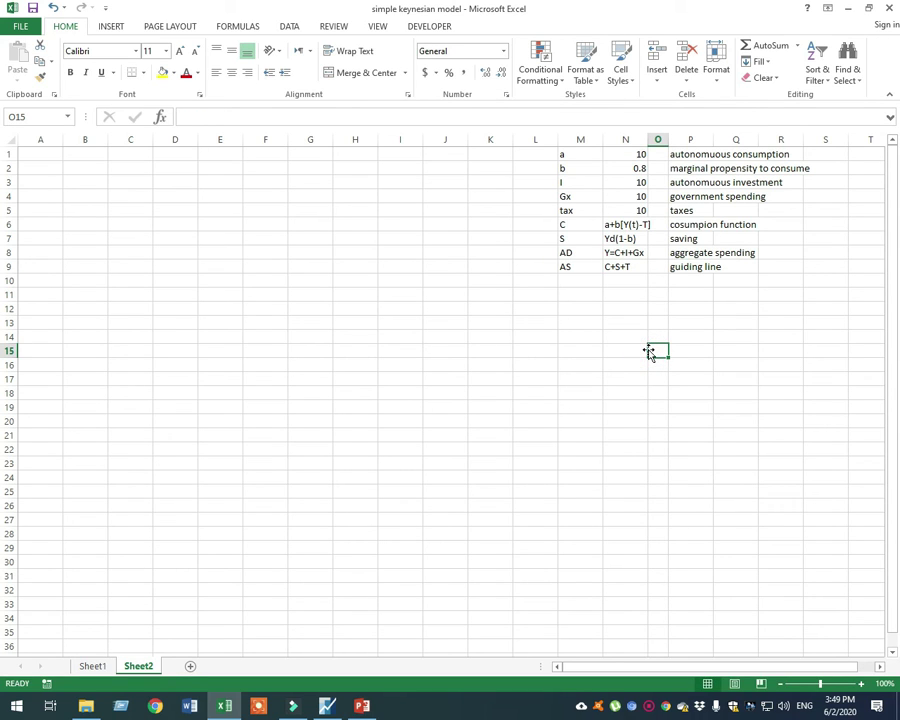
Step: Add an "income growth" label in M10, below the AS guiding line row
left_click(588, 281)
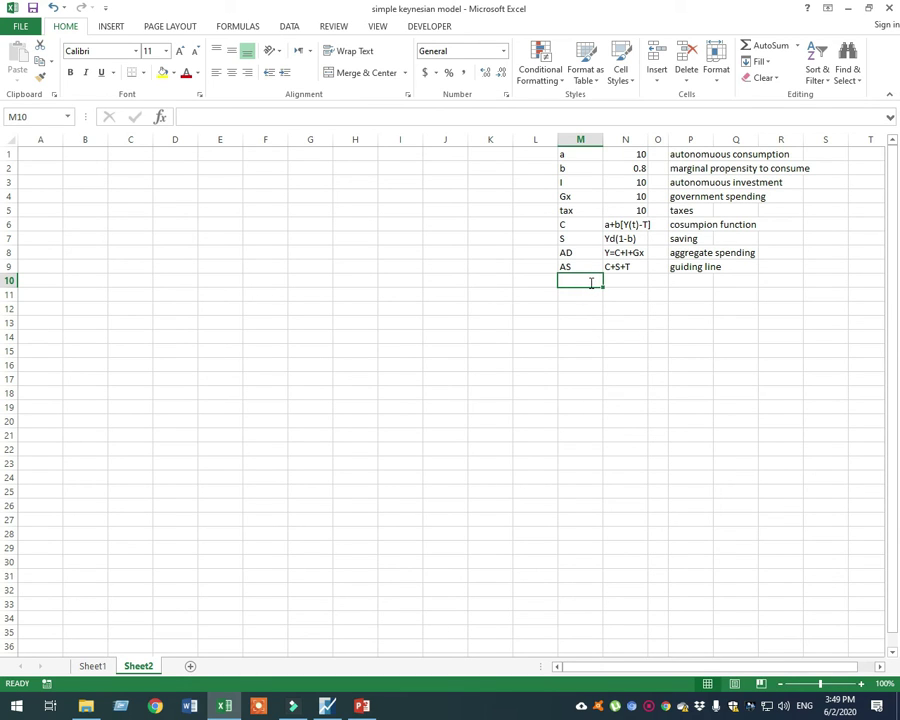
type("income growth")
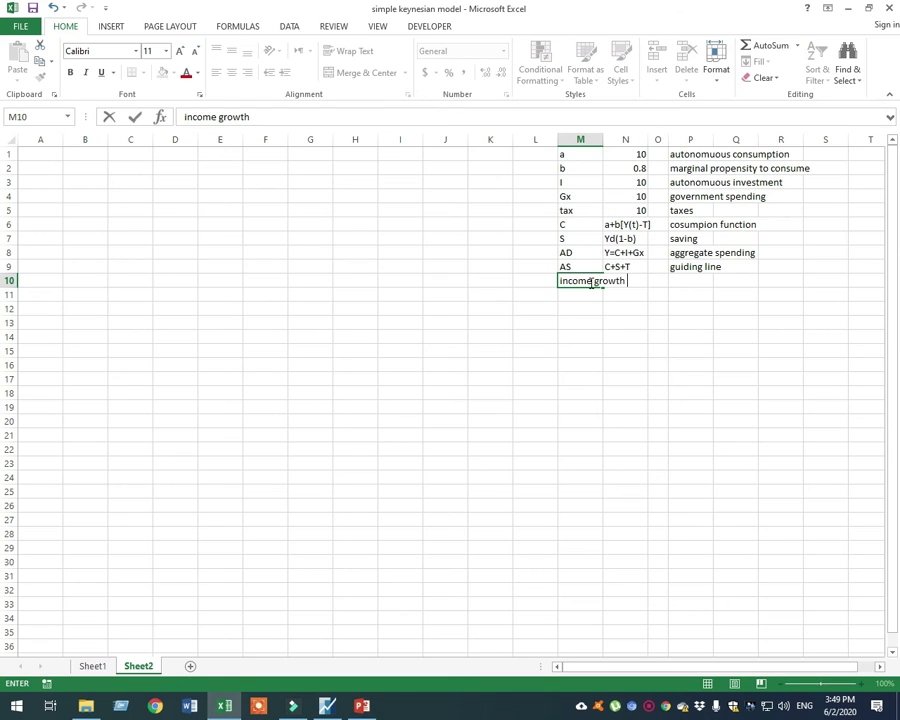
key("Tab")
key("Tab")
key("Tab")
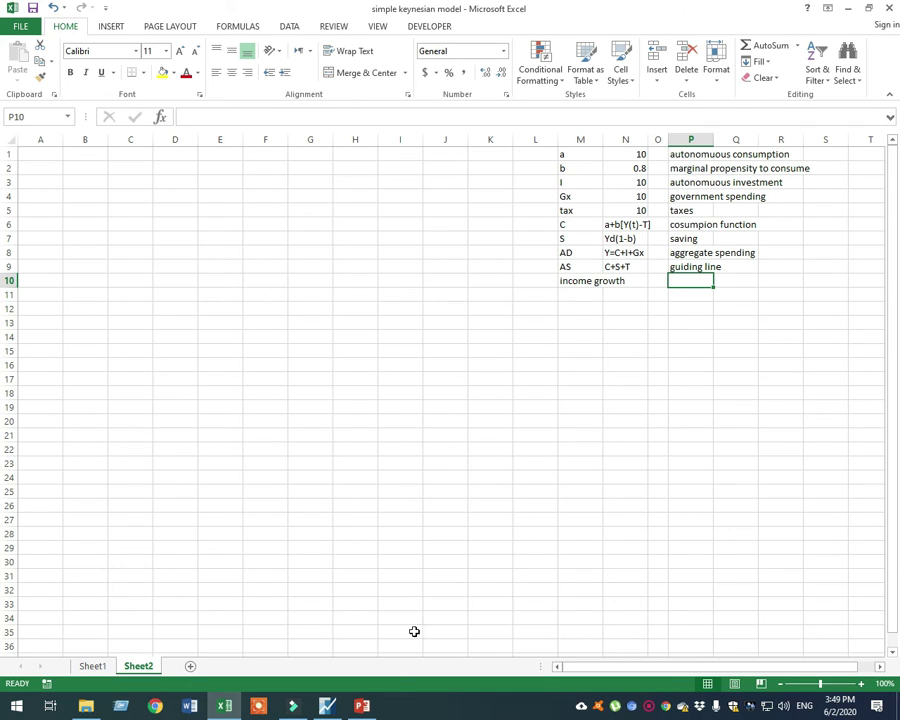
Step: Switch to the PowerPoint presentation and copy the effective demand equation from the Example slide
left_click(361, 706)
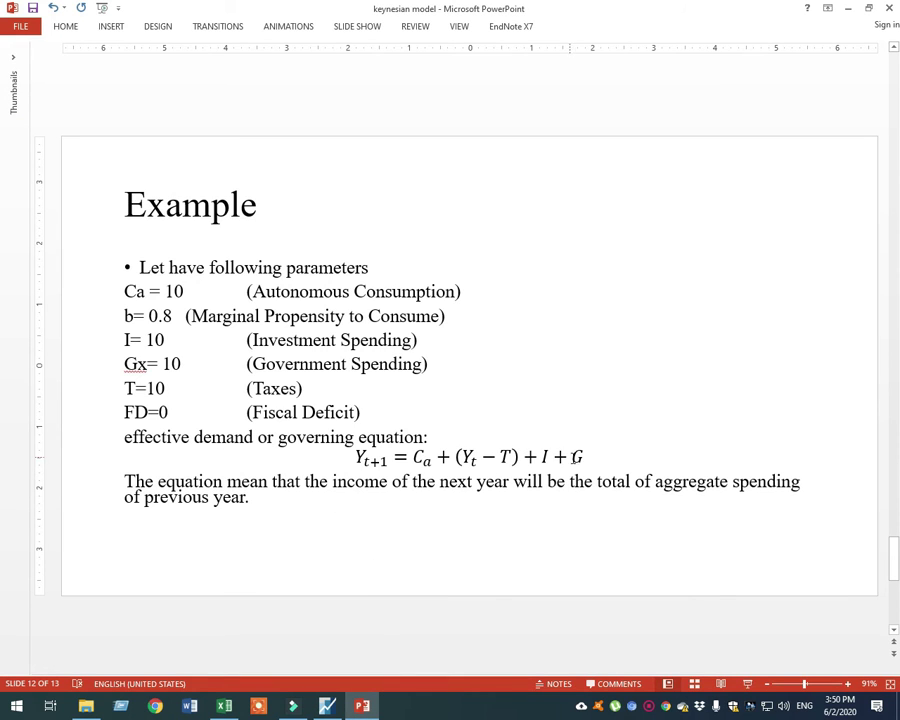
left_click_drag(578, 457, 356, 459)
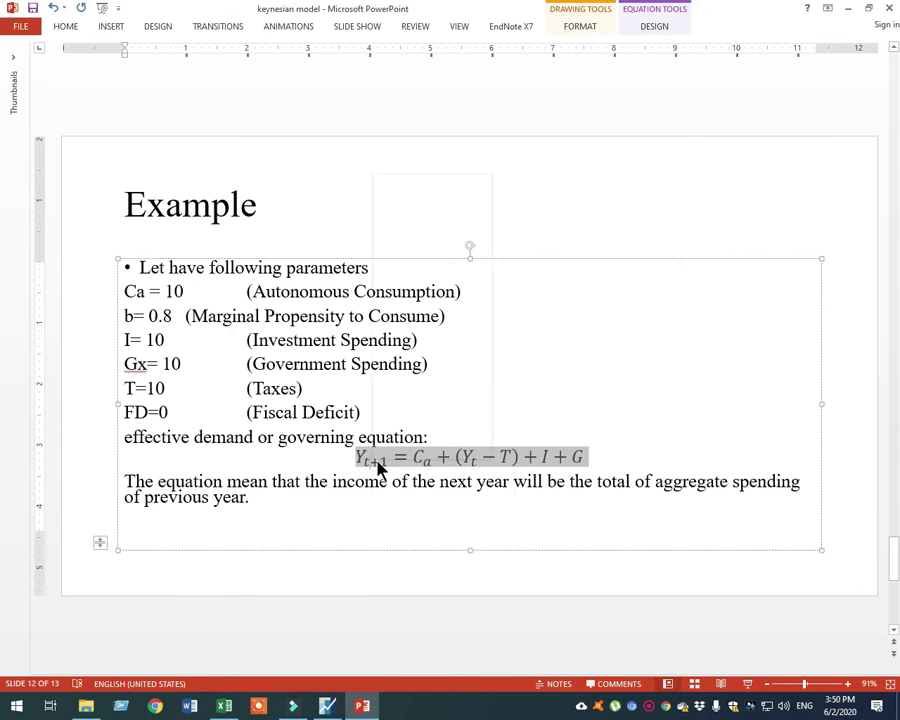
right_click(376, 466)
left_click(408, 205)
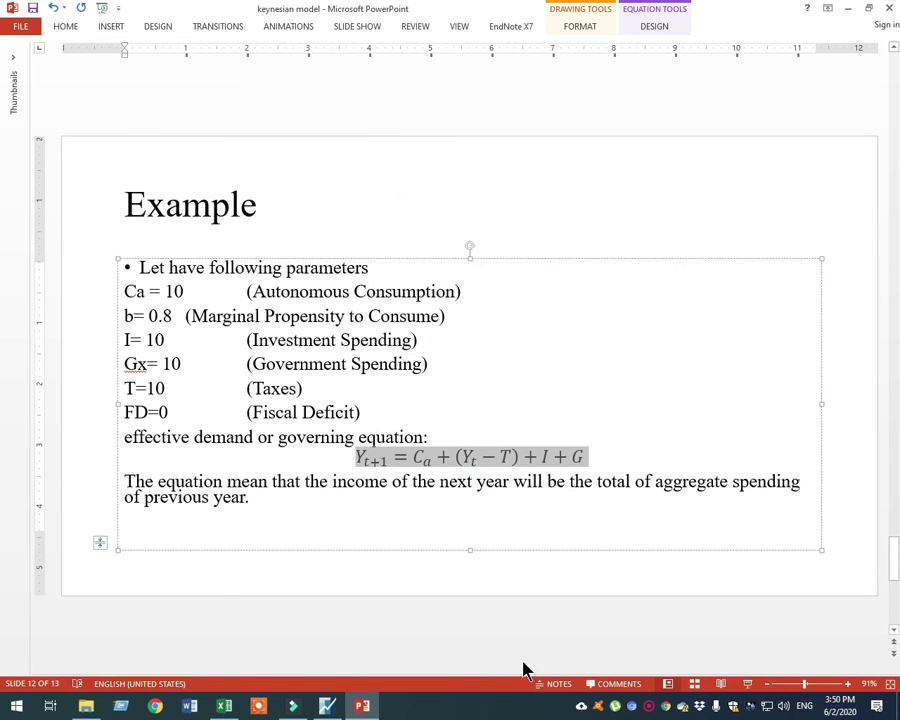
Step: Try pasting the copied equation into L24 of the Excel sheet with its source formatting
right_click(542, 480)
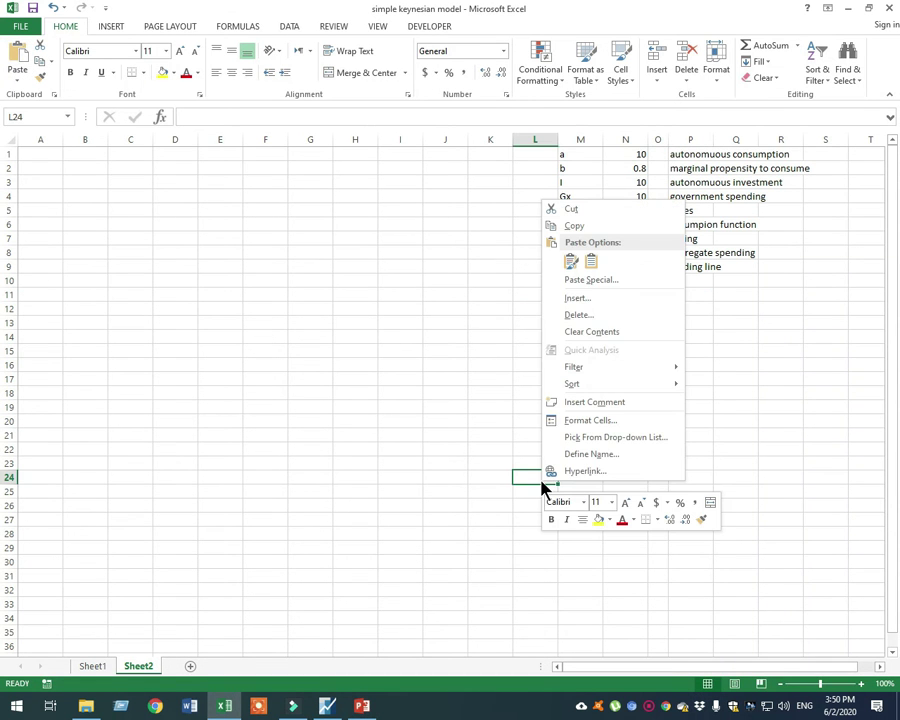
left_click(576, 263)
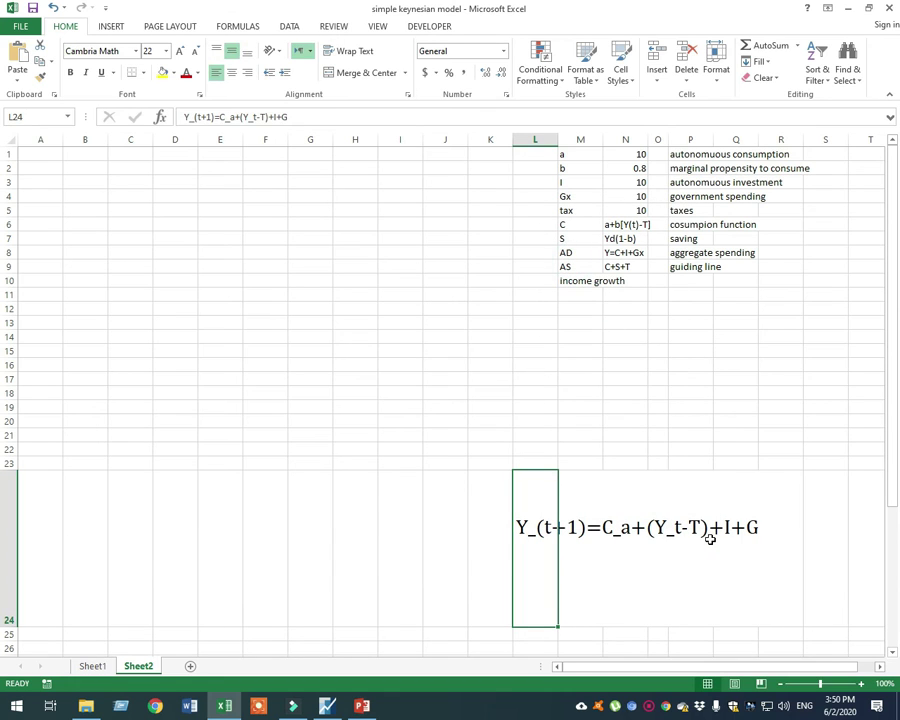
key("ctrl+z")
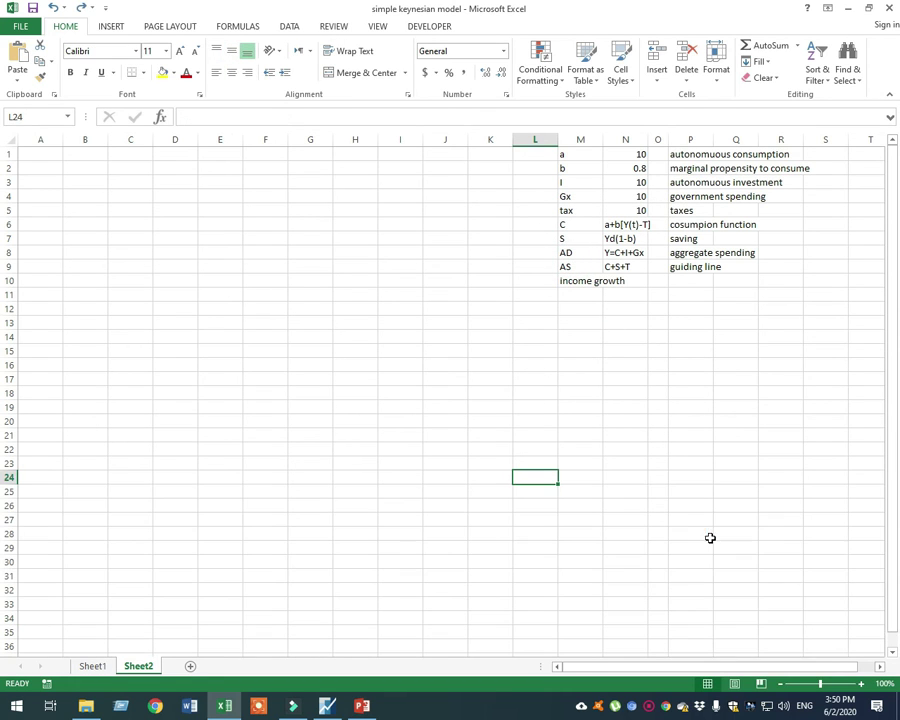
Step: Paste the copied equation into M20 without its source formatting and move it to P10 beside the income growth label
right_click(585, 421)
left_click(631, 198)
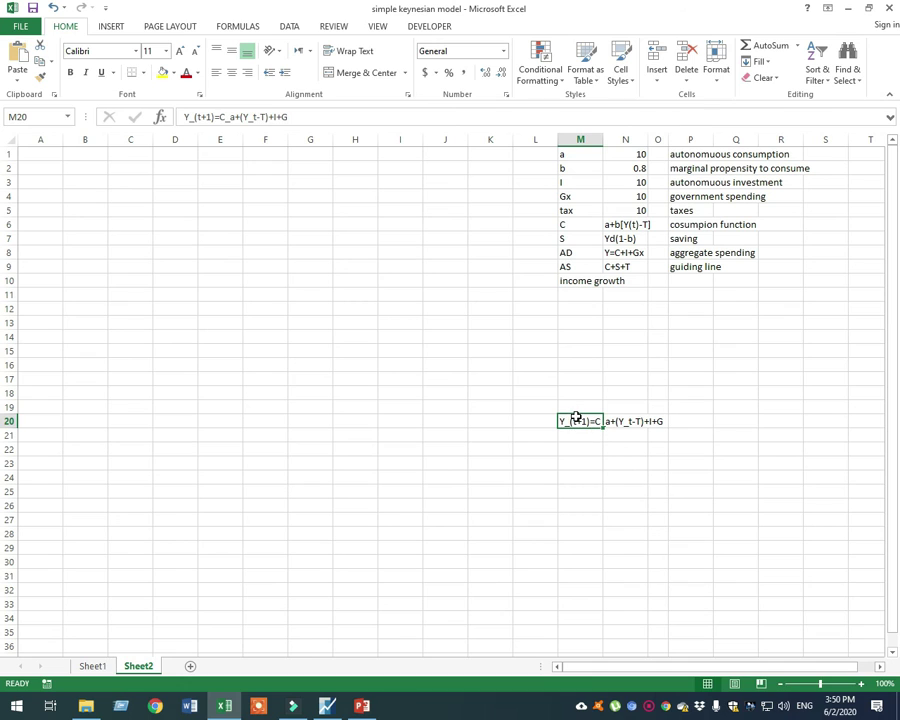
left_click_drag(575, 415, 689, 294)
left_click(725, 392)
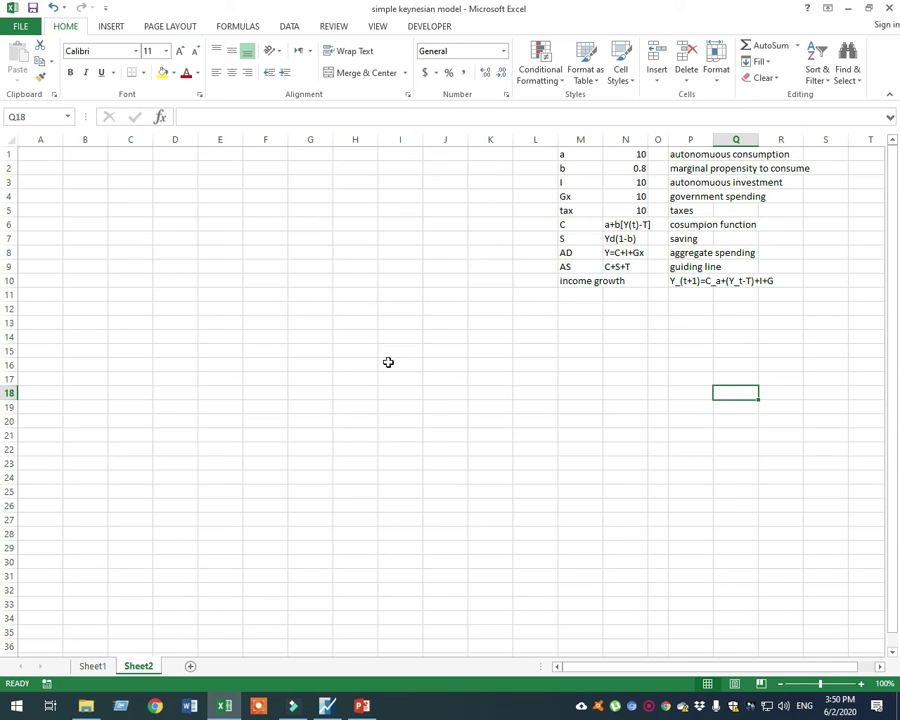
left_click(573, 280)
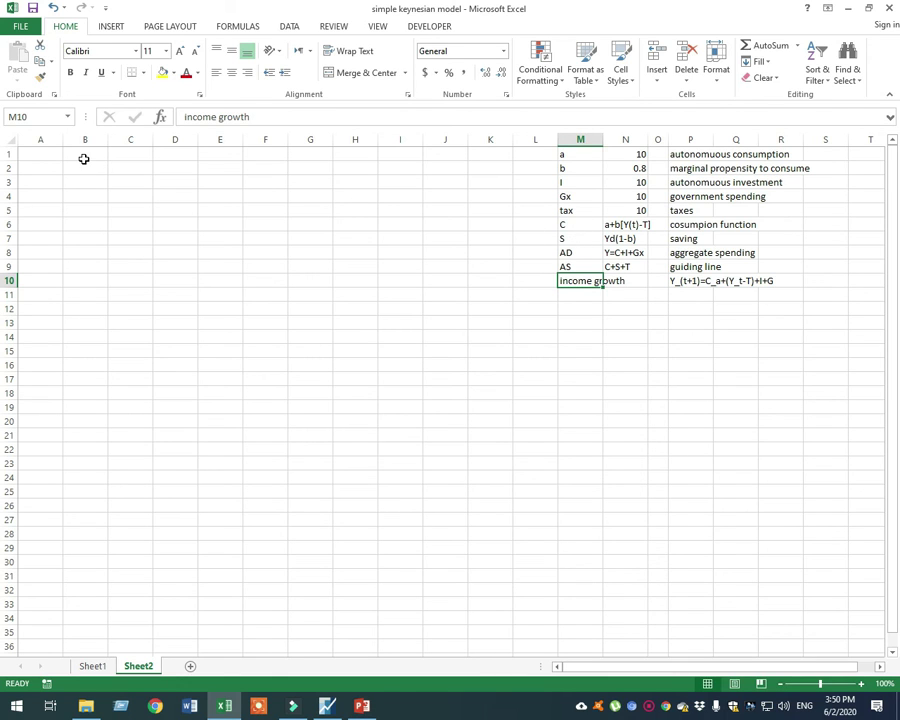
Step: Insert a chart based on the empty range B1:C31 and place it below the parameter table, around row 35
left_click_drag(84, 158, 145, 573)
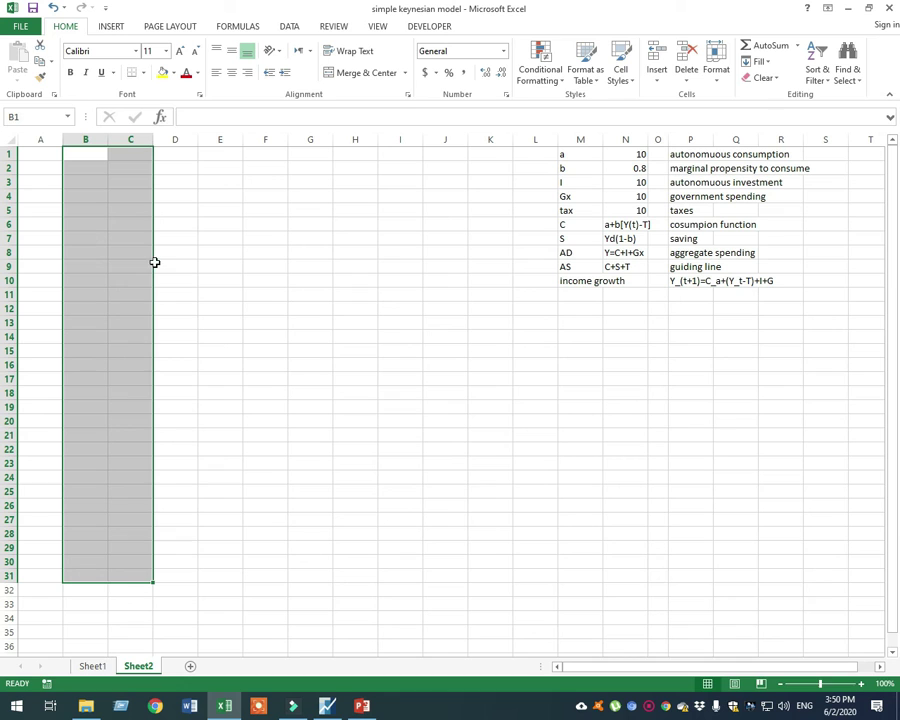
left_click(107, 27)
left_click(390, 64)
left_click(396, 107)
left_click_drag(585, 323, 818, 613)
left_click_drag(606, 613, 610, 643)
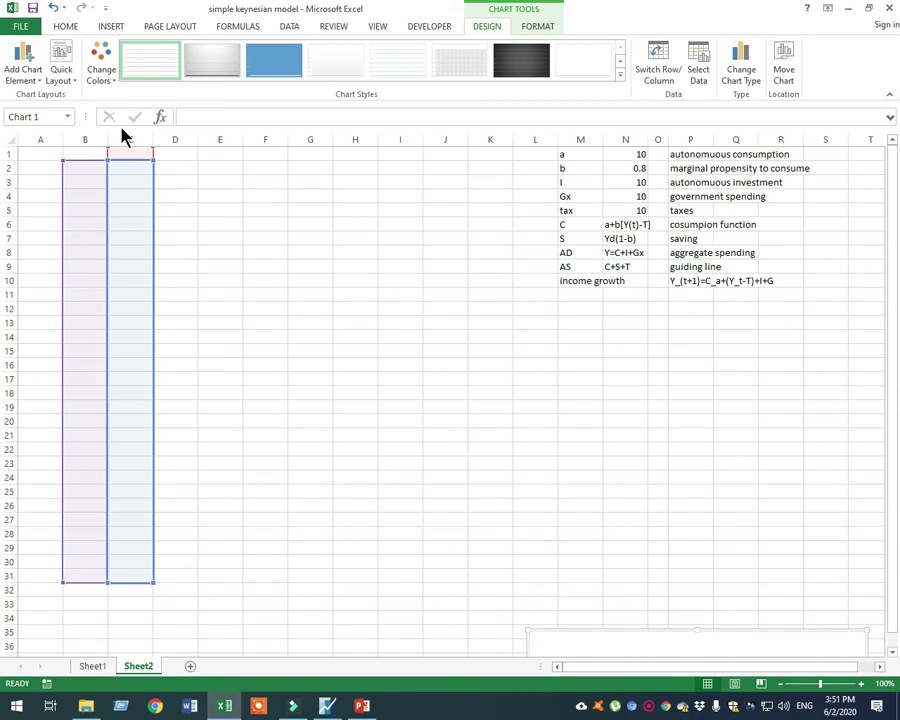
Step: Enter the column header Yd in B1
left_click(91, 151)
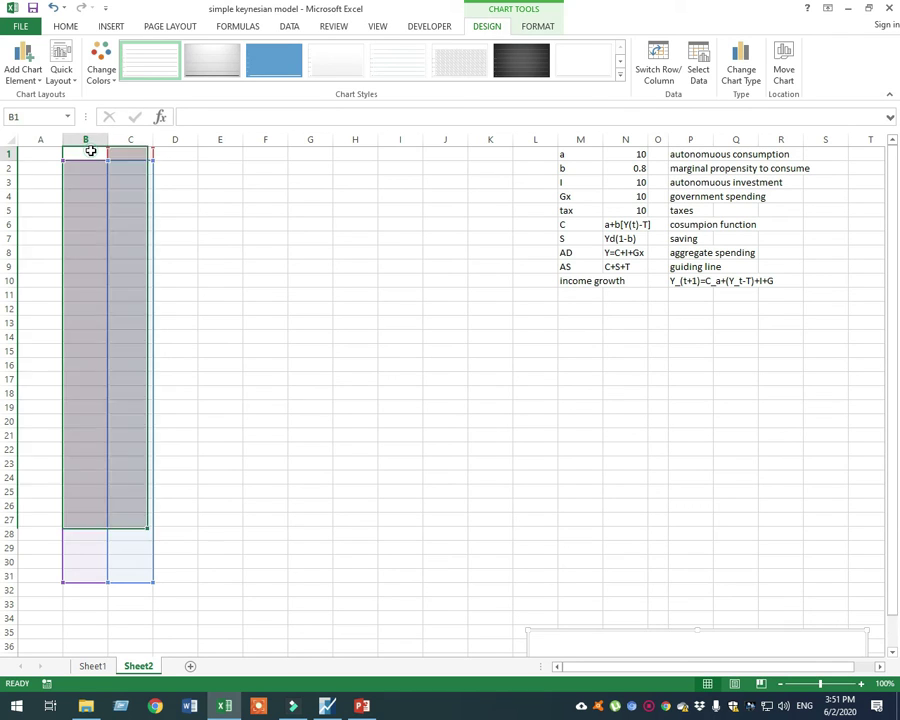
type("Yd")
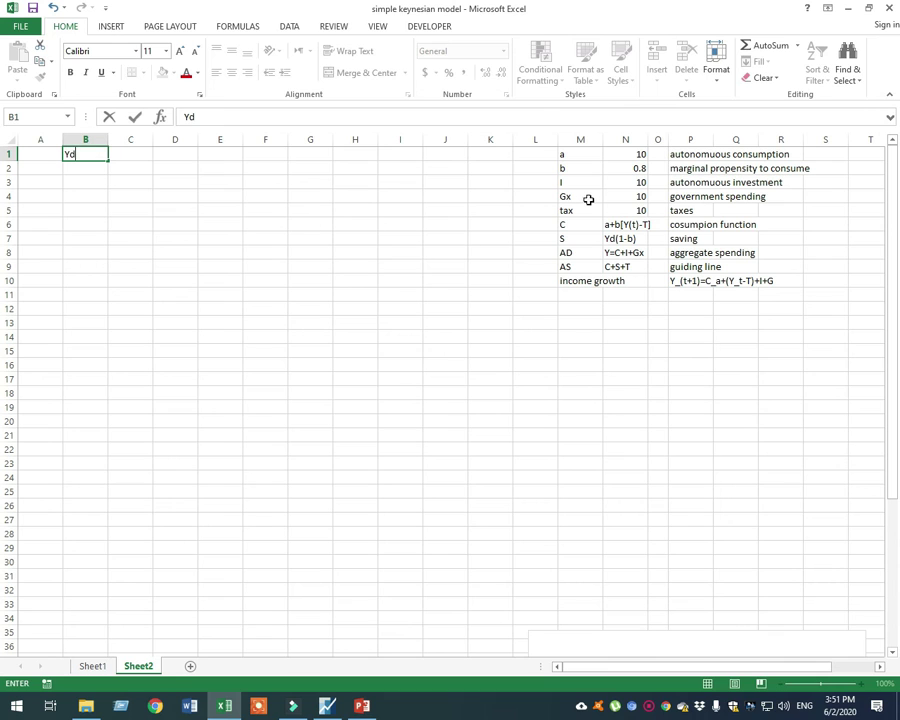
Step: Shift the definition rows from C through income growth down one row and label the freed cell M6 "initial income"
left_click_drag(578, 227, 727, 296)
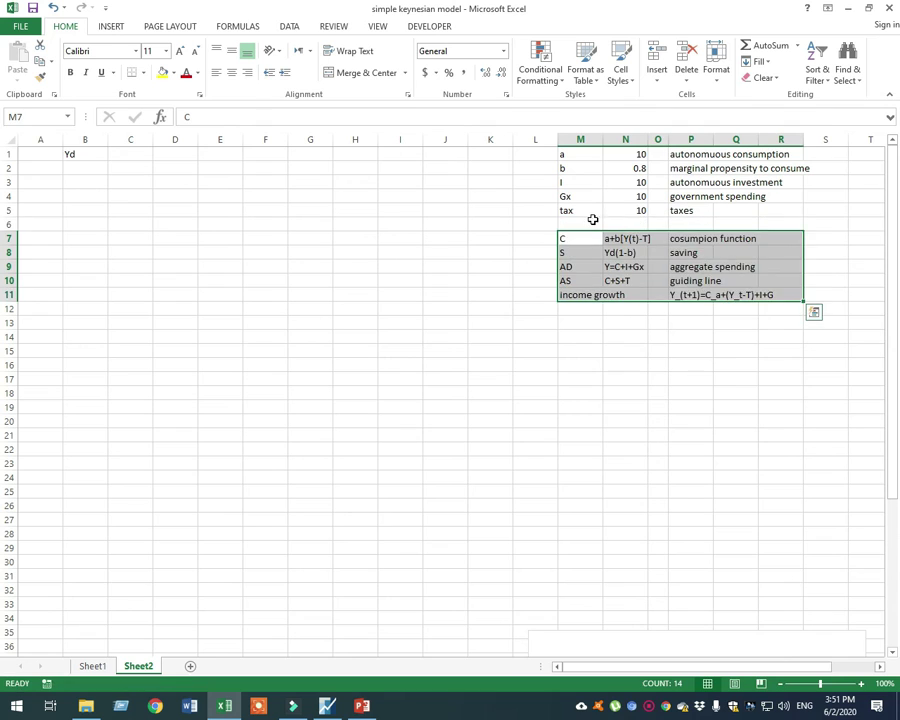
left_click(593, 220)
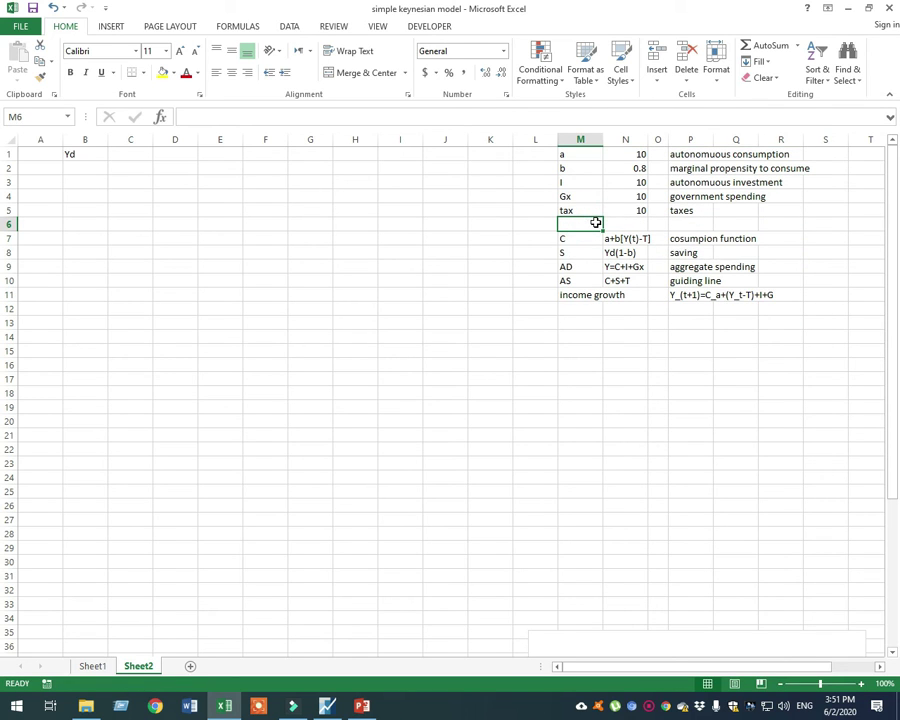
type("income growth")
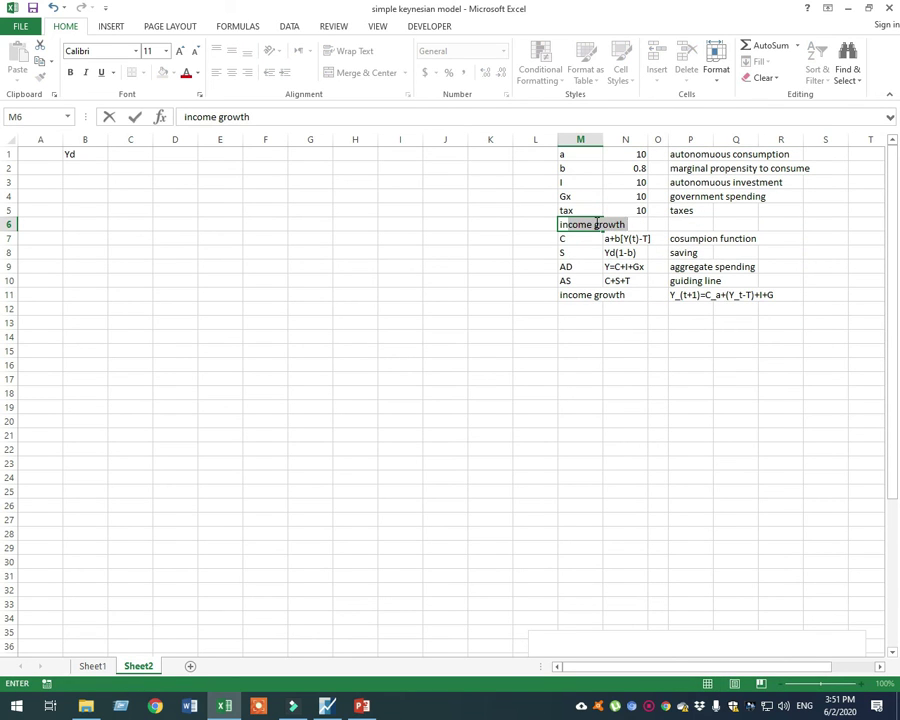
key("BackSpace")
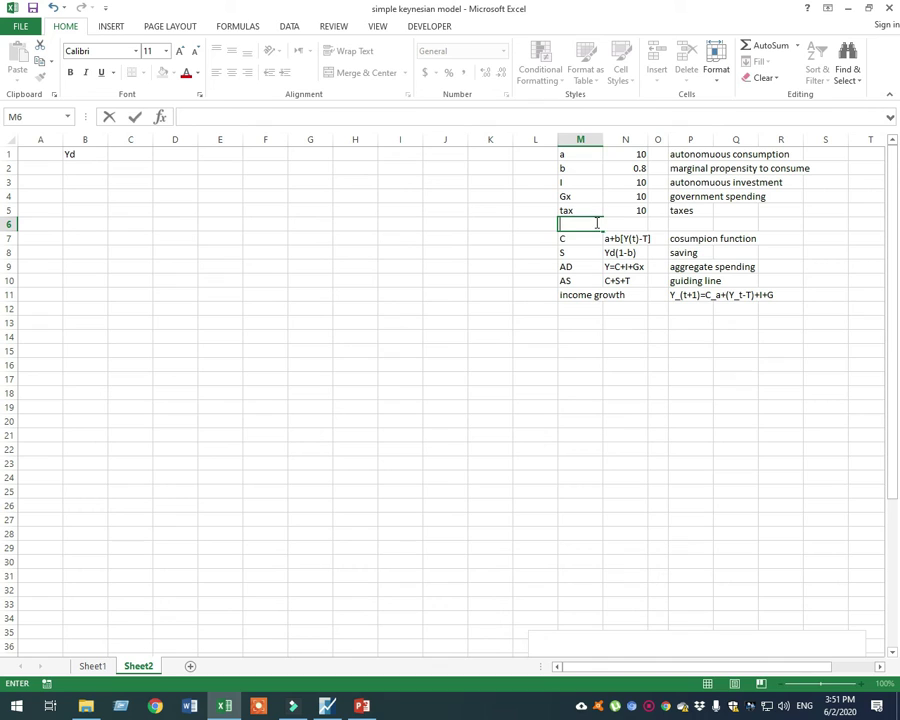
type("initial income")
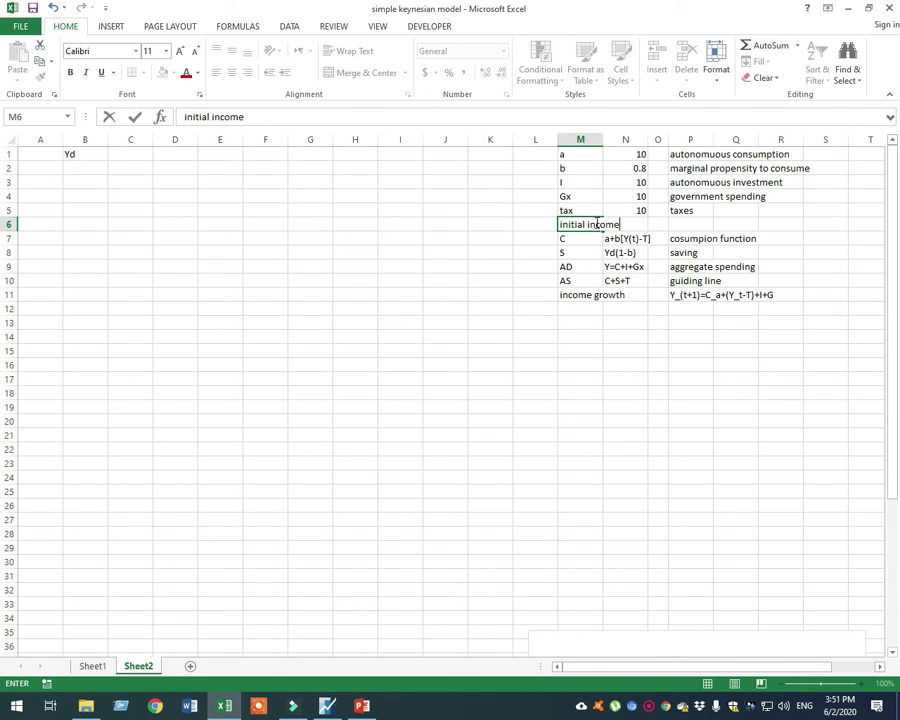
key("Tab")
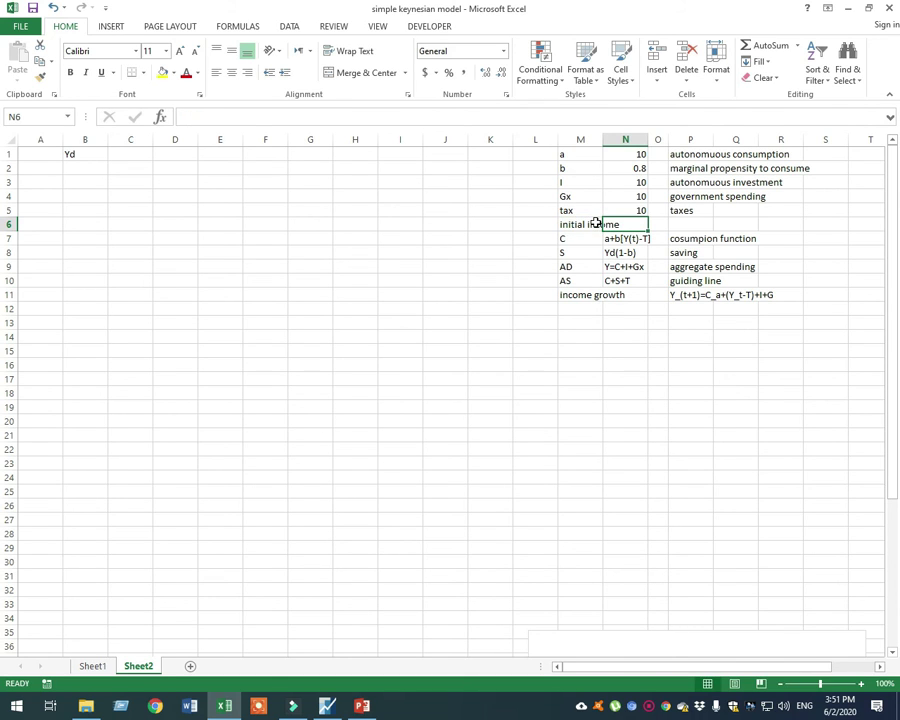
Step: Widen column M to fit the initial income label and set the initial income in N6 to 50
left_click_drag(603, 139, 619, 139)
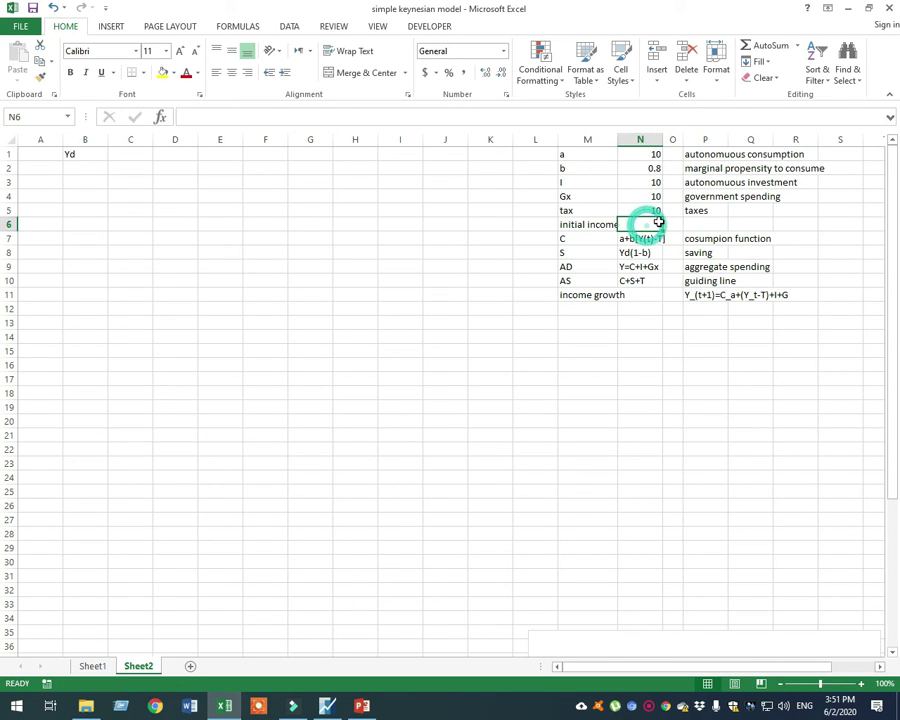
left_click(639, 222)
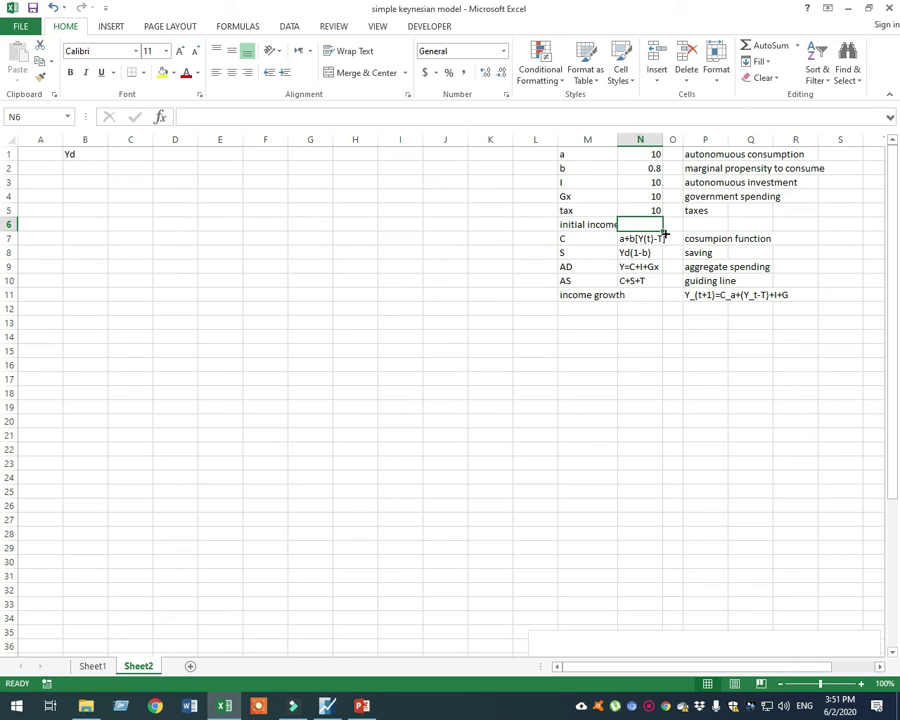
type("50")
left_click(649, 368)
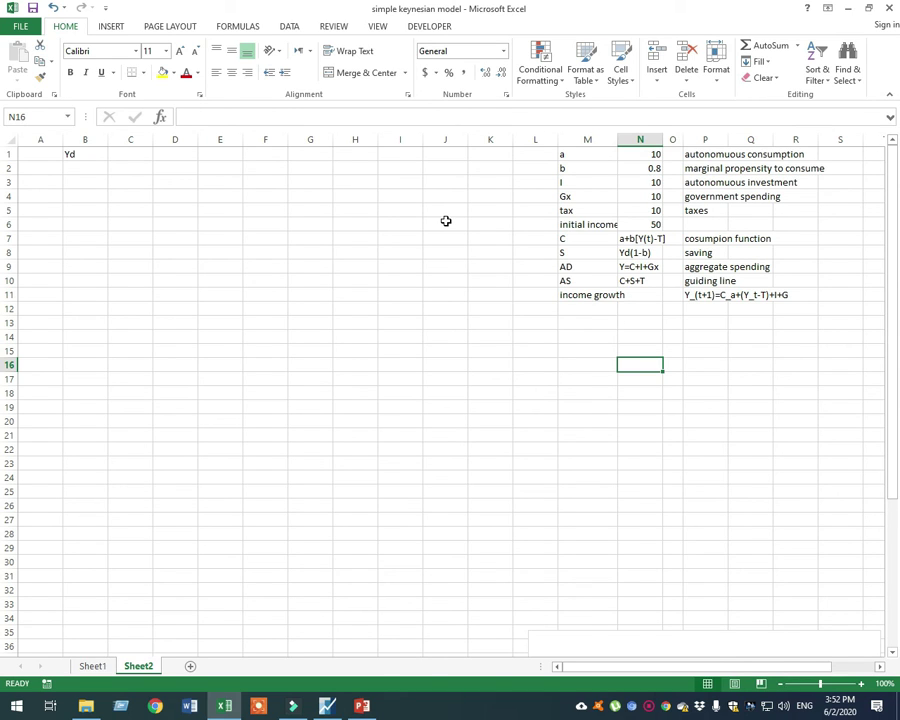
Step: Add a Yd entry in M12 with the definition Y-T in N12
left_click(83, 157)
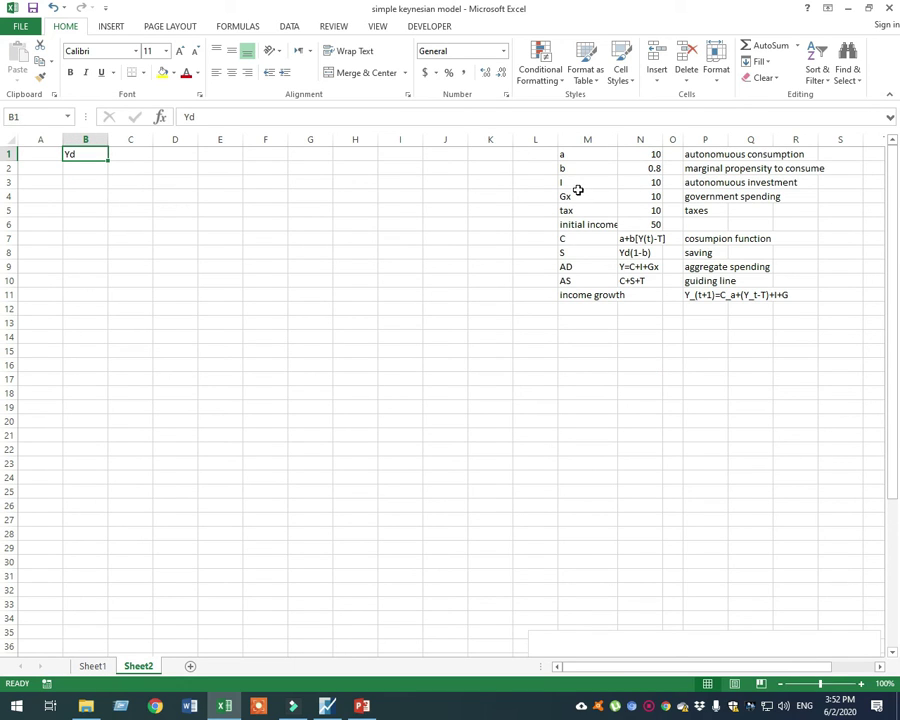
left_click(586, 311)
type("Yd")
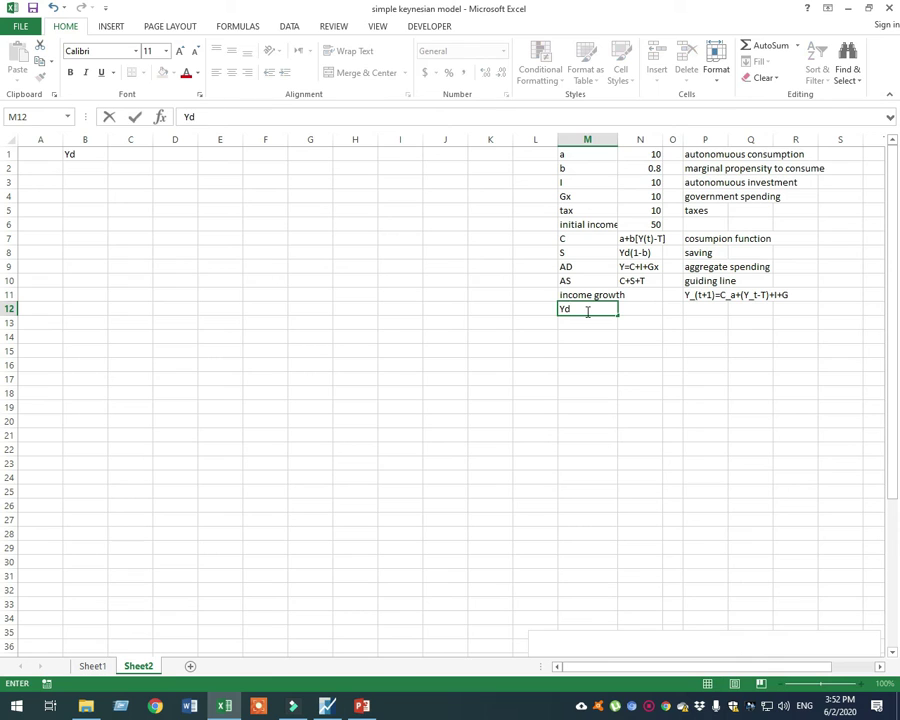
key("Tab")
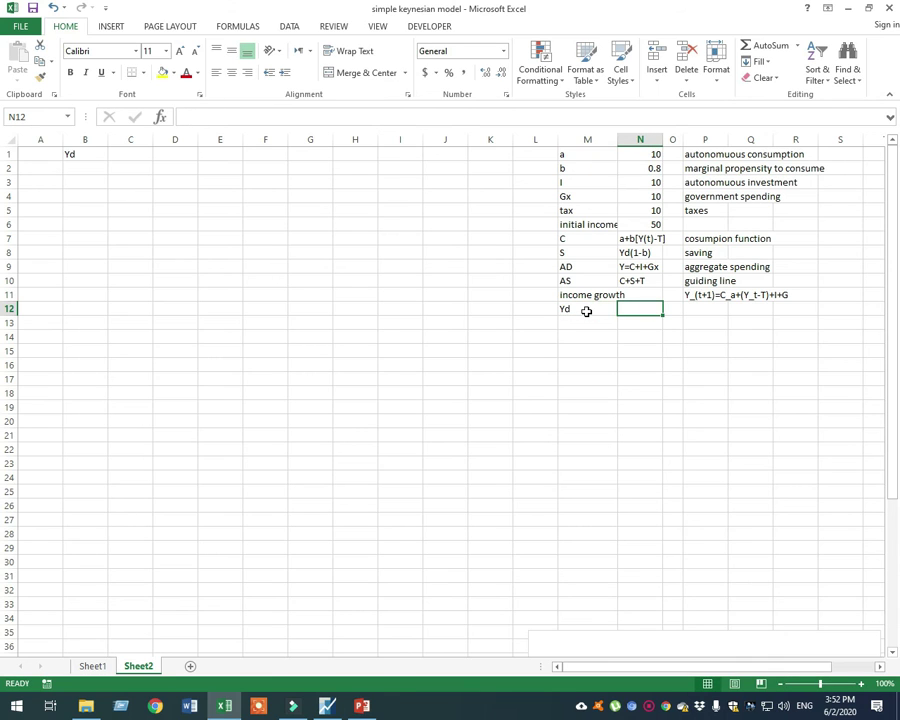
type("Y")
type("-Y")
key("BackSpace")
type("T")
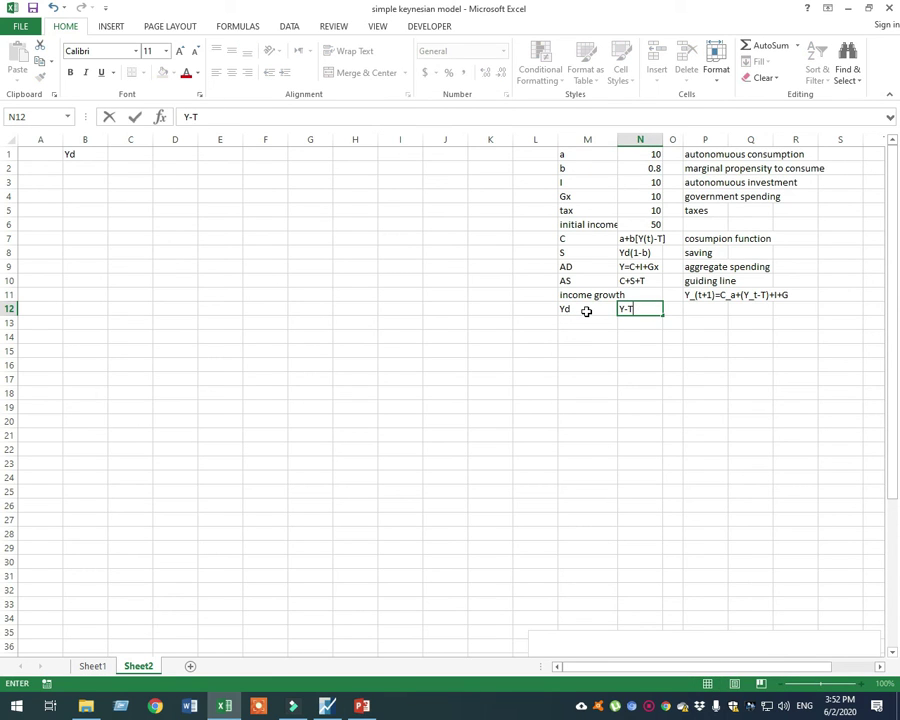
left_click(625, 375)
Step: Describe the Yd entry as "disposable income" in P12
left_click(694, 312)
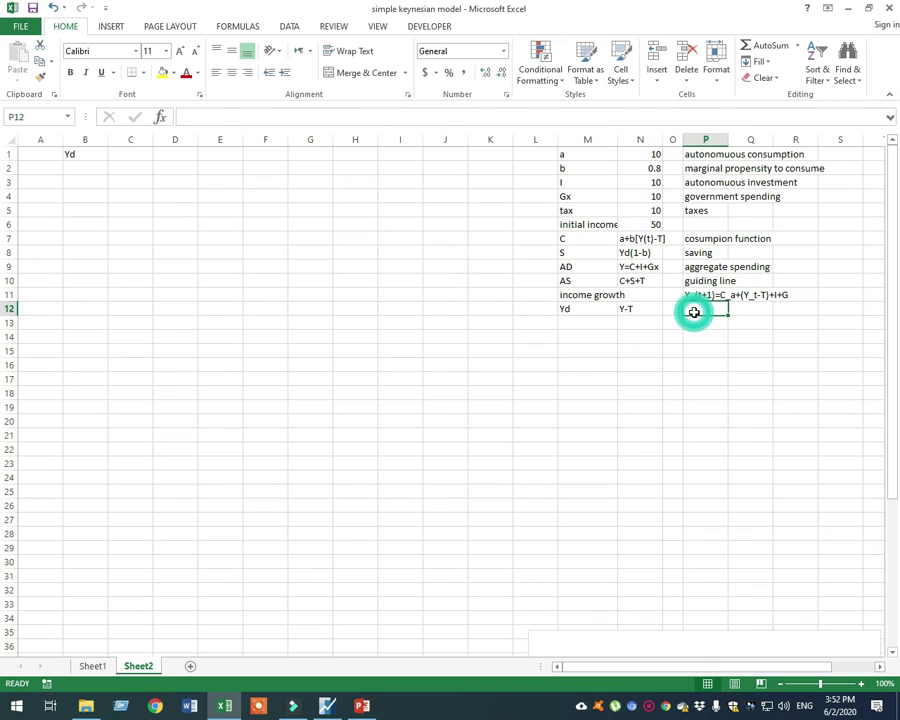
type("disposable i")
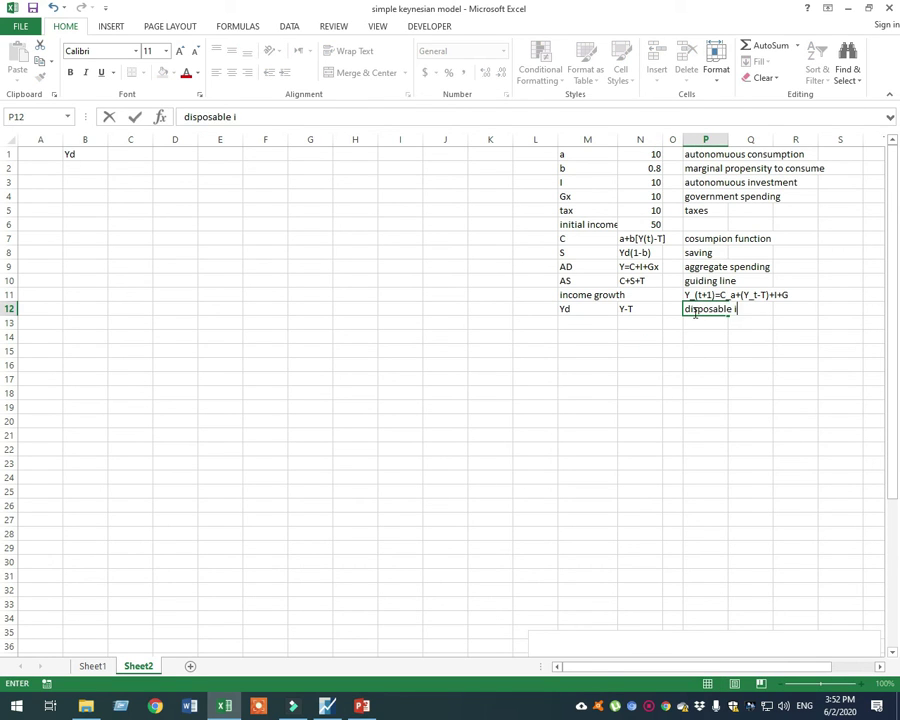
type("mcome")
left_click(246, 117)
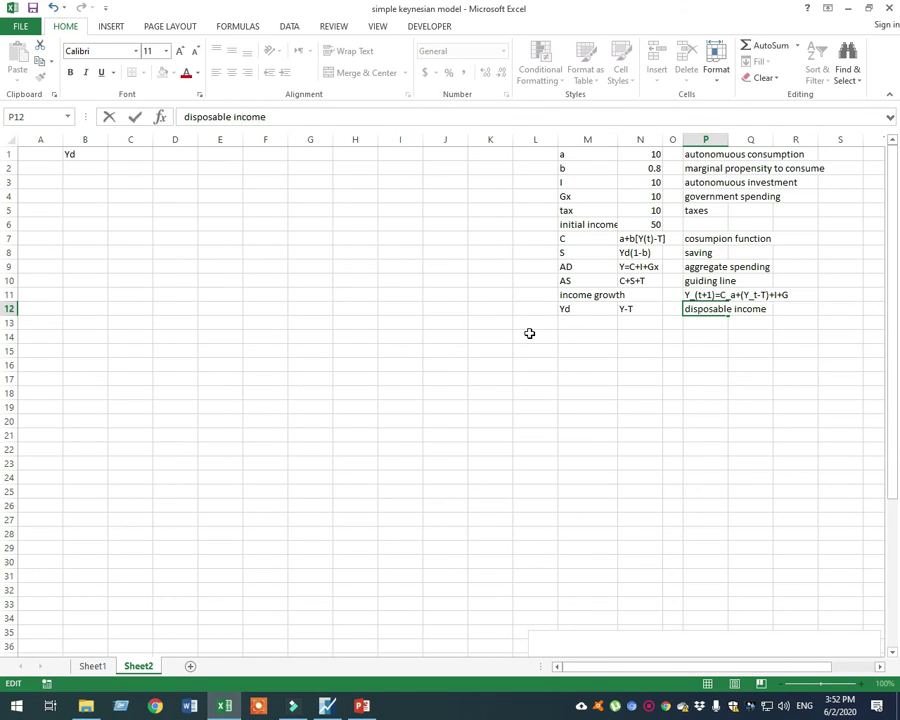
left_click(567, 366)
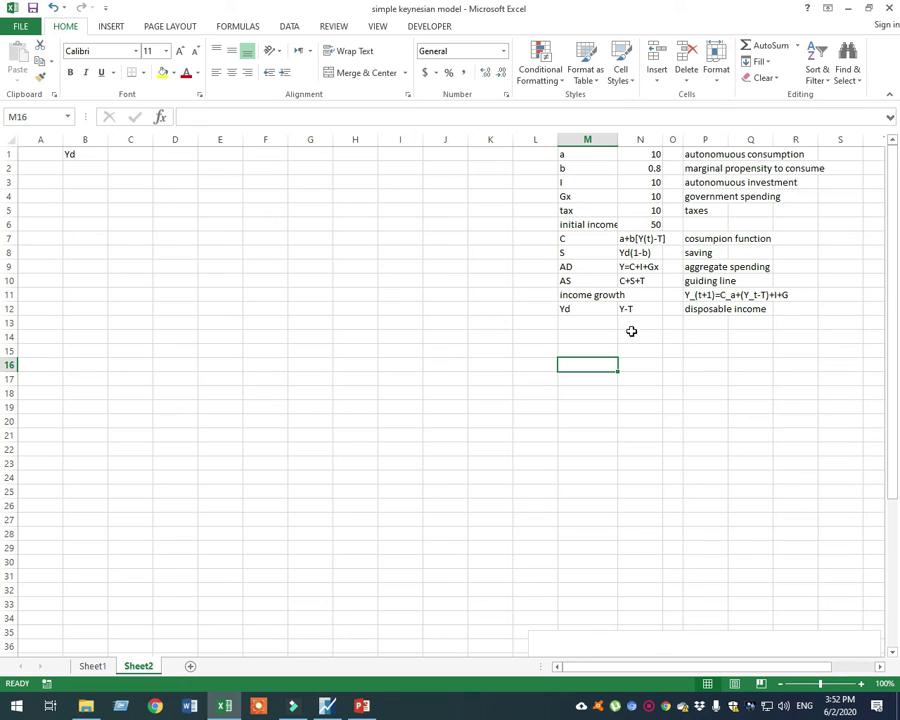
Step: Enter the column headers C in C1 and AD in D1, next to the Yd header
left_click(128, 150)
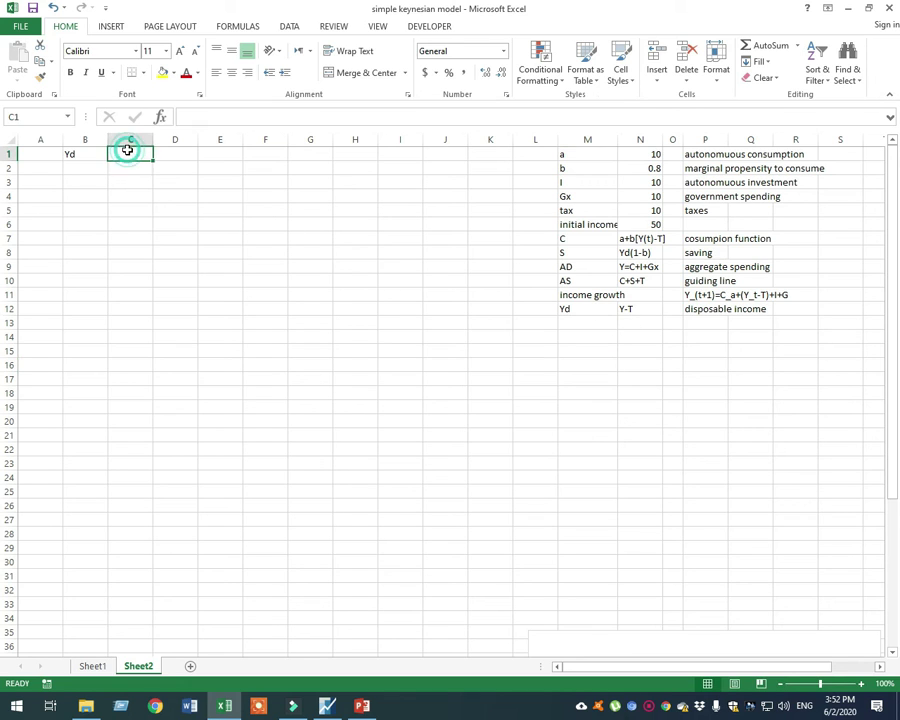
type("C")
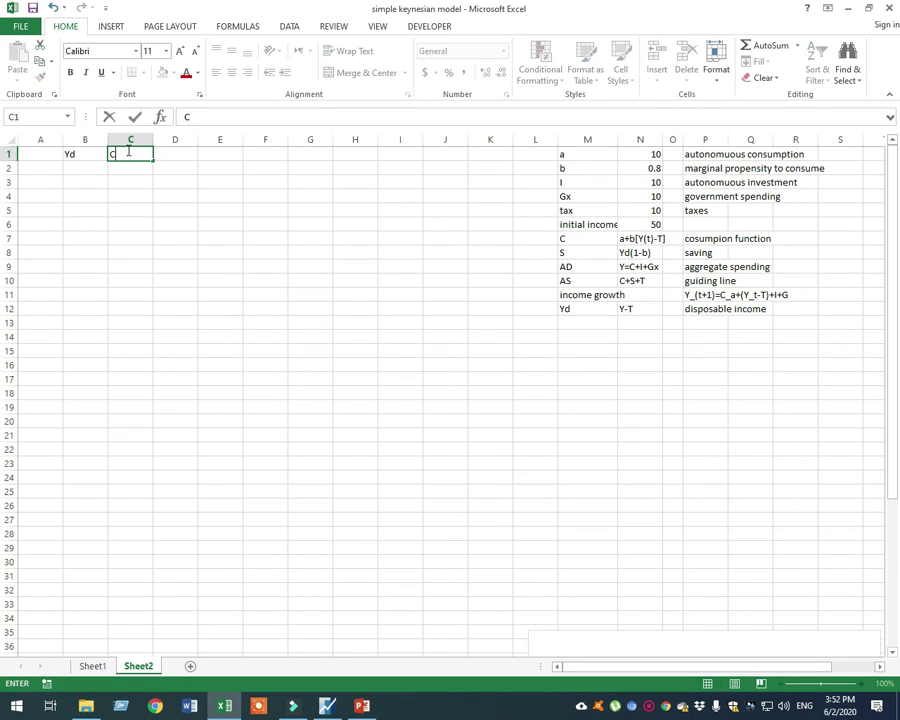
type("-")
left_click(135, 157)
key("BackSpace")
left_click(176, 154)
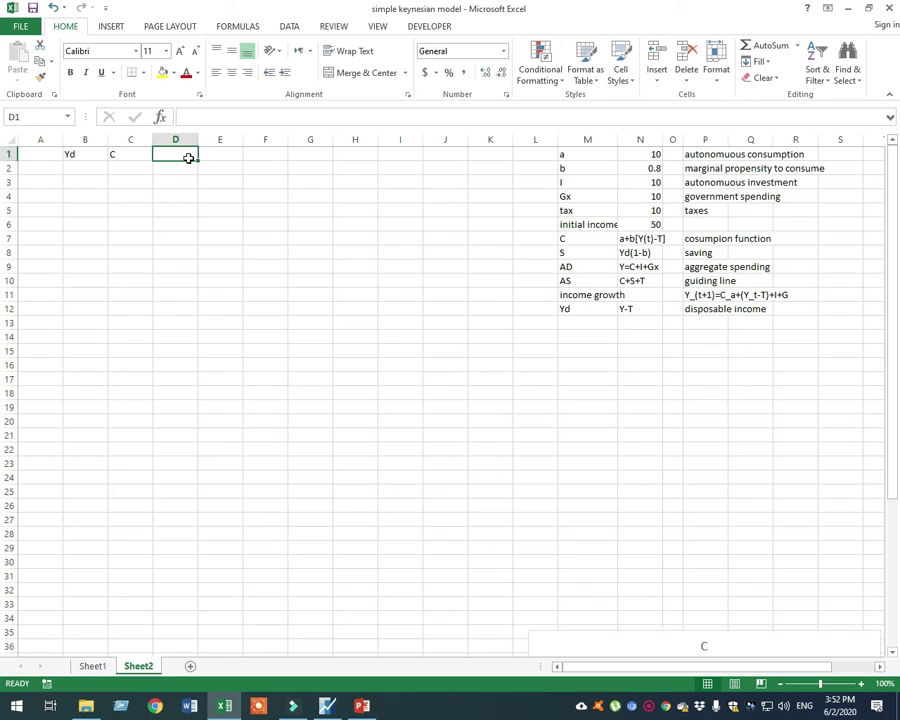
type("ad")
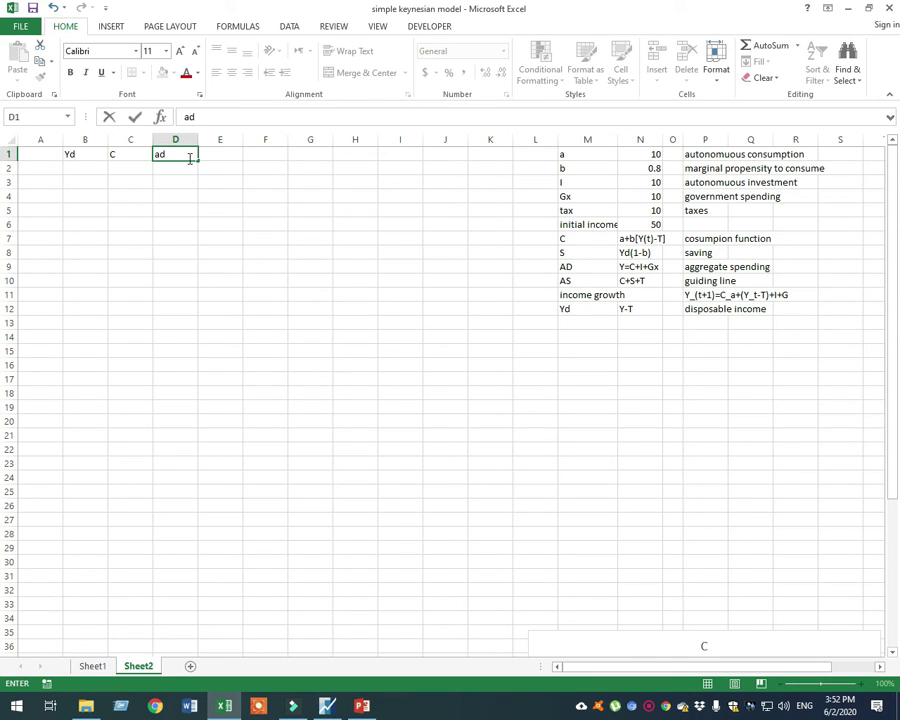
key("BackSpace")
key("BackSpace")
type("AD")
Step: Enter the column headers AS in E1 and S in F1
left_click(231, 155)
type("as")
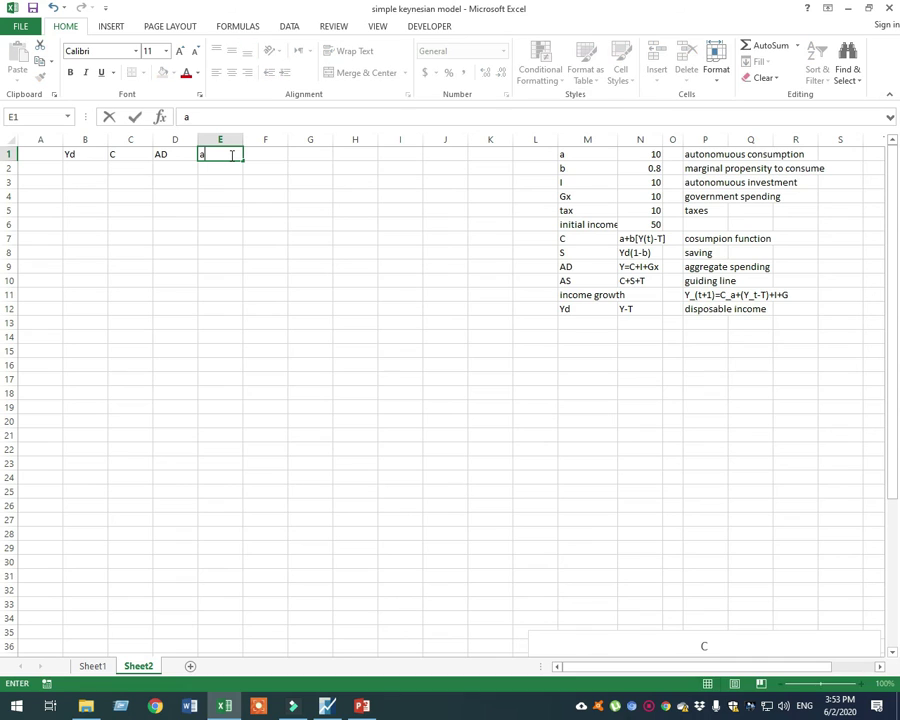
key("BackSpace")
key("BackSpace")
type("AS")
key("Tab")
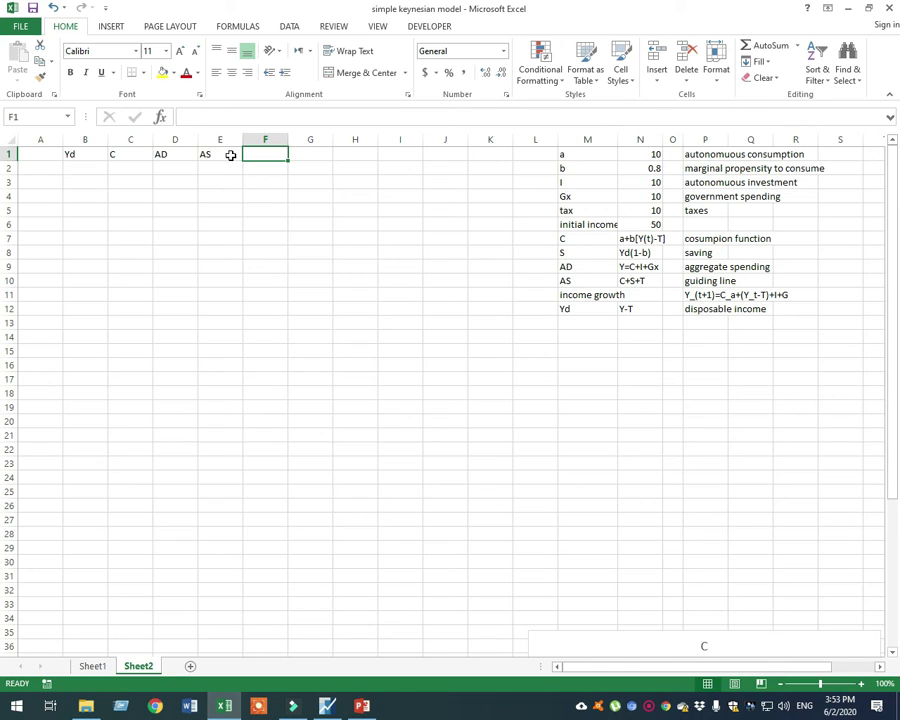
left_click(182, 154)
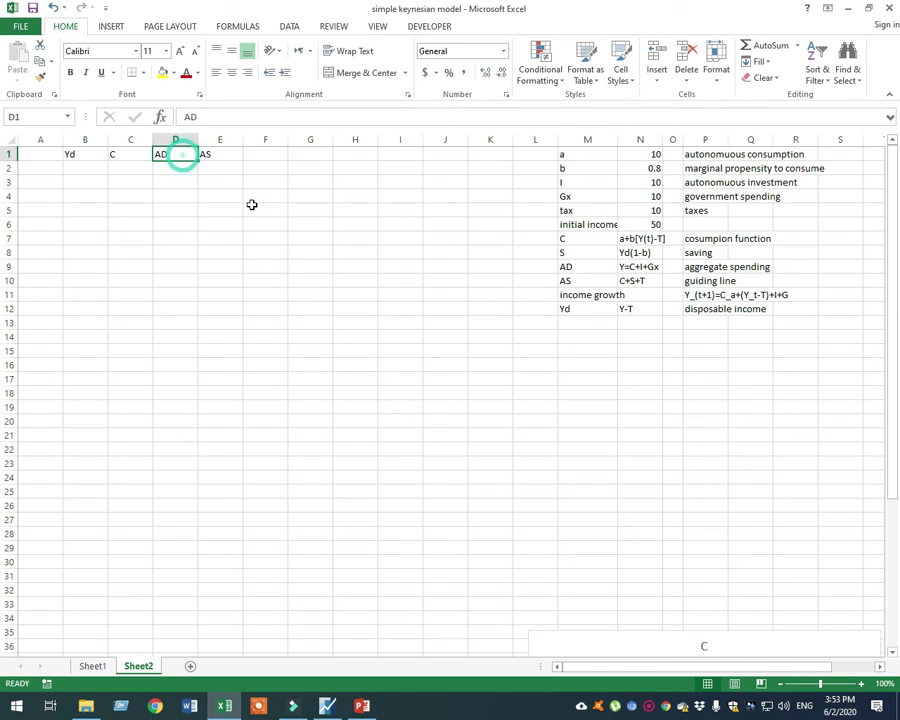
left_click(261, 153)
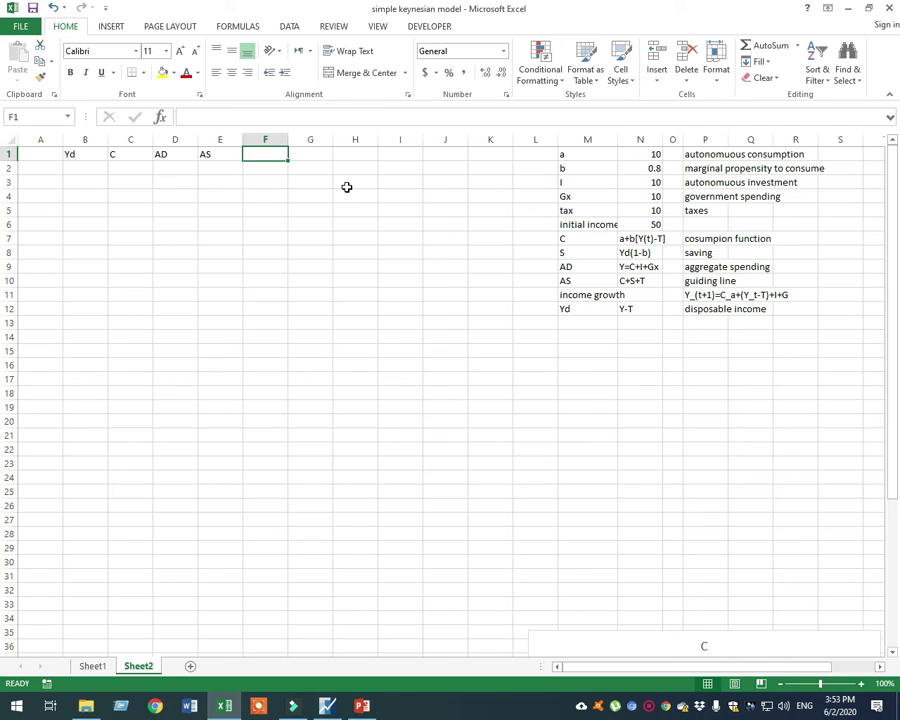
type("SA")
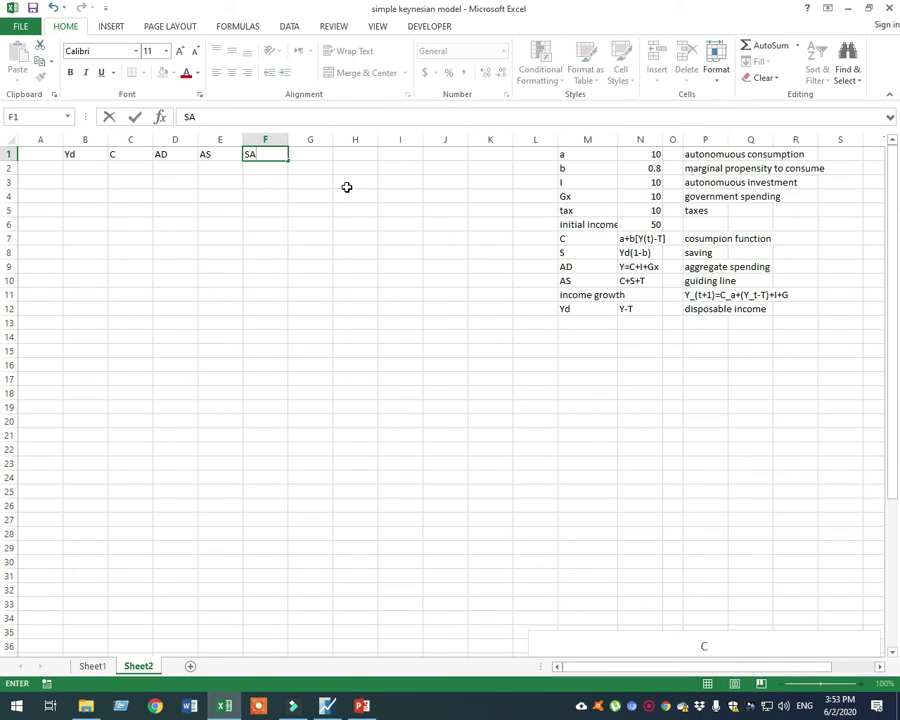
key("BackSpace")
key("Escape")
left_click(637, 252)
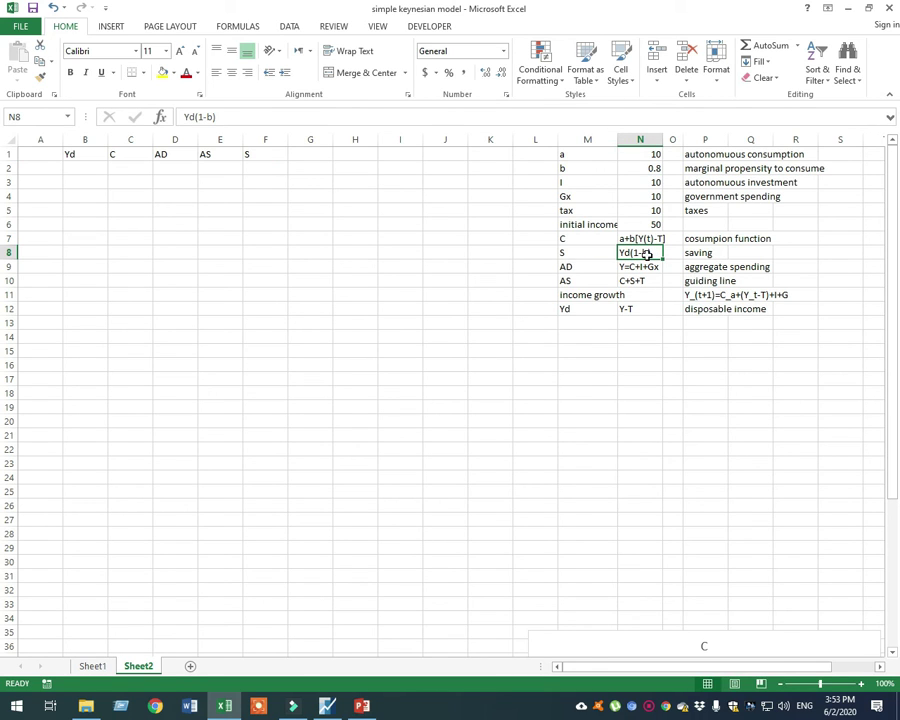
left_click(268, 268)
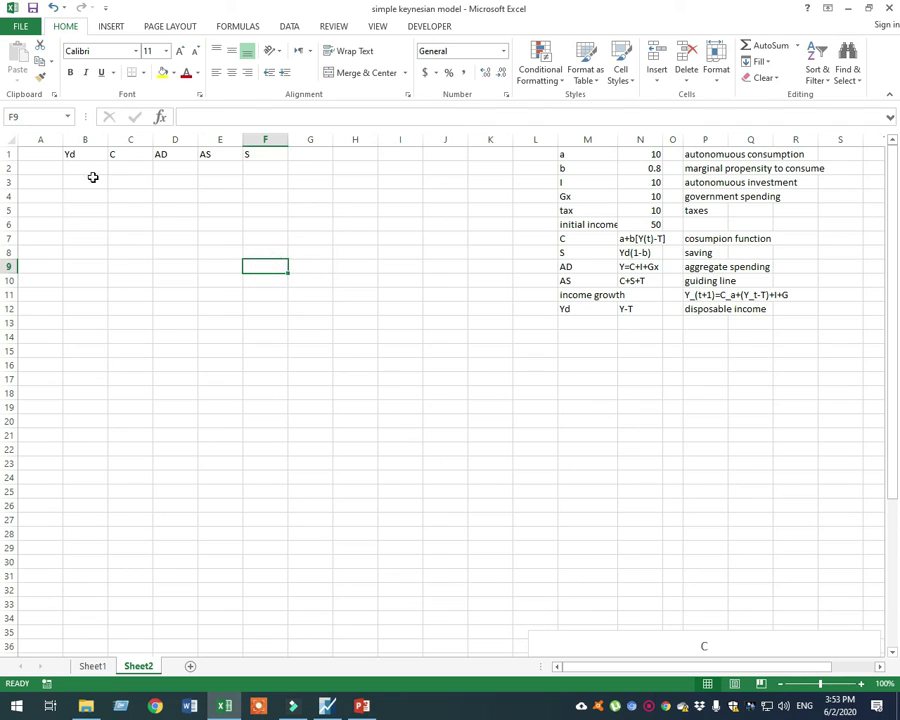
Step: Label column A as Y in A1 and enter the initial income of 50 in A2
left_click(45, 154)
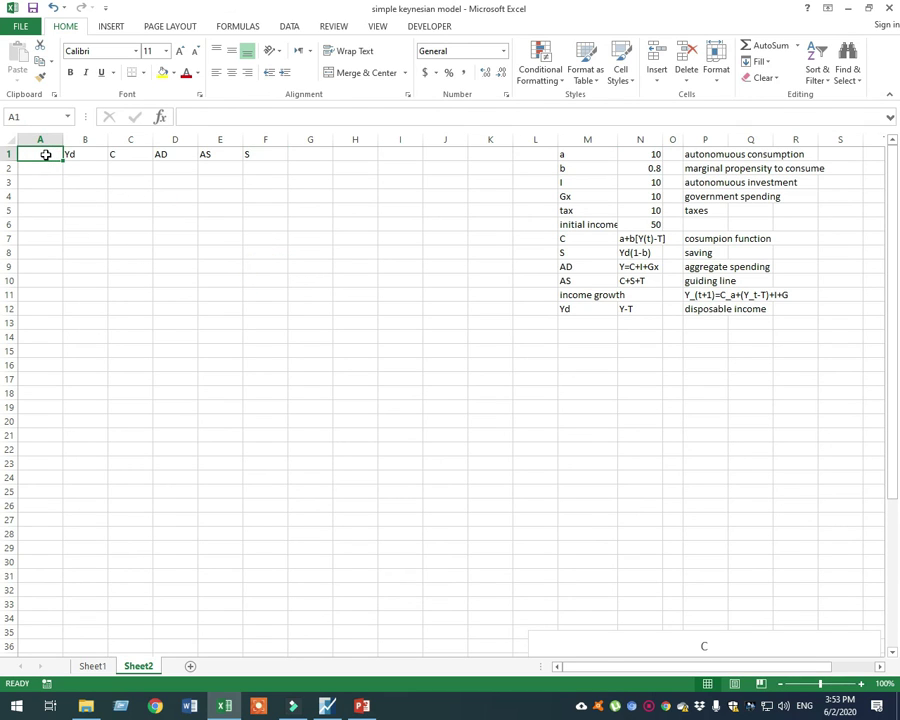
type("y")
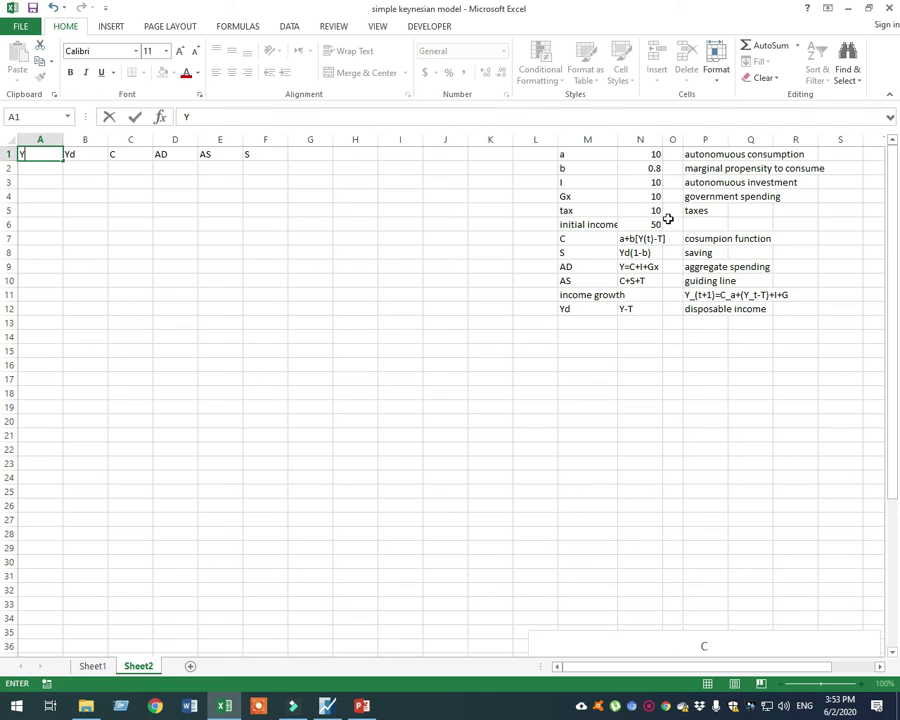
left_click(599, 308)
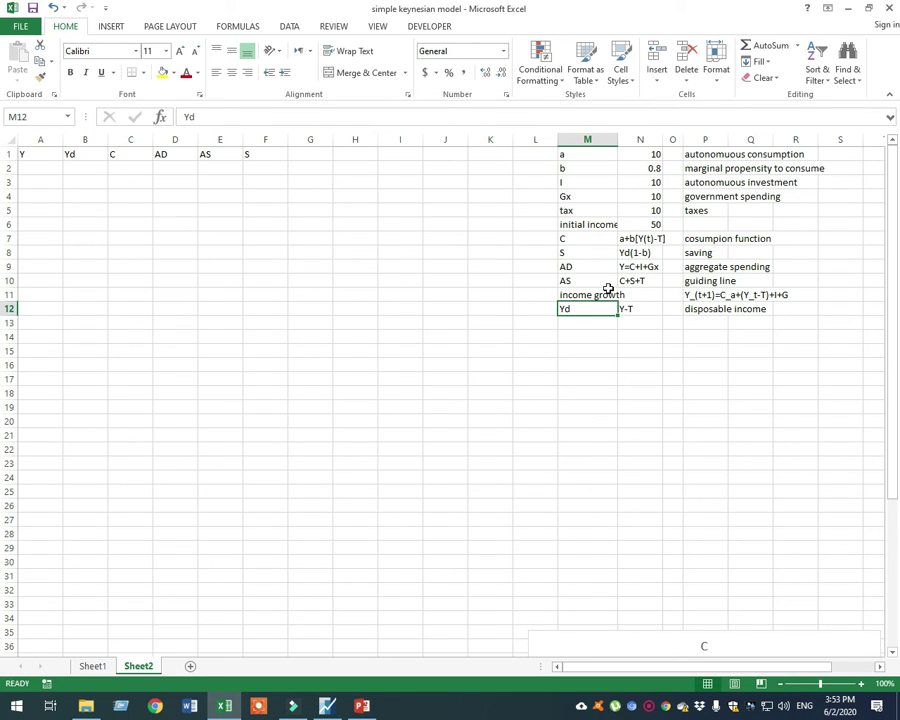
left_click(641, 223)
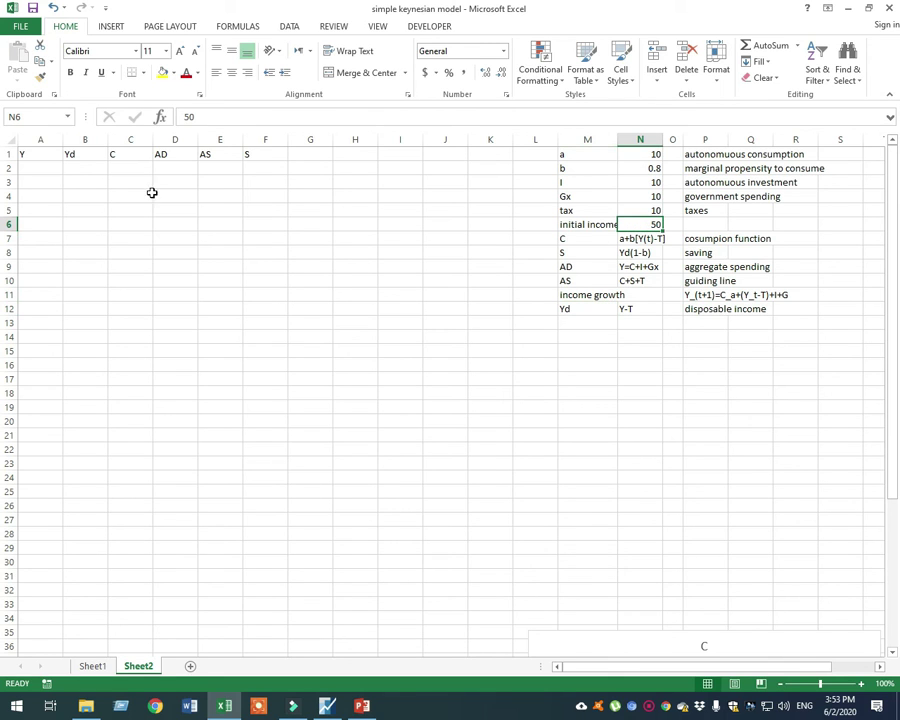
left_click(52, 169)
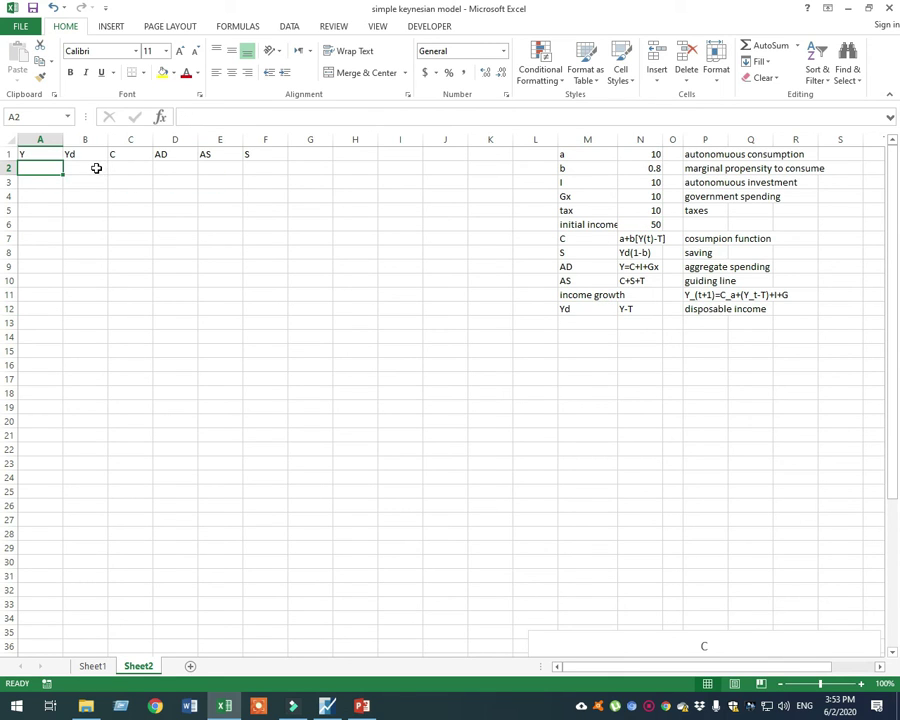
left_click(57, 167)
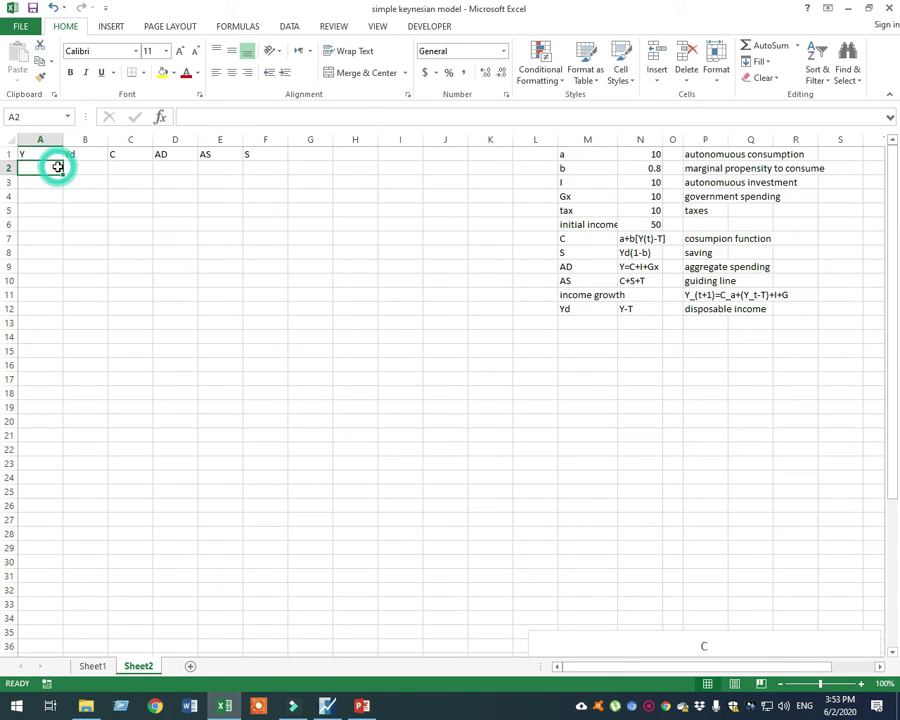
type("50")
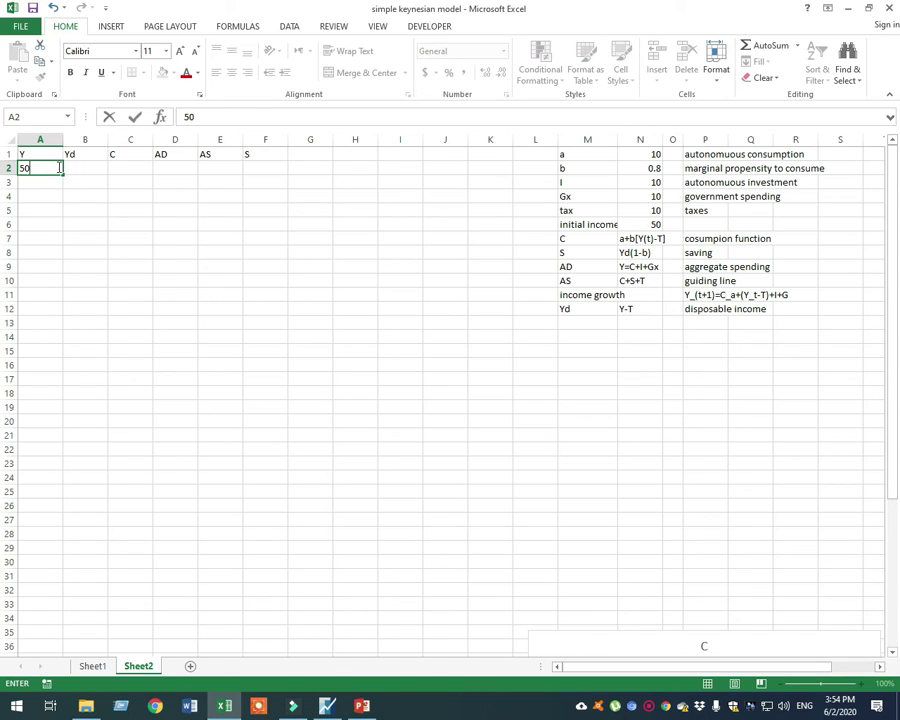
left_click(144, 222)
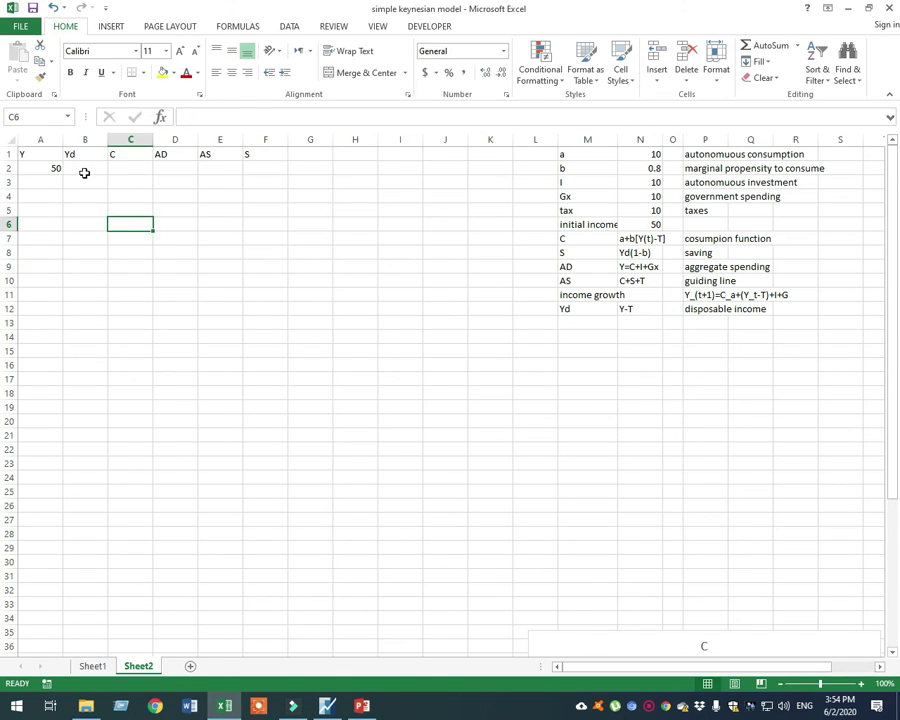
Step: Calculate disposable income in B2 with =A2-N$5, keeping the tax row reference fixed
left_click(84, 168)
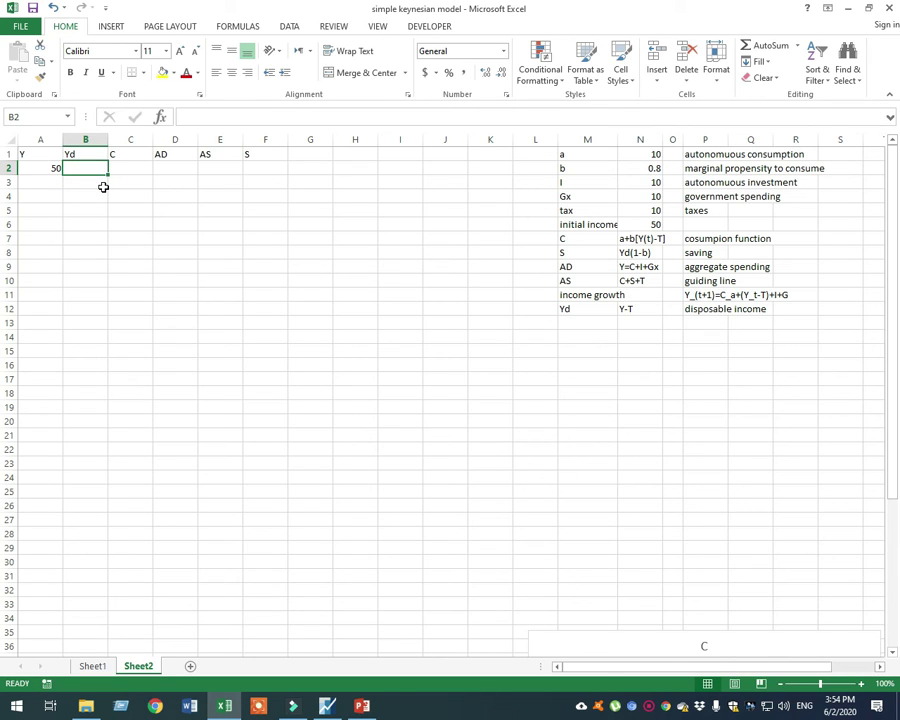
type("=")
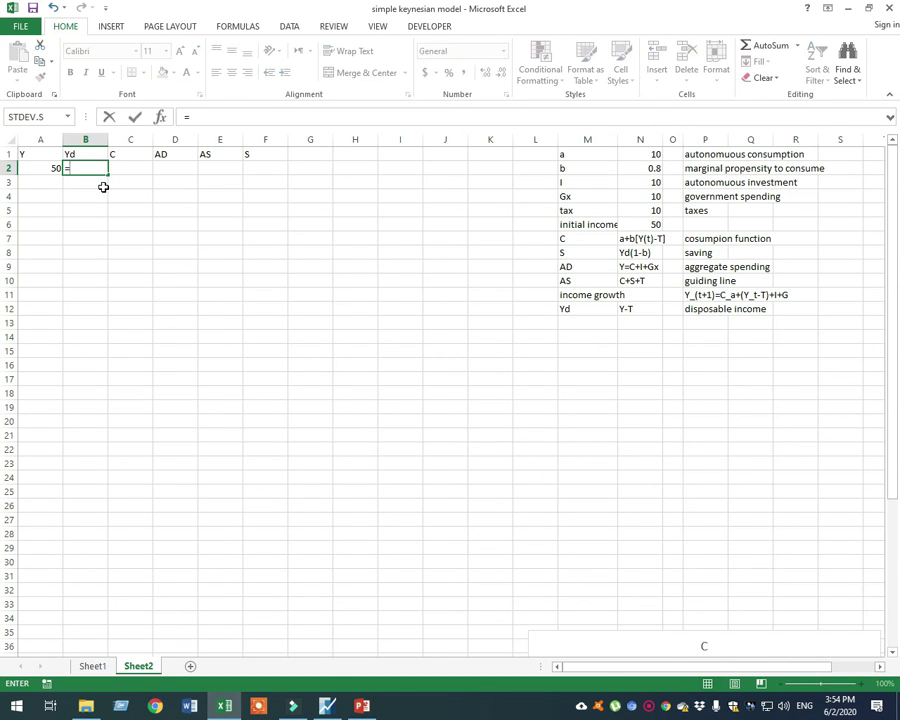
left_click(49, 169)
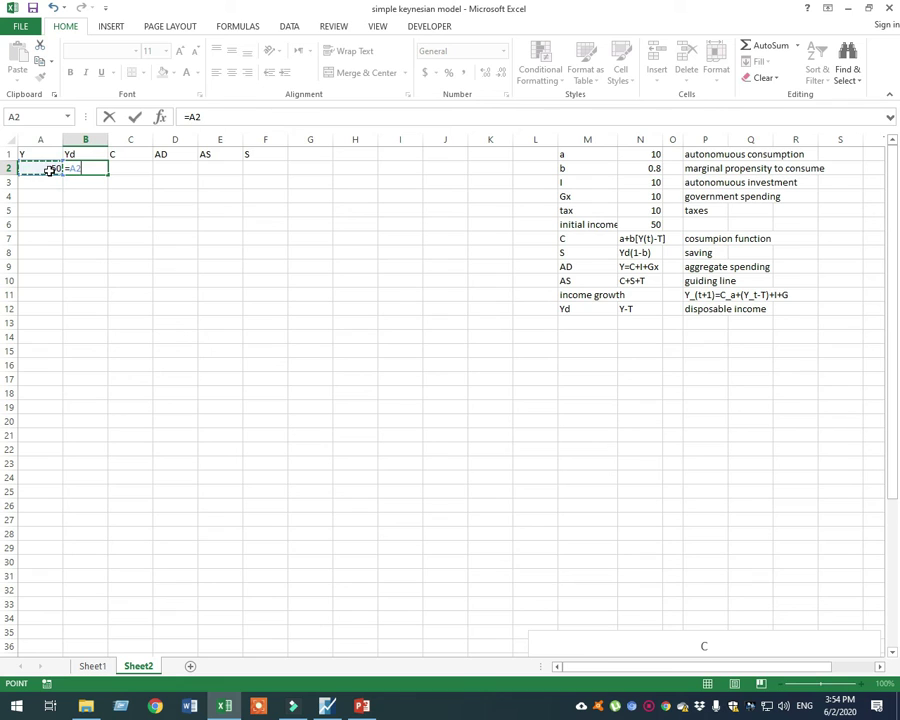
type("-")
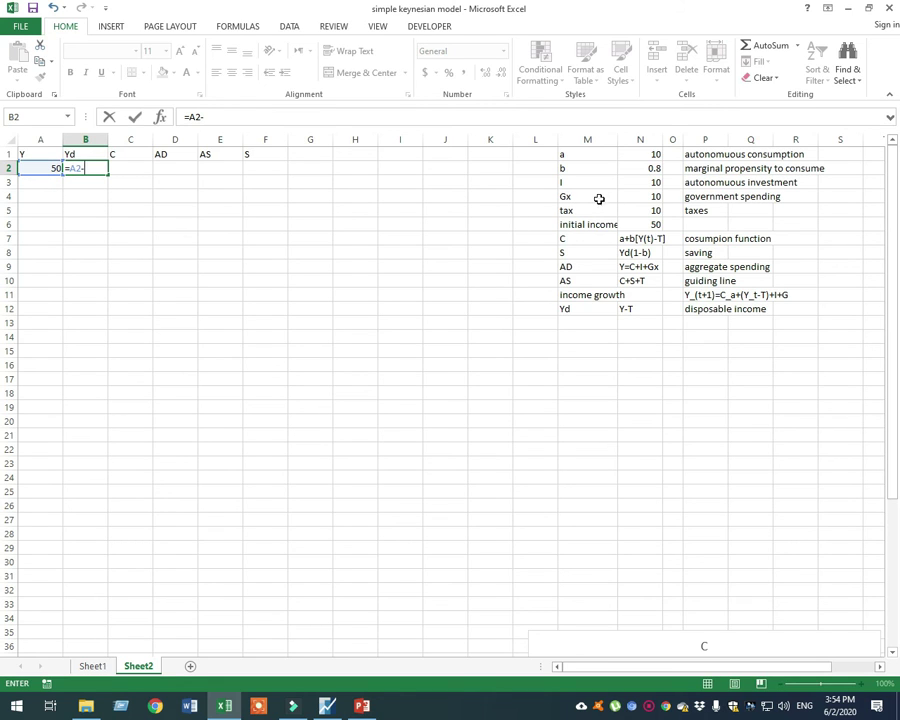
left_click(649, 209)
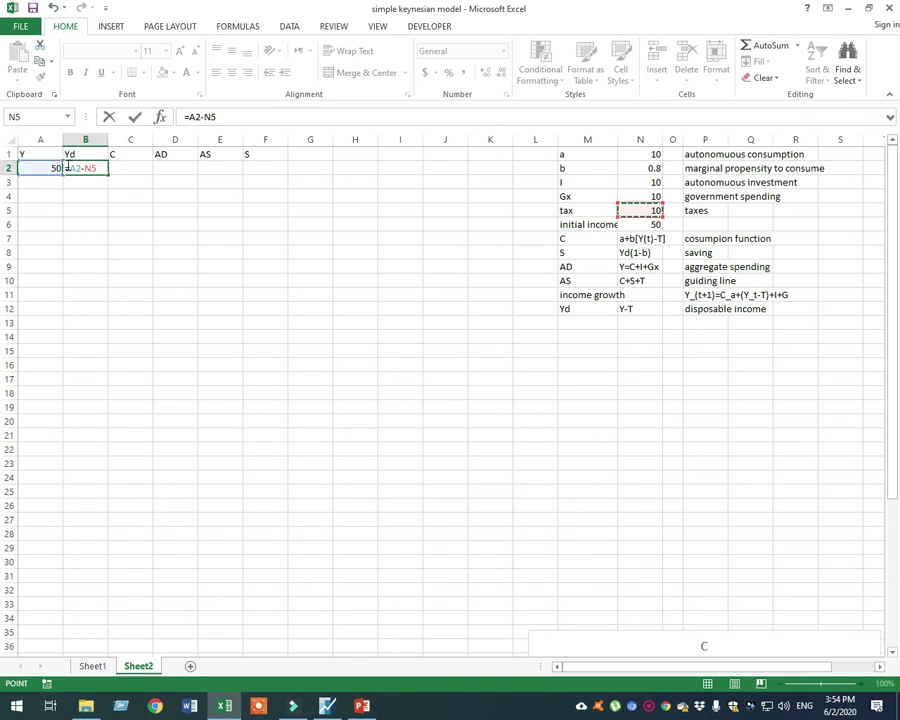
left_click(212, 121)
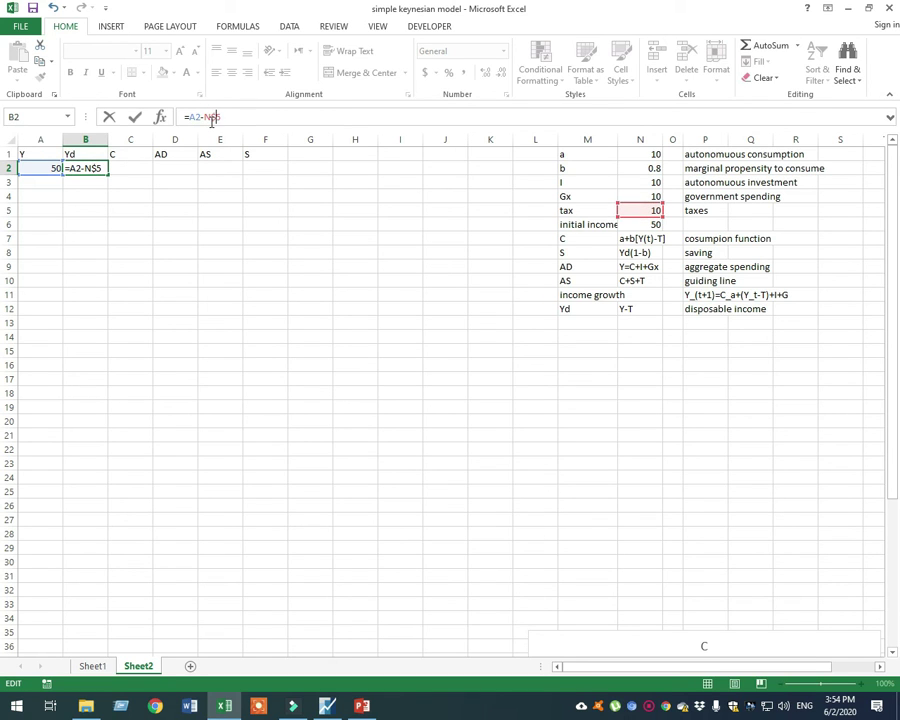
left_click(272, 214)
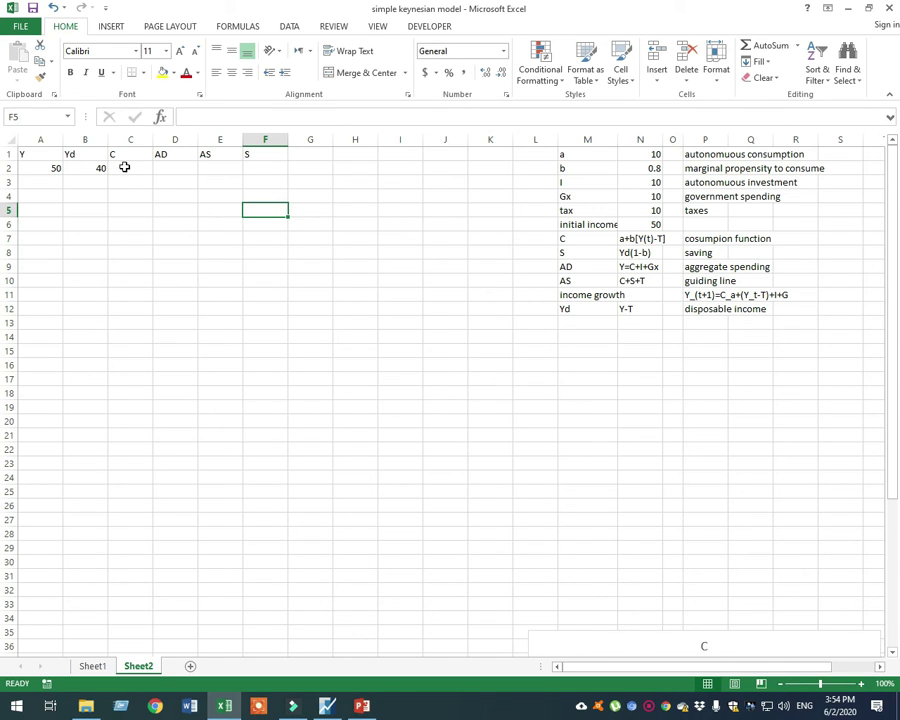
Step: Calculate consumption in C2 with =N$1+N$2*B2, keeping the row references to parameters a and b fixed
left_click(124, 167)
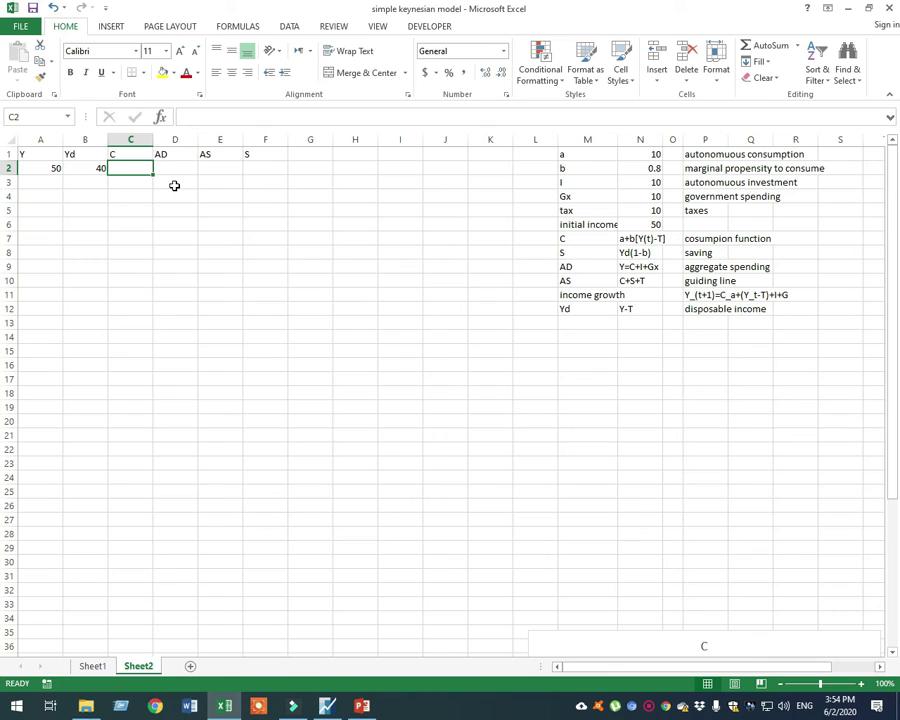
type("=")
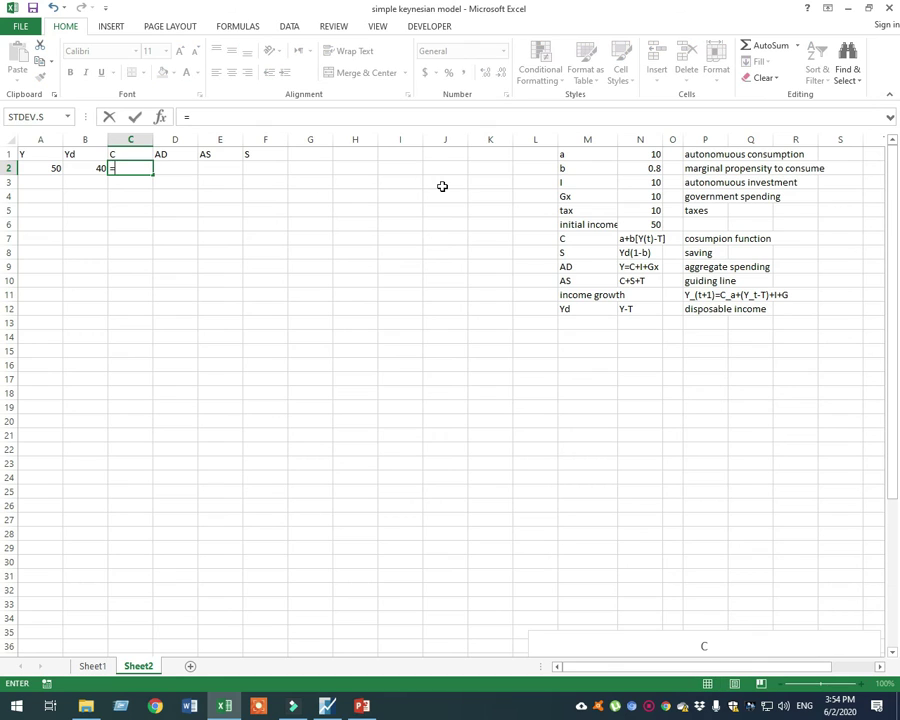
left_click(631, 154)
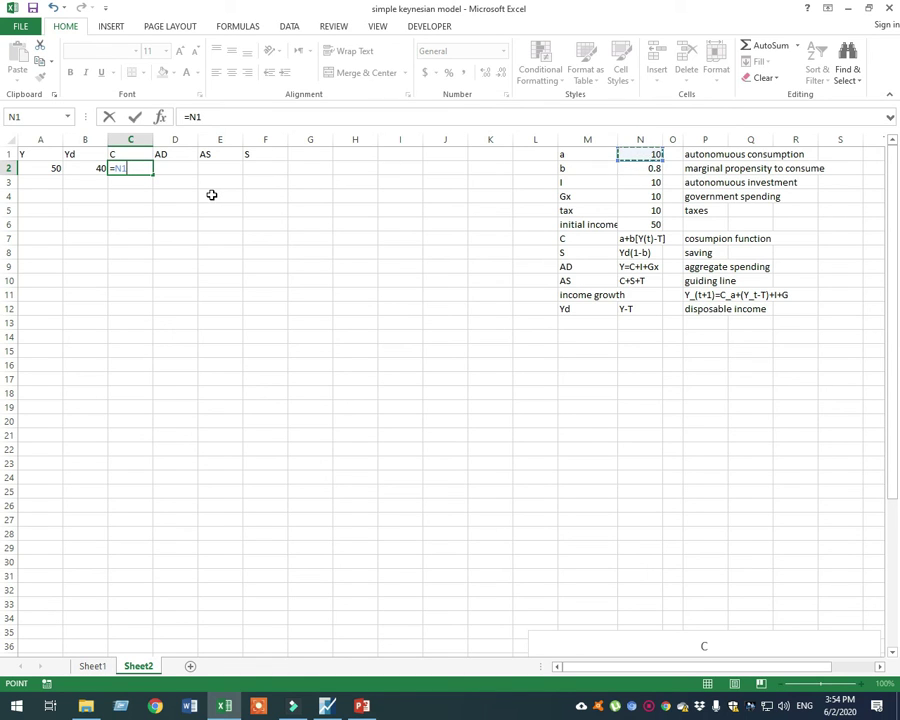
type("+")
left_click(641, 170)
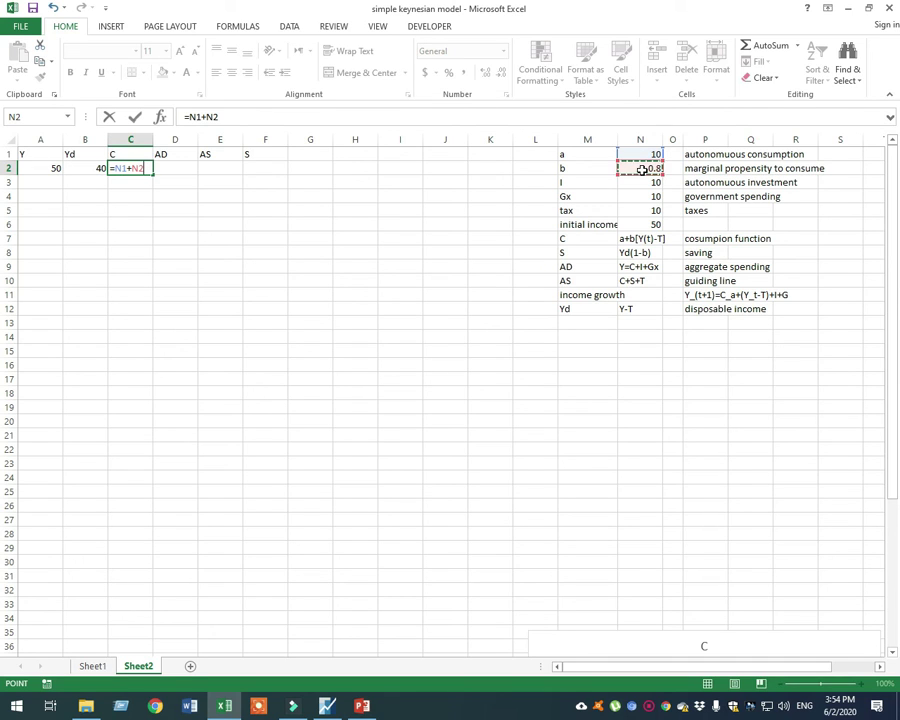
type("*")
left_click(84, 168)
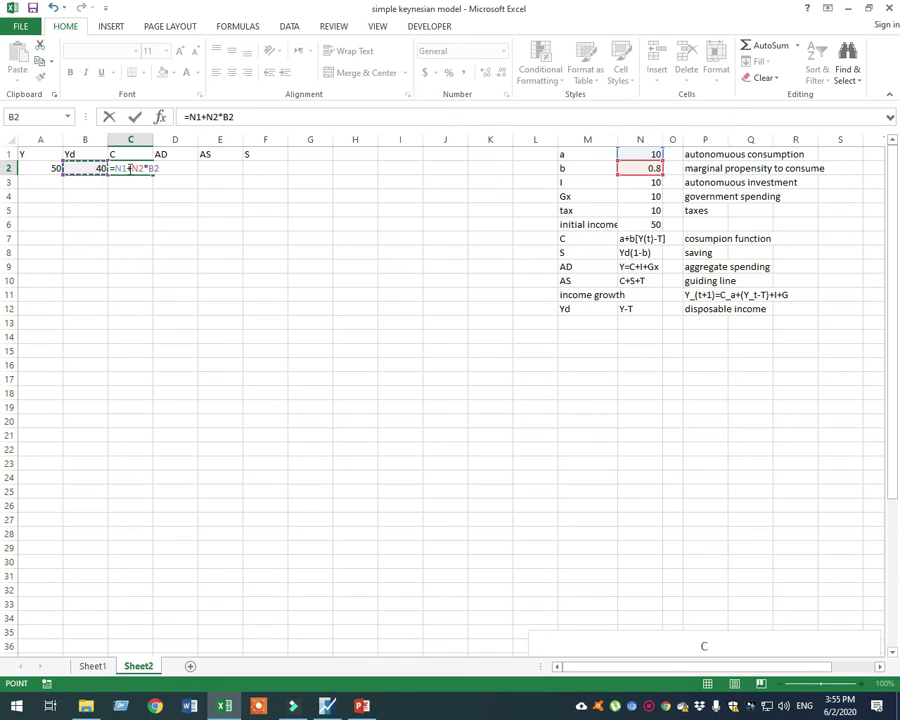
left_click(122, 169)
type("$1+N")
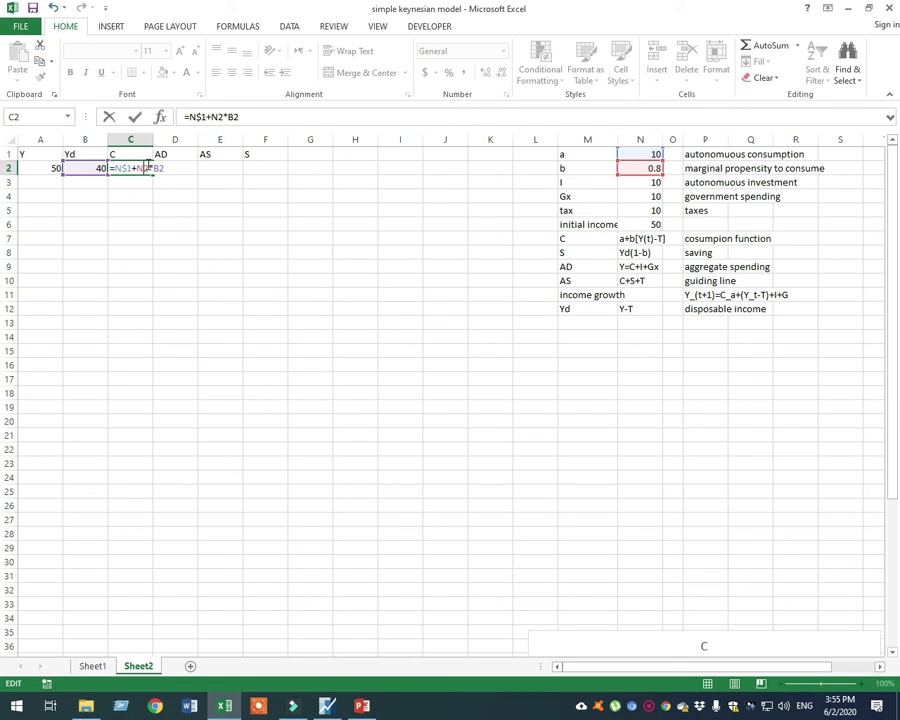
type("$")
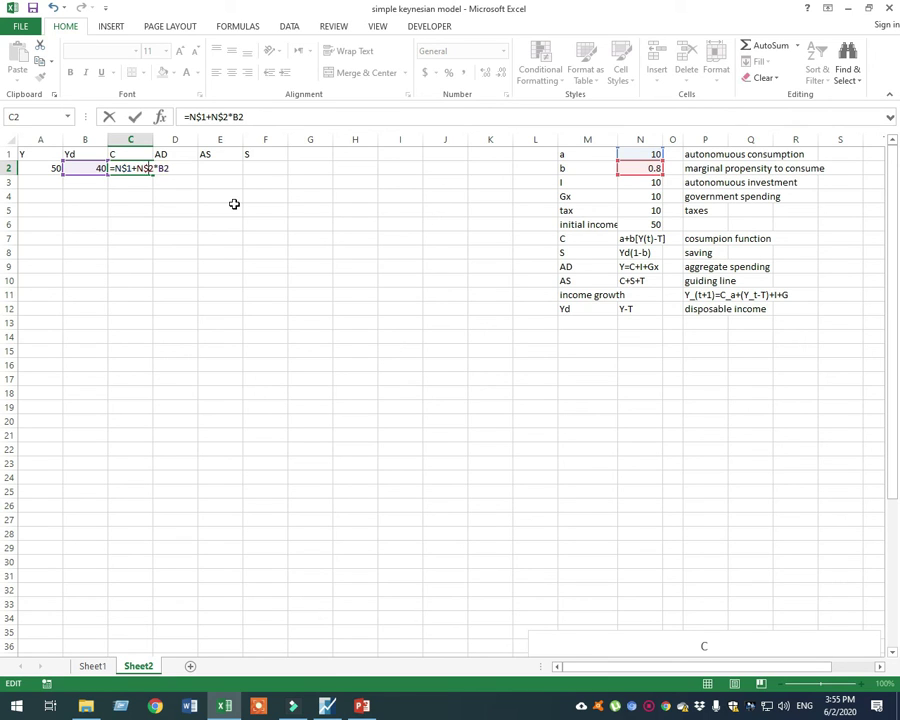
key("Return")
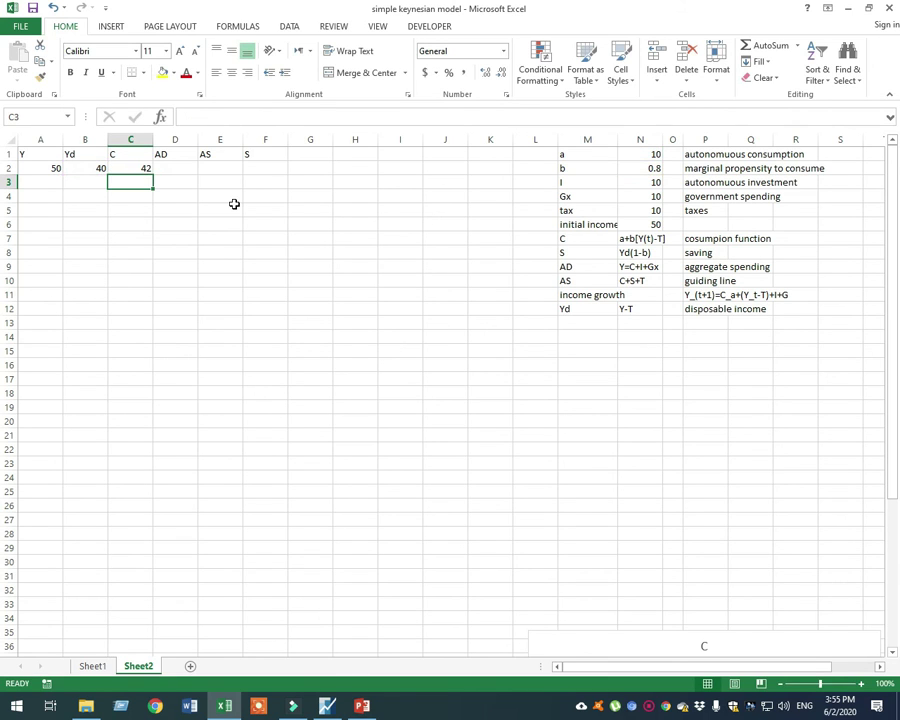
Step: Calculate aggregate demand in D2 with =C2+N$3+N$4, keeping the investment and government spending row references fixed
left_click(170, 169)
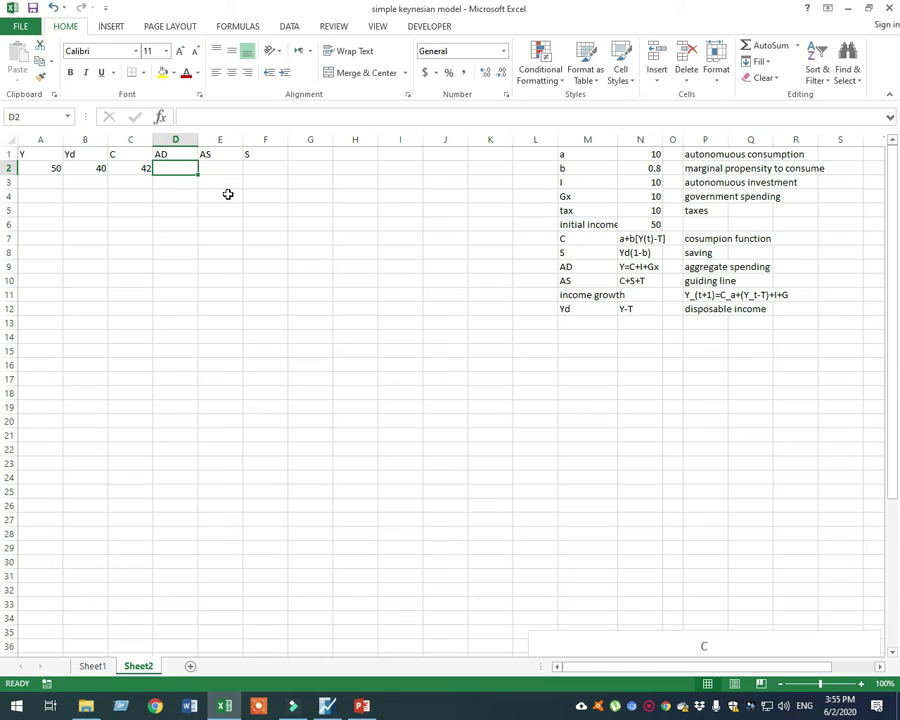
type("=")
left_click(119, 167)
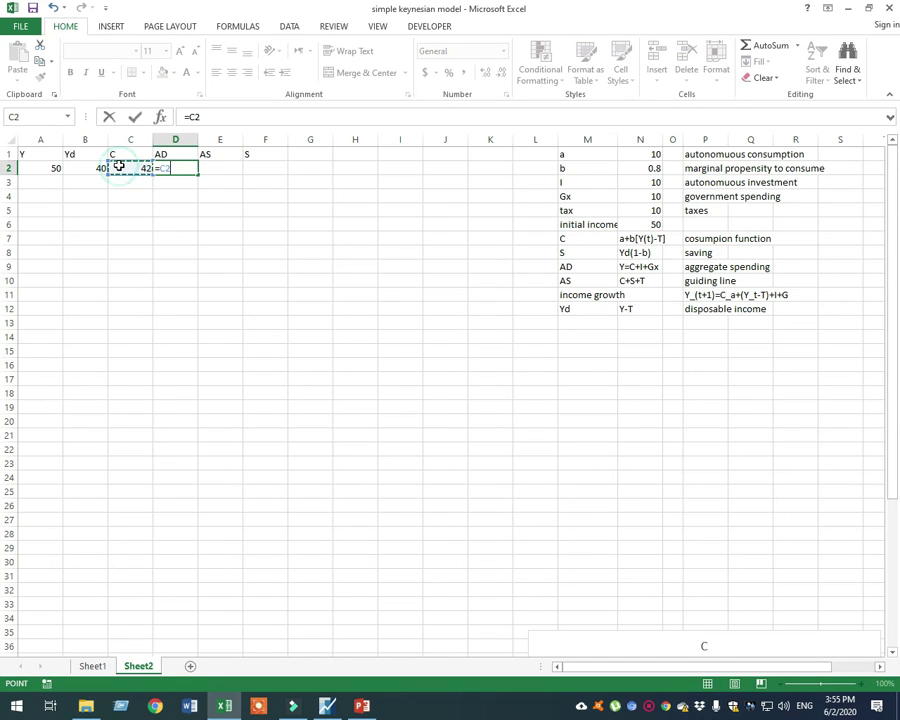
type("+")
left_click(631, 183)
type("+")
left_click(637, 198)
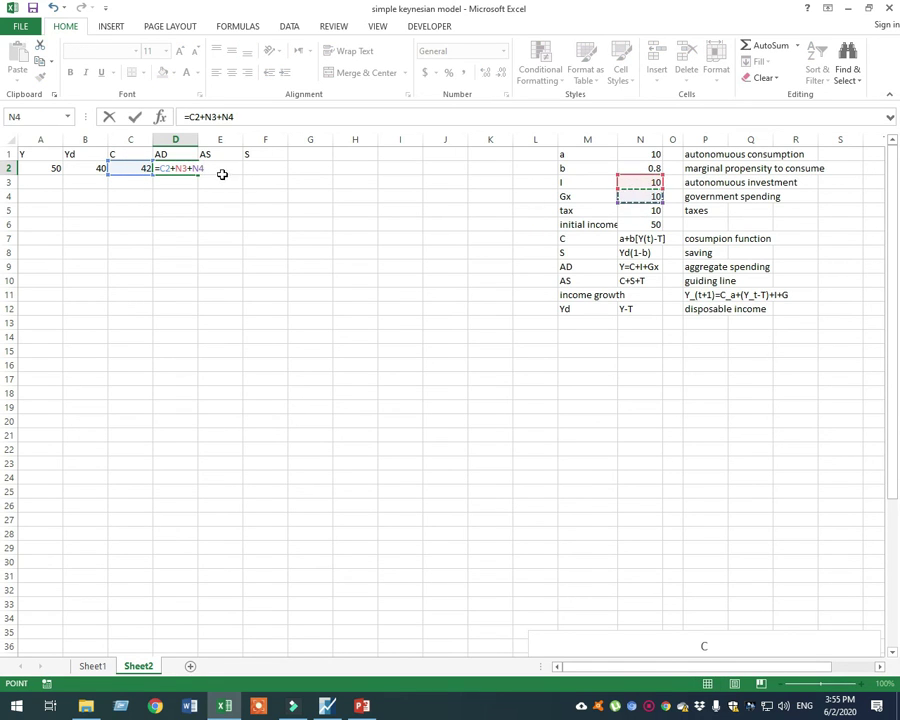
left_click(212, 117)
type("$")
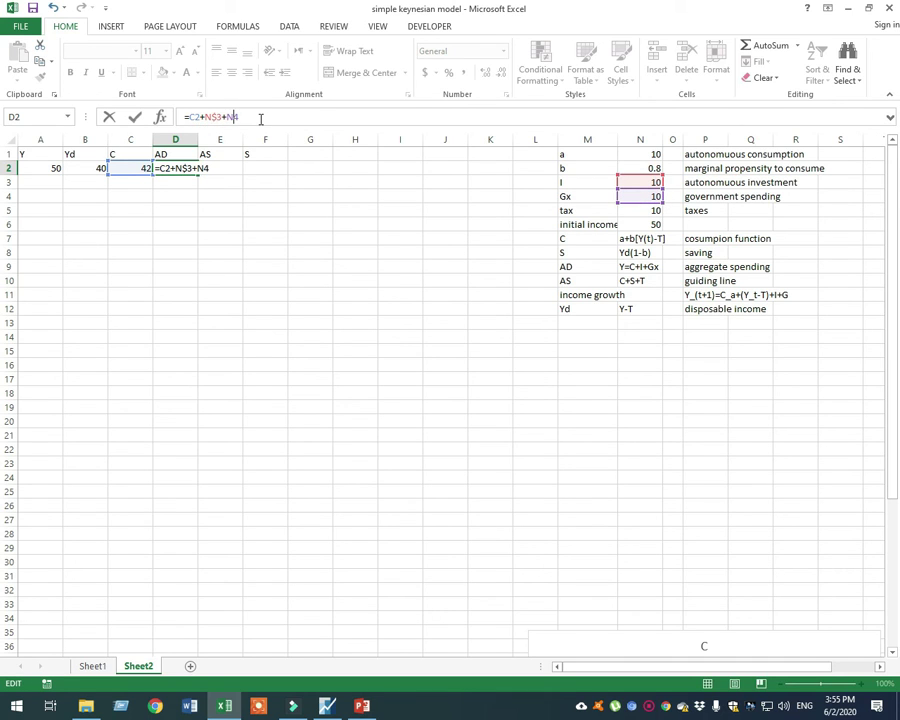
key("F4")
key("F4")
key("Return")
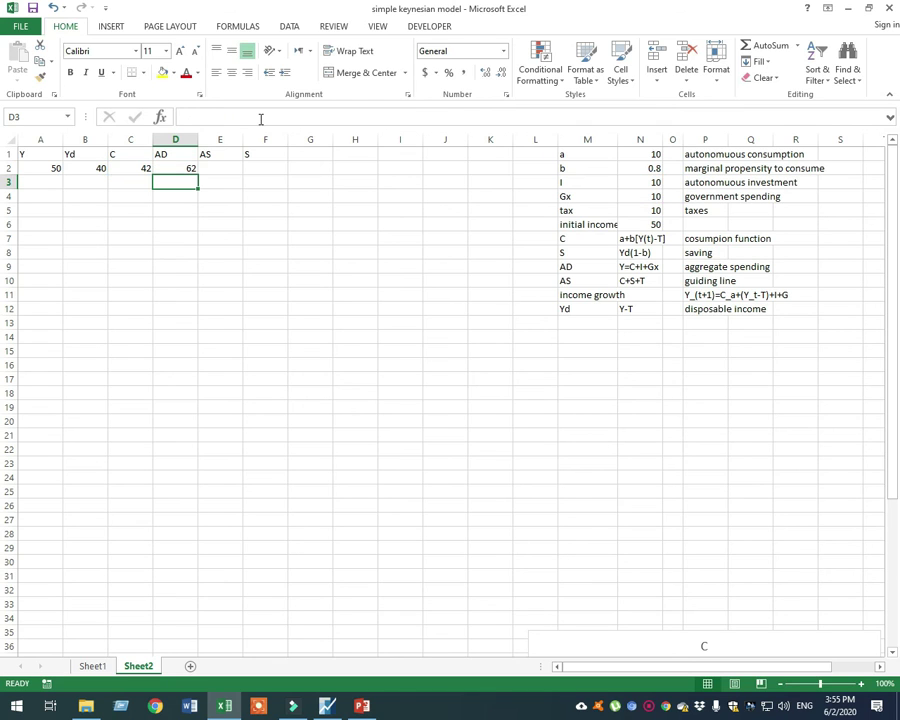
Step: Calculate saving in F2 with =B2*(1-N$2), keeping the row reference to parameter b fixed
left_click(231, 168)
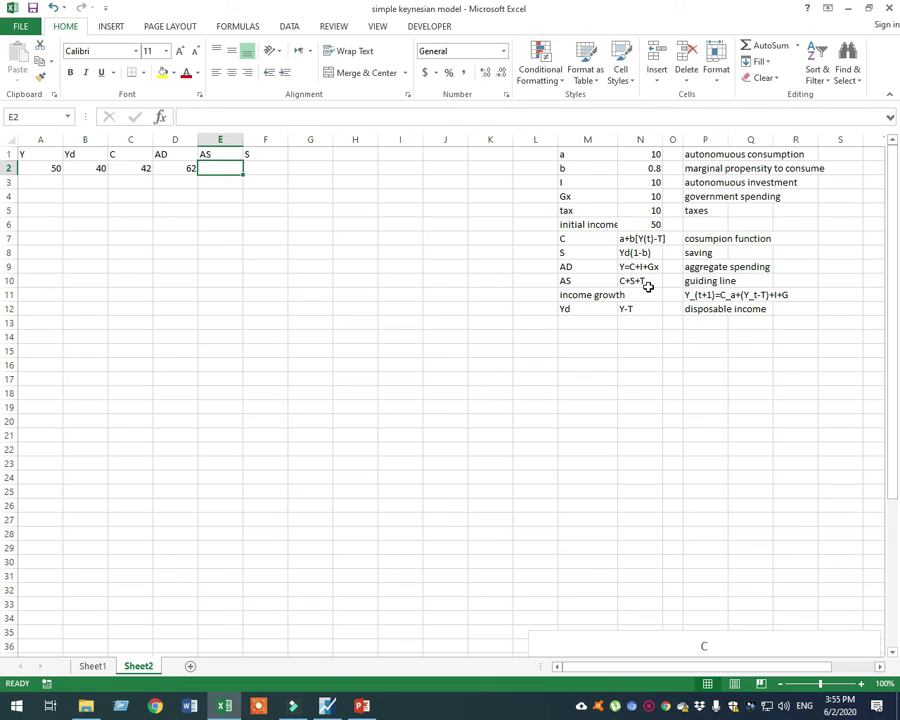
left_click(262, 165)
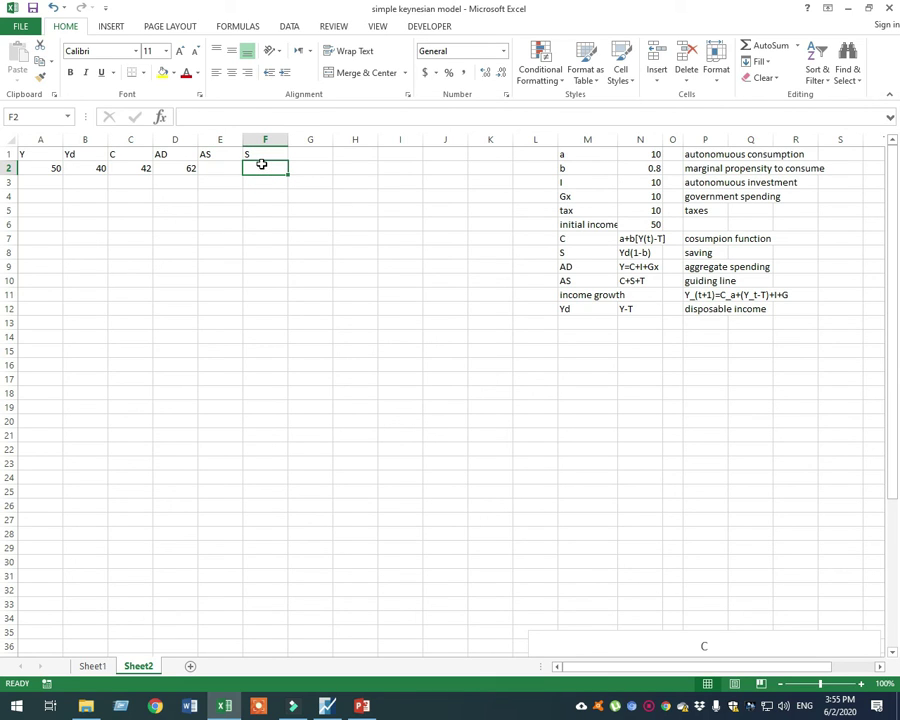
type("=")
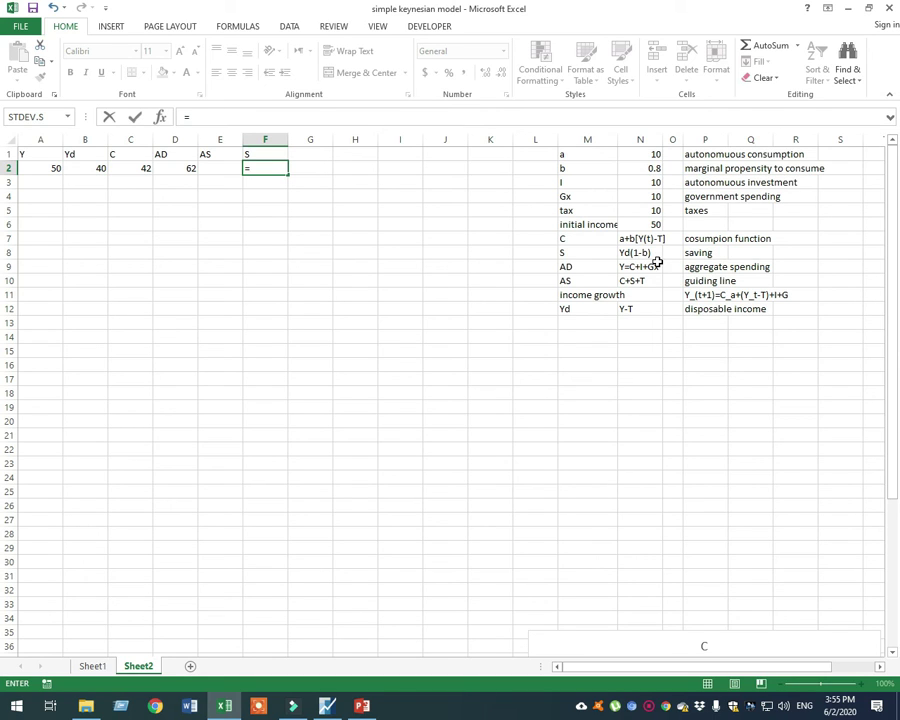
left_click(89, 170)
type("*")
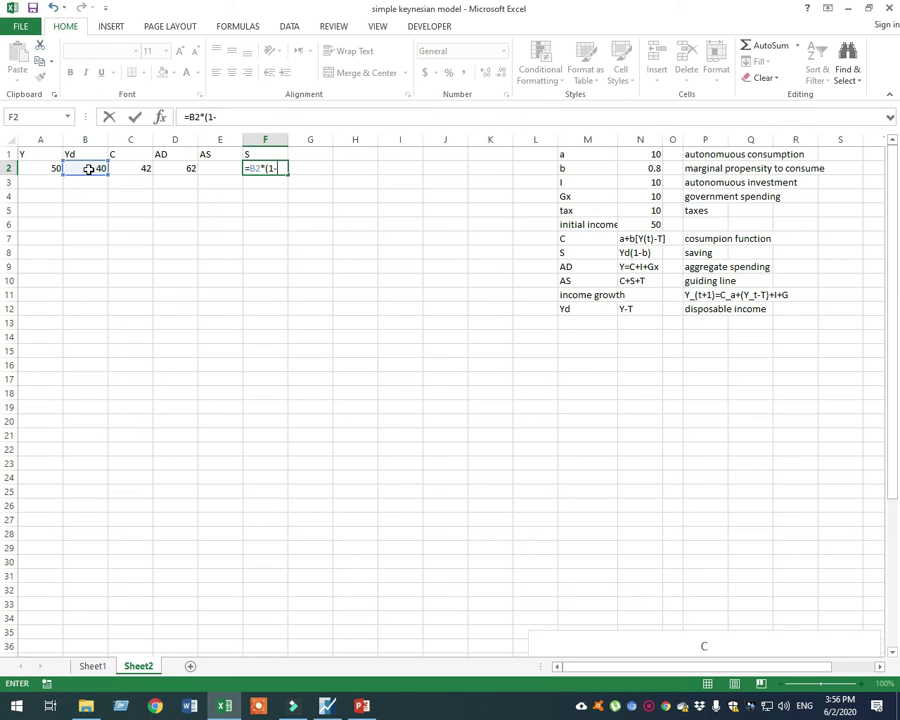
left_click(632, 168)
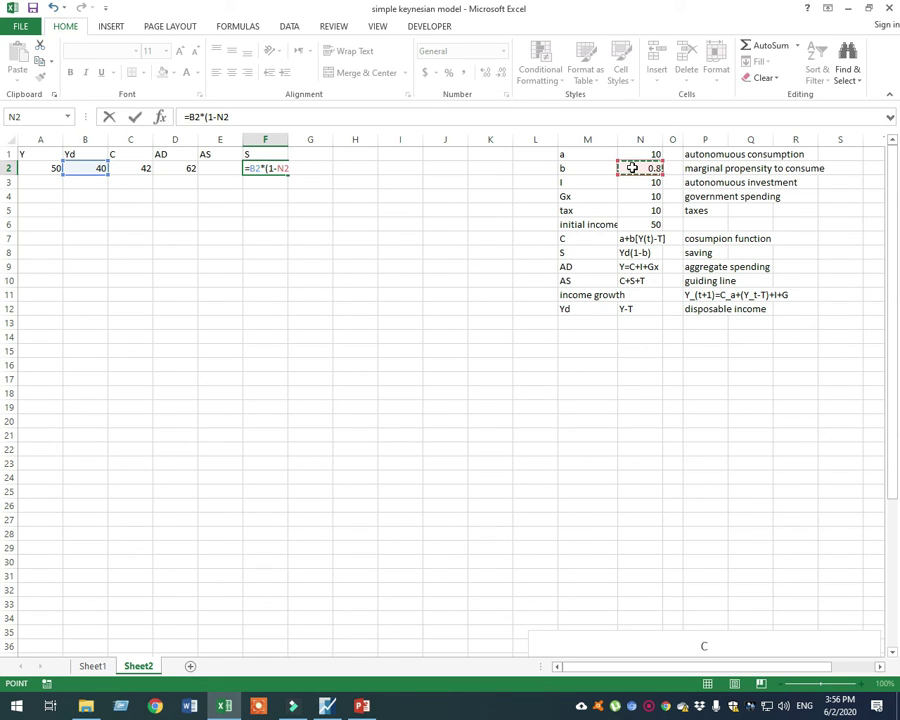
left_click(372, 113)
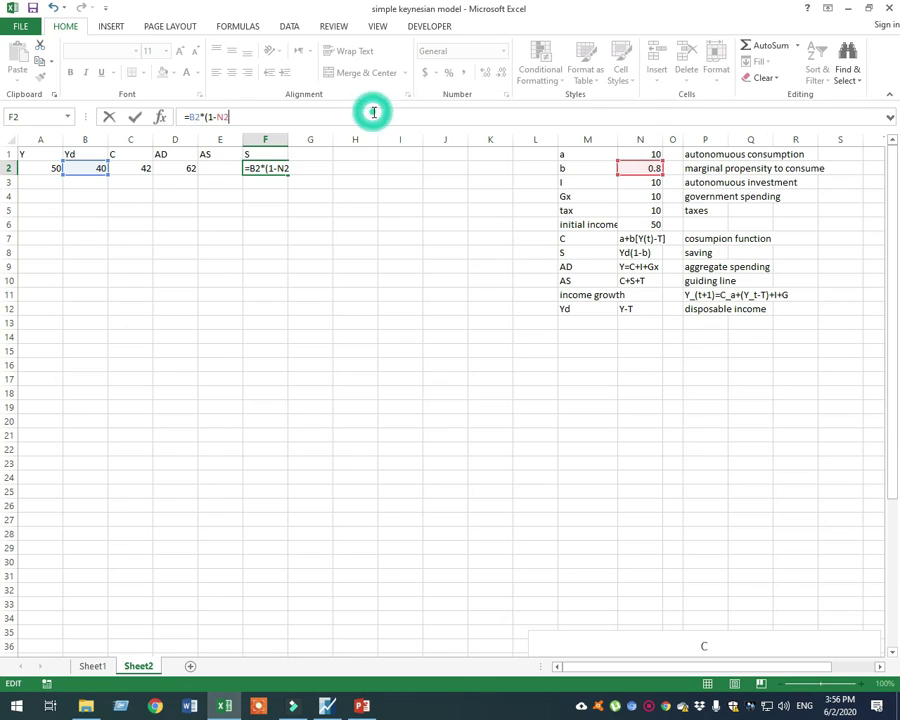
left_click(223, 117)
type("$2")
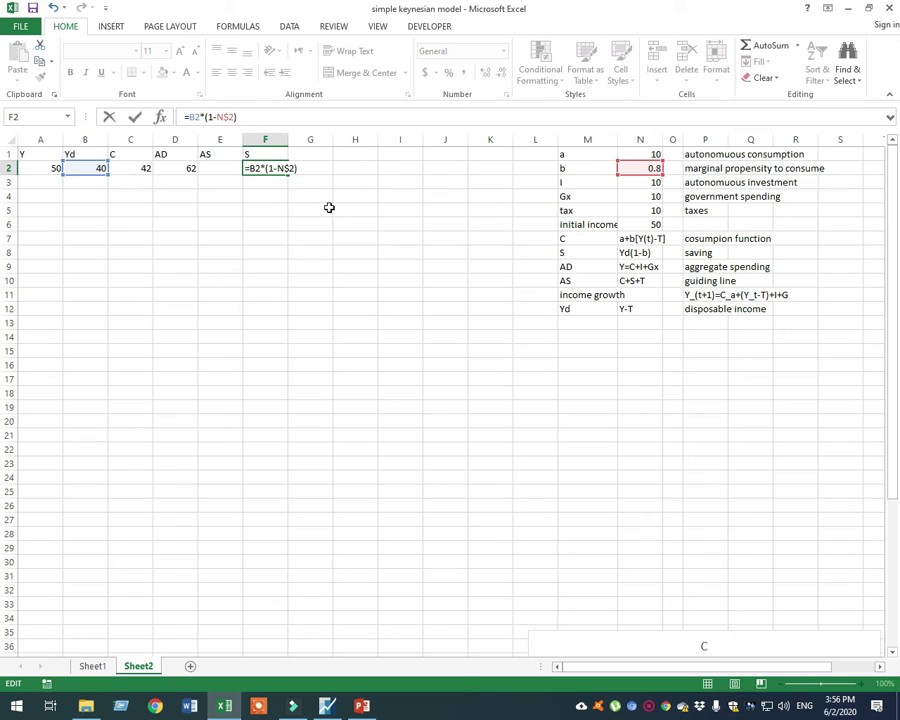
key("Return")
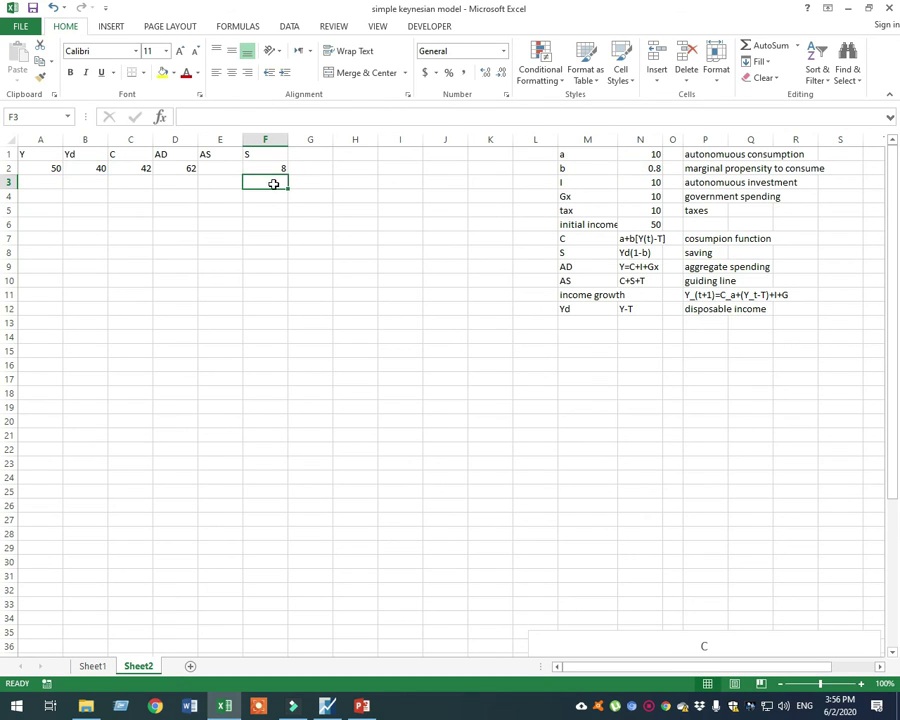
Step: Calculate aggregate supply in E2 with =C2+F2+N$5, keeping the tax row reference fixed
left_click(217, 170)
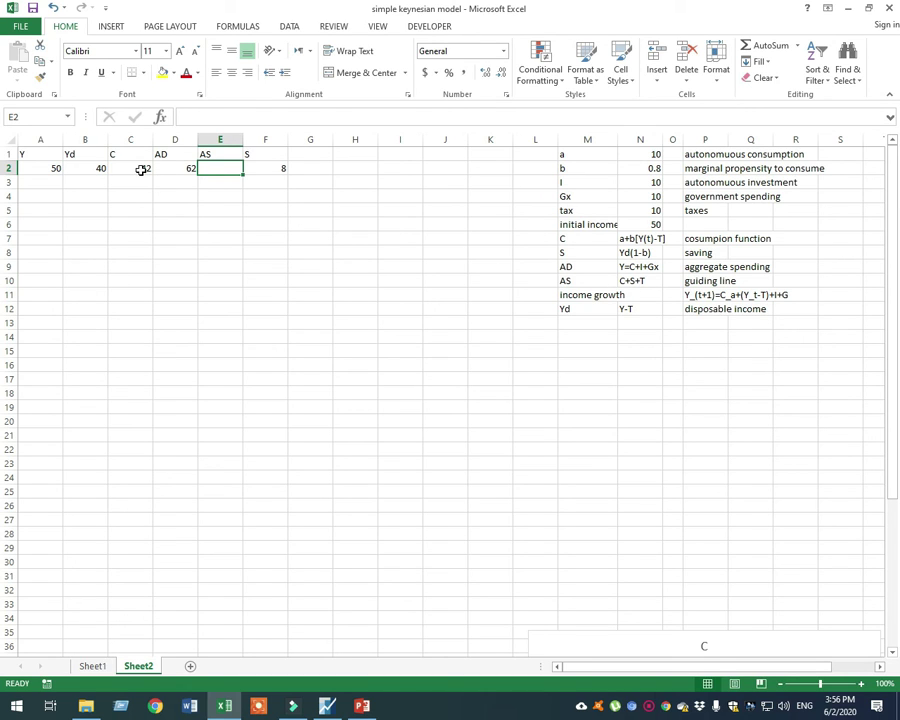
type("=")
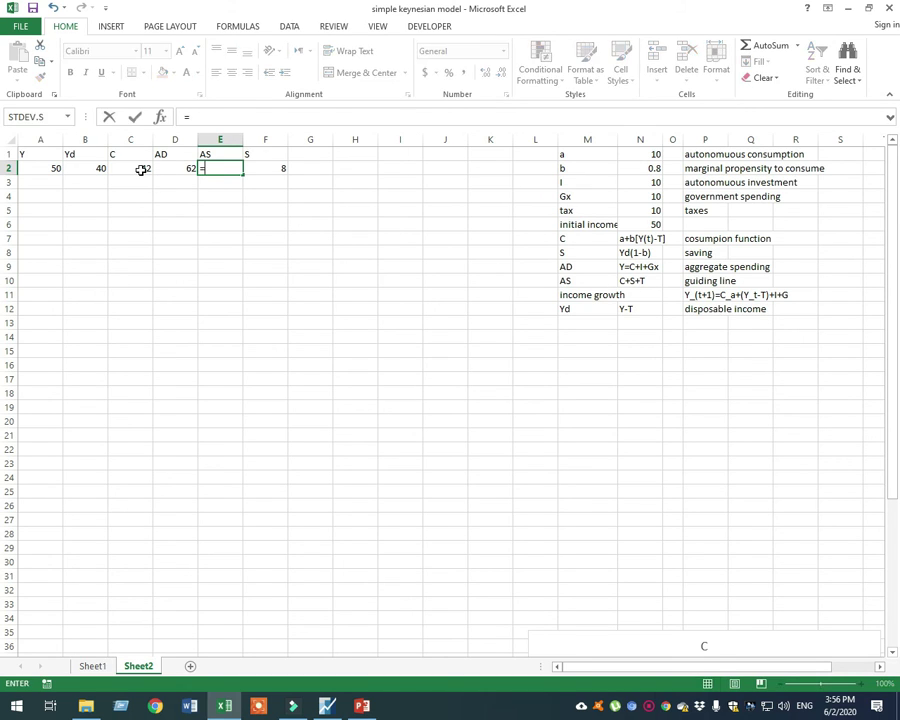
left_click(141, 170)
type("+")
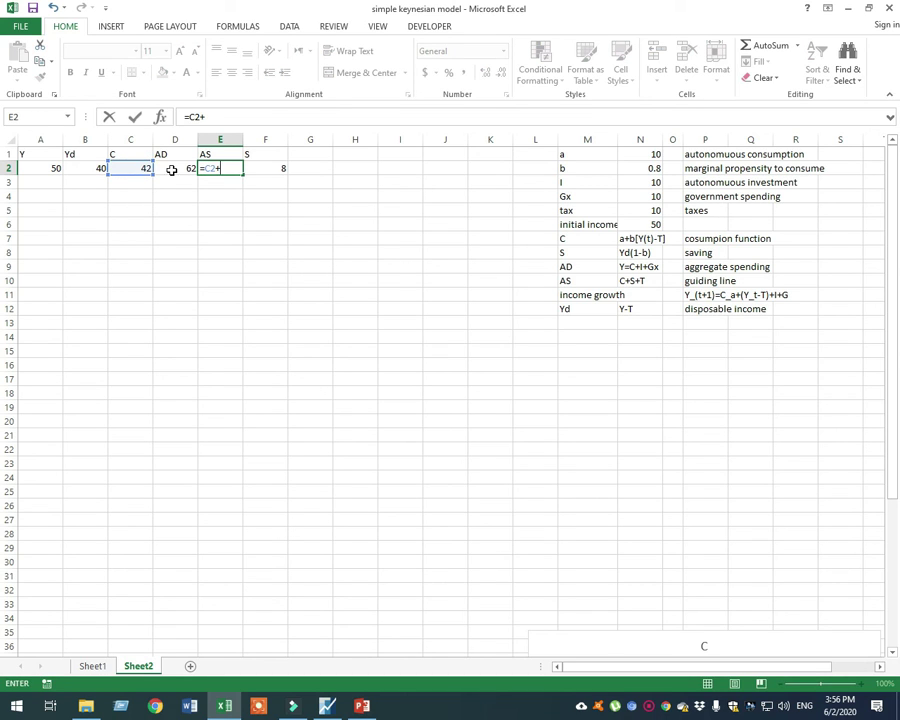
left_click(277, 170)
type("+")
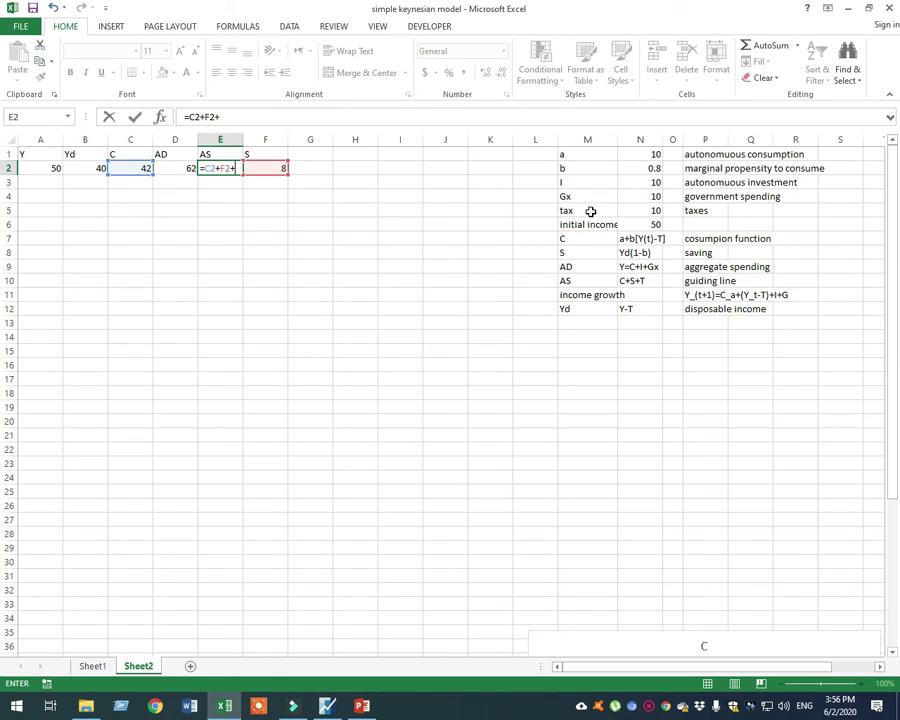
left_click(638, 211)
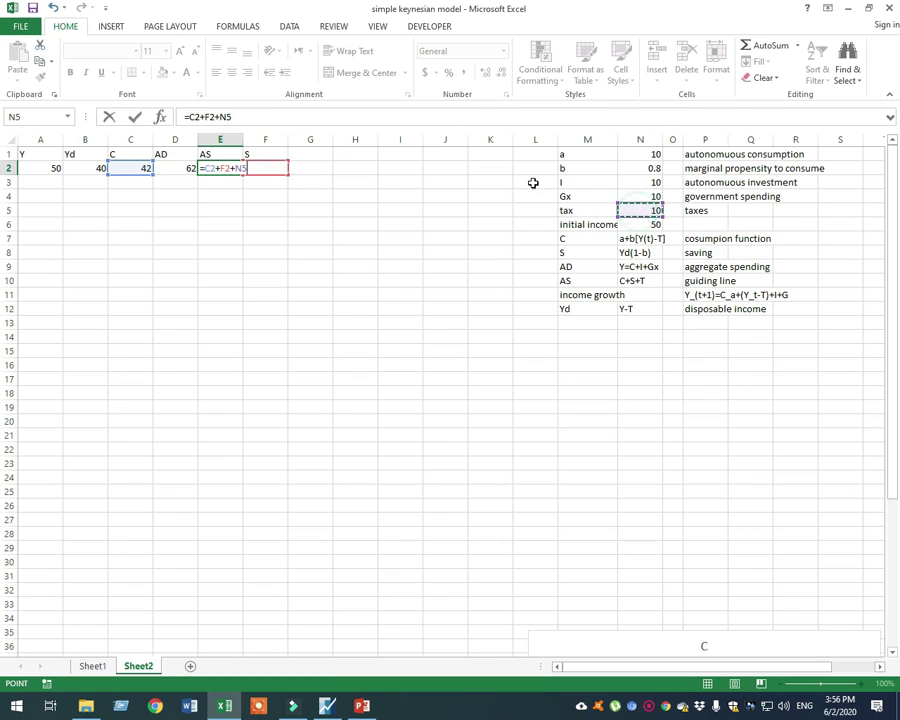
left_click(229, 119)
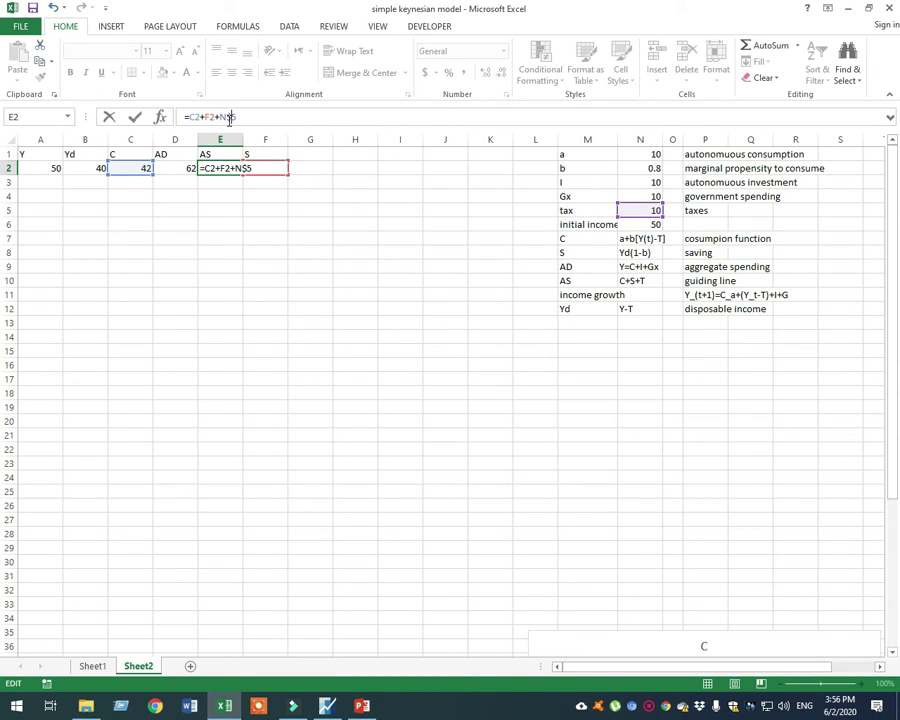
left_click(256, 296)
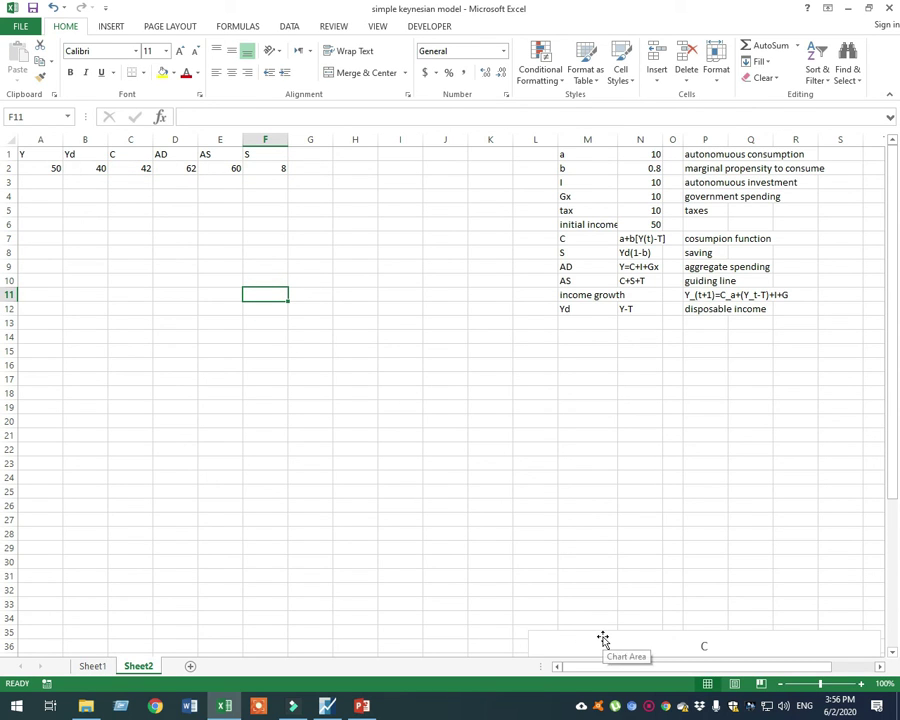
Step: Move the C chart directly beneath the parameter table and enlarge it to span about columns G to S and rows 13 to 36
left_click_drag(597, 635, 482, 442)
left_click_drag(433, 362, 427, 353)
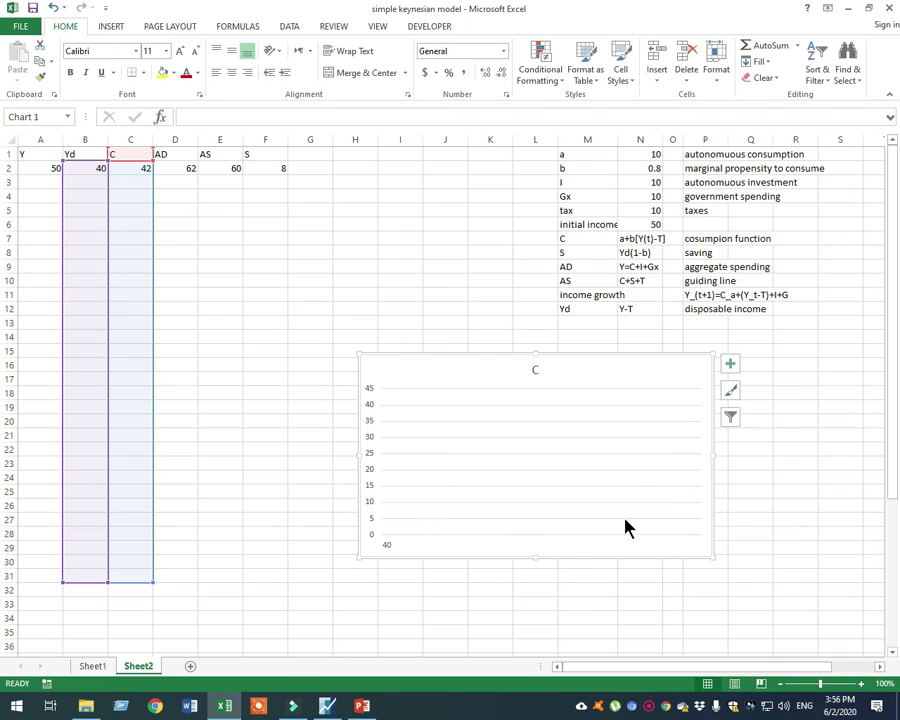
left_click_drag(683, 370, 819, 333)
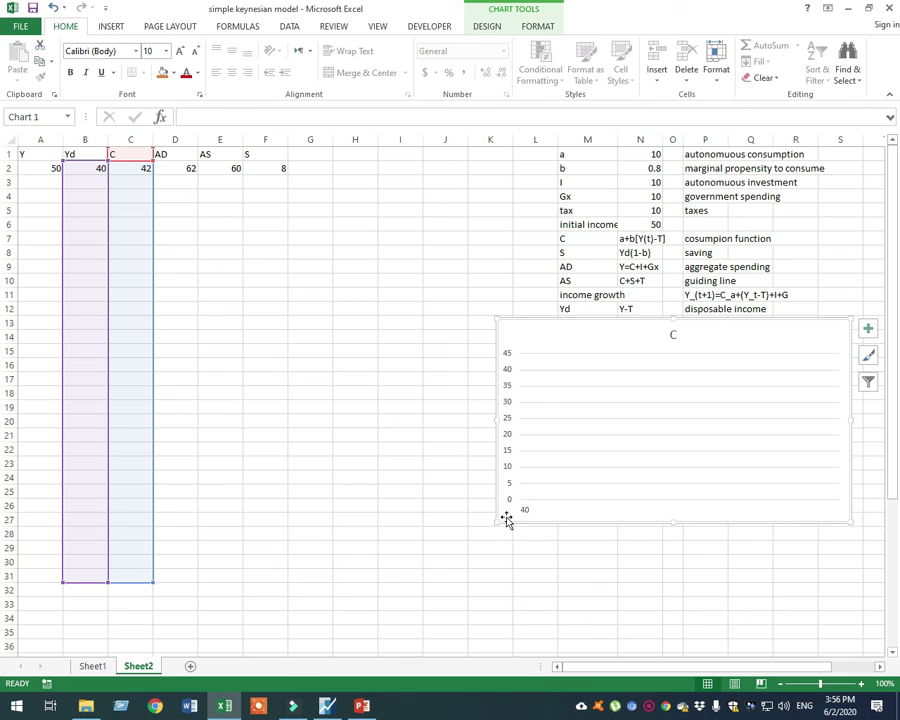
left_click_drag(496, 523, 227, 643)
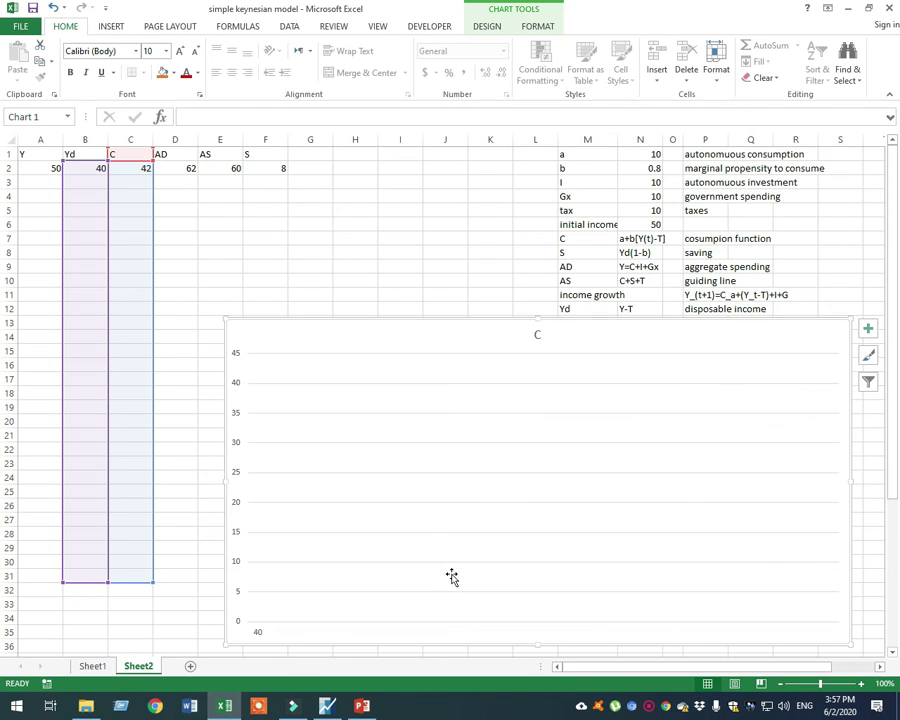
left_click_drag(226, 319, 311, 318)
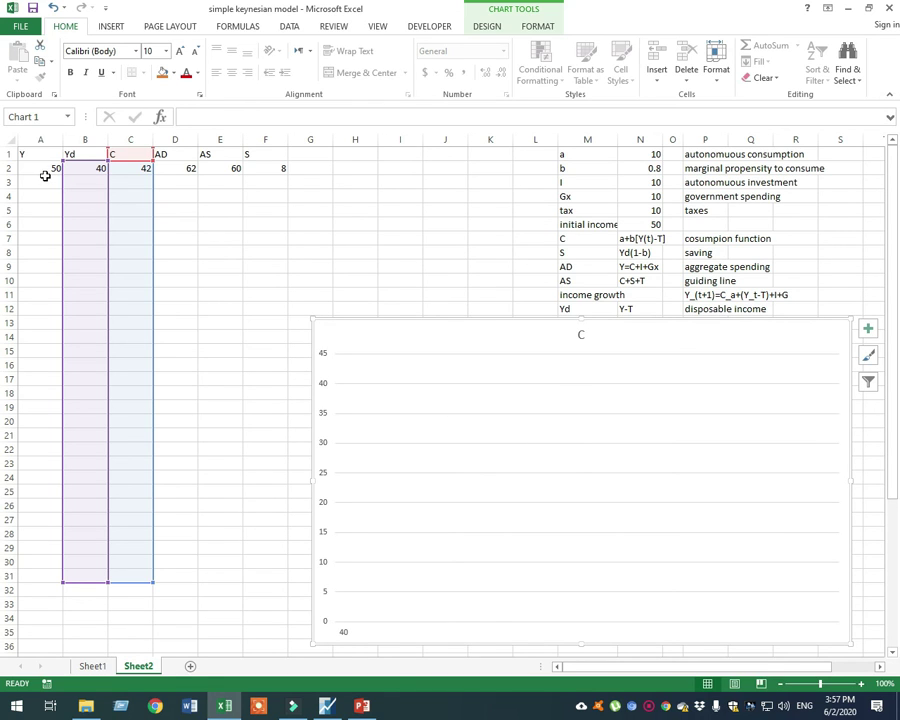
Step: Link the next period's income in A3 to aggregate demand with =D2 and fill the formula down to A21
left_click(93, 172)
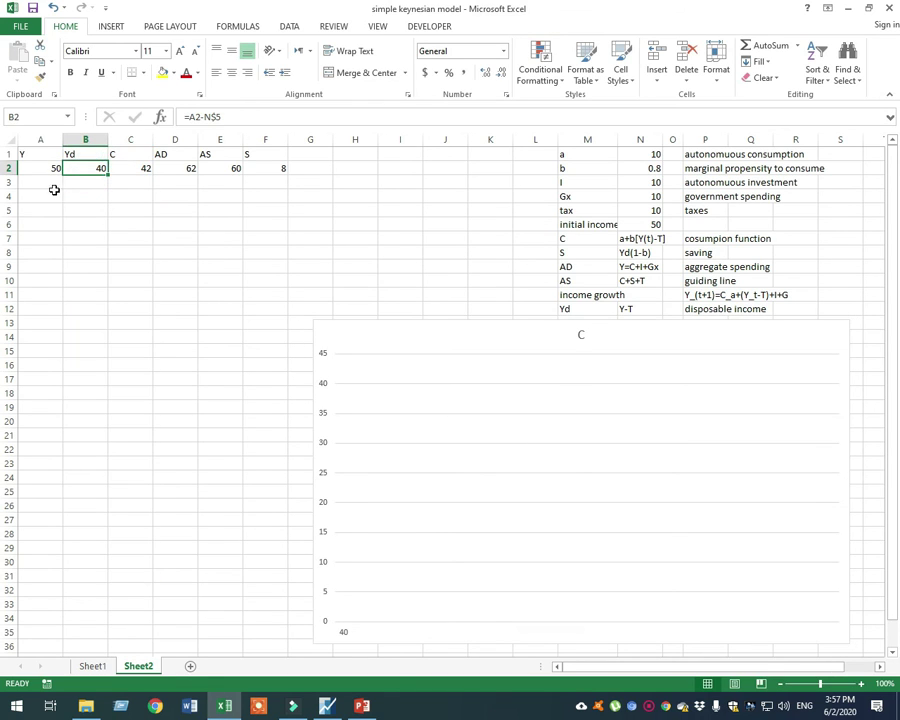
left_click(48, 183)
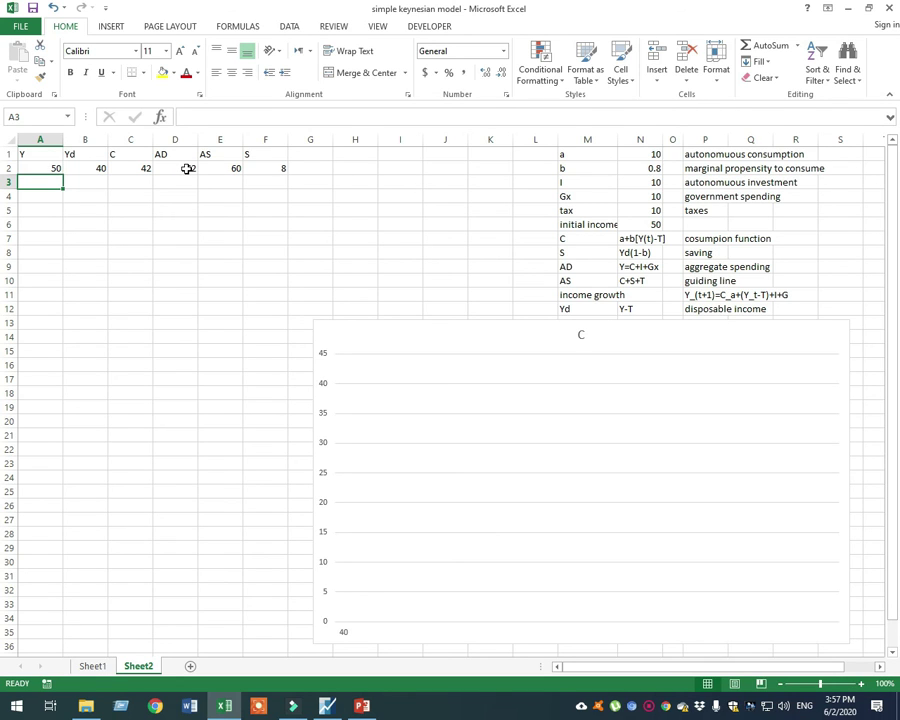
left_click(35, 183)
type("=")
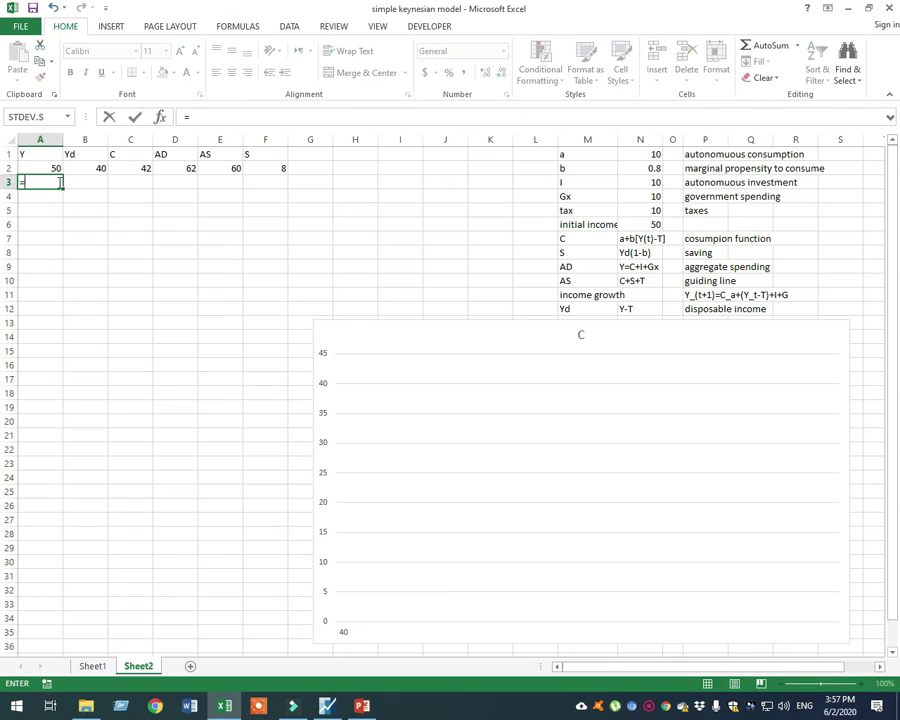
left_click(184, 168)
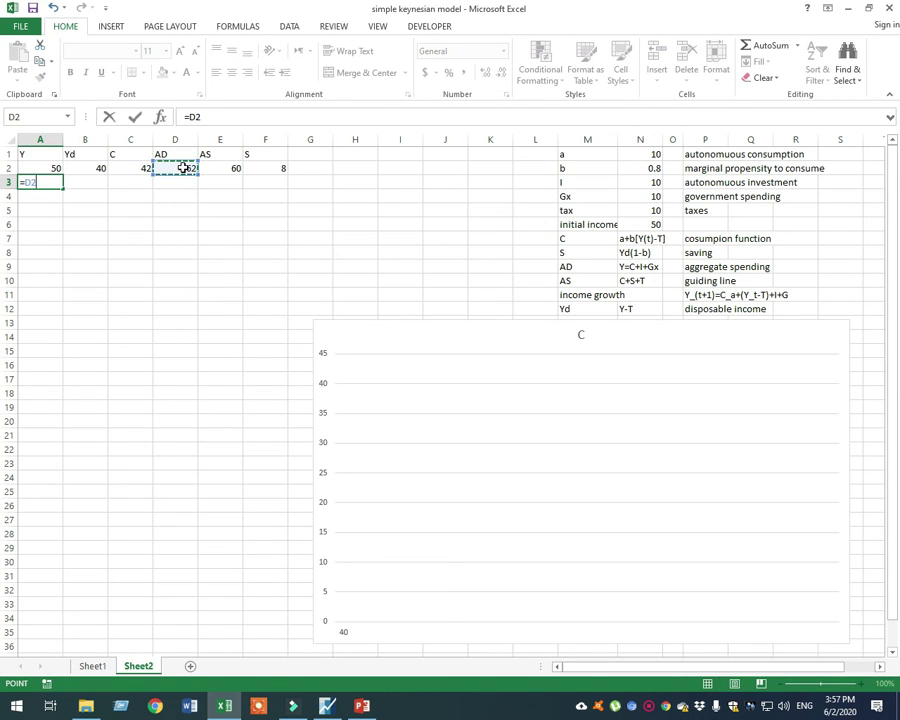
key("Return")
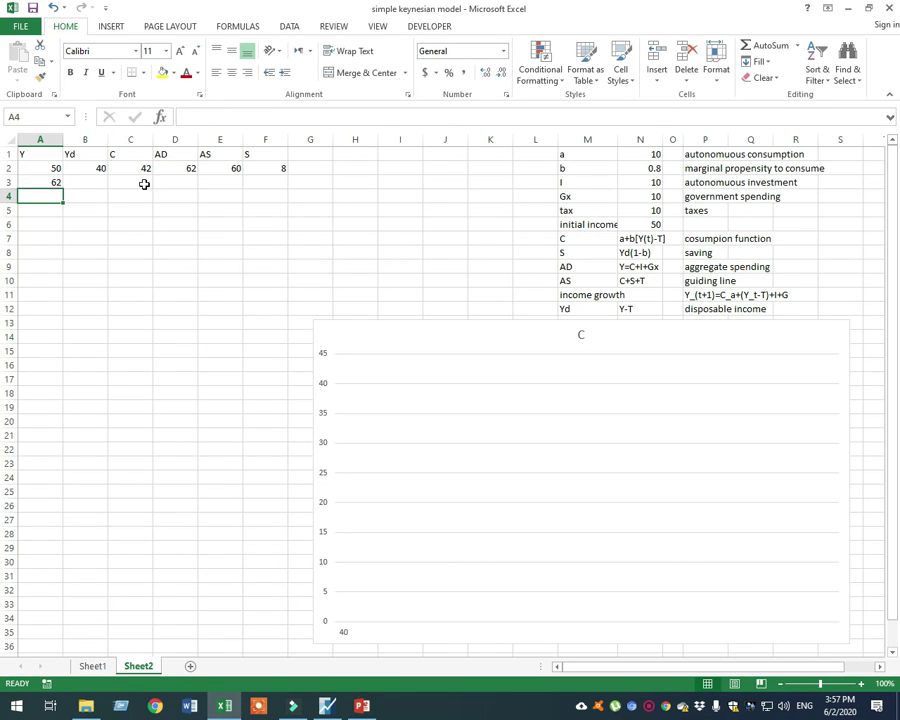
left_click(53, 183)
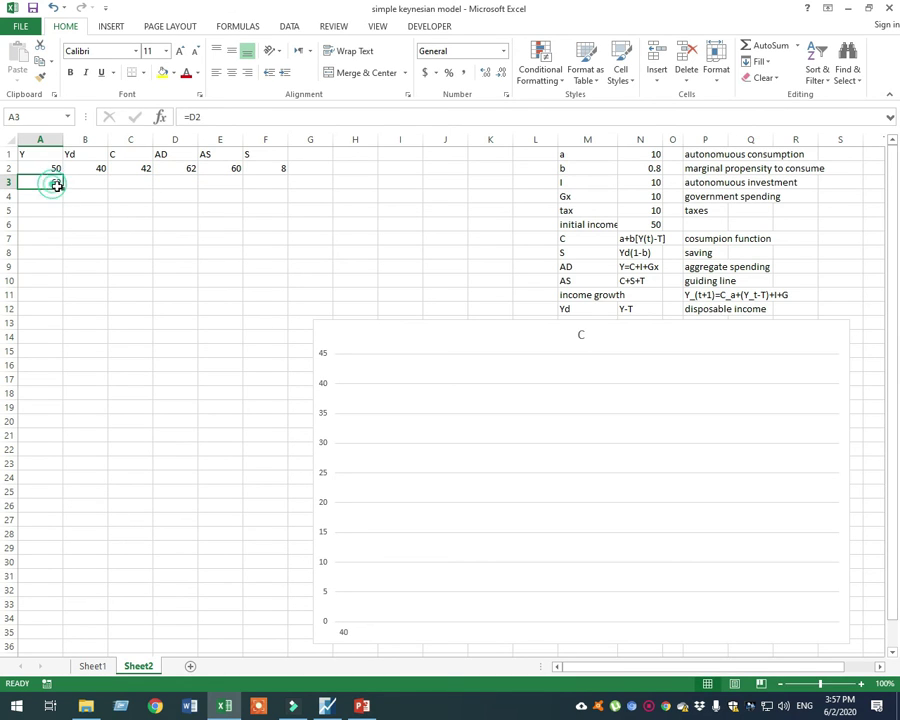
left_click_drag(63, 189, 78, 443)
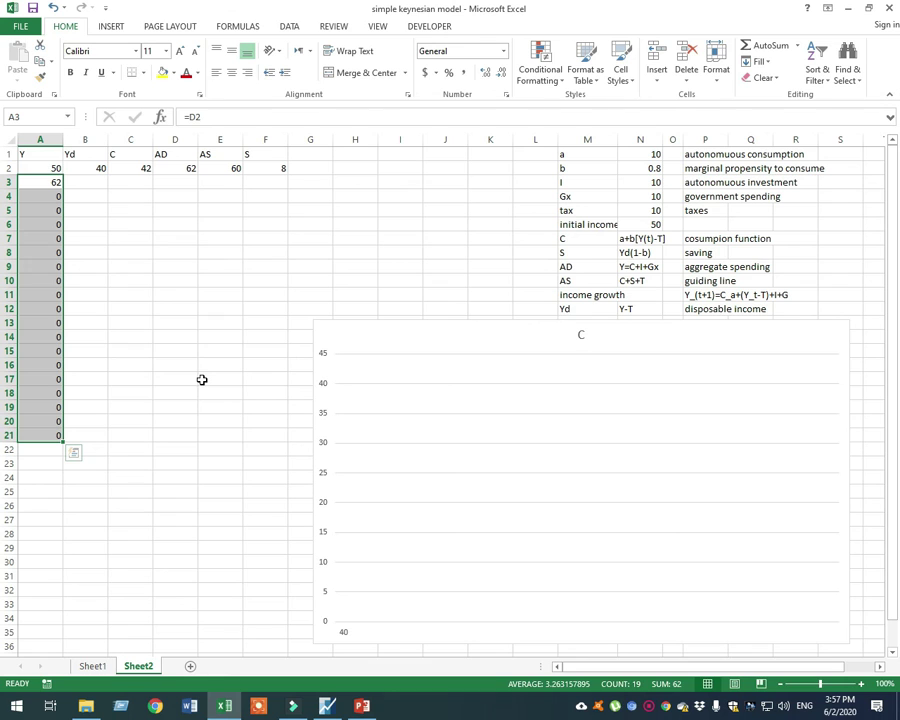
Step: Fill the disposable income formula from B2 down to B21
left_click(90, 180)
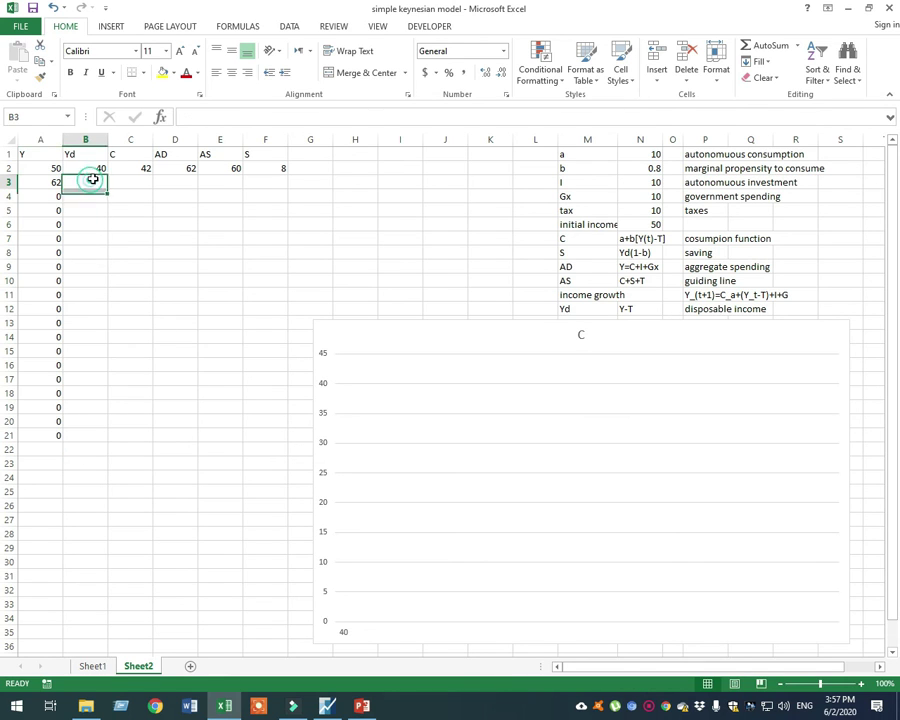
left_click(100, 167)
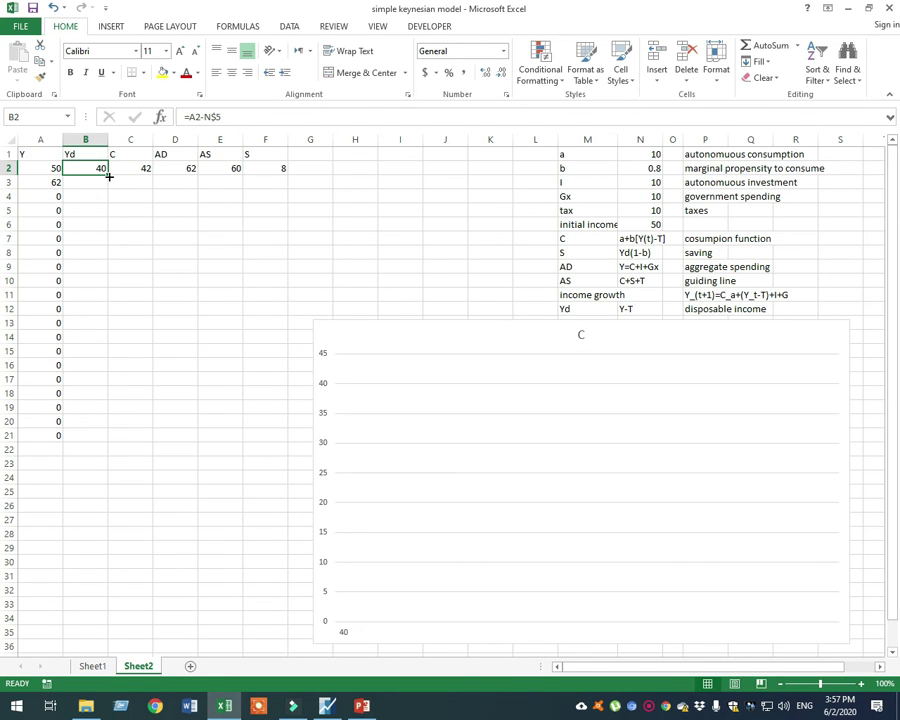
double_click(109, 176)
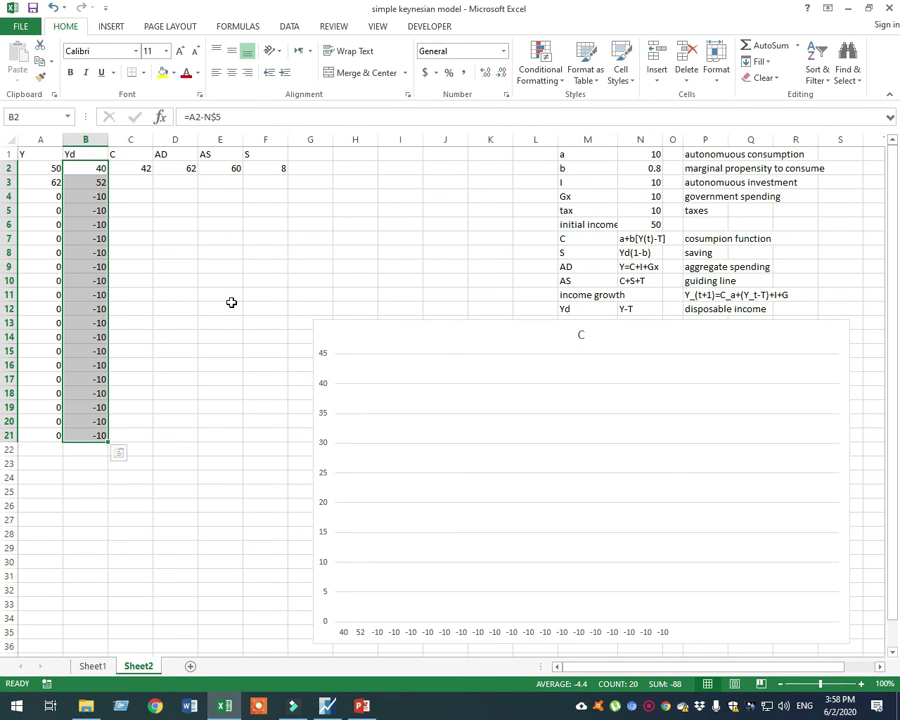
Step: Fill the consumption formula in C2 and the aggregate demand formula in D2 down to row 21
left_click(146, 171)
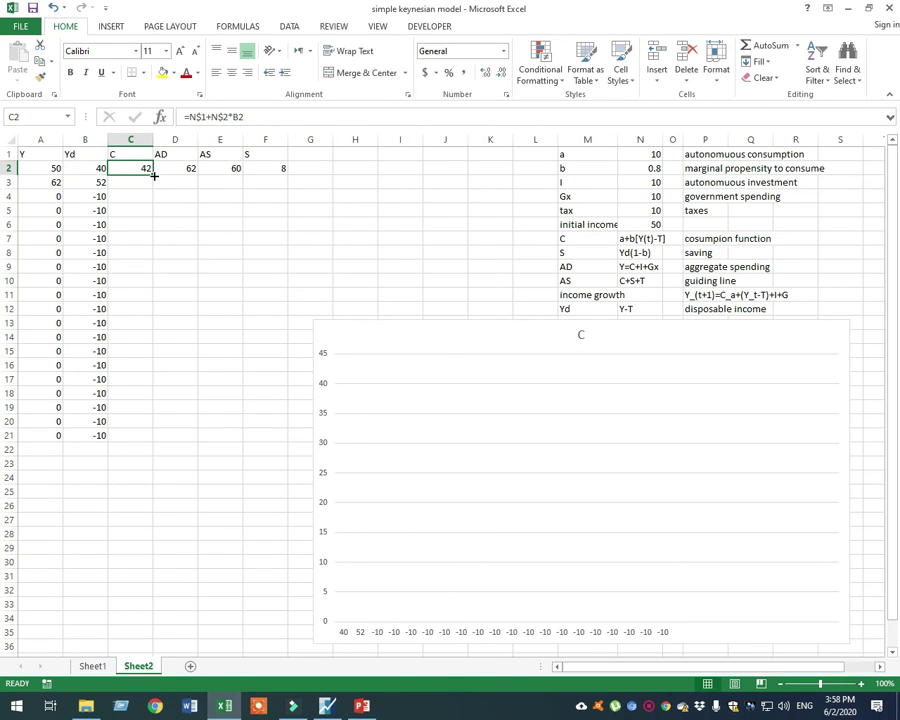
double_click(153, 175)
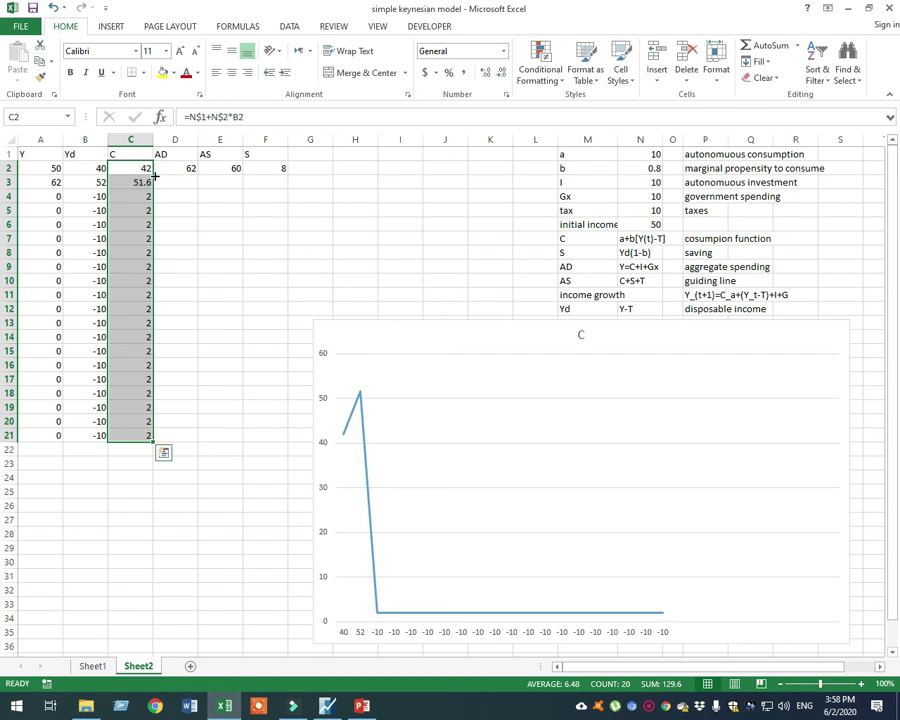
left_click(169, 170)
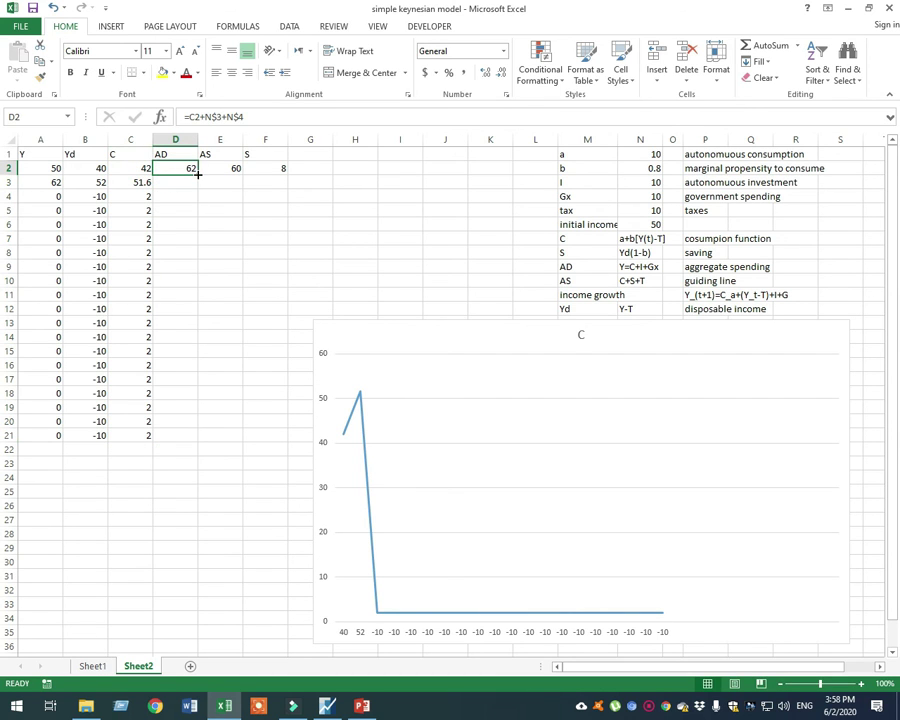
double_click(197, 175)
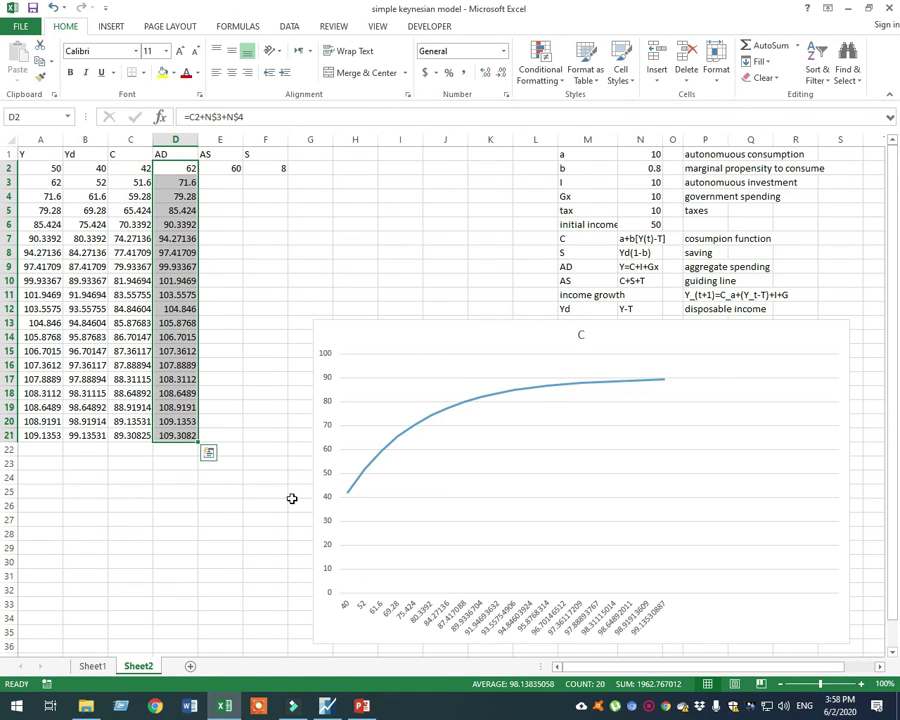
Step: Check the chart's source range and extend the income formula from A3 down to A31 to match it
mouse_move(345, 498)
mouse_move(409, 432)
mouse_move(664, 392)
left_click(329, 636)
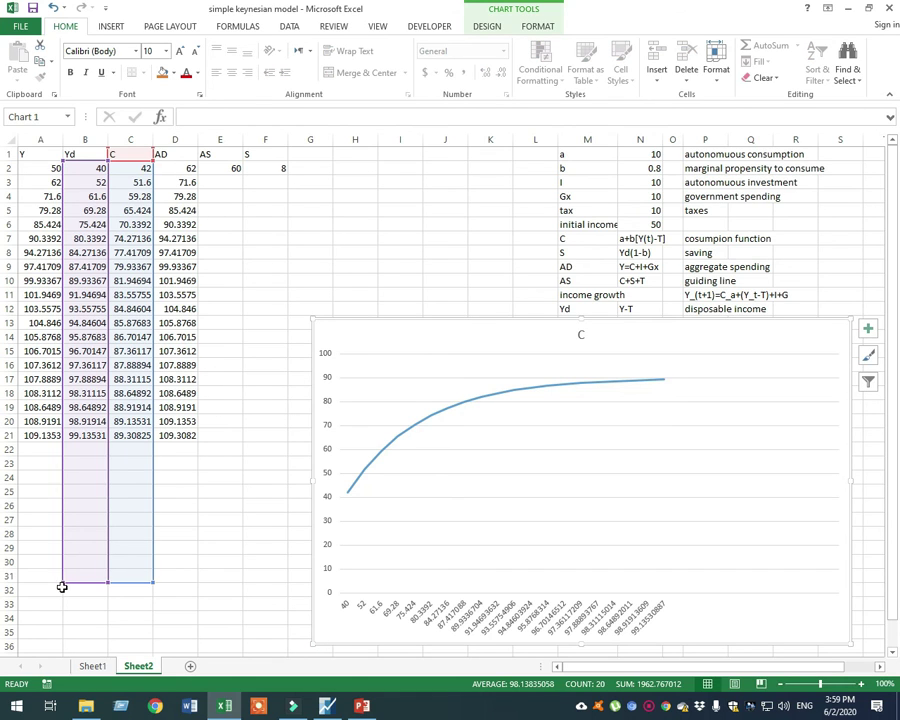
mouse_move(62, 585)
left_mouse_down()
mouse_move(29, 582)
mouse_move(62, 585)
left_mouse_up()
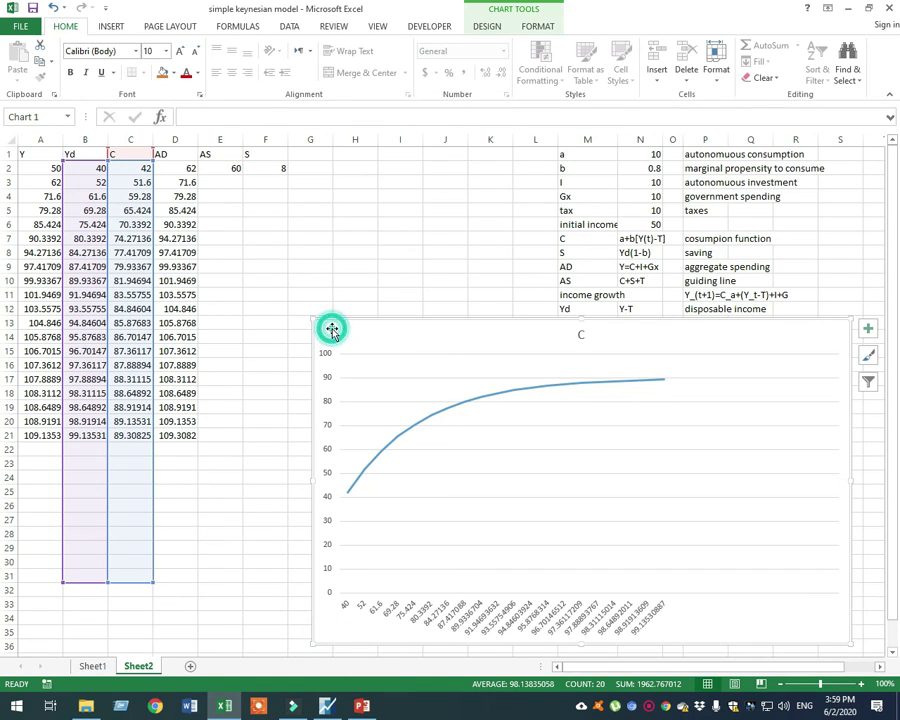
left_click(338, 264)
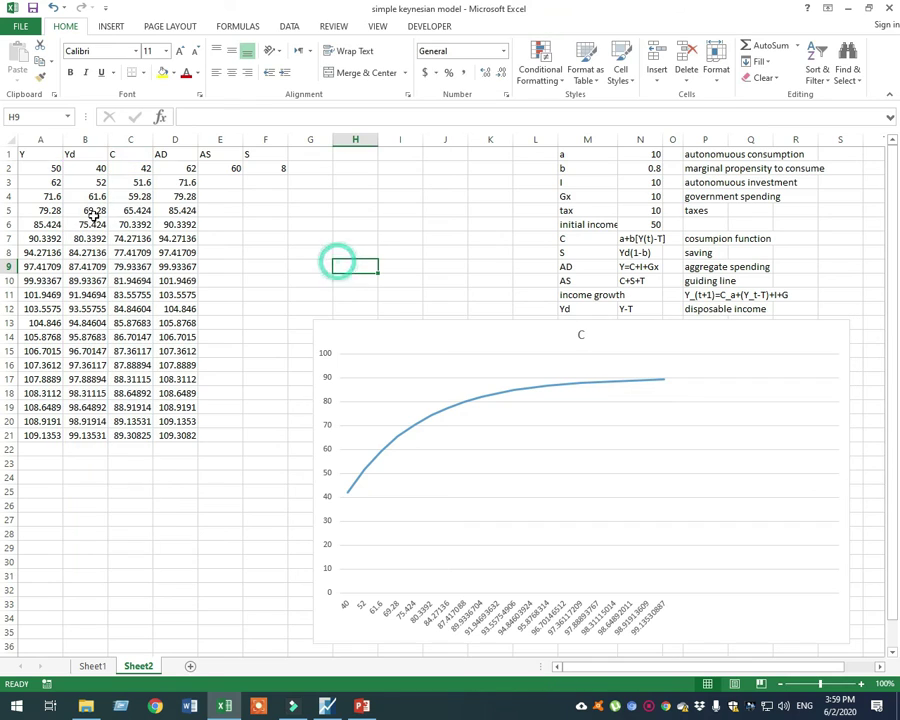
left_click(50, 180)
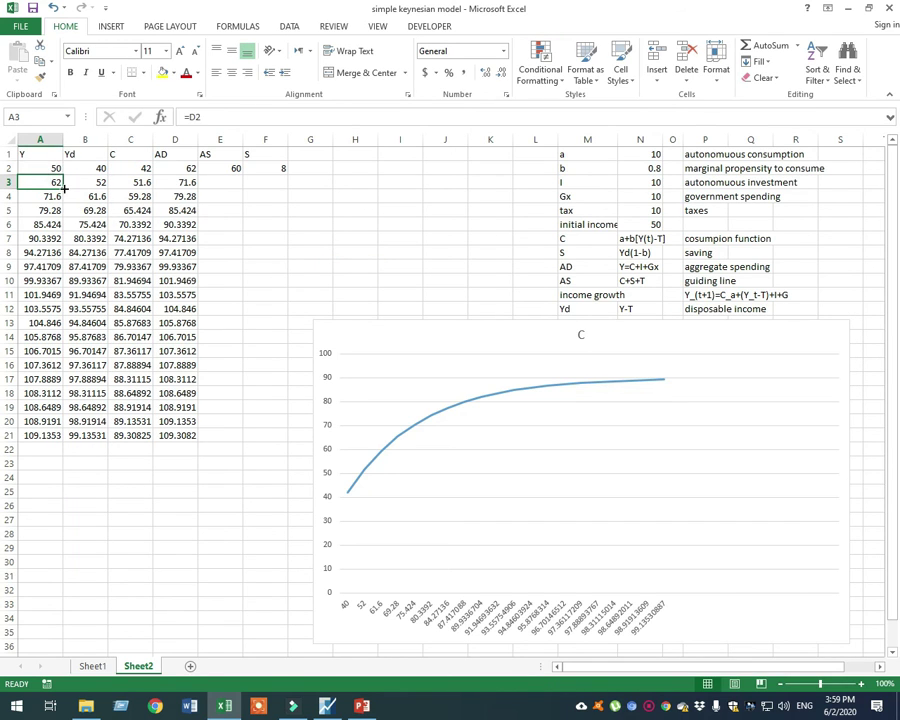
left_click_drag(63, 187, 77, 580)
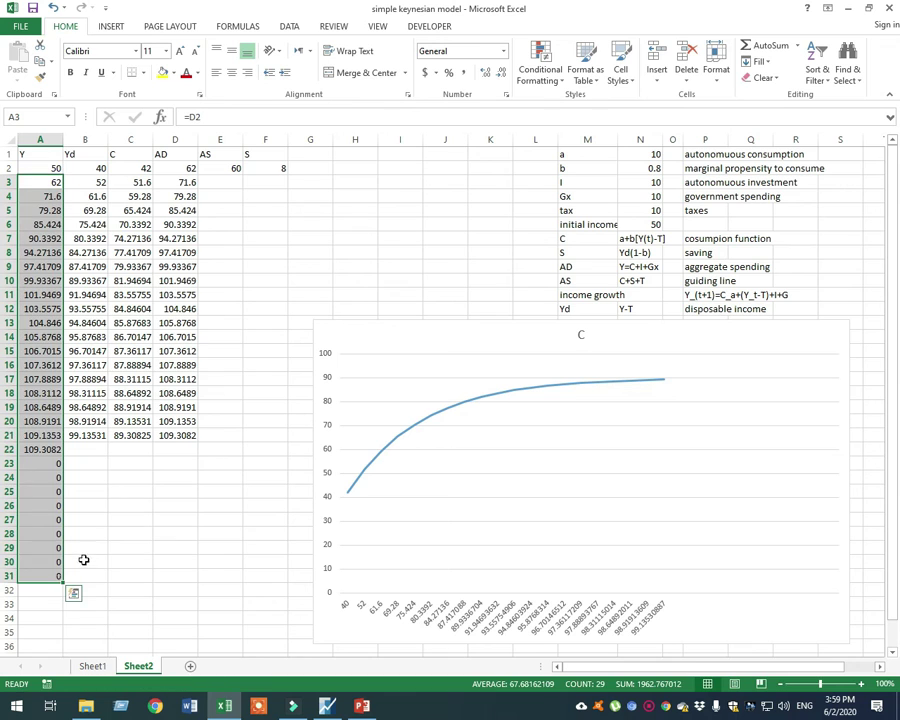
Step: Extend the disposable income formula in column B down to B31
left_click(102, 168)
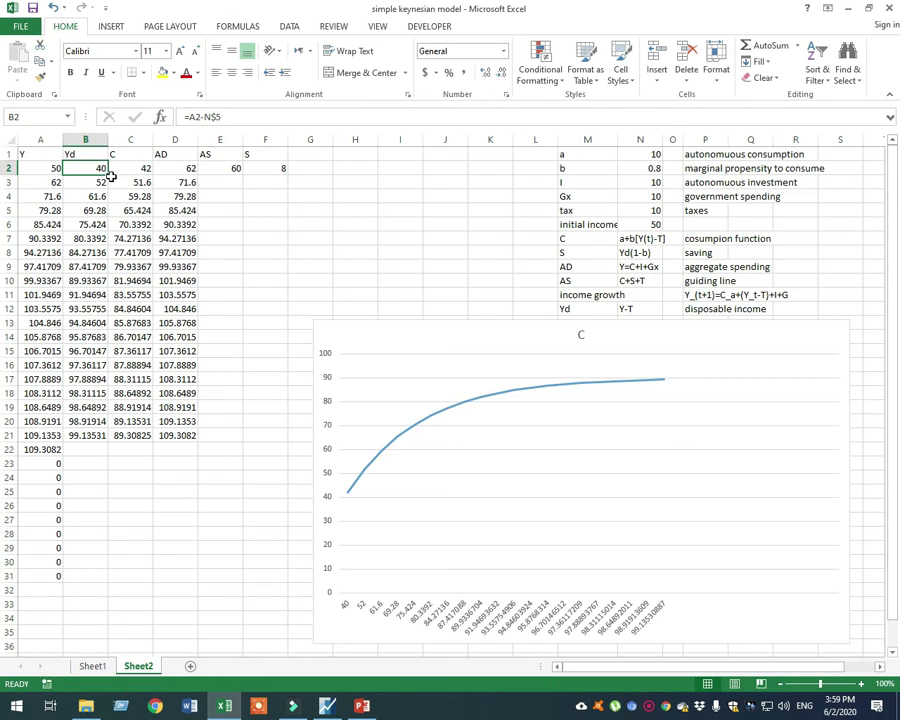
left_click_drag(107, 175, 110, 556)
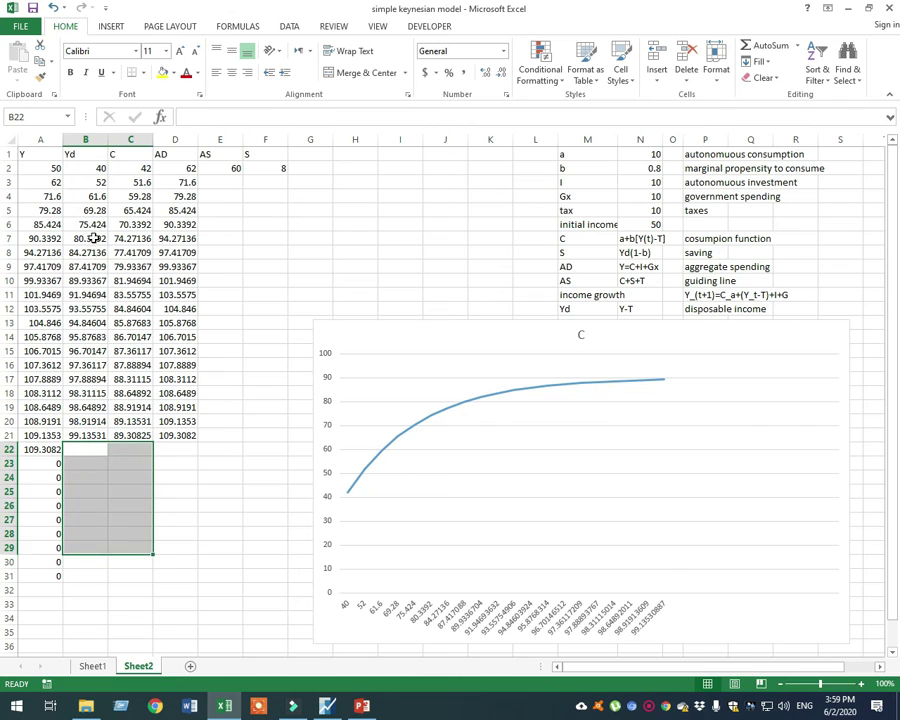
left_click(93, 168)
left_click_drag(107, 175, 107, 437)
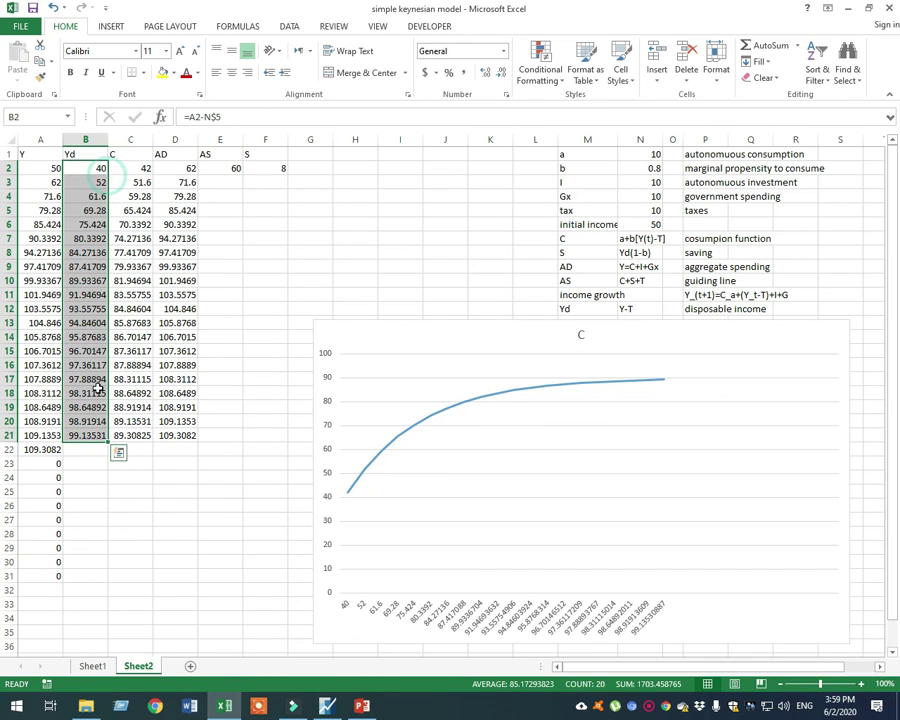
double_click(109, 440)
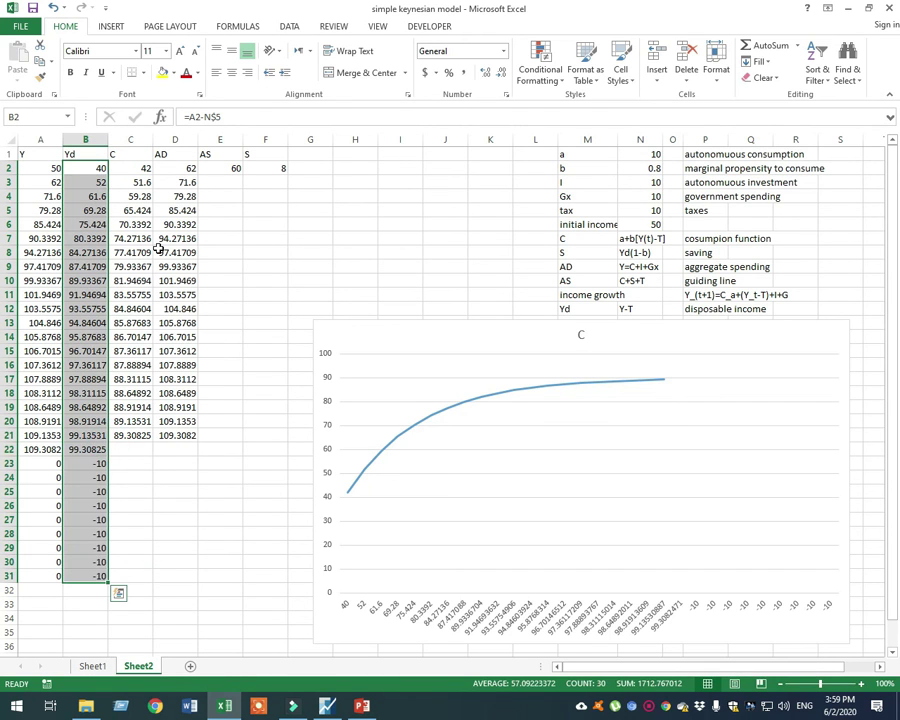
Step: Extend the consumption and aggregate demand formulas in columns C and D down to row 31
left_click(140, 168)
left_click_drag(153, 175, 155, 440)
double_click(153, 441)
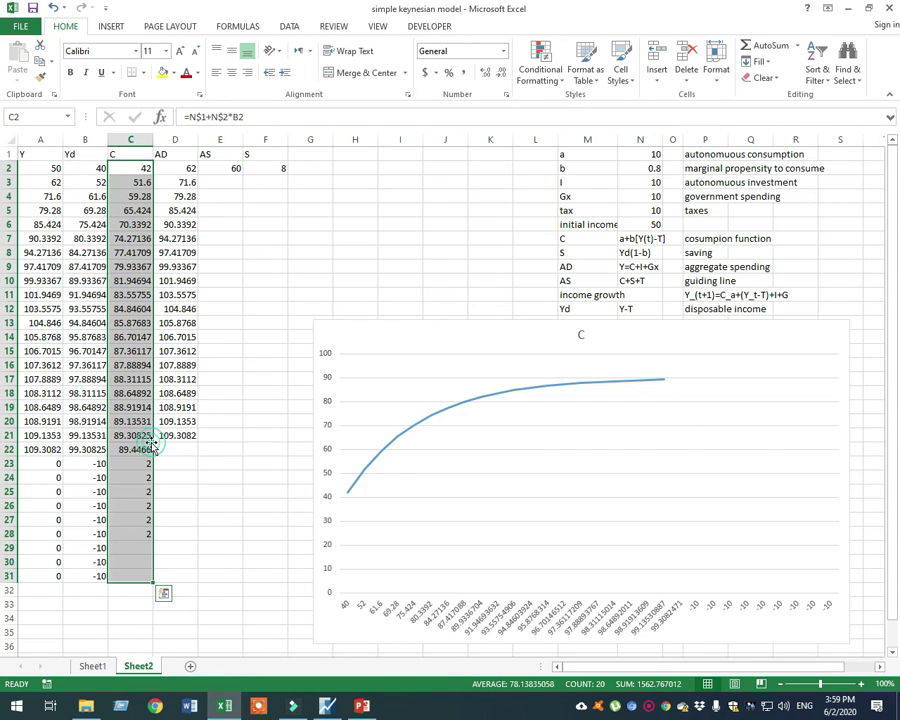
left_click(188, 170)
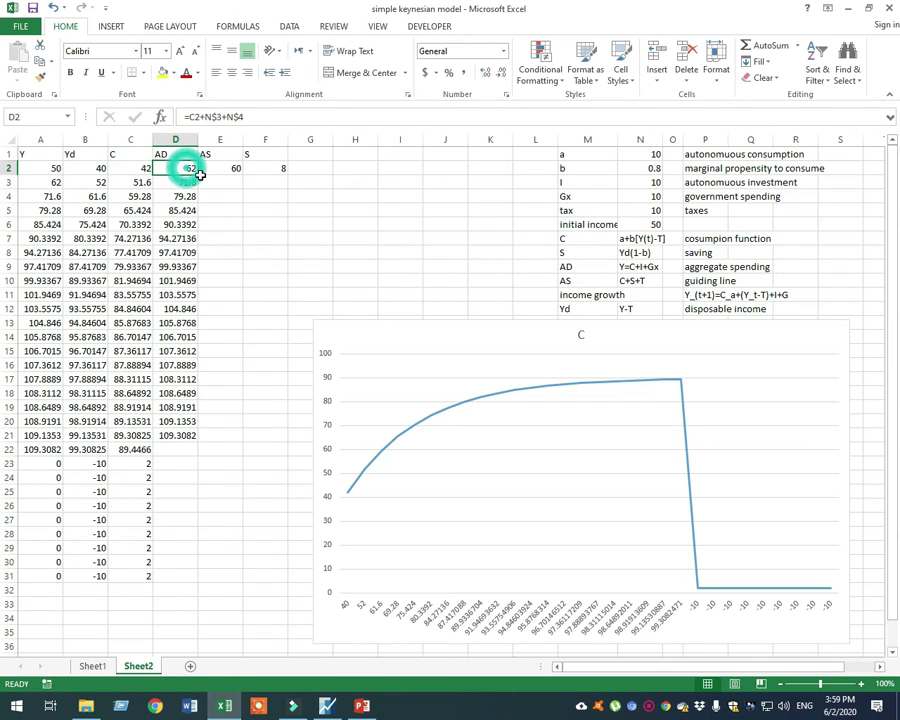
left_click_drag(200, 175, 196, 435)
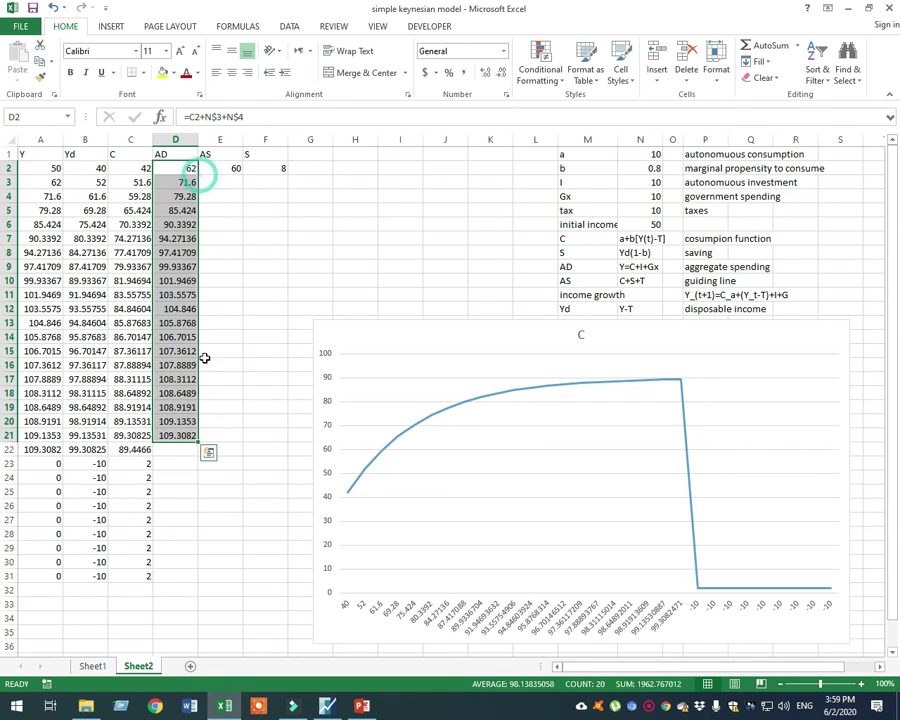
double_click(197, 441)
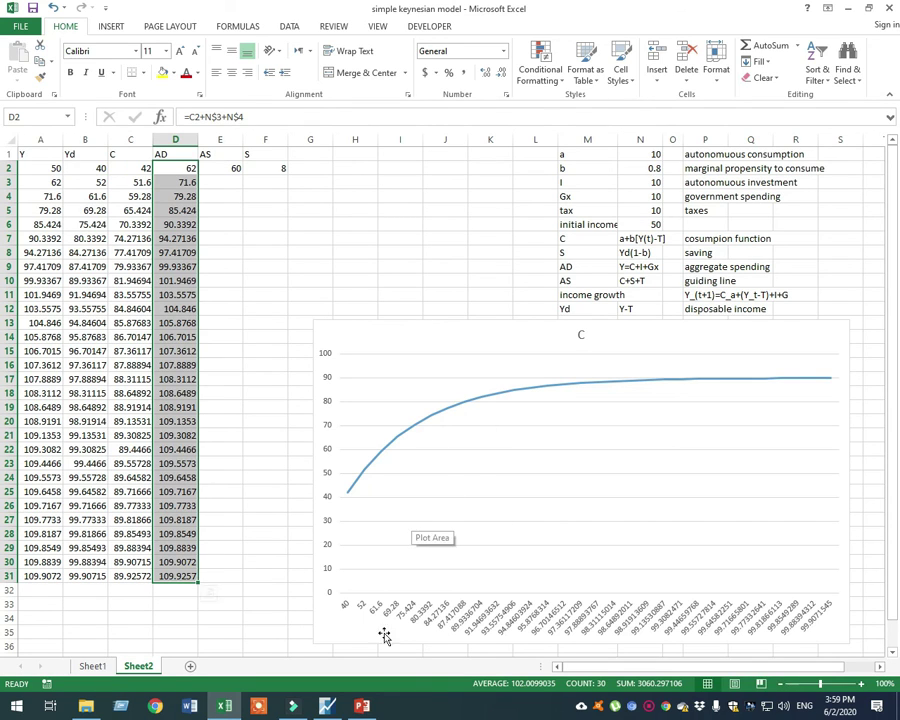
Step: Fill the saving formula in F2 and the aggregate supply formula in E2 down to row 31
left_click(223, 168)
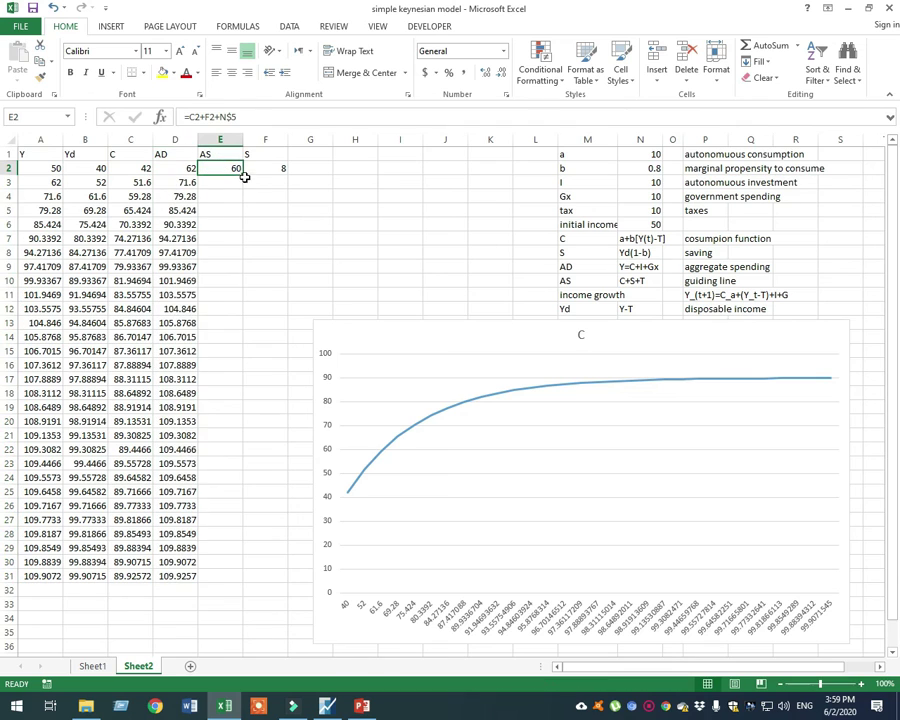
left_click(262, 169)
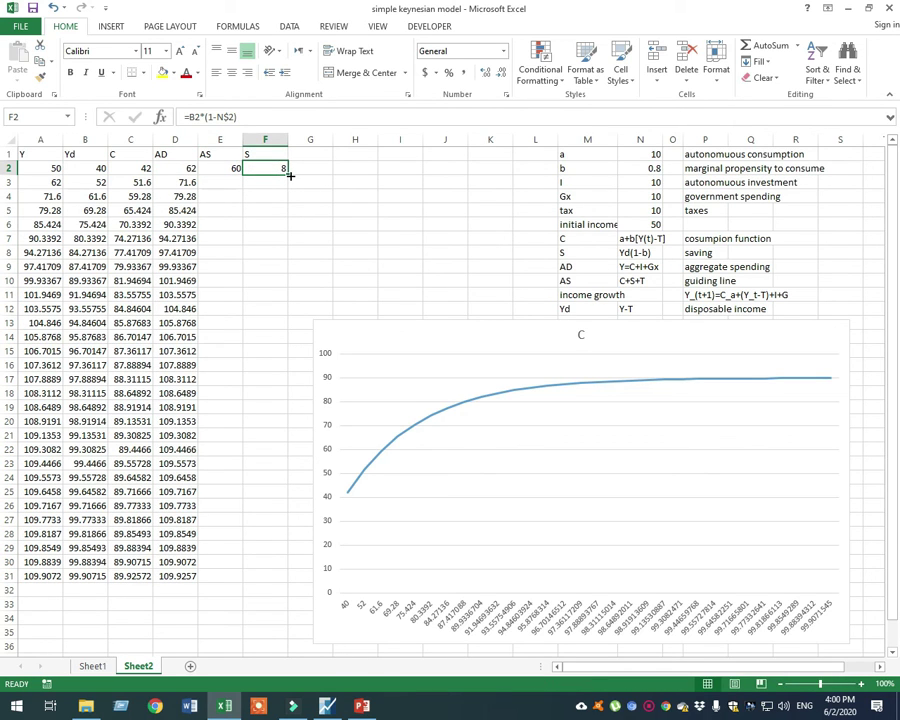
double_click(289, 175)
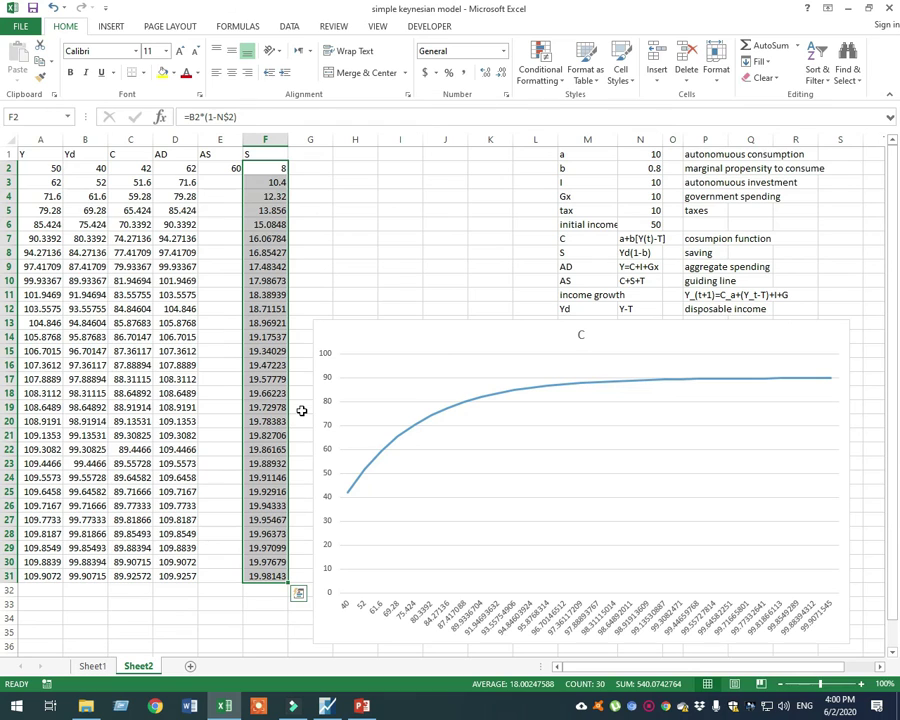
left_click(224, 168)
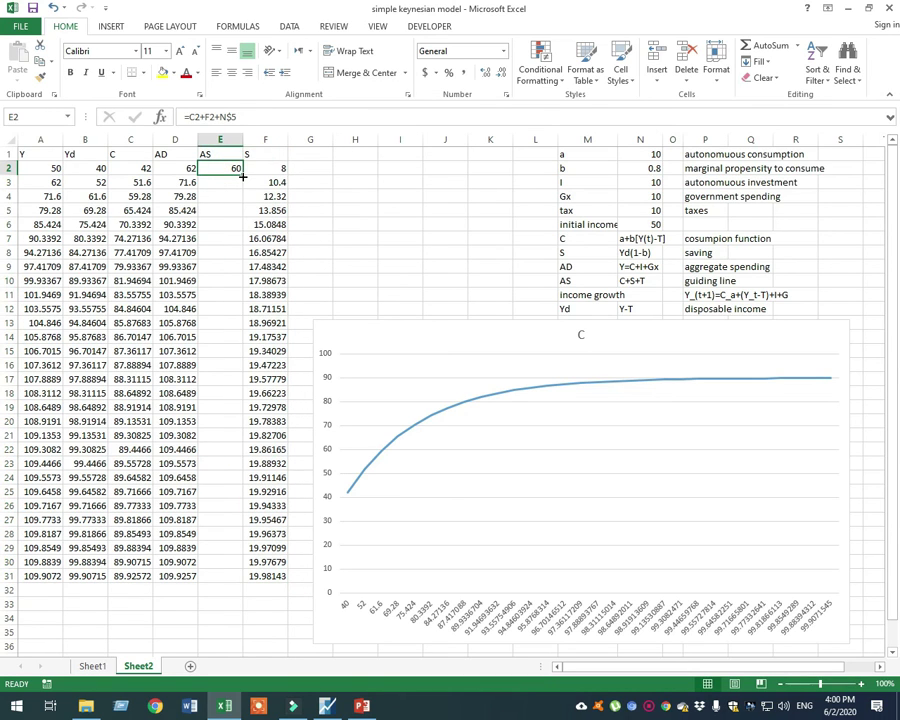
double_click(243, 176)
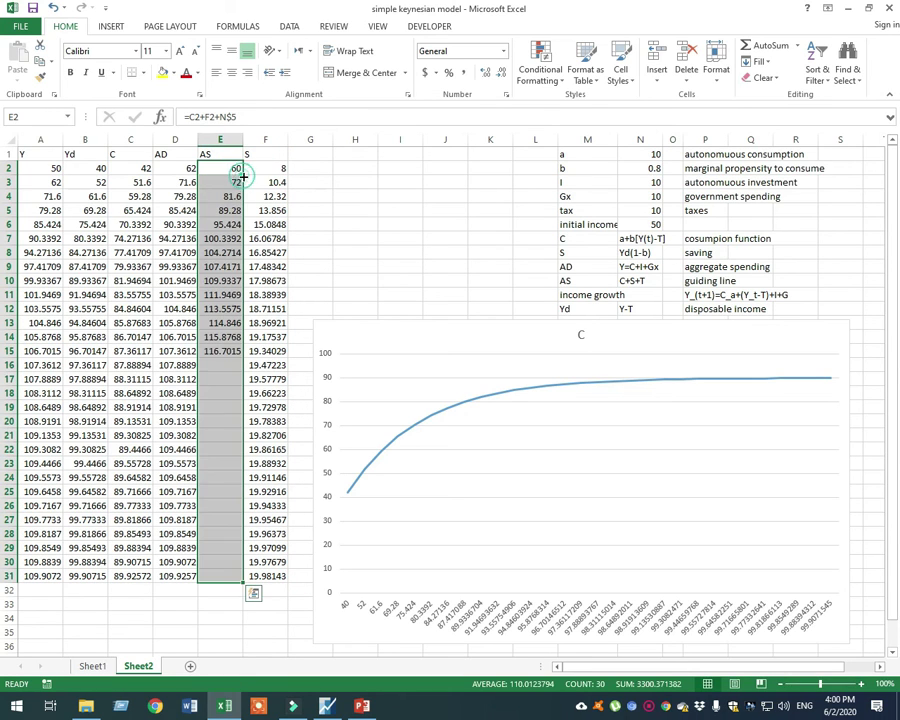
Step: Extend the chart's data range from column C through column E so it also plots AD and AS
left_click(337, 640)
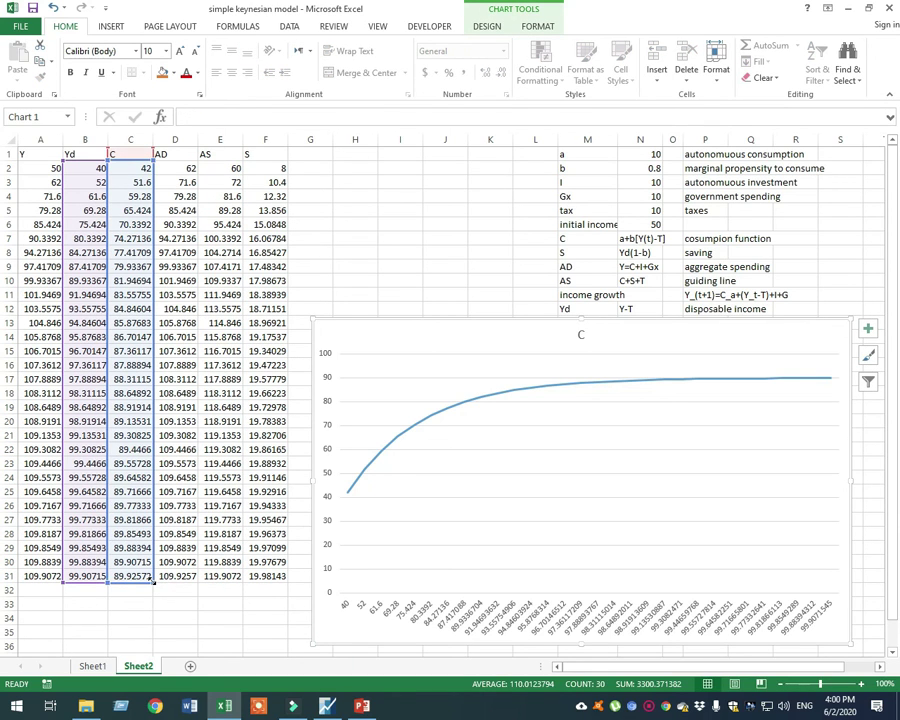
left_click_drag(152, 578, 229, 584)
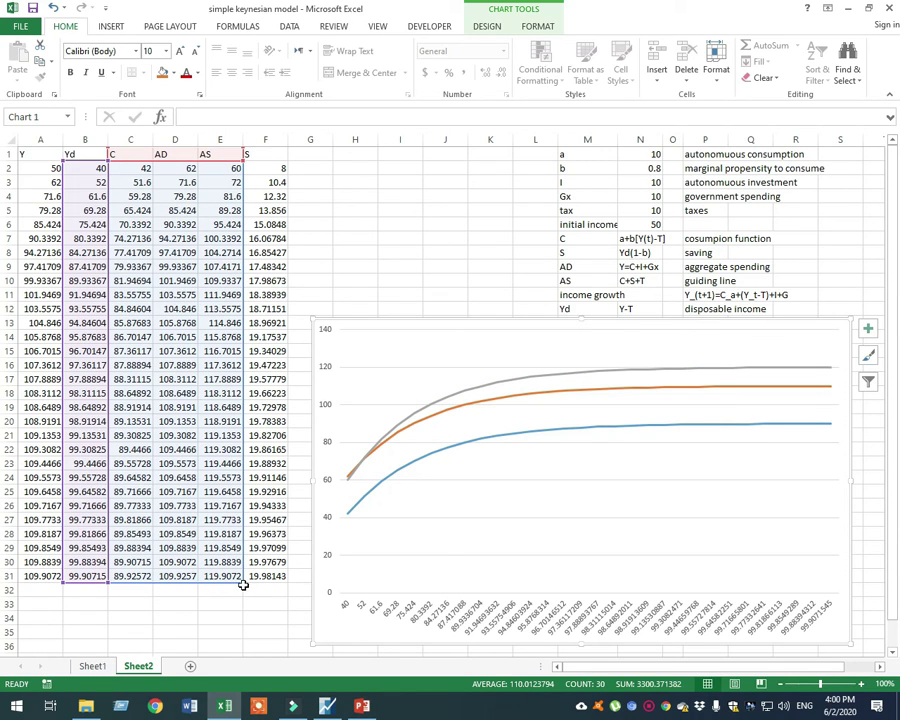
left_click_drag(242, 581, 203, 585)
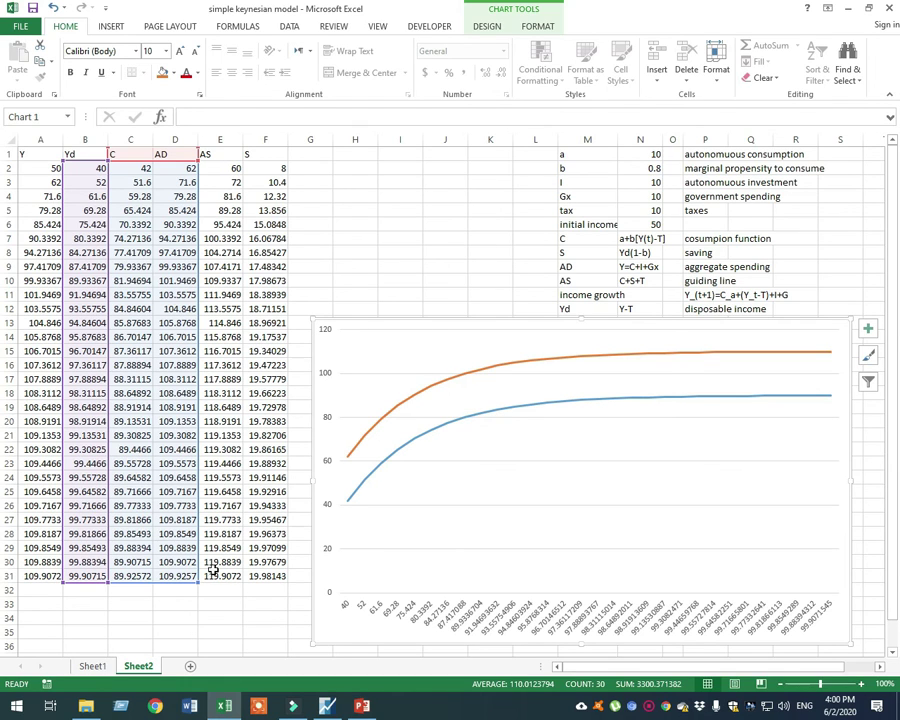
left_click_drag(198, 580, 243, 580)
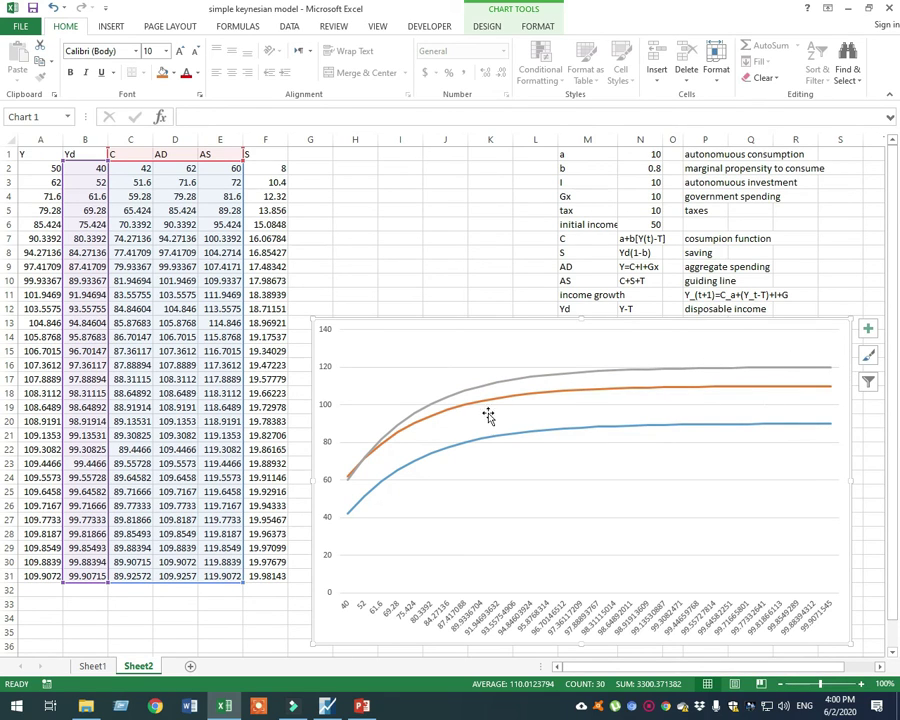
Step: Compare the AD and AS values in D3:E3 with the curves plotted in the chart
mouse_move(362, 476)
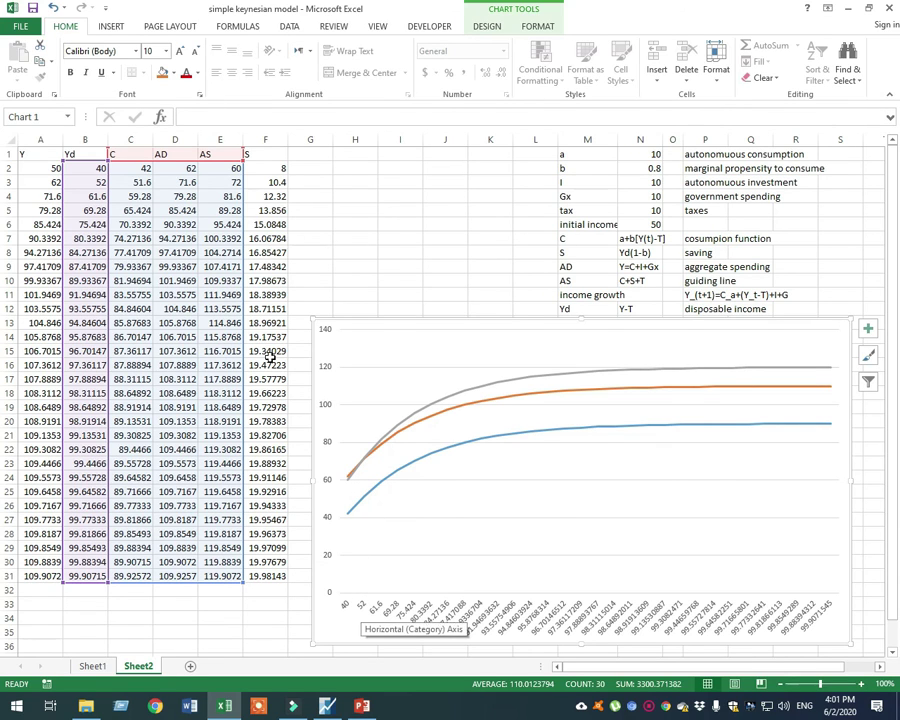
left_click(122, 182)
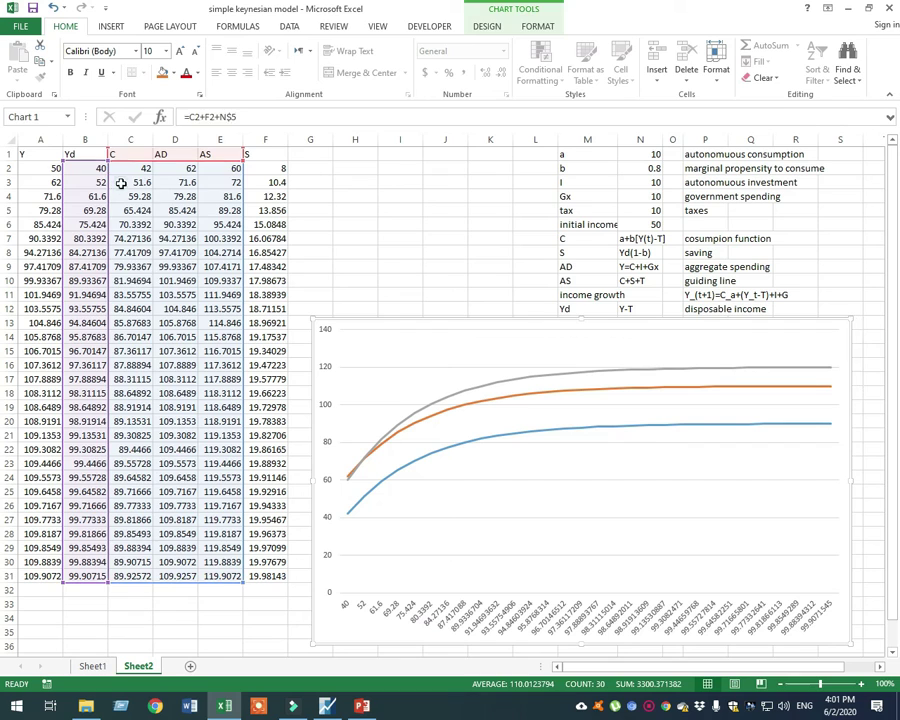
left_click_drag(191, 182, 225, 182)
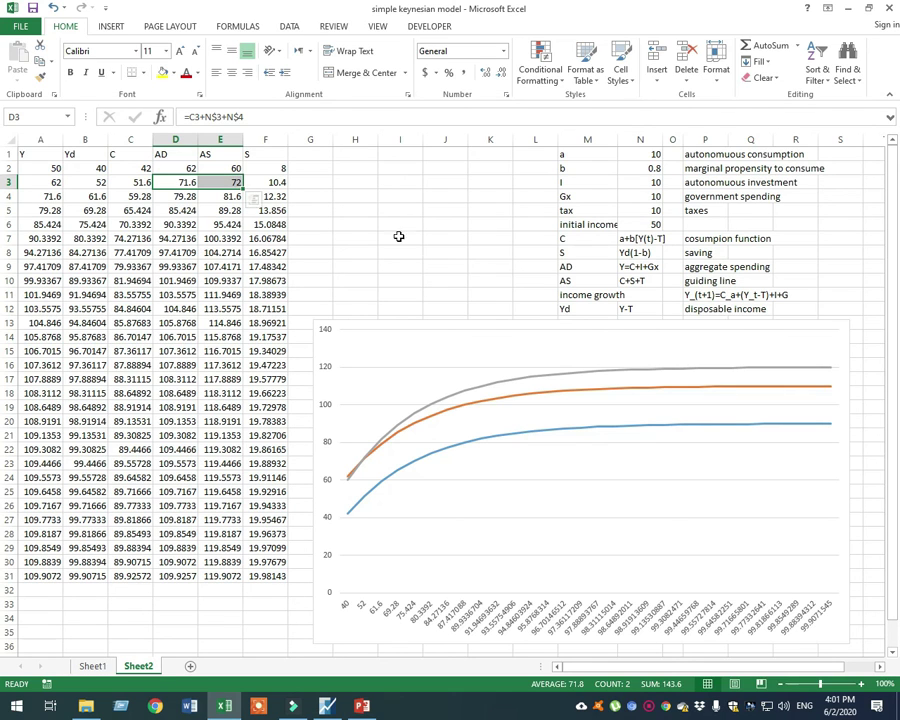
left_click(411, 341)
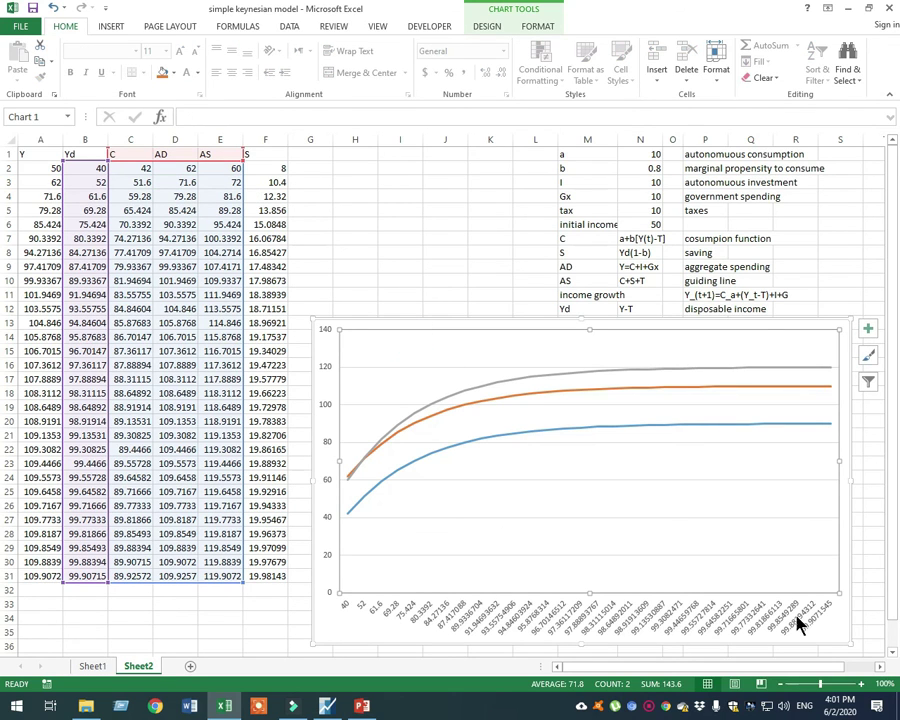
left_click(401, 223)
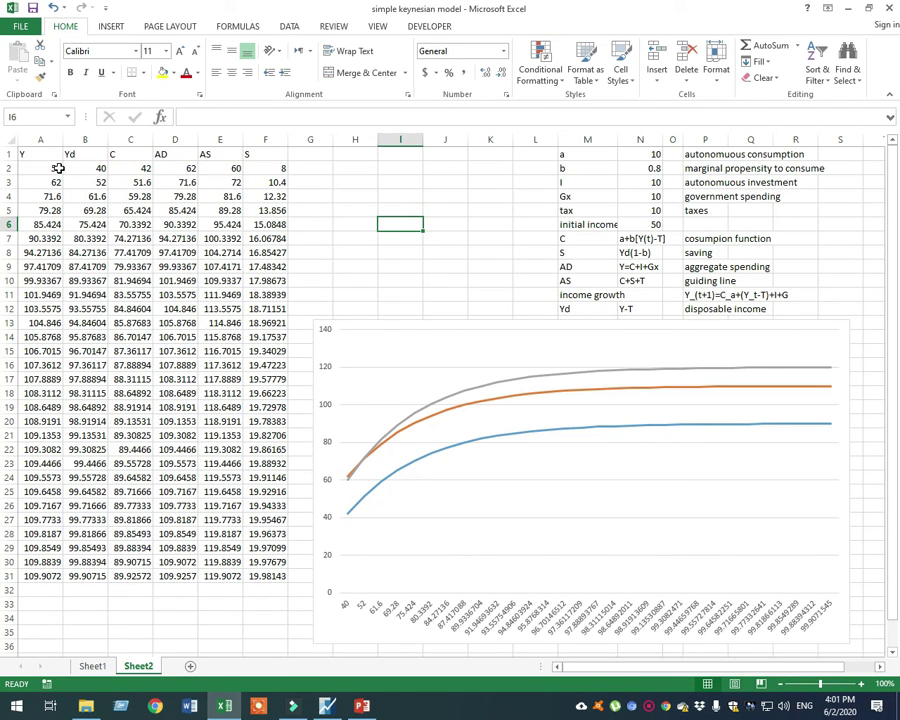
Step: Format the values in B2:F31 with zero decimal places
left_click_drag(88, 168, 250, 578)
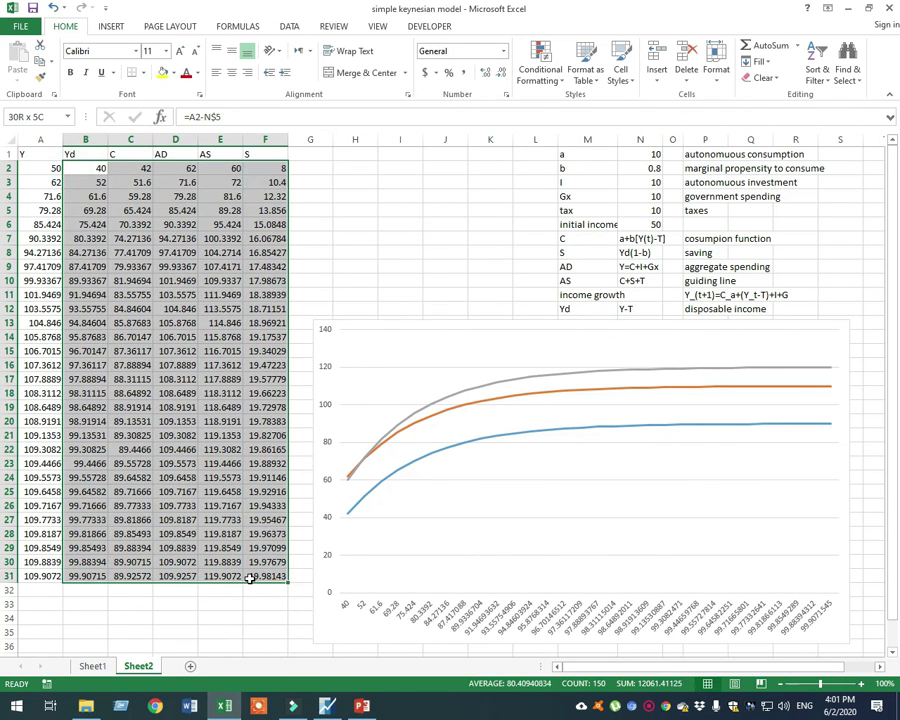
left_click(502, 78)
left_click(502, 78)
left_click(502, 78)
left_click(502, 78)
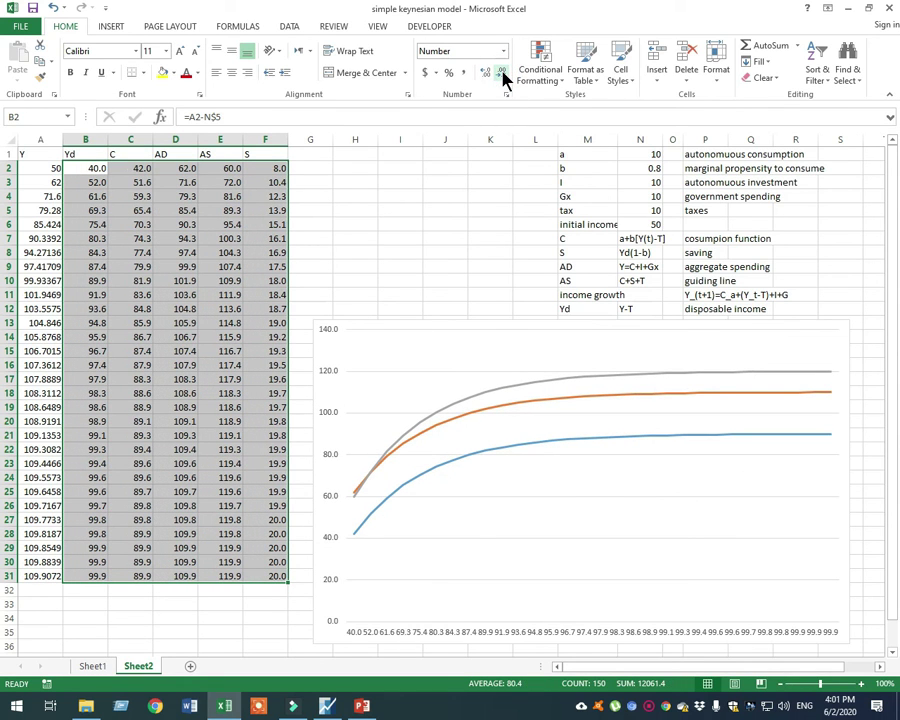
left_click(502, 78)
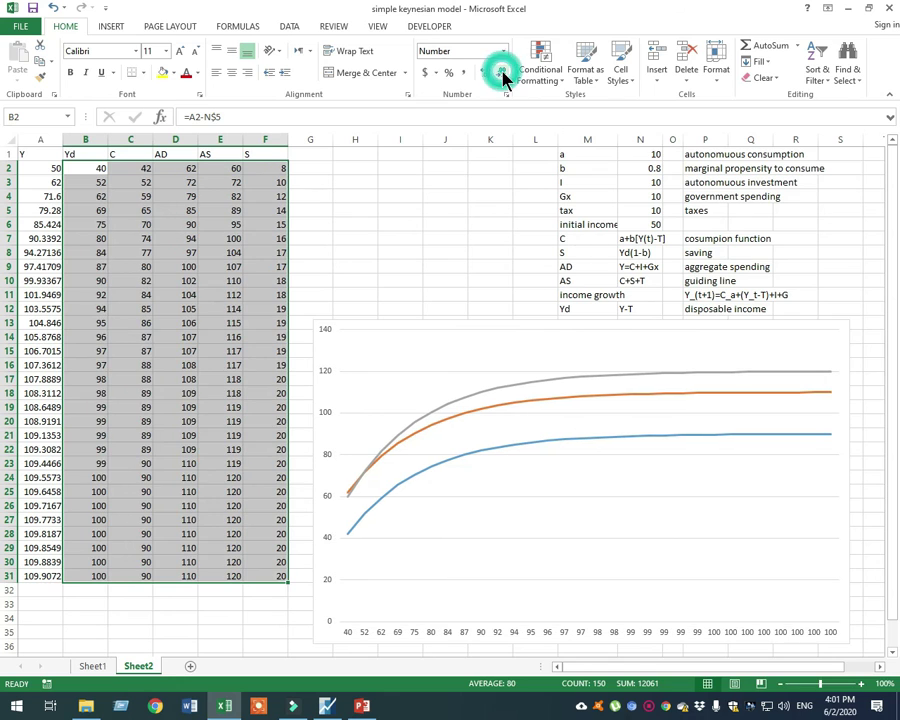
left_click(461, 249)
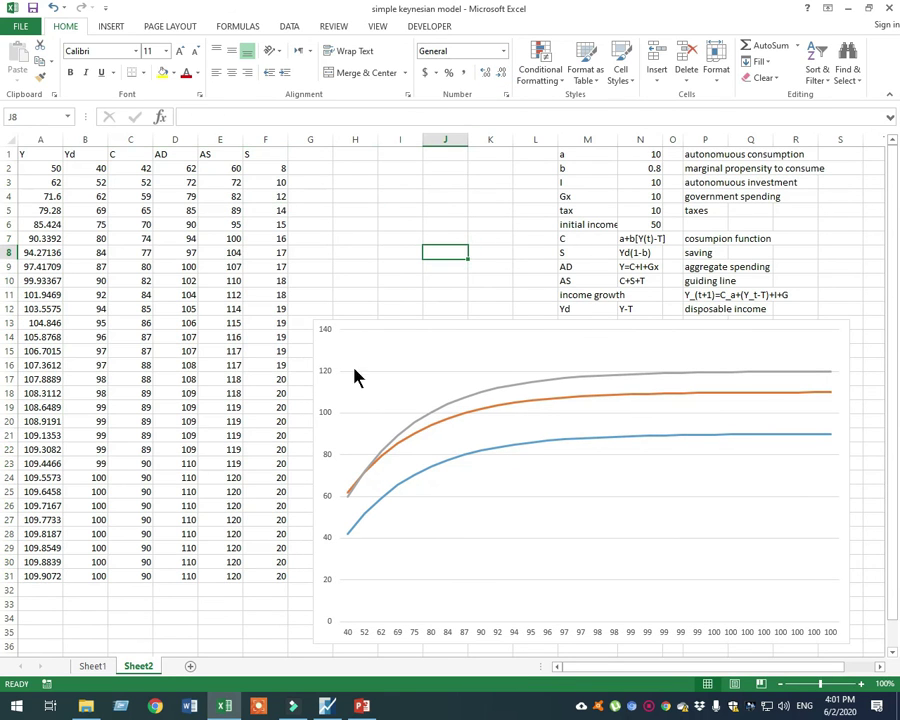
Step: Set the autonomous consumption value in N1 to 5
left_click(458, 333)
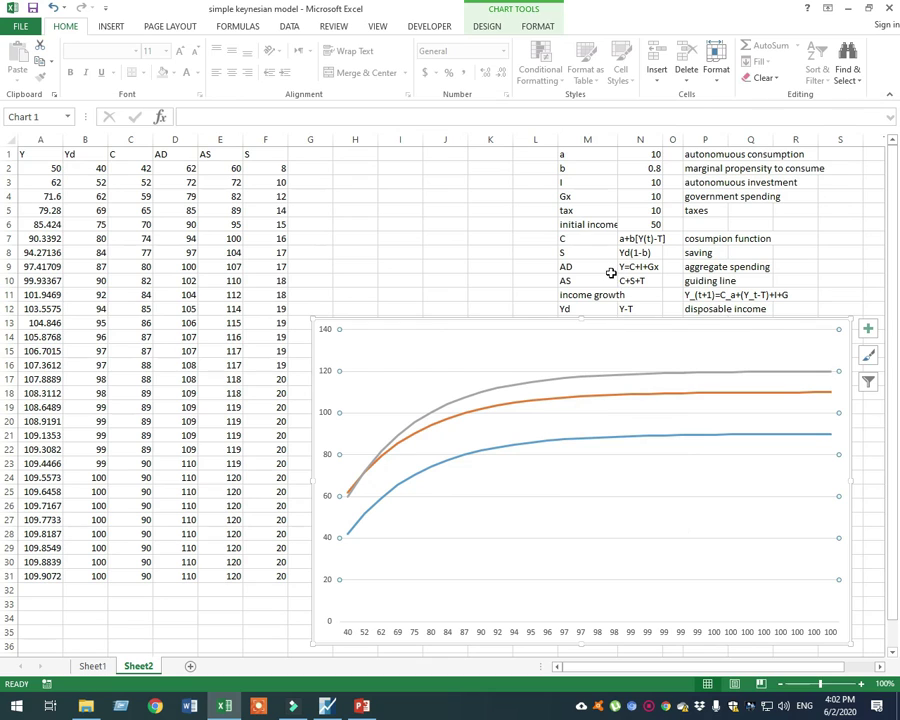
left_click(655, 225)
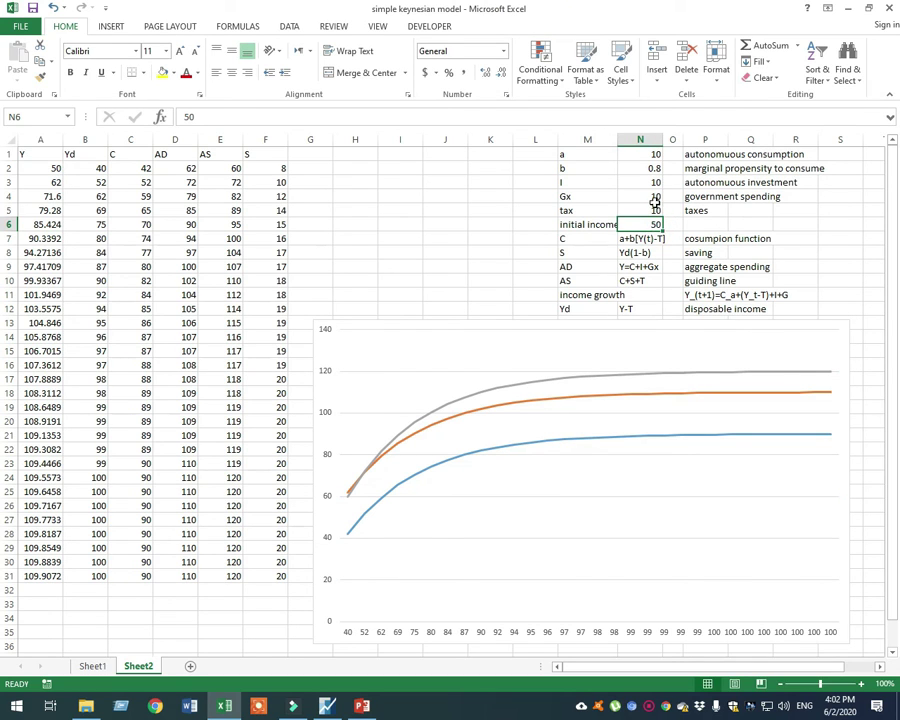
left_click(651, 156)
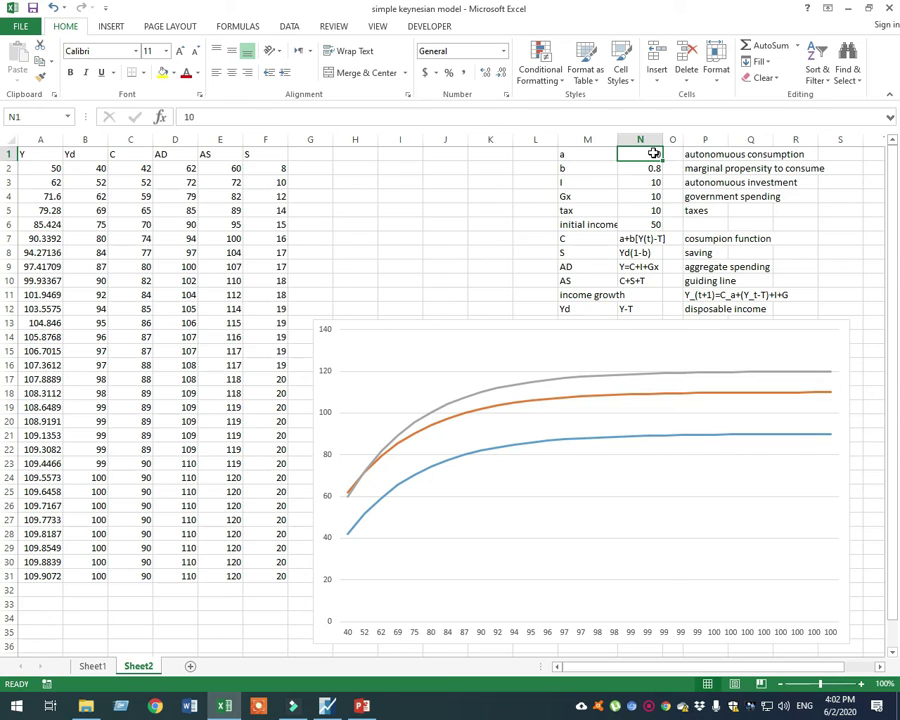
type("5")
key("Return")
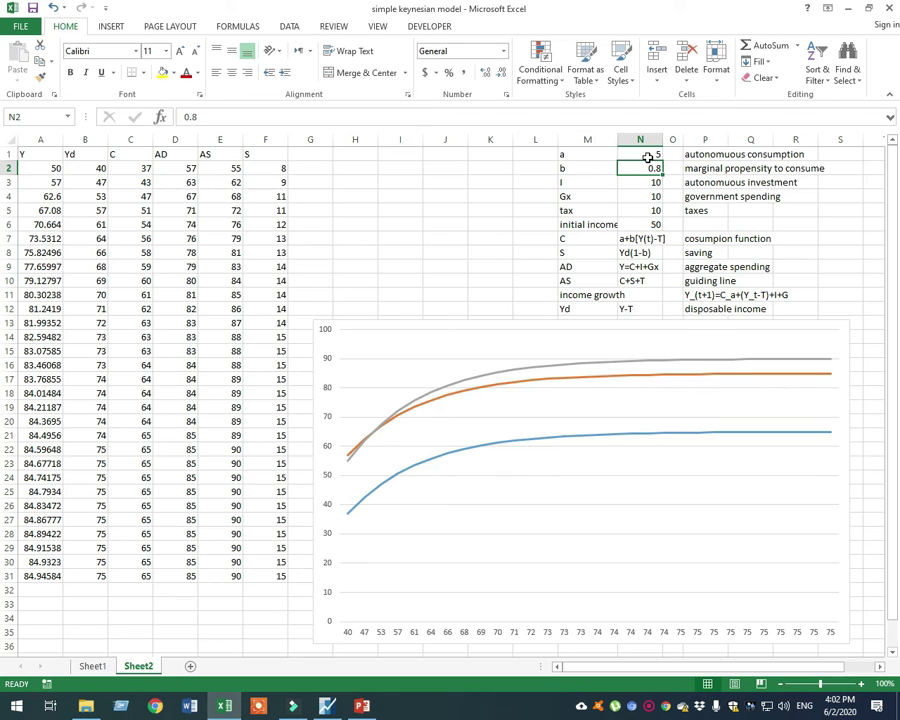
Step: Set autonomous consumption in N1 to 50 and the marginal propensity to consume in N2 to 0.95
left_click(650, 154)
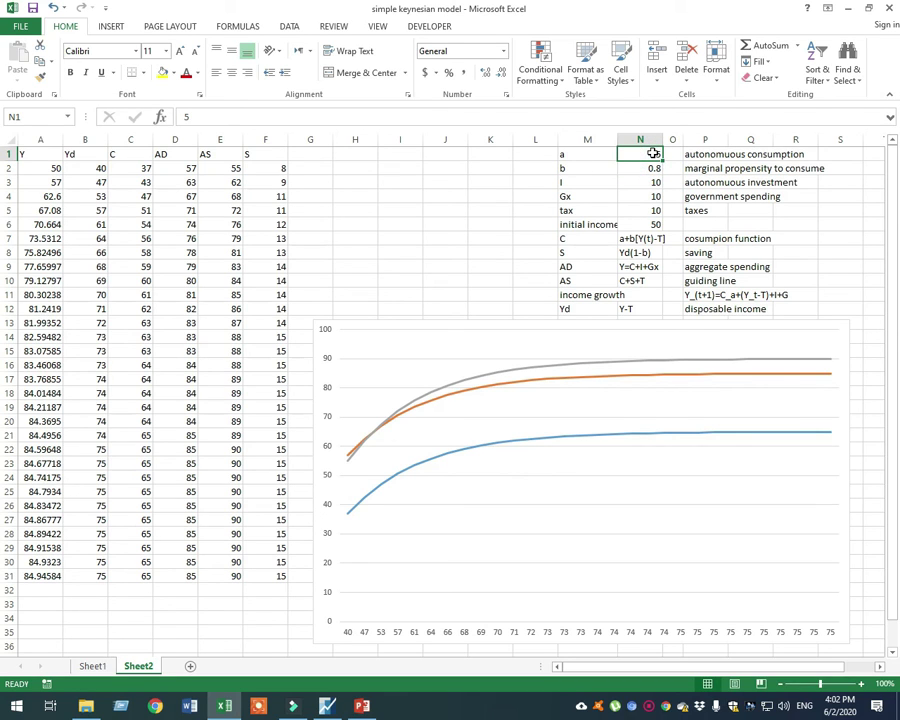
type("20")
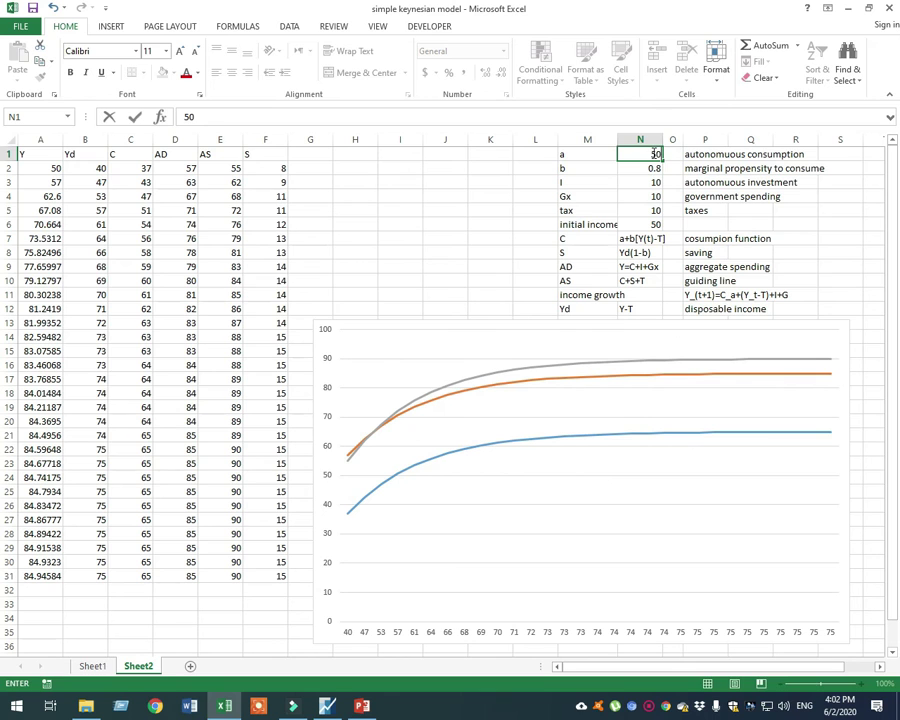
key("Return")
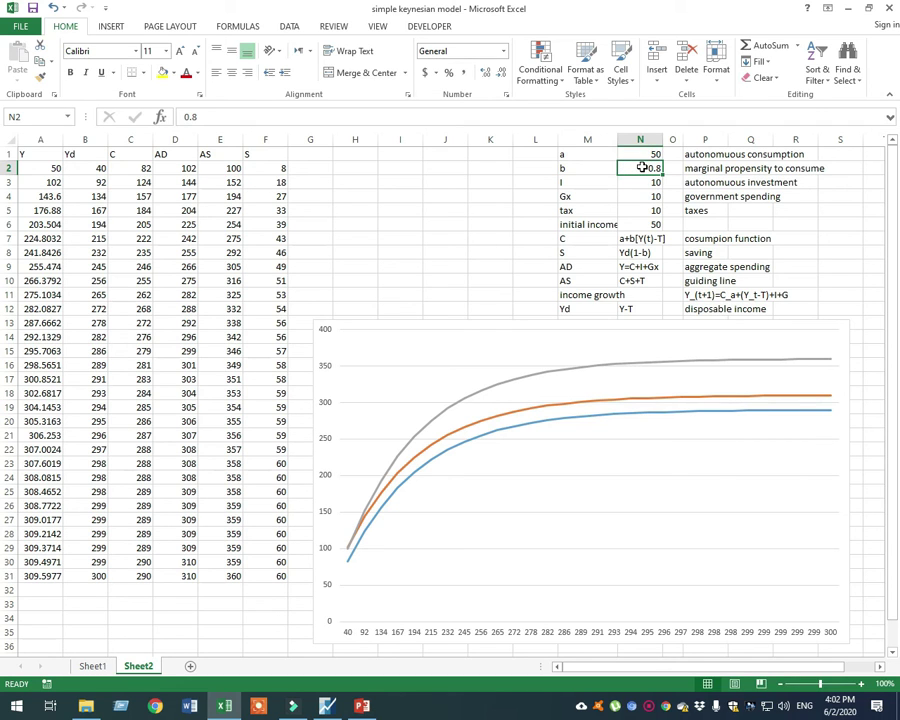
type("0.95")
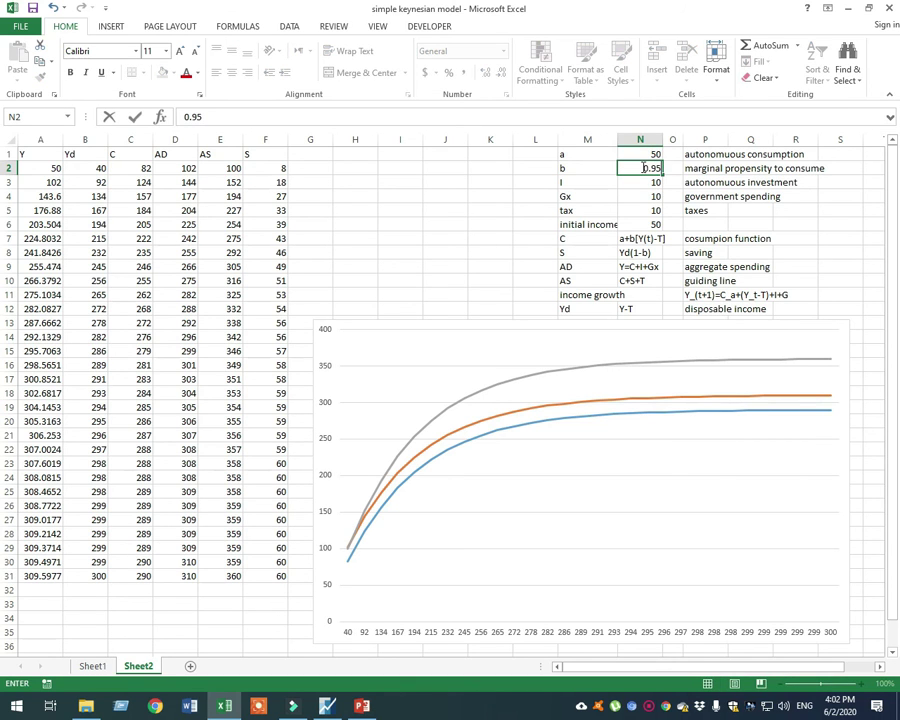
key("Return")
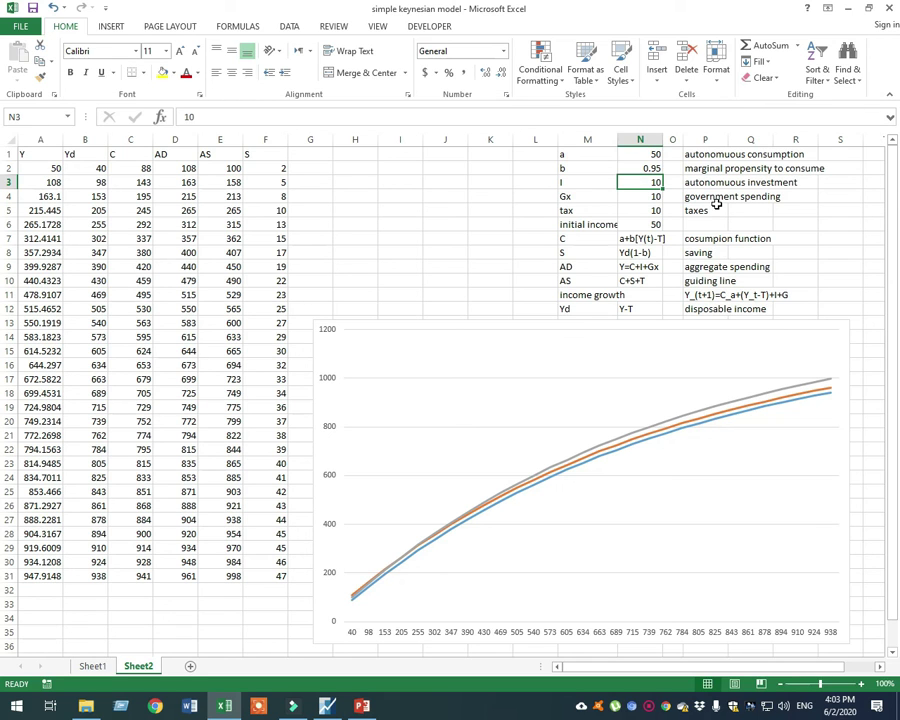
Step: Try autonomous investment in N3 at 50 and at 100
type("50")
key("Return")
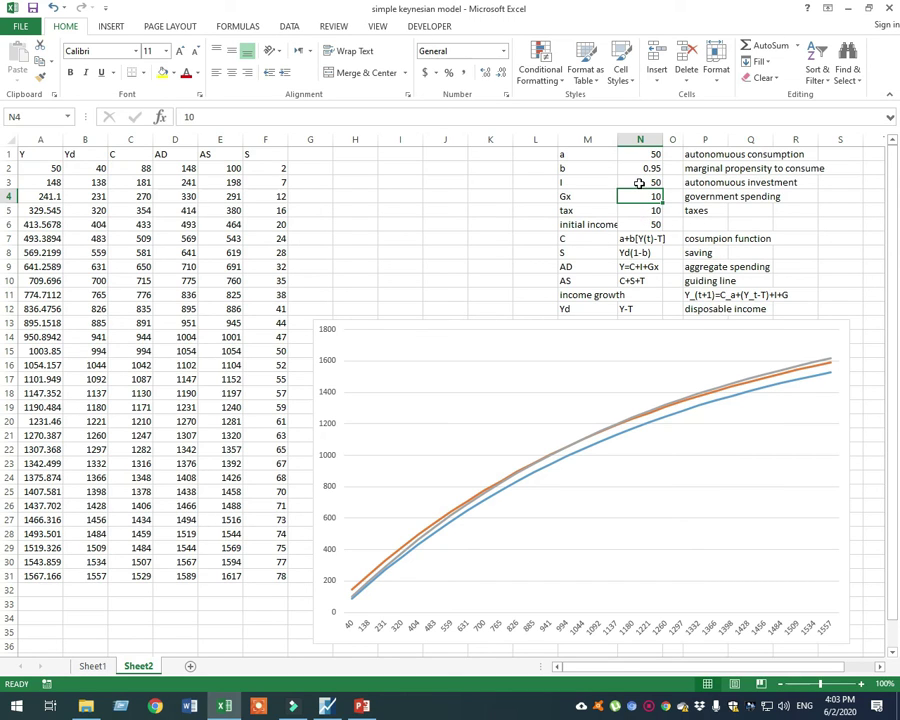
left_click(638, 183)
type("100")
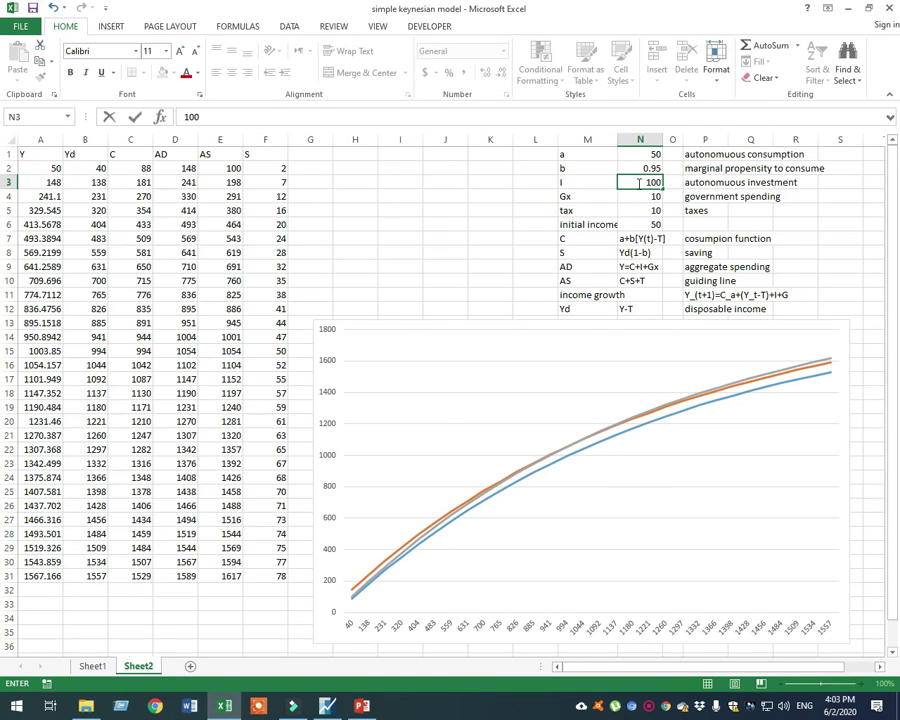
key("Return")
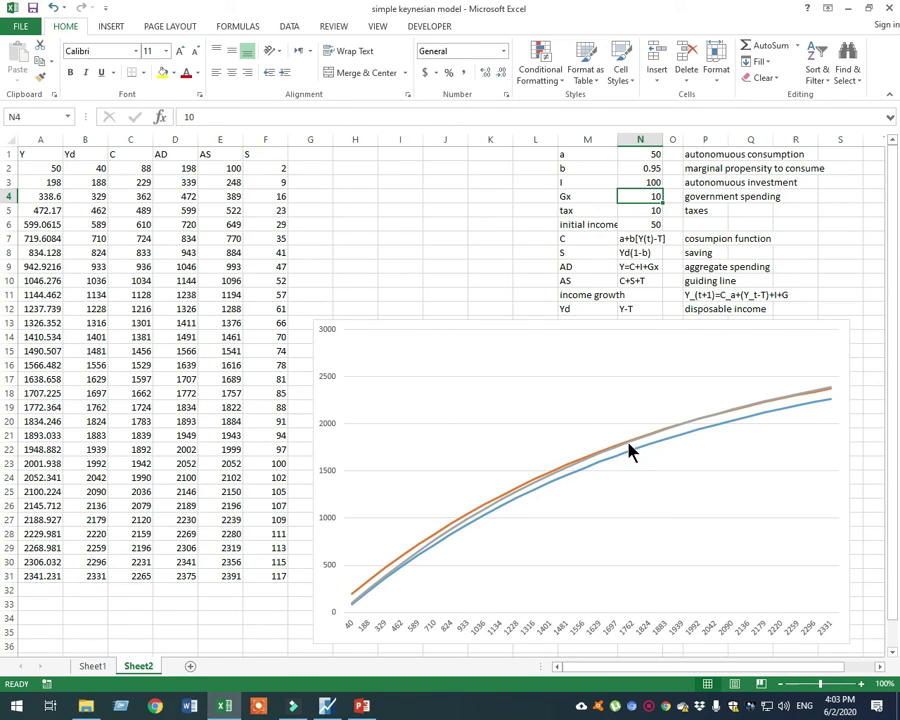
Step: Compare the AD and AS values in row 23 with those in rows 3, 4 and 19
mouse_move(704, 424)
left_click_drag(187, 464, 205, 463)
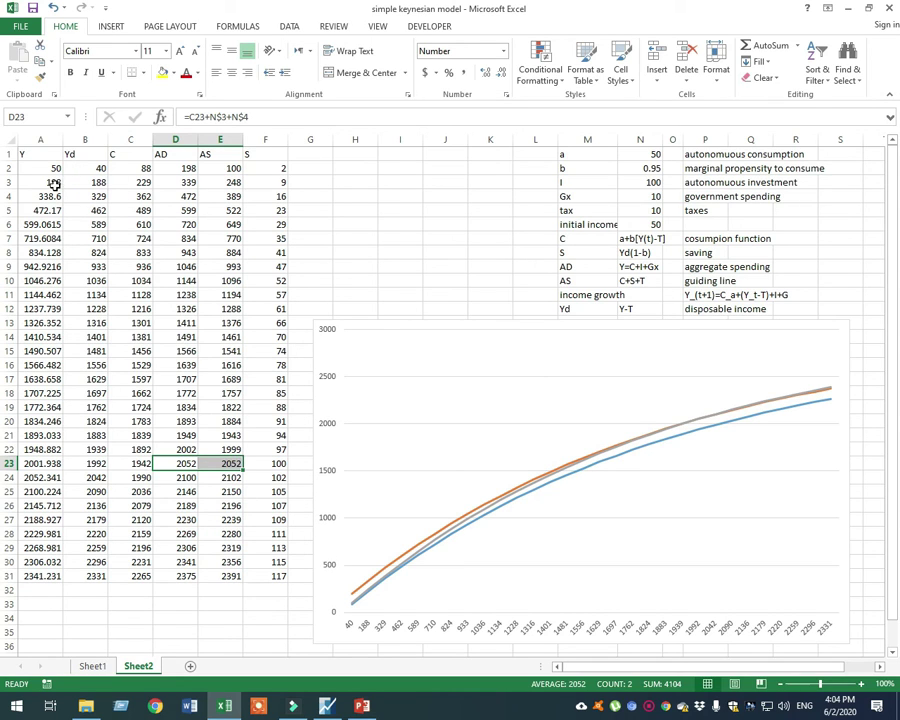
left_click_drag(38, 184, 236, 196)
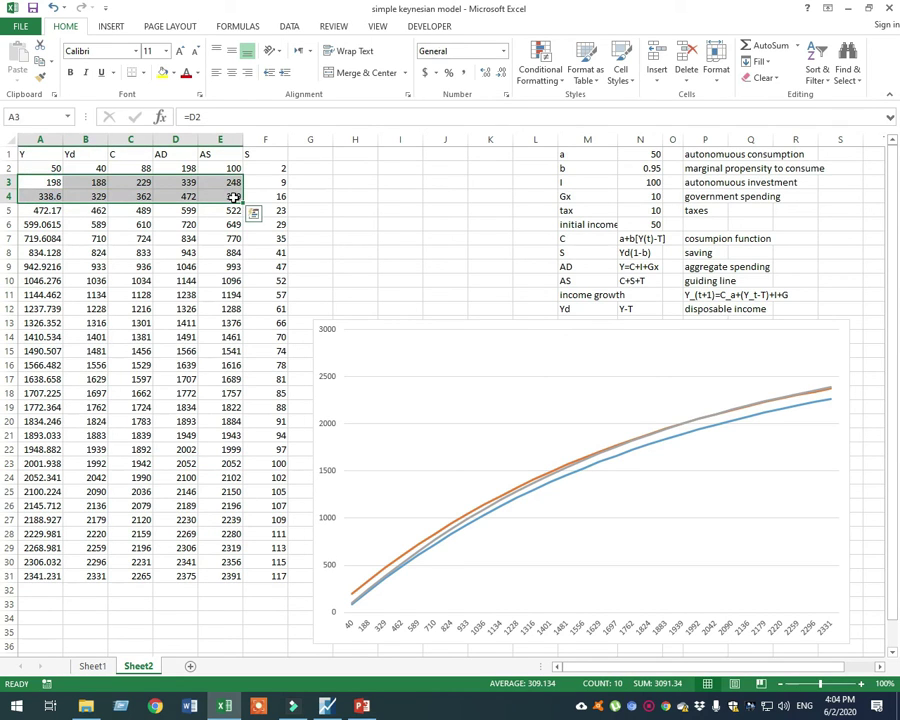
left_click_drag(59, 411, 234, 409)
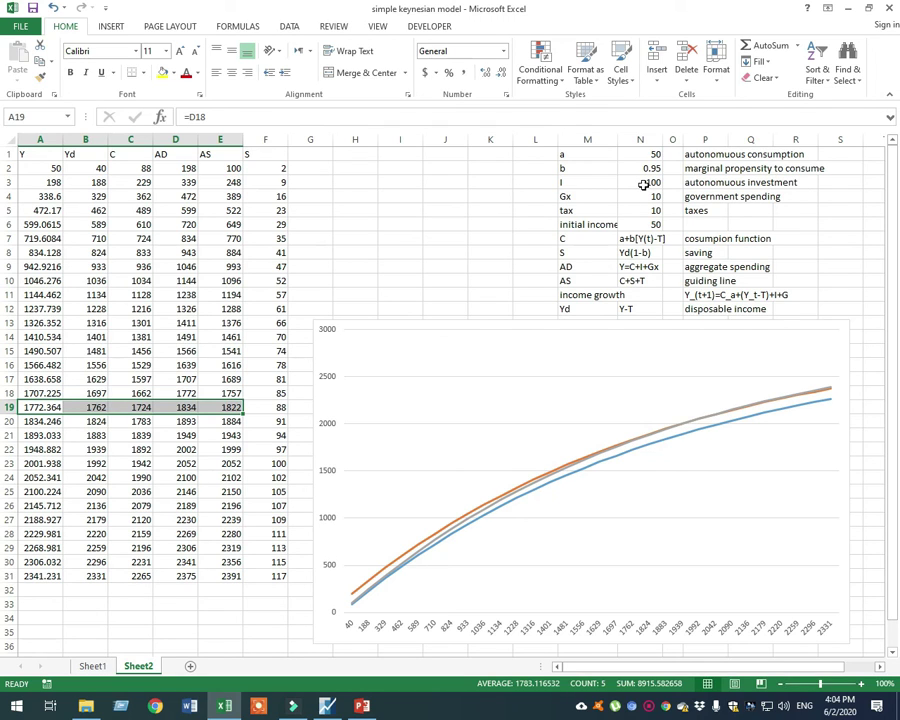
Step: Set the autonomous investment value in N3 to 500
left_click(643, 185)
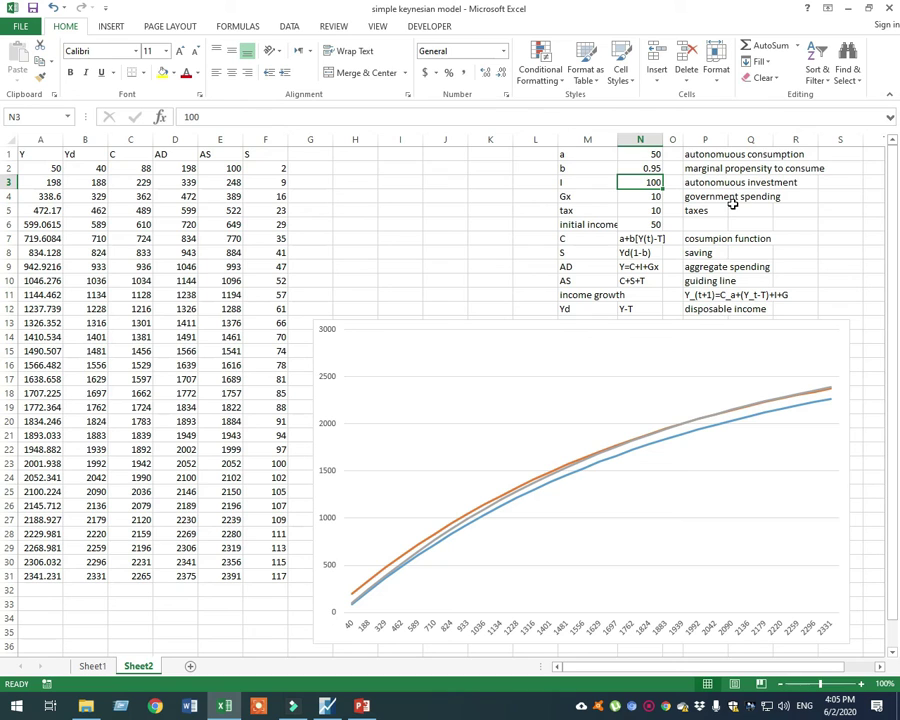
type("500")
key("Return")
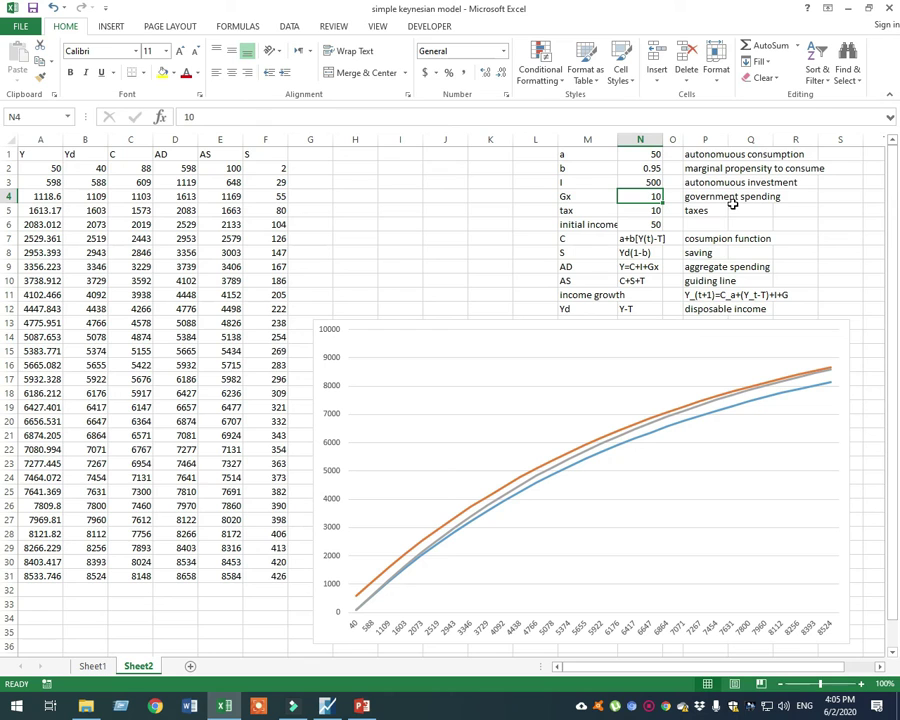
Step: Lower the marginal propensity to consume in N2 to 0.85 and finally to 0.8
left_click(652, 168)
type("0.")
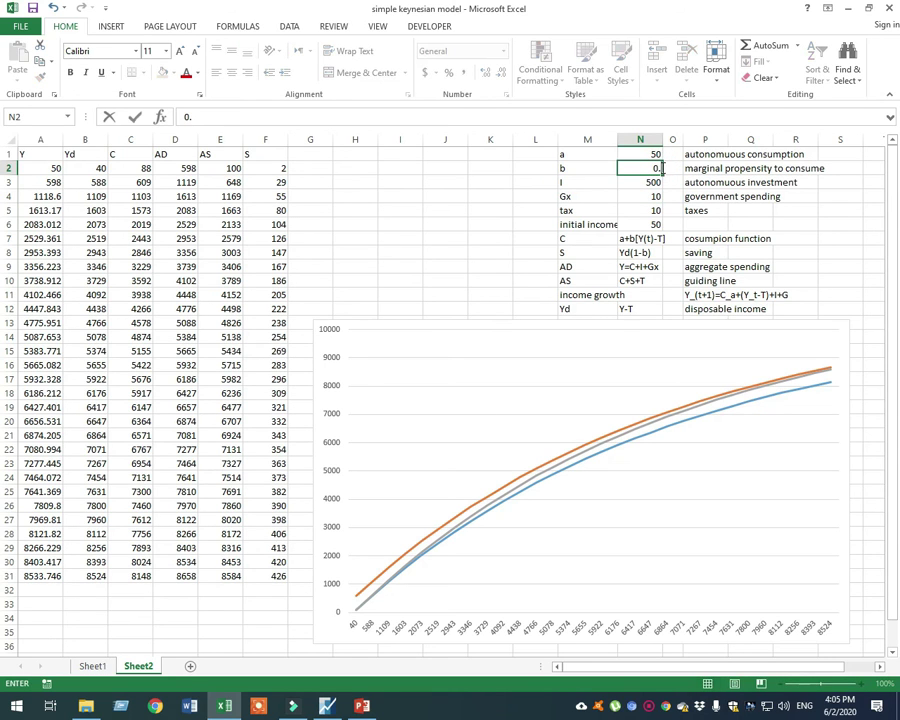
type("85")
key("Return")
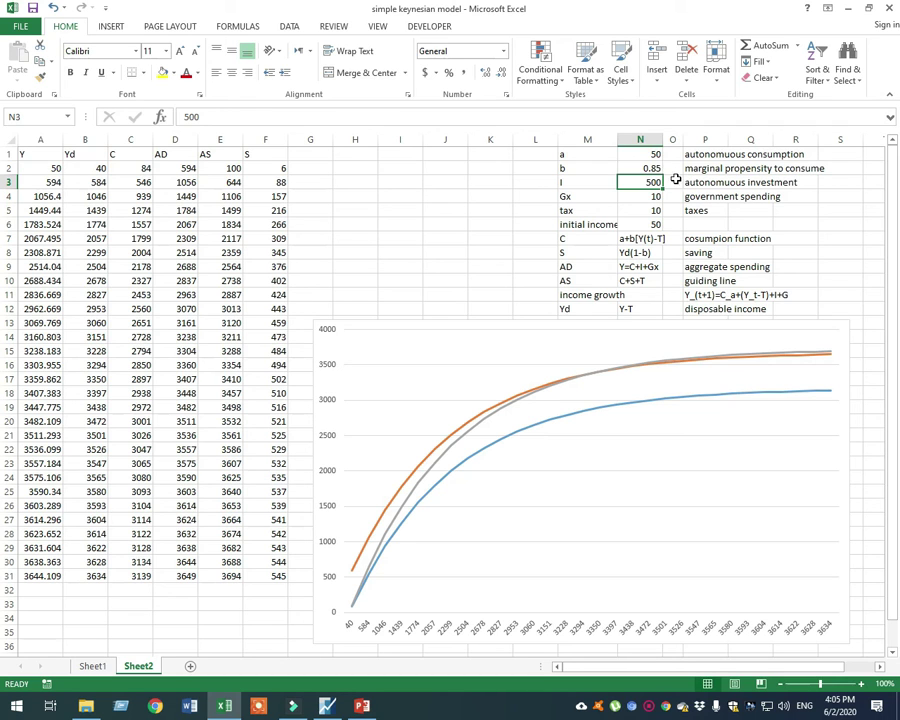
left_click(652, 168)
type("0.8")
key("Return")
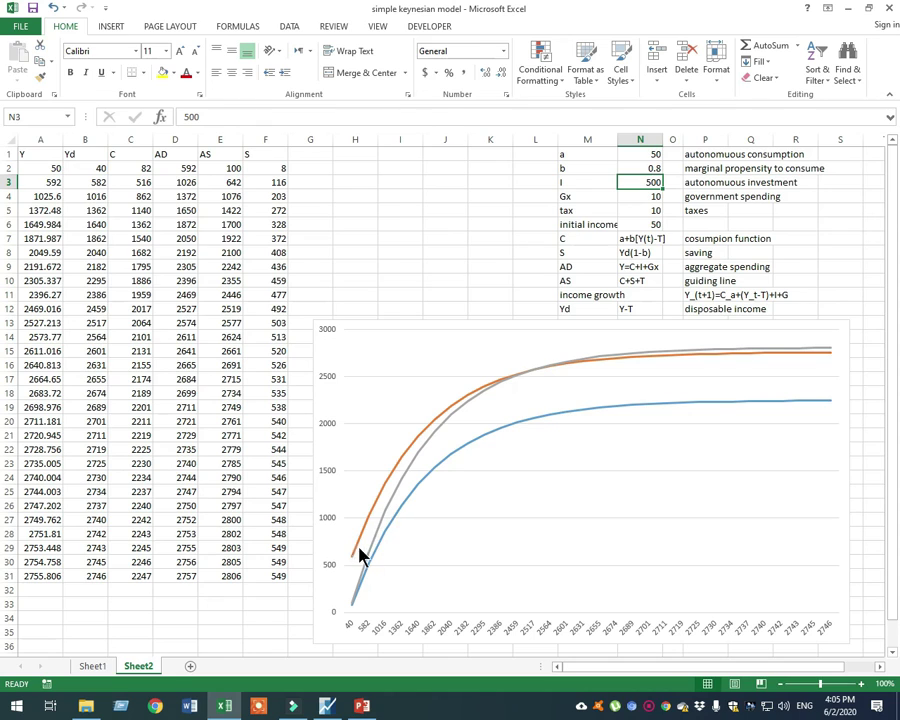
Step: Compare the AD and AS values in rows 14 and 15 and check the saving value in F15
mouse_move(394, 505)
left_click_drag(168, 337, 226, 338)
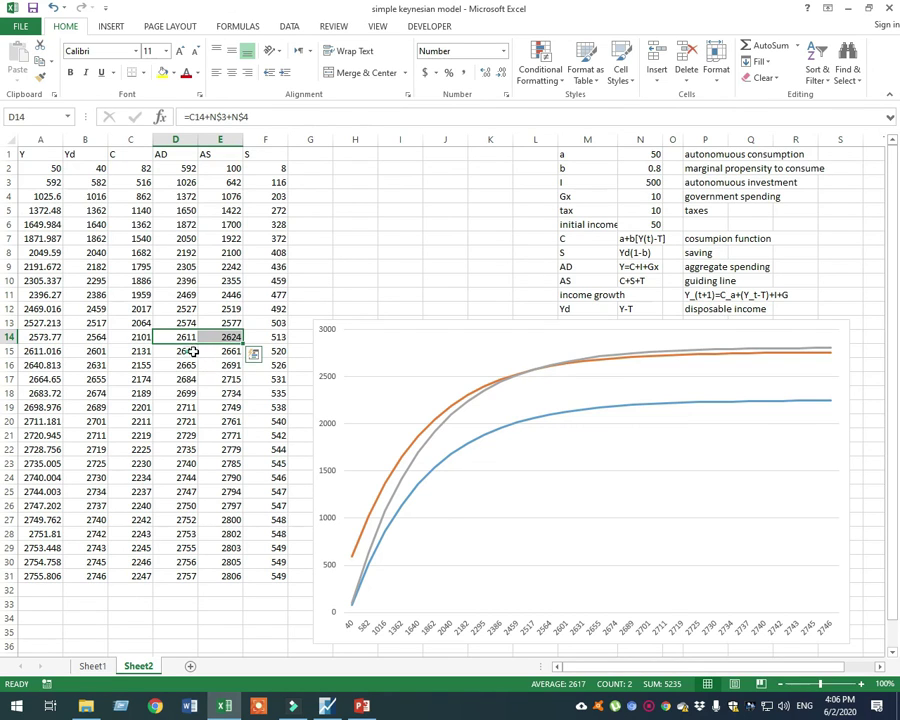
left_click_drag(244, 344, 244, 358)
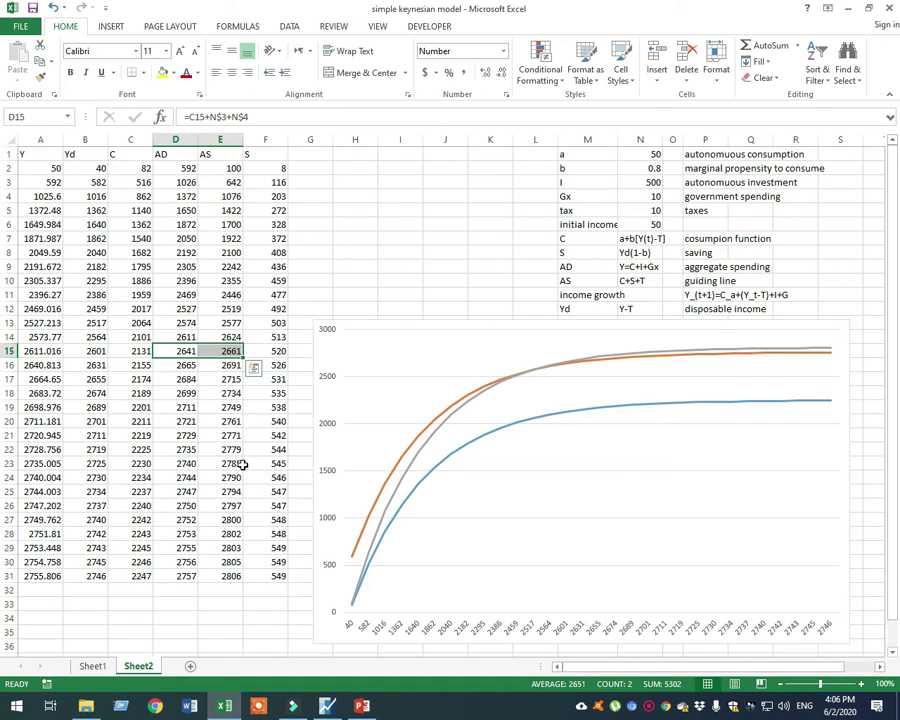
left_click(281, 351)
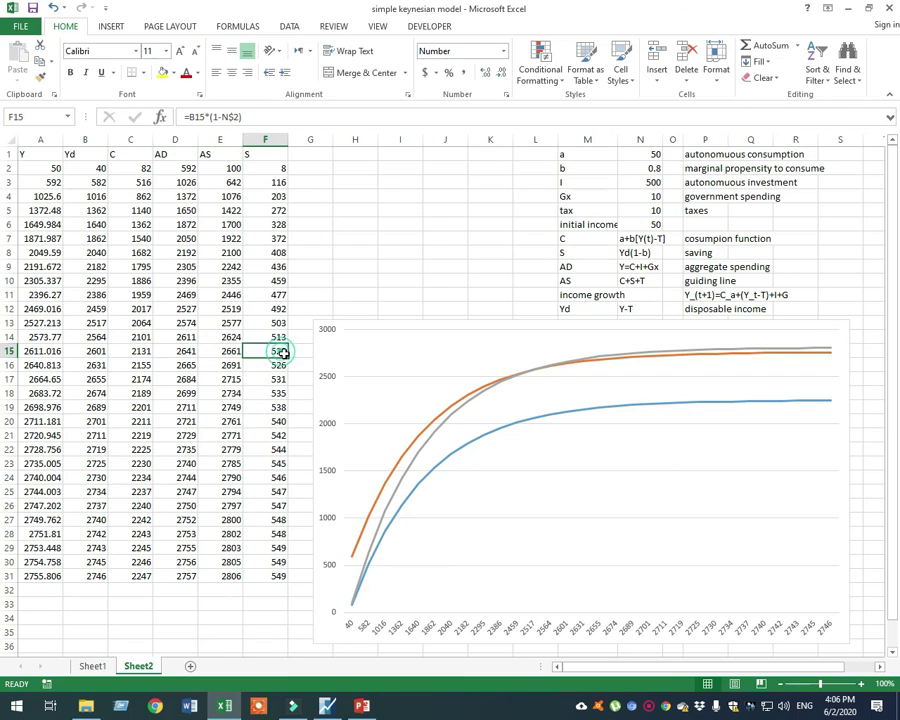
Step: Set the autonomous investment value in N3 to 520
left_click(654, 184)
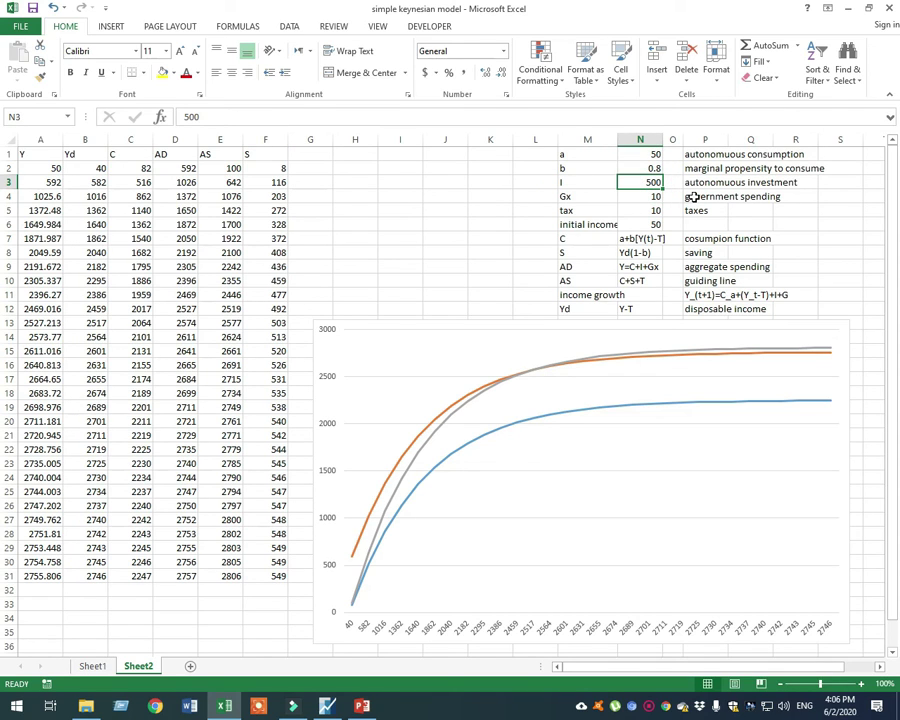
type("52")
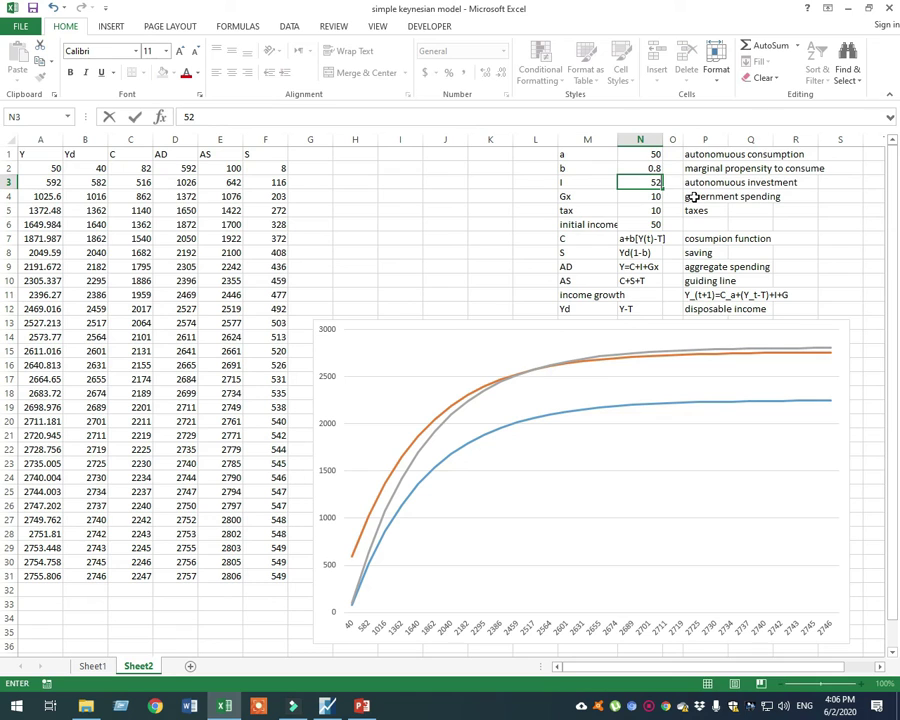
type("0")
key("Return")
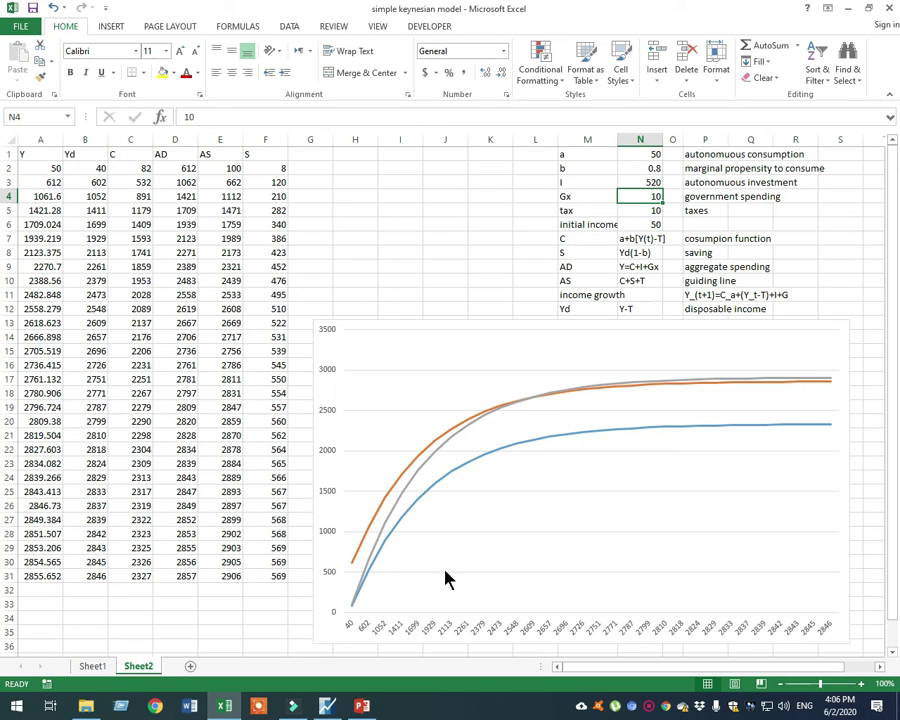
Step: Set autonomous consumption in N1 to 100 and inspect where the AD and AS curves cross in the chart
mouse_move(362, 555)
left_click(644, 182)
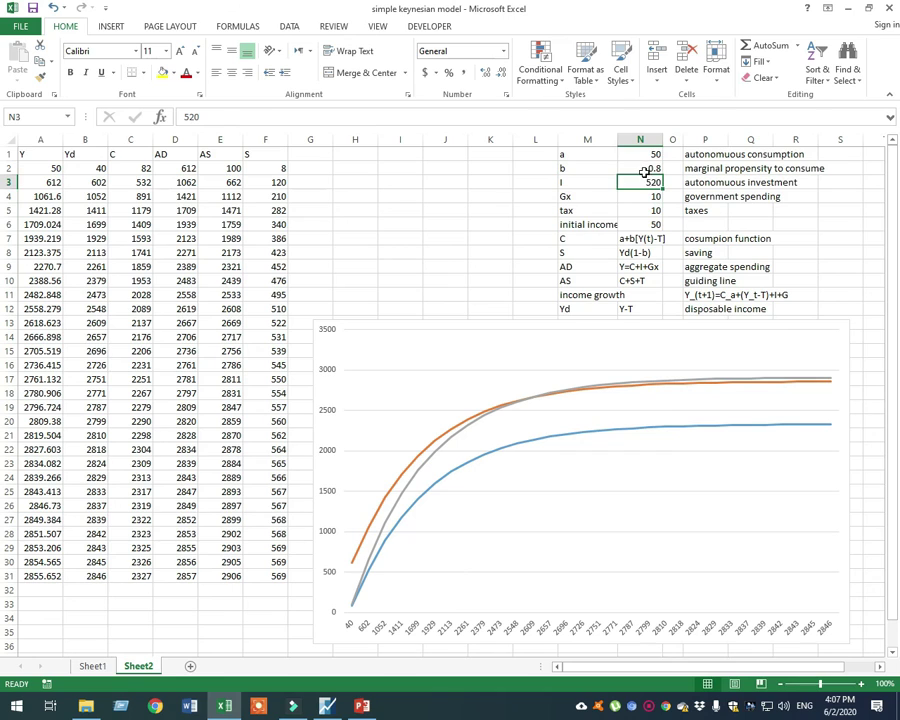
left_click(641, 168)
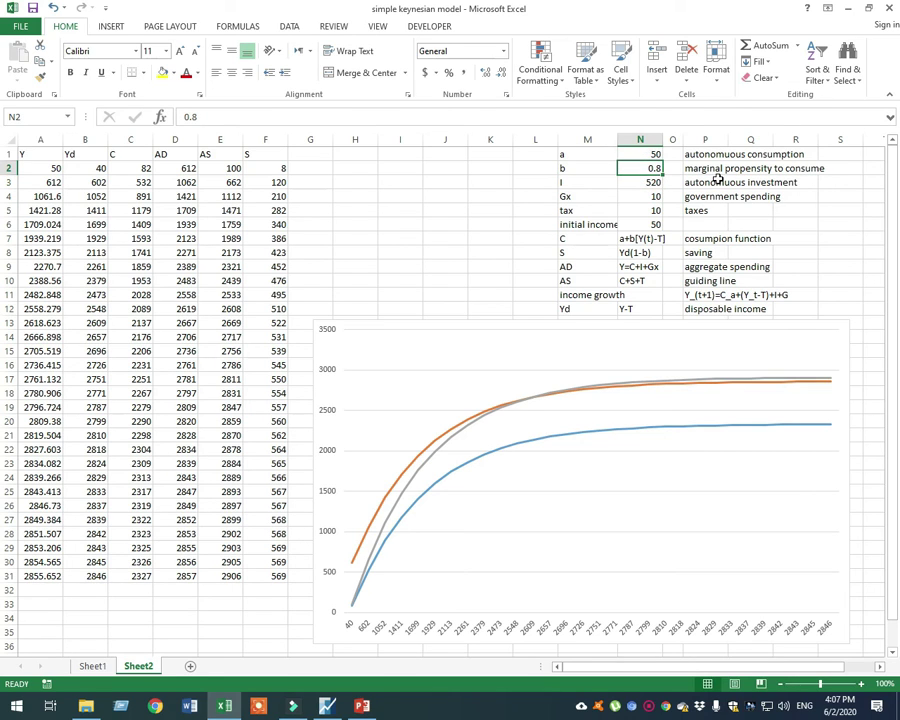
left_click(651, 154)
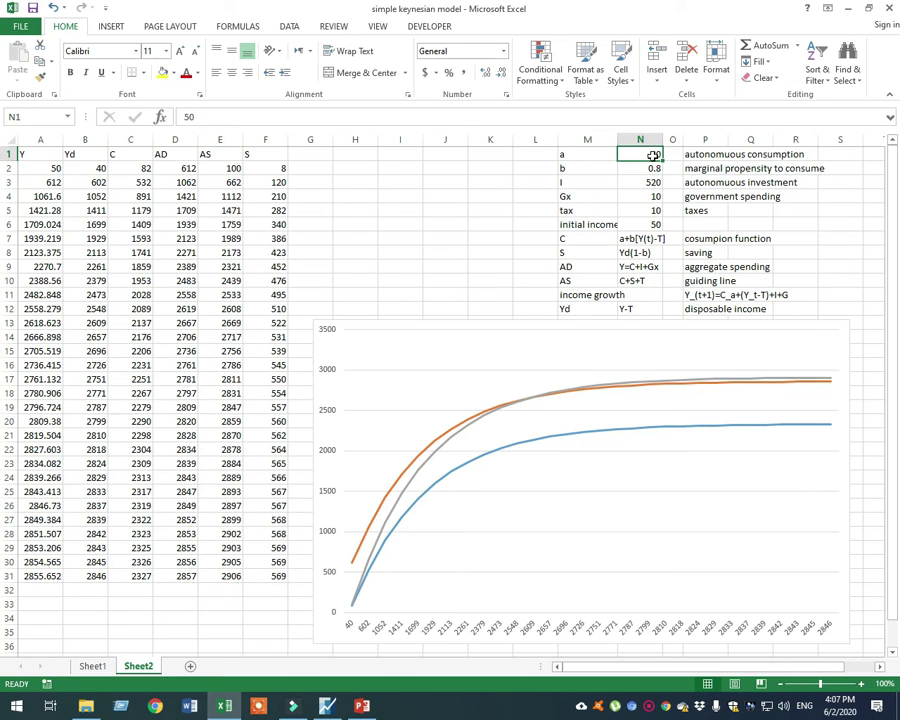
type("10")
key("Return")
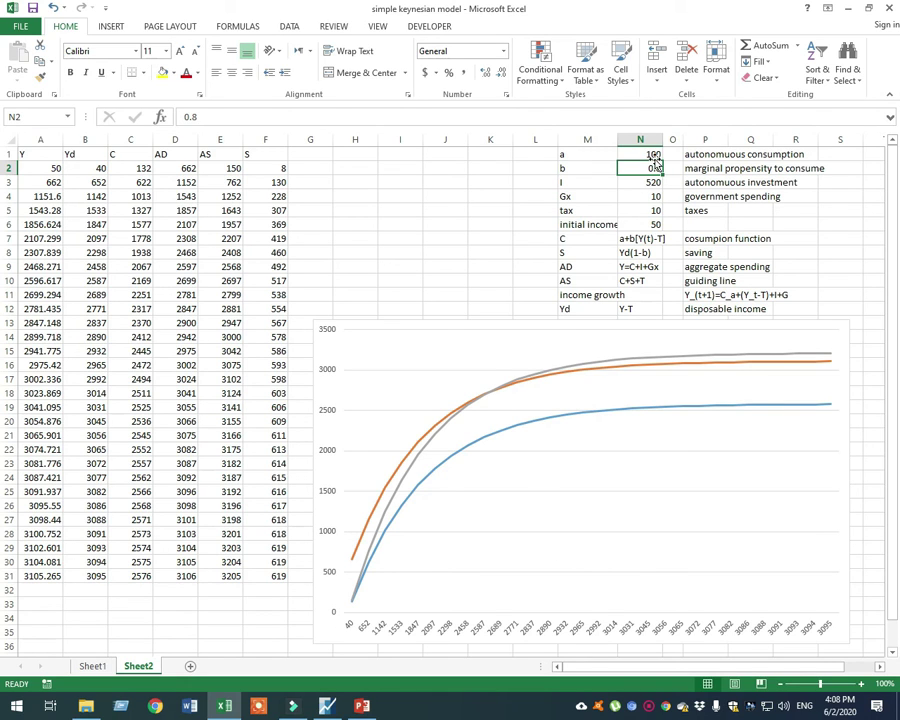
mouse_move(490, 402)
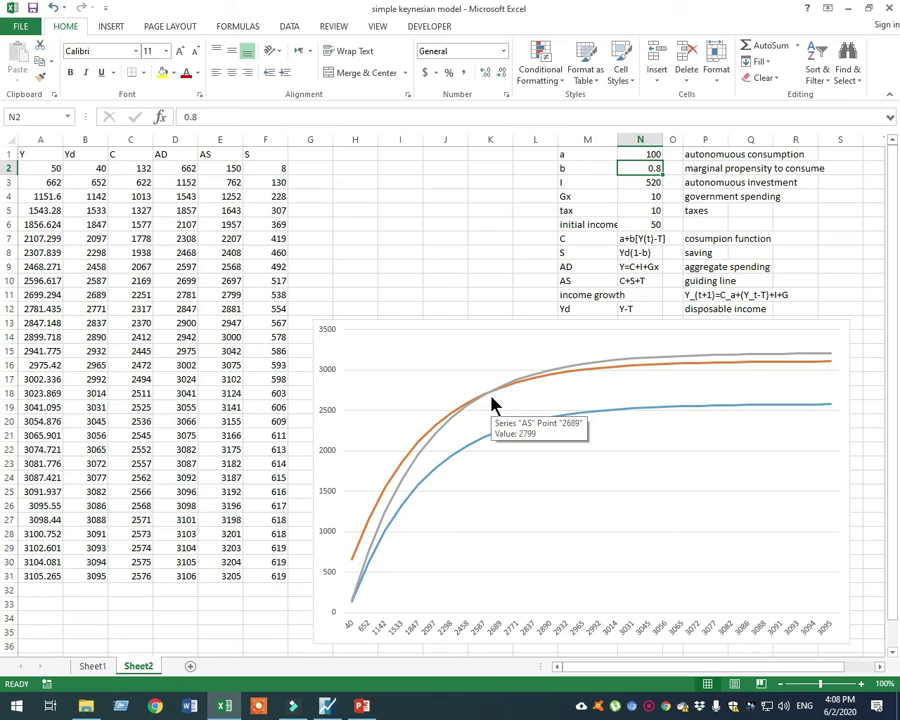
Step: Set autonomous consumption in N1 back to 50 and autonomous investment in N3 to 100
left_click(642, 157)
type("50")
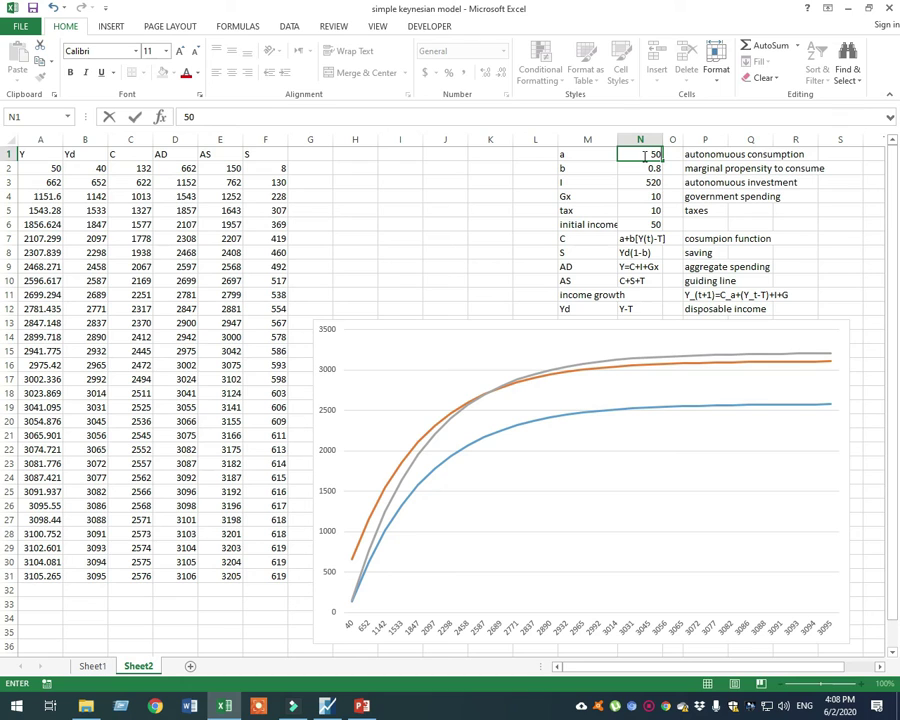
key("Down")
key("Down")
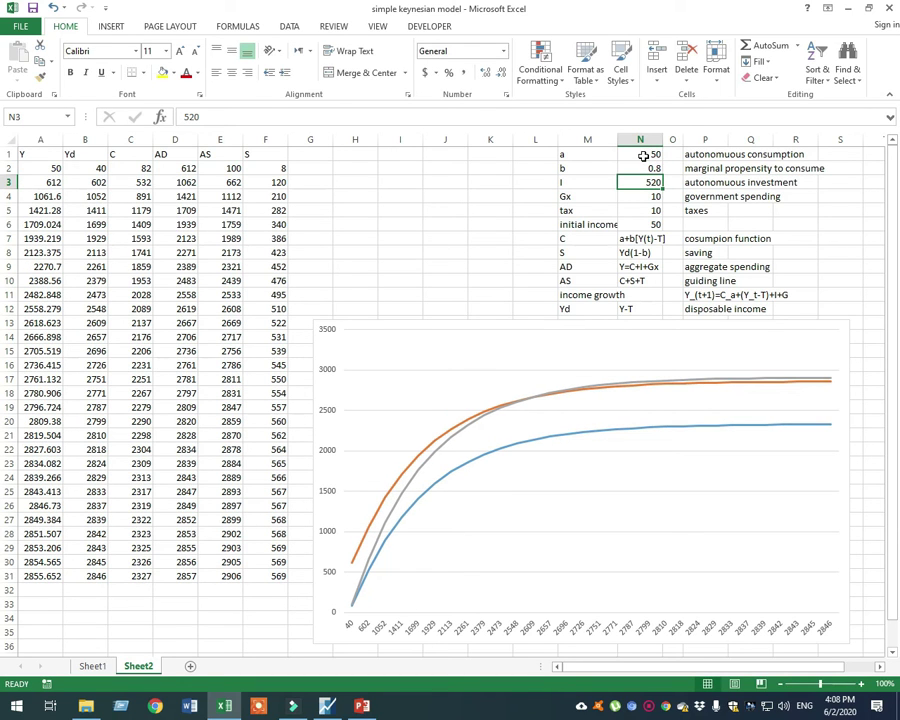
type("100")
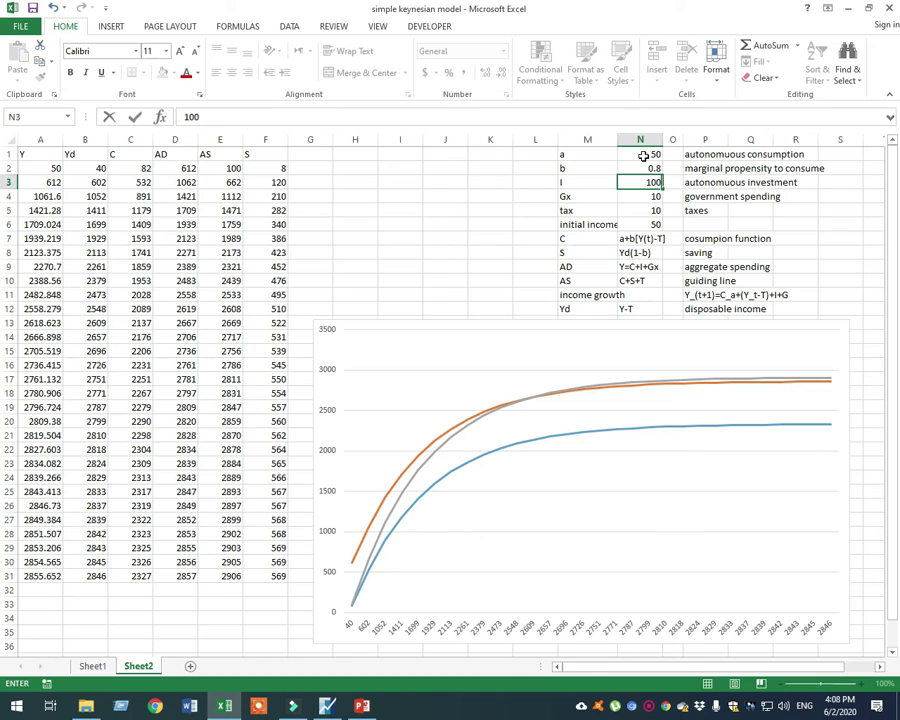
key("Return")
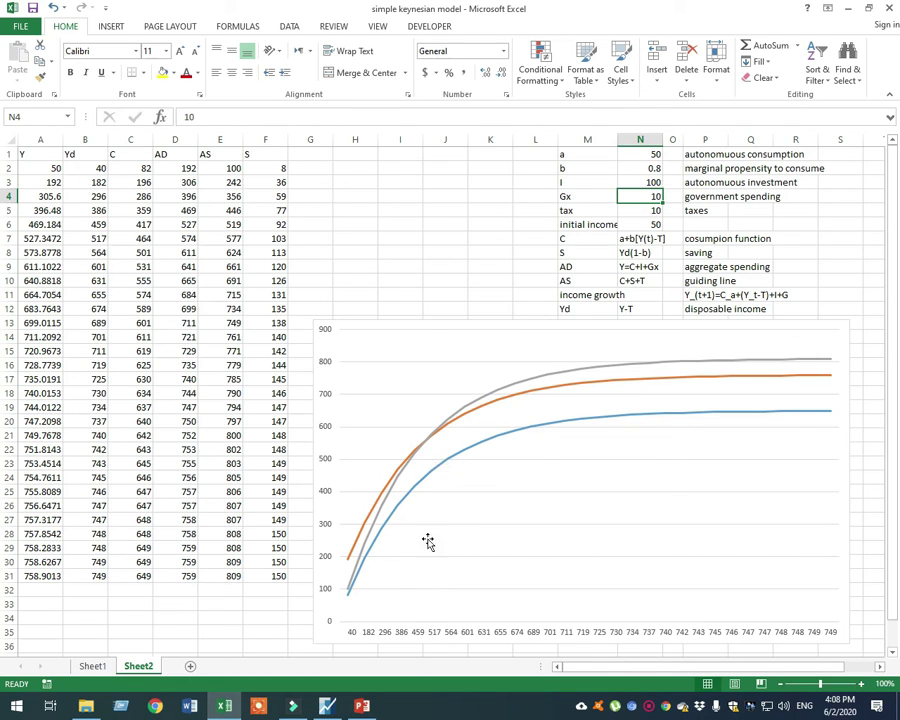
Step: Examine the AD and AS crossing in the Sheet2 chart alongside the consumption, propensity and investment parameters in N1:N3
mouse_move(428, 447)
mouse_move(785, 380)
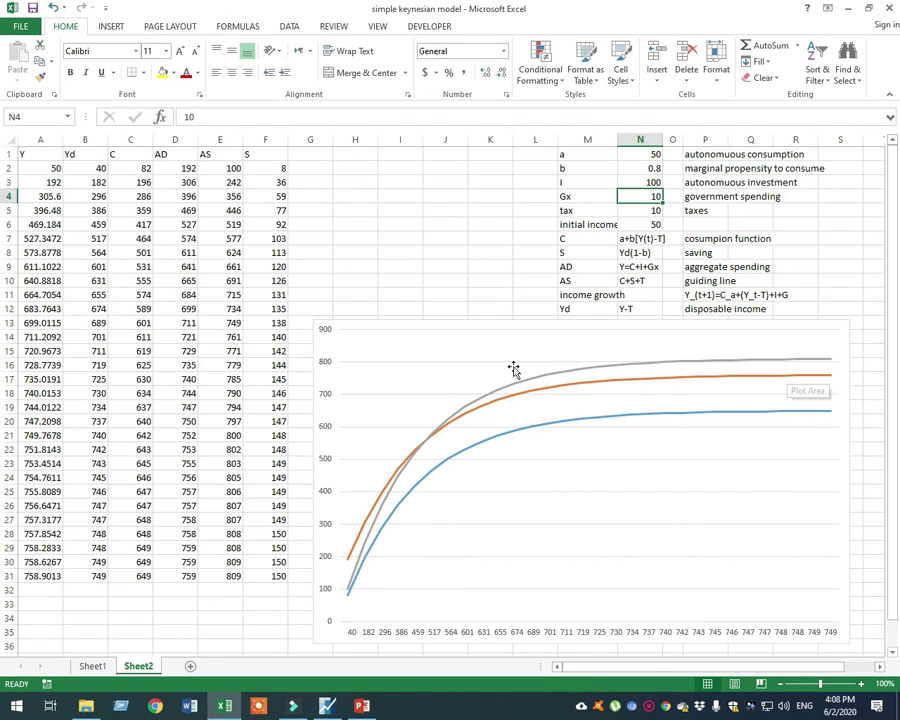
left_click(461, 327)
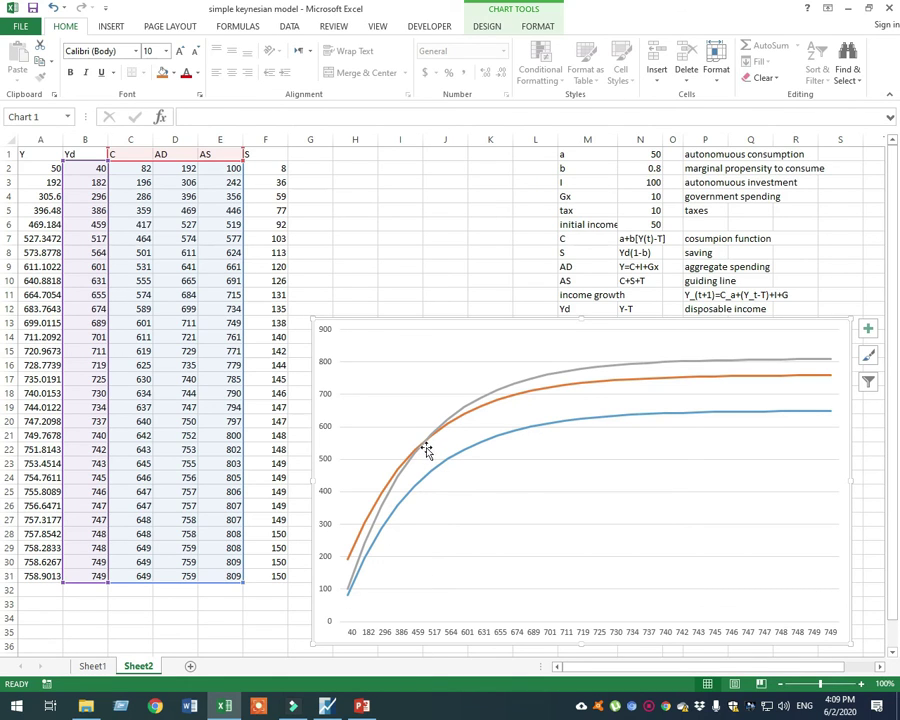
left_click(640, 152)
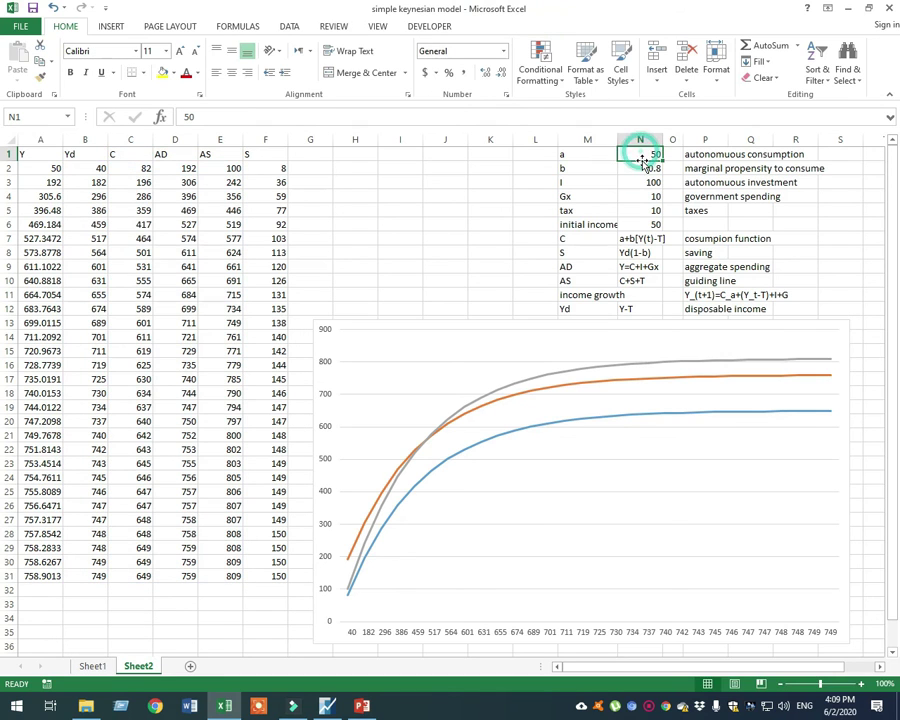
left_click(637, 178)
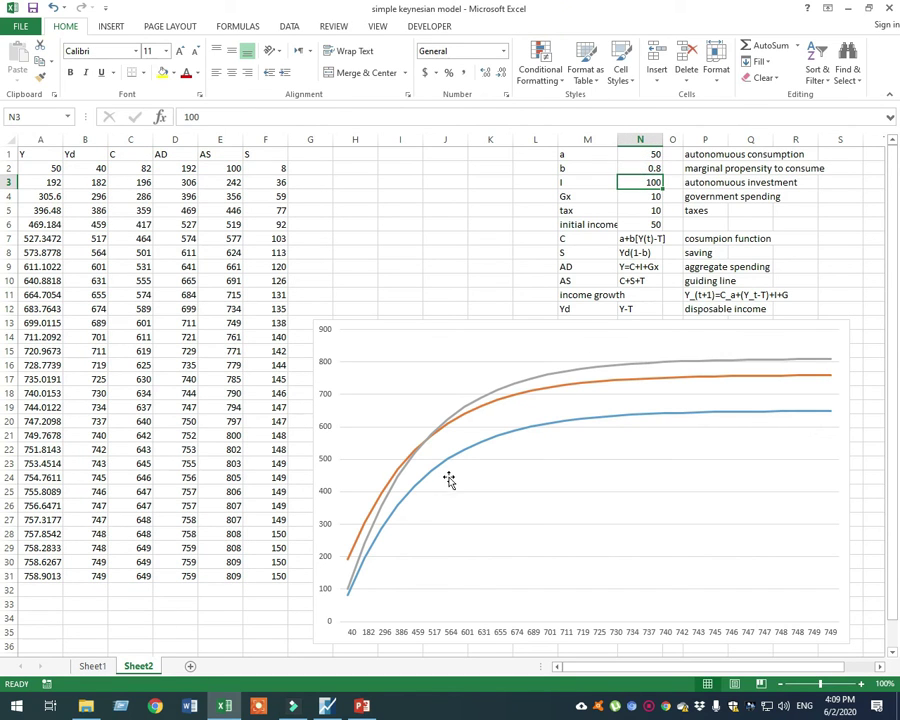
left_click(645, 154)
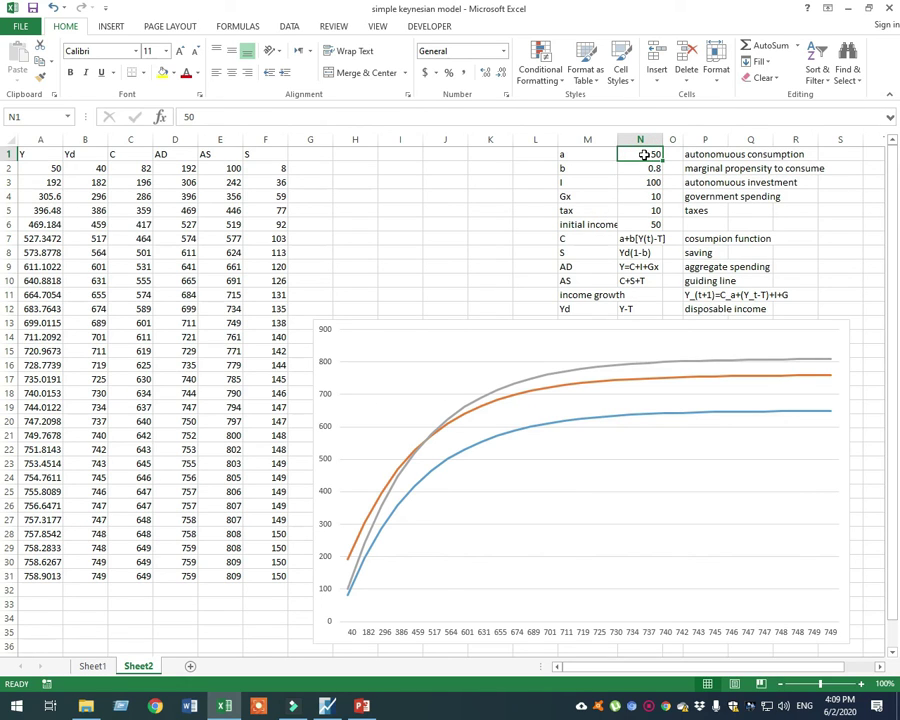
left_click(638, 168)
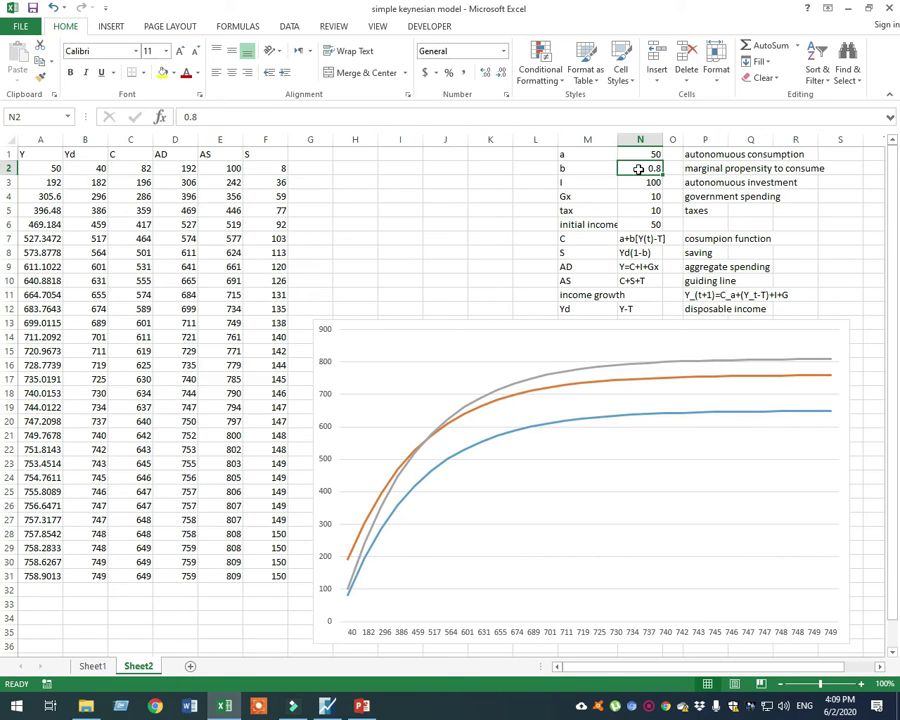
left_click(644, 181)
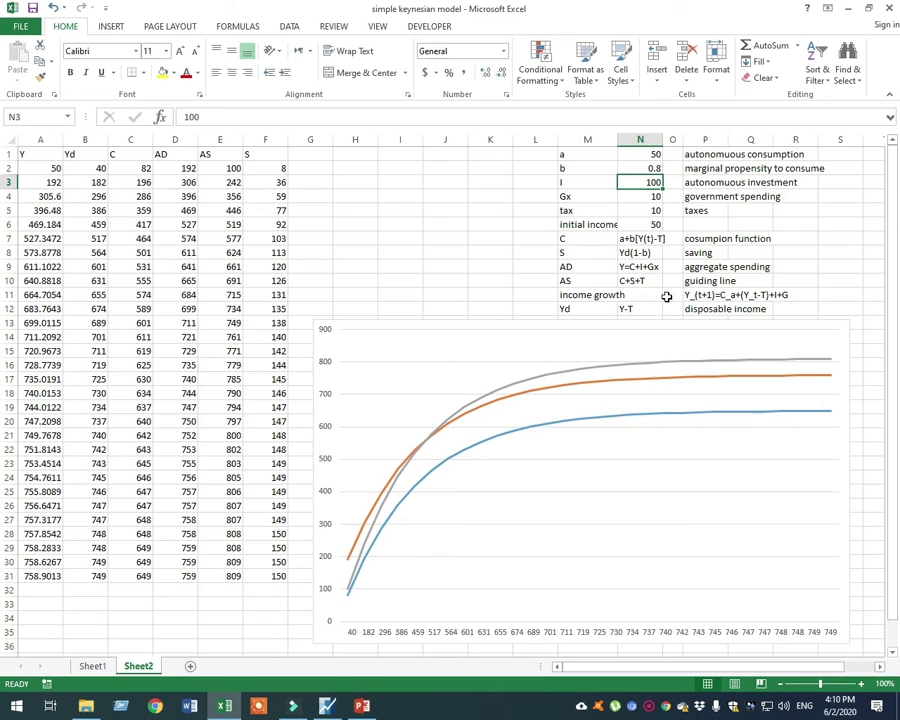
Step: Review the AD and AS definitions in M9:N10, check Sheet1 briefly and return to Sheet2
left_click_drag(585, 266, 645, 281)
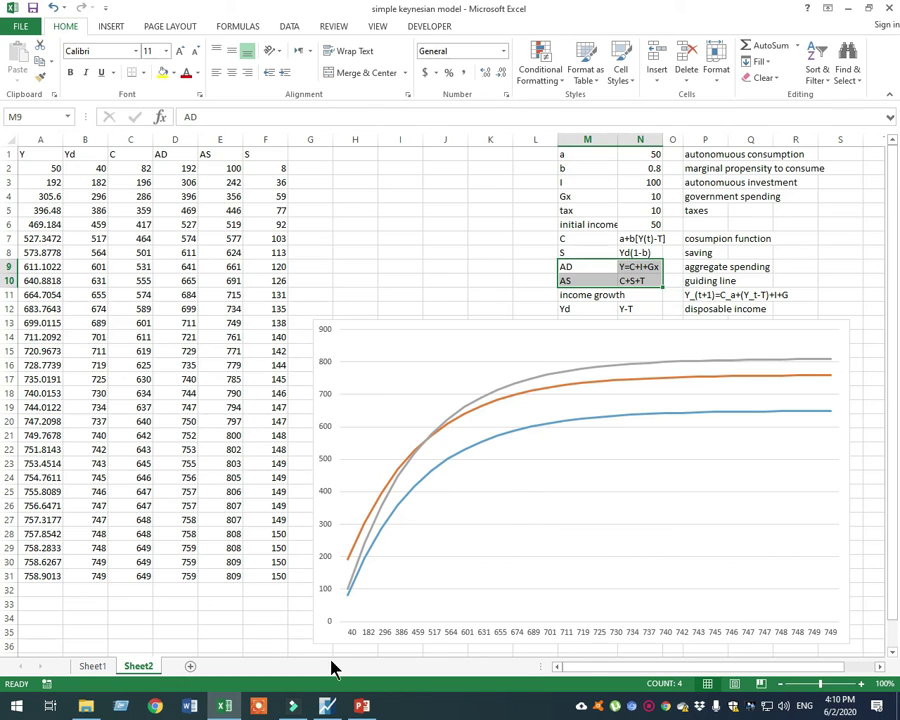
left_click(90, 668)
left_click(139, 667)
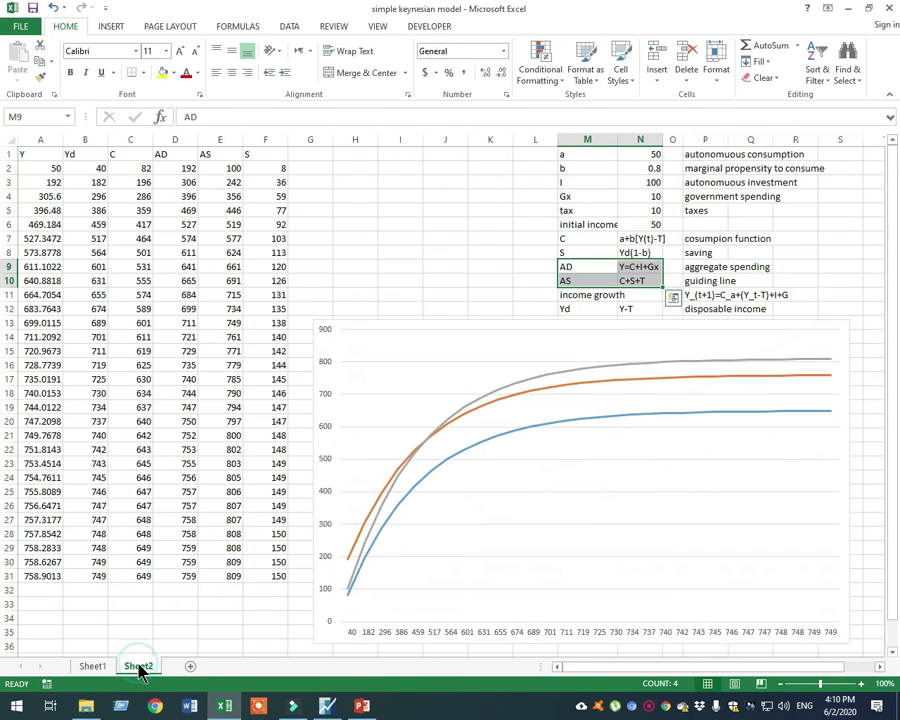